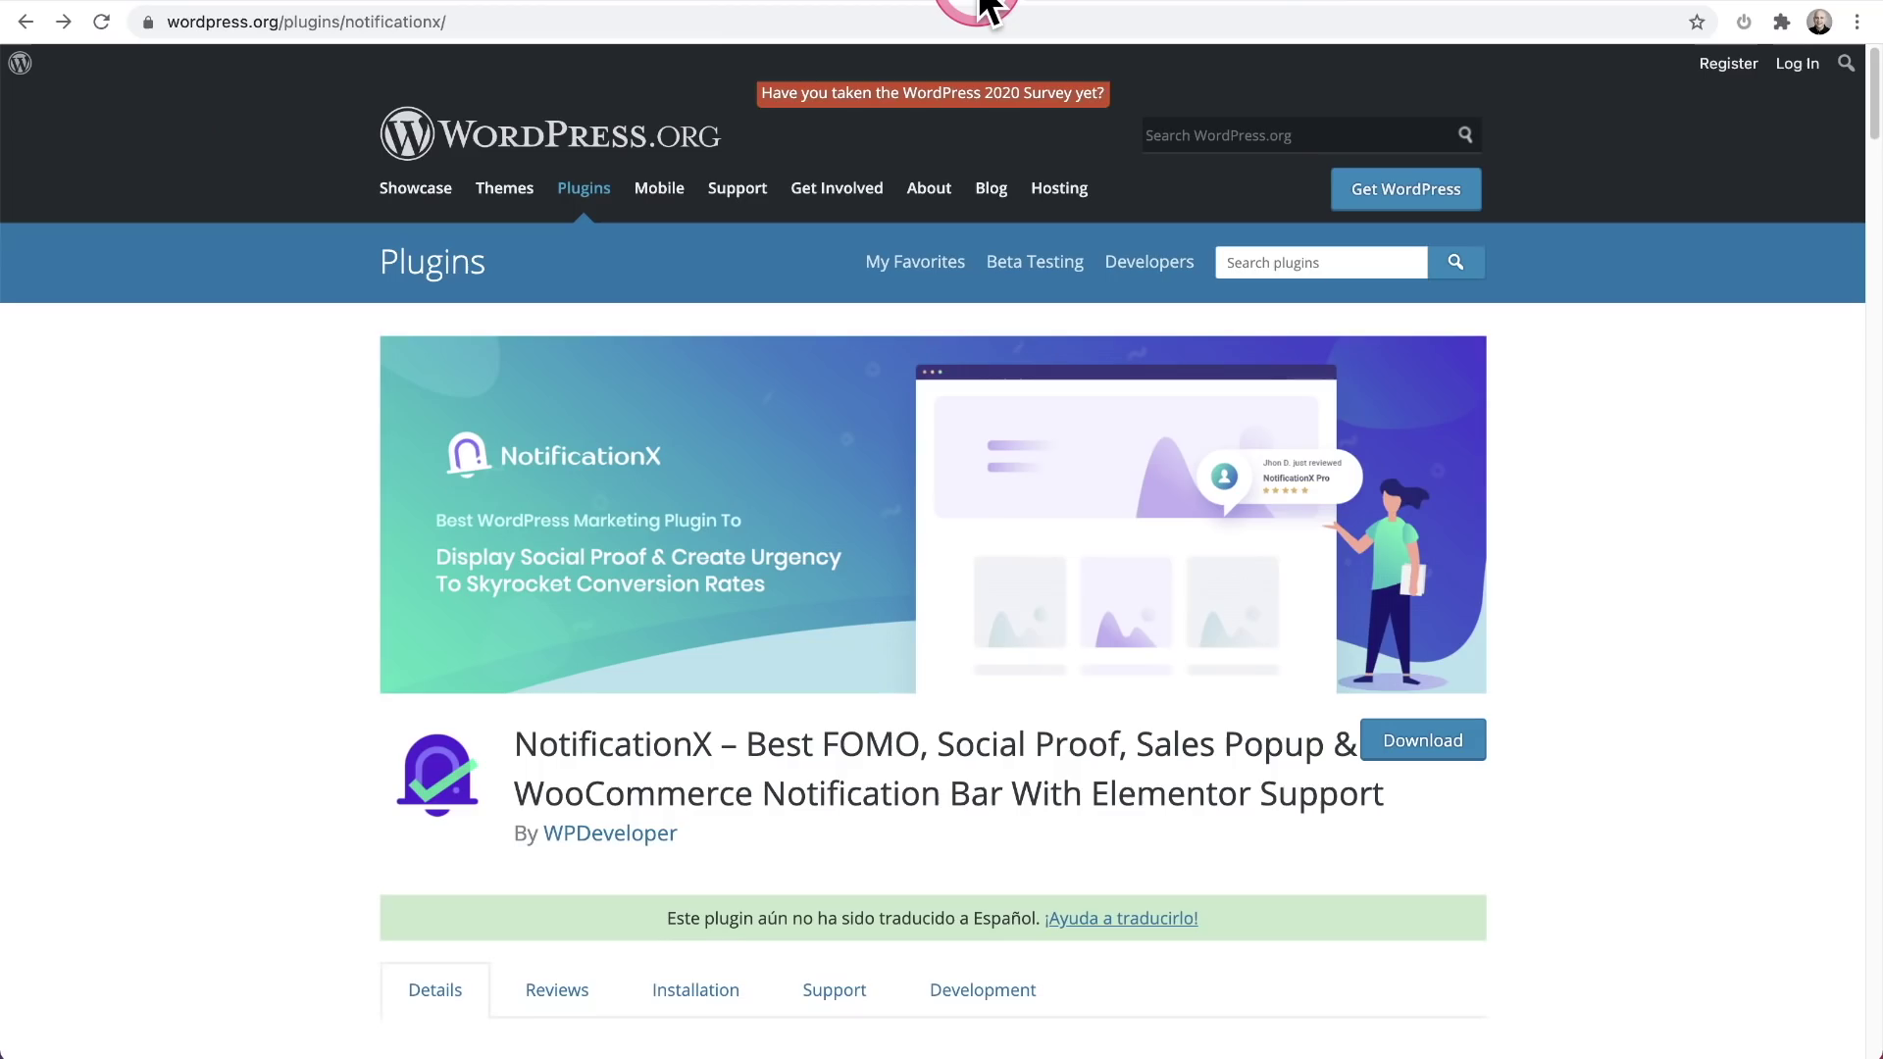
left_click(204, 472)
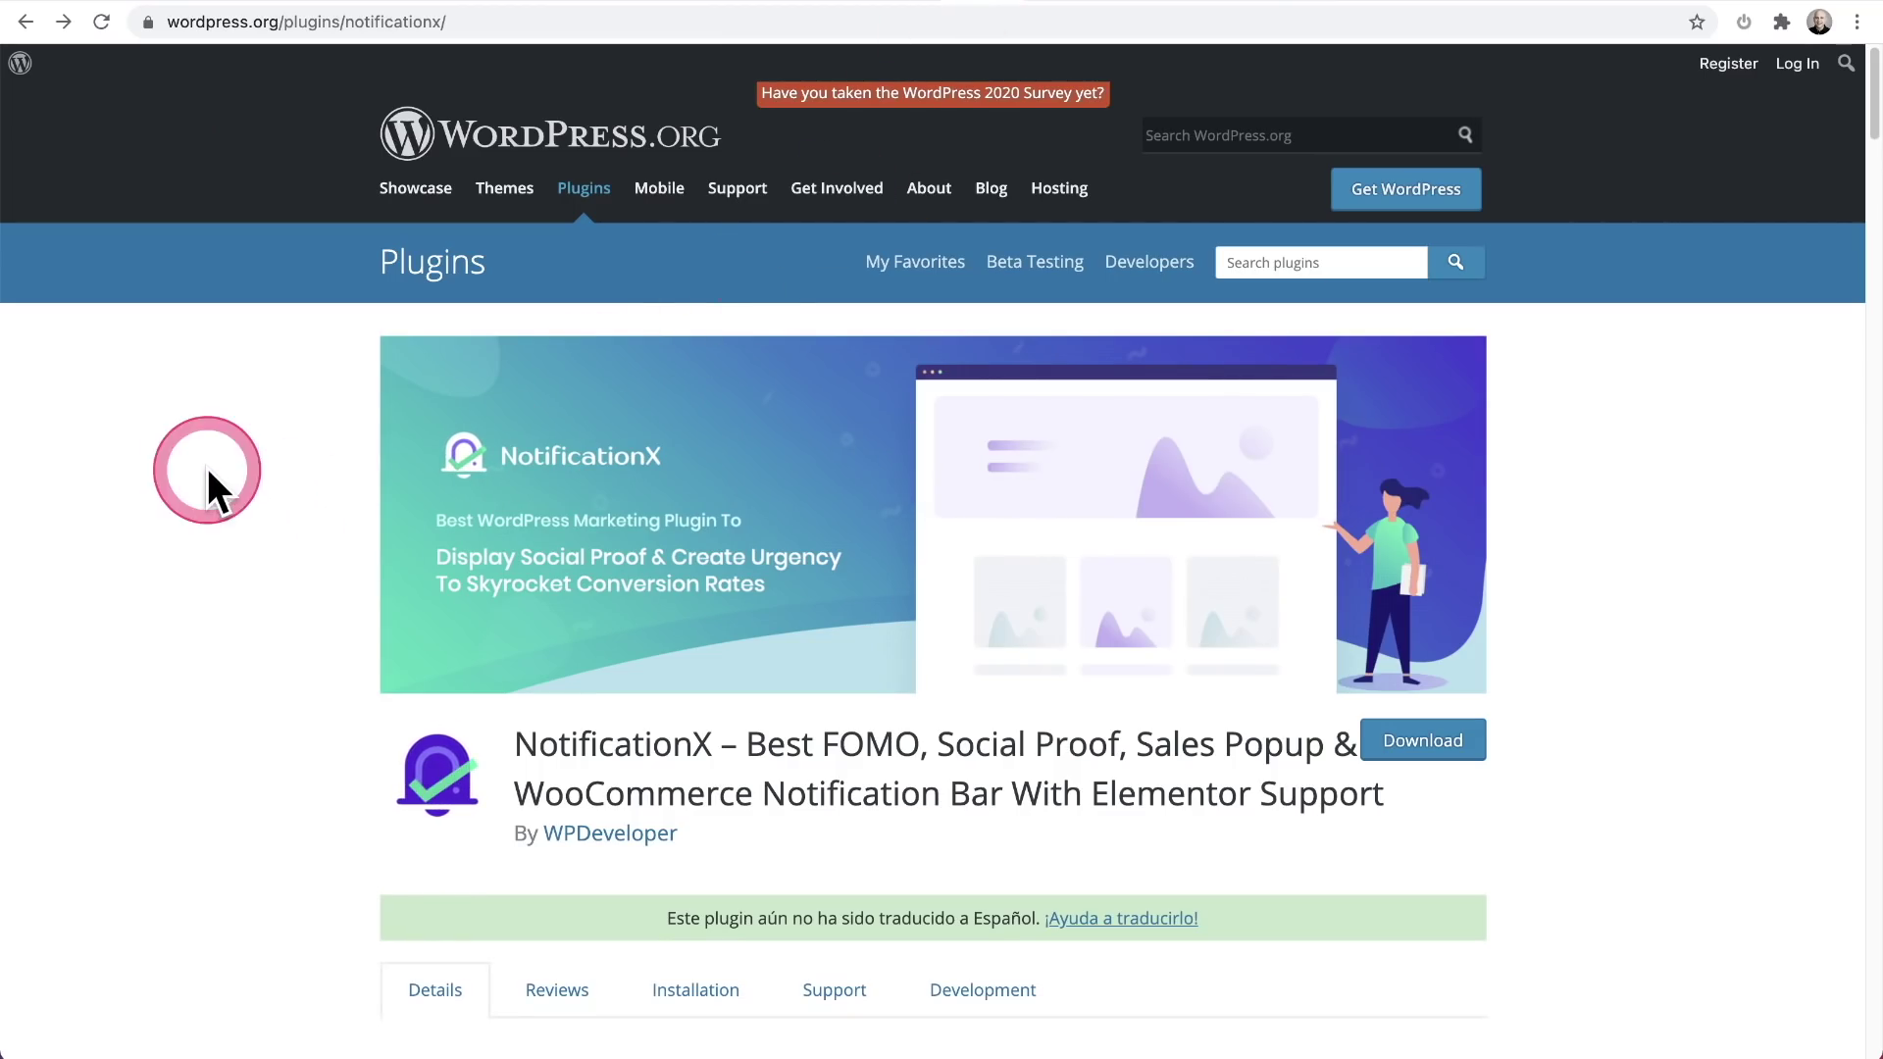
left_click(309, 453)
Switch to the Print Store site, customize its header, and open the top row's HTML element for editing.
left_click(887, 8)
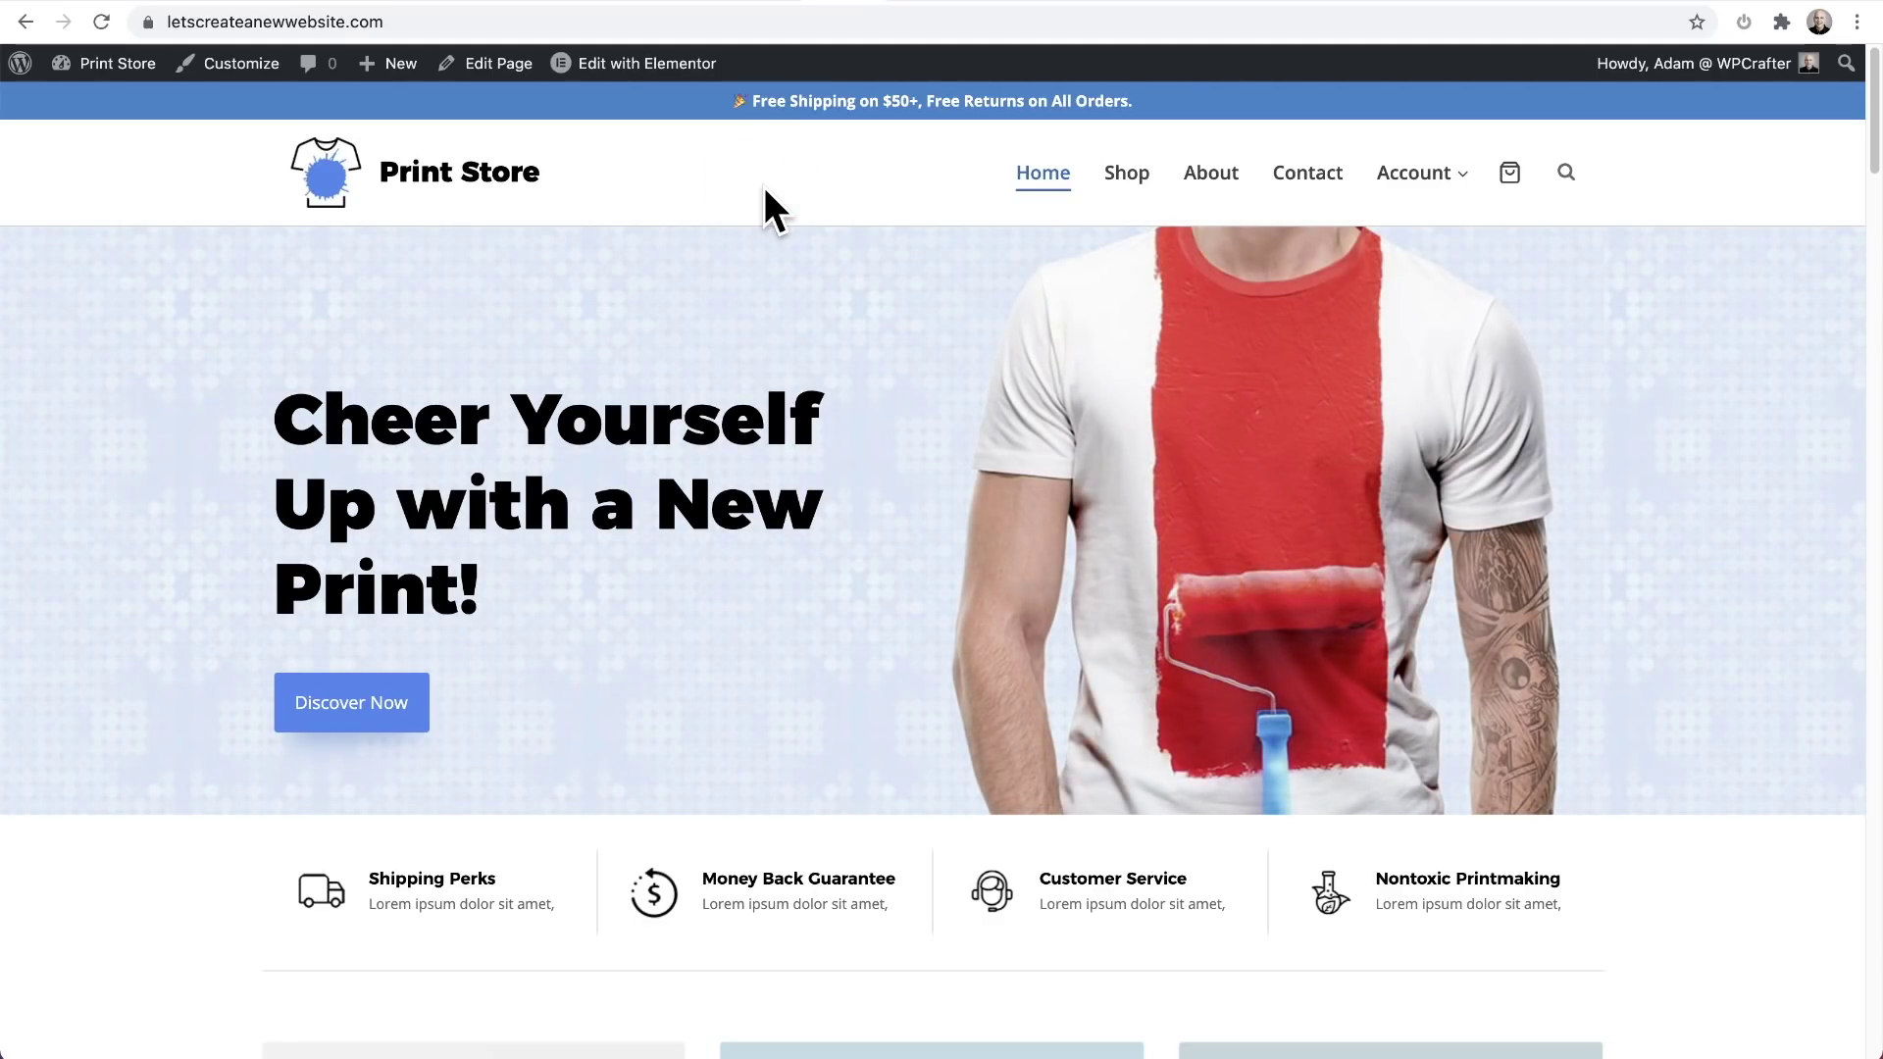
left_click(526, 102)
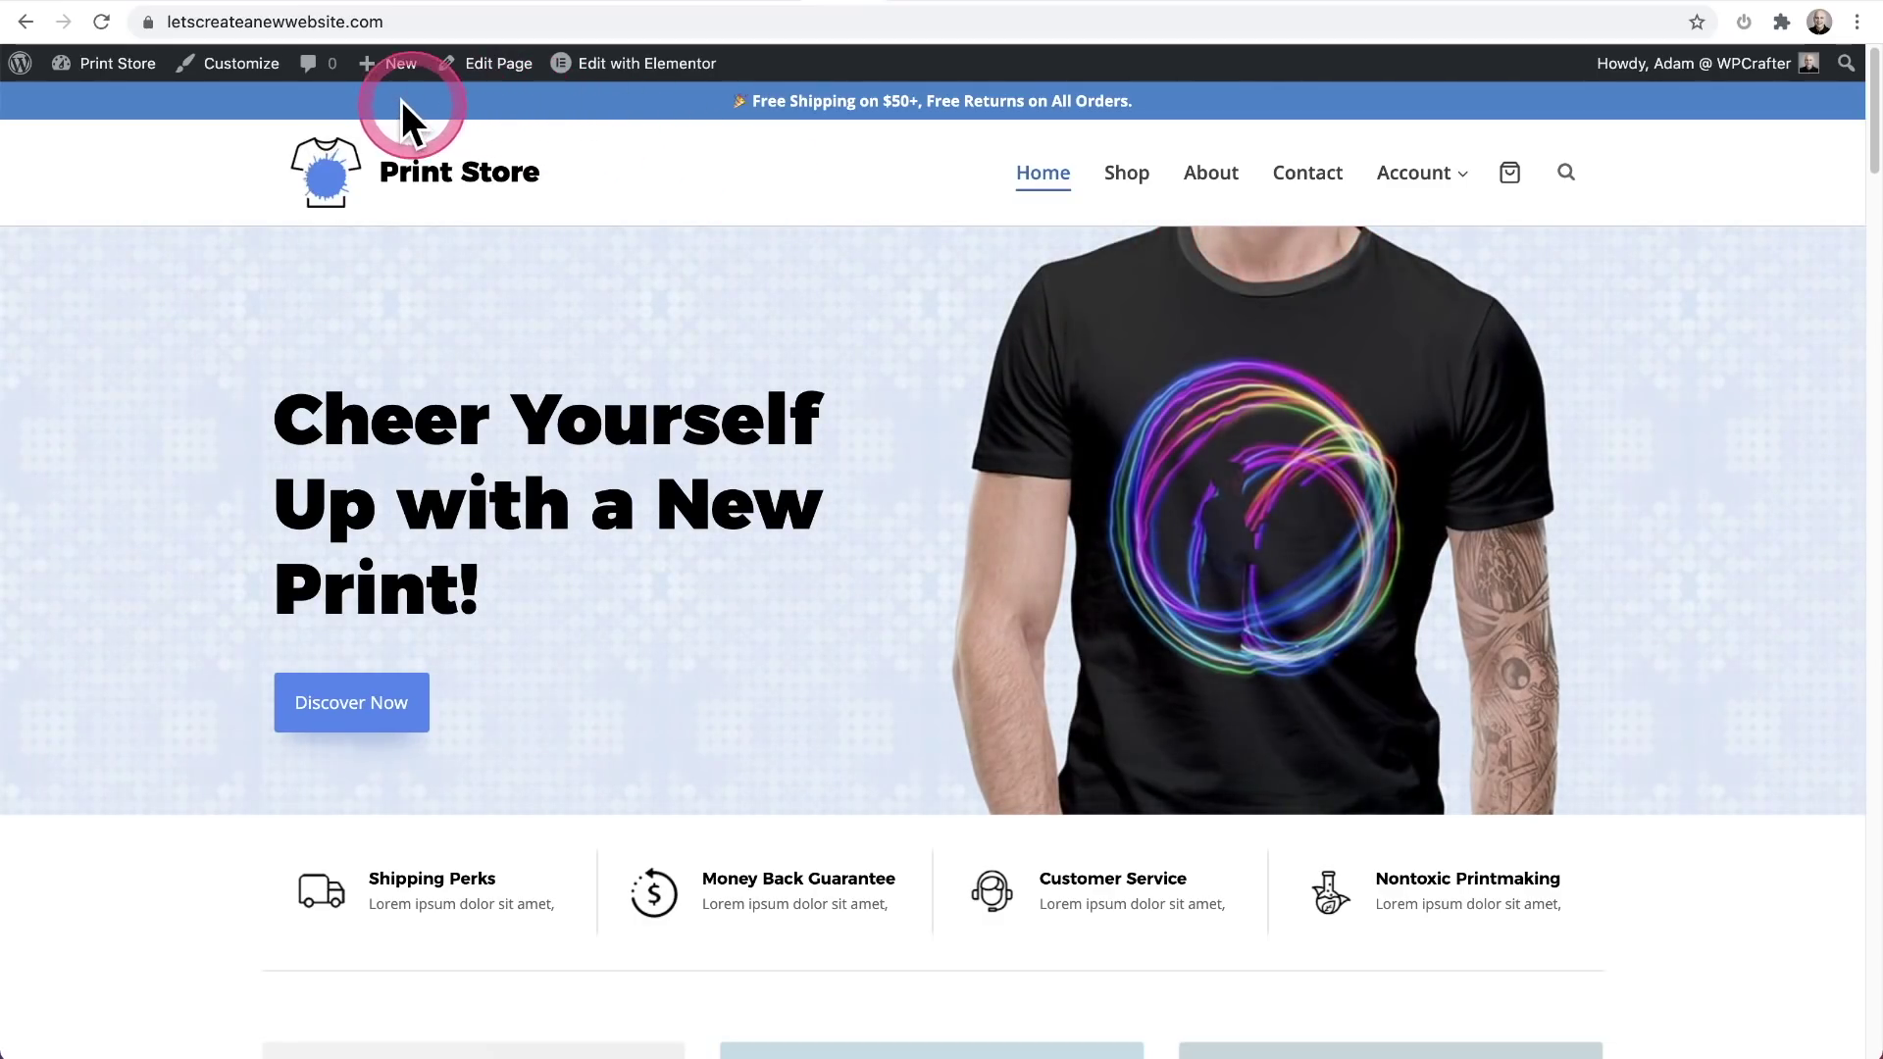
left_click(225, 68)
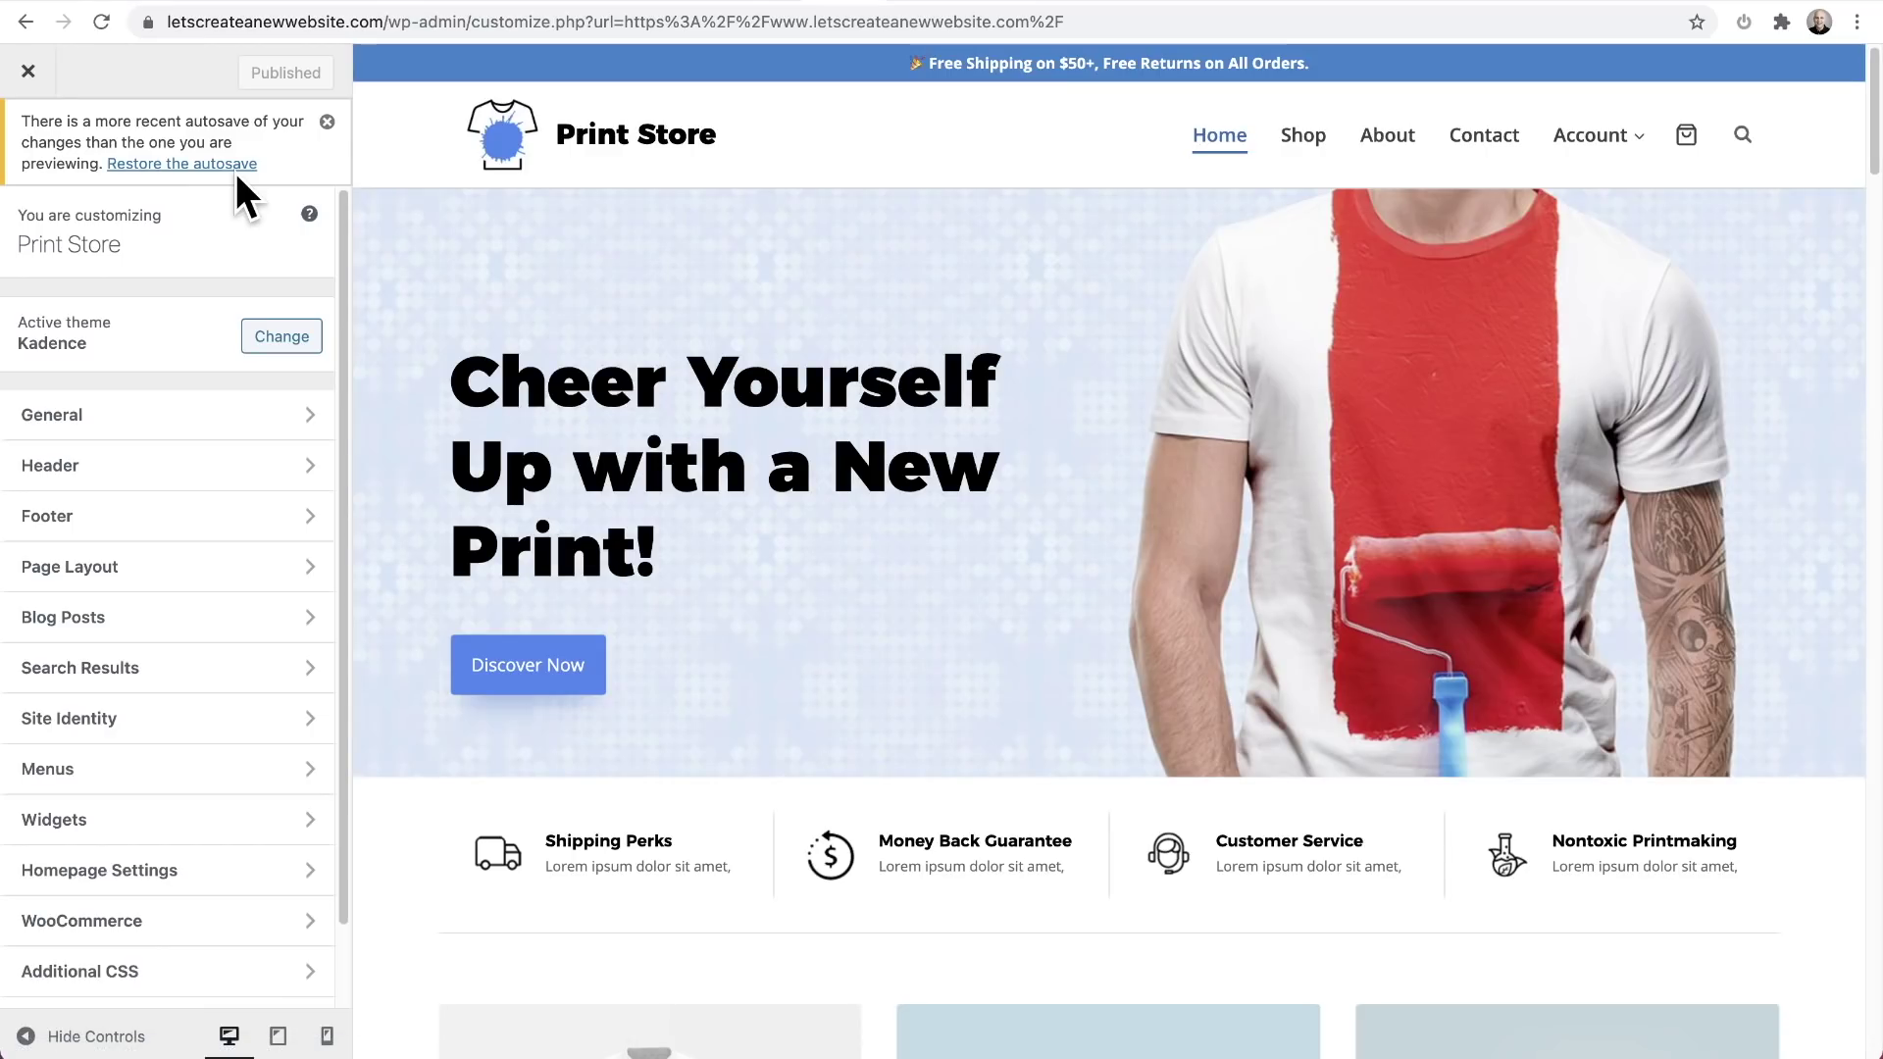
left_click(966, 61)
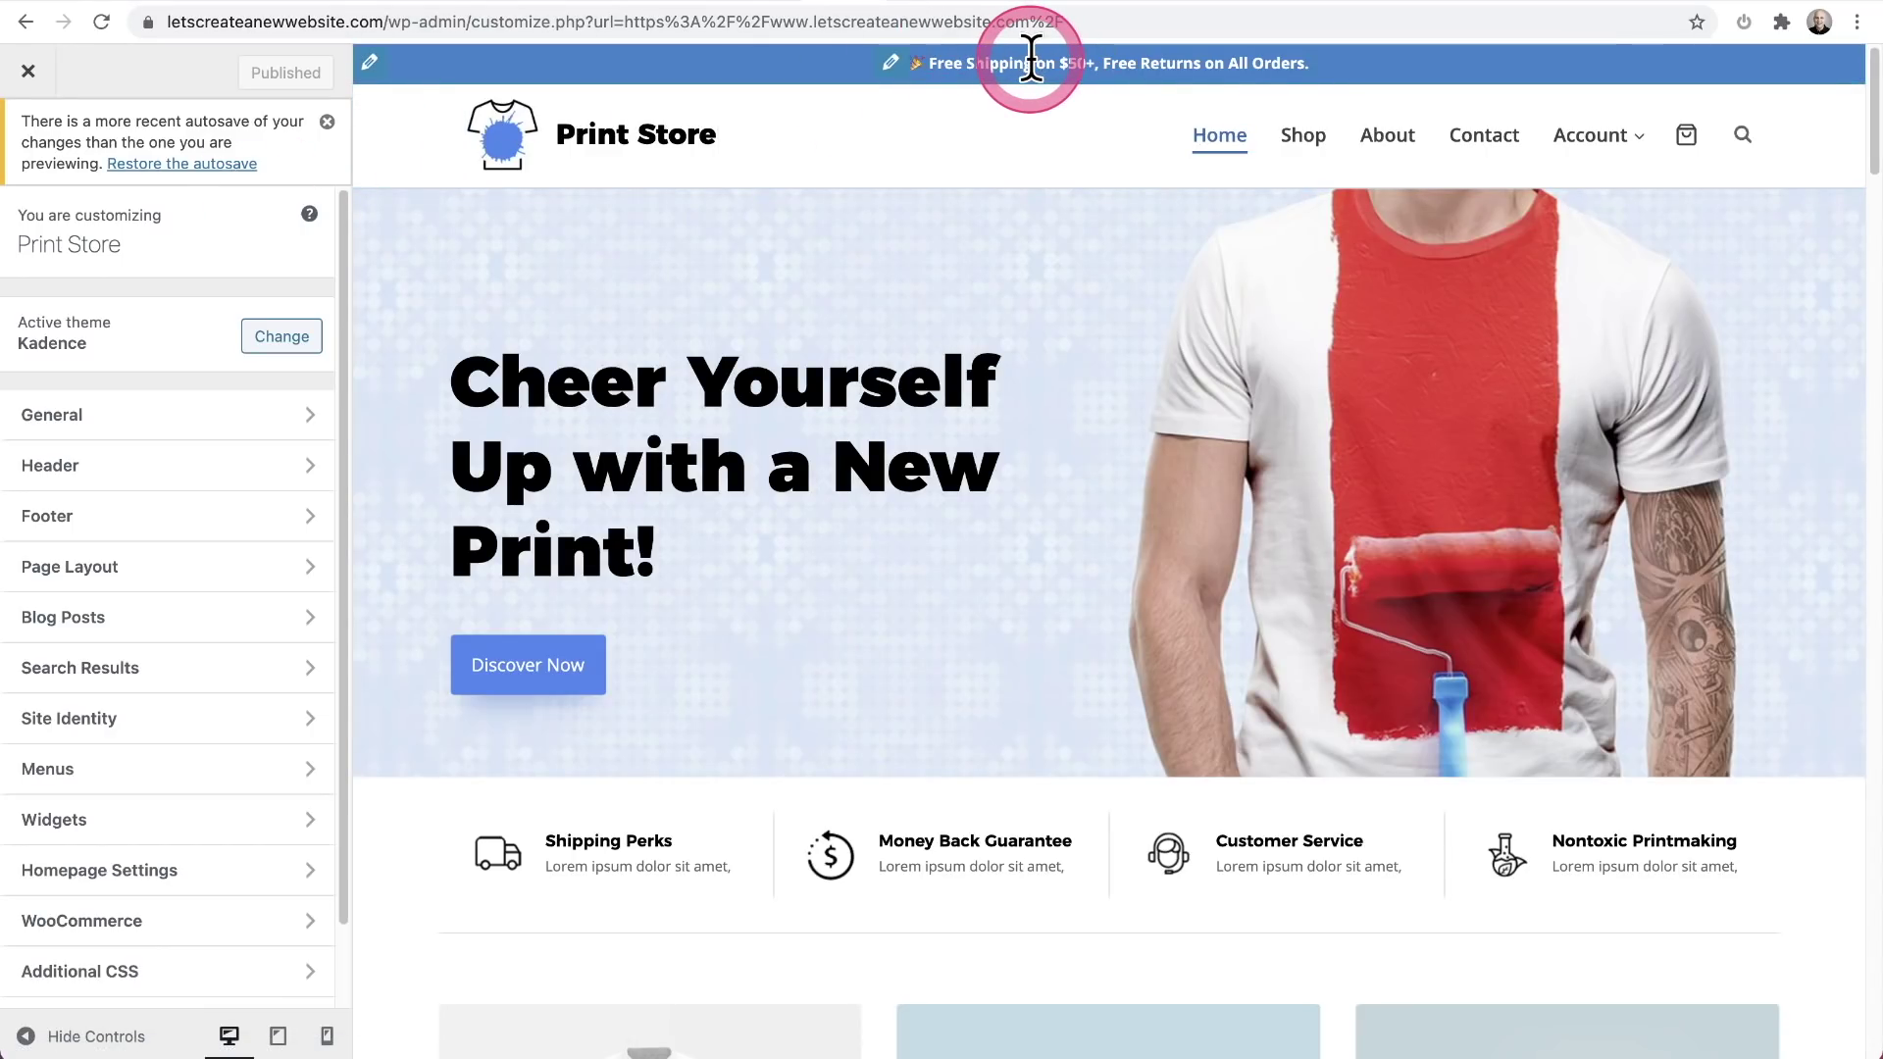
left_click(120, 490)
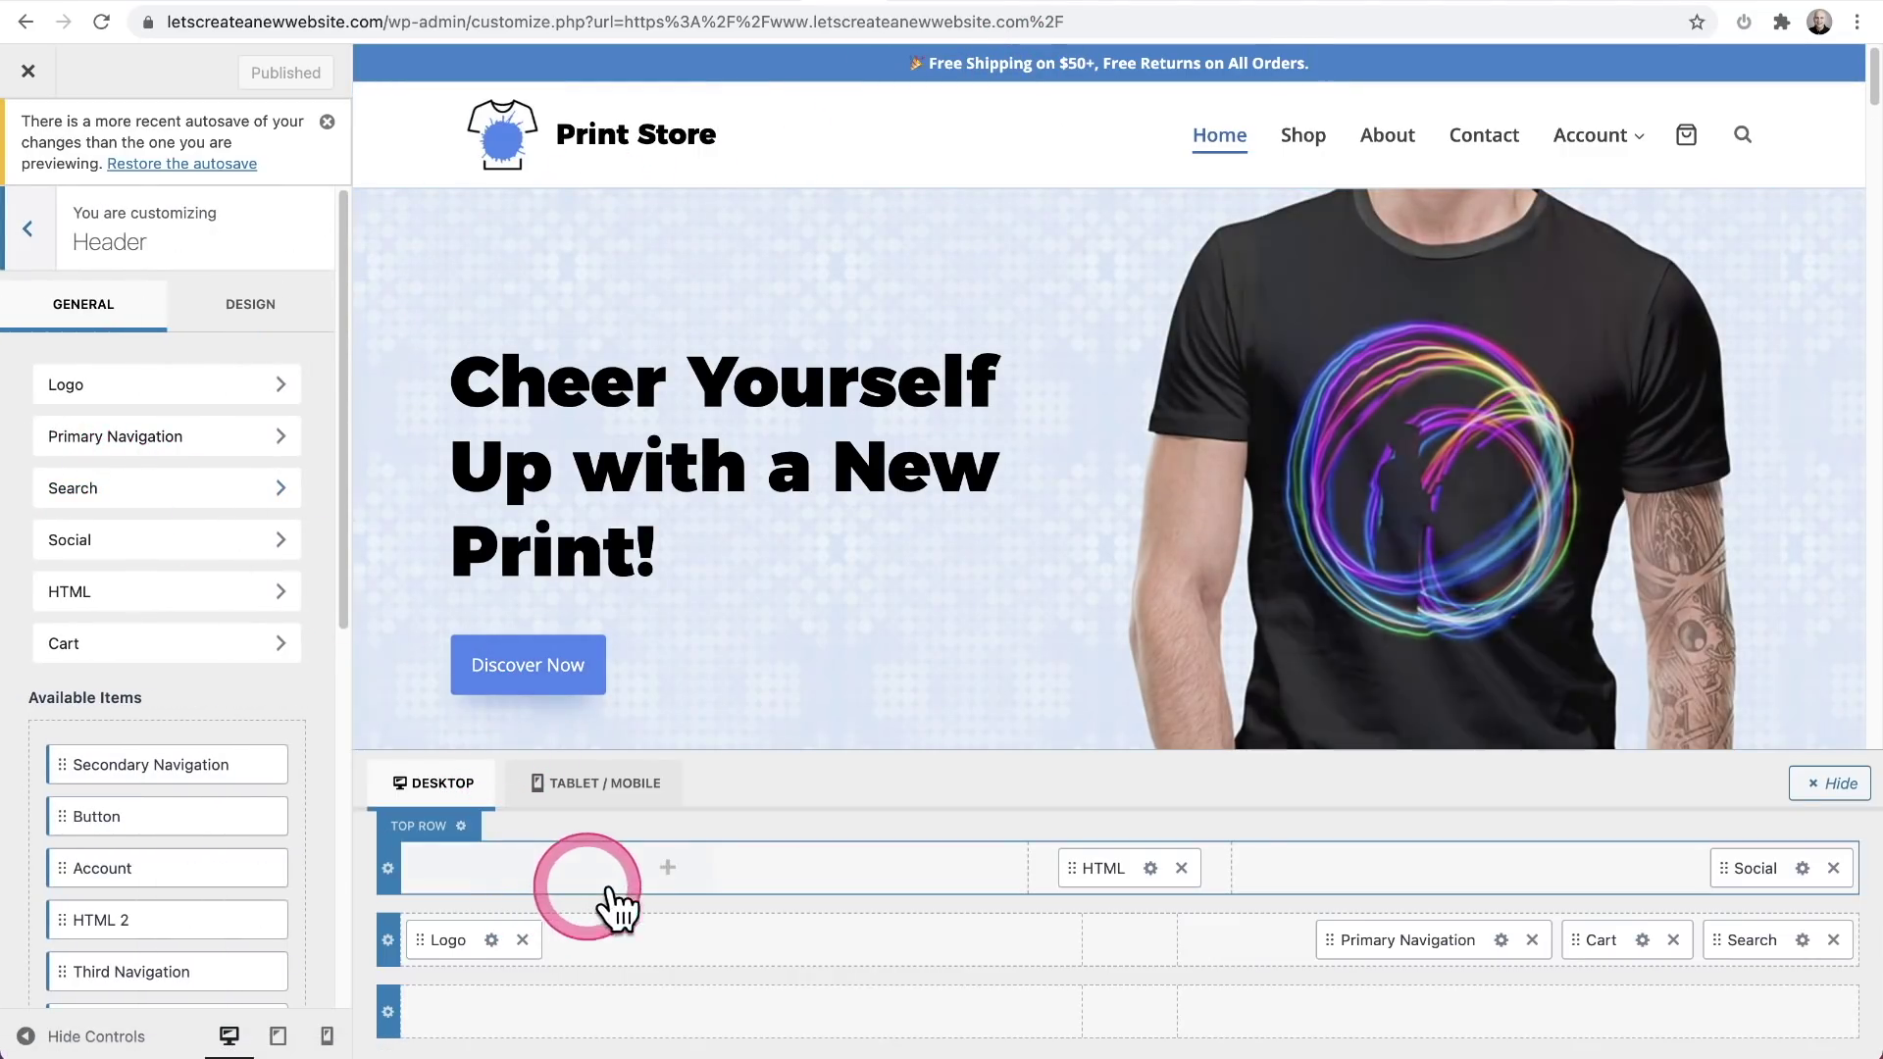
left_click(1151, 870)
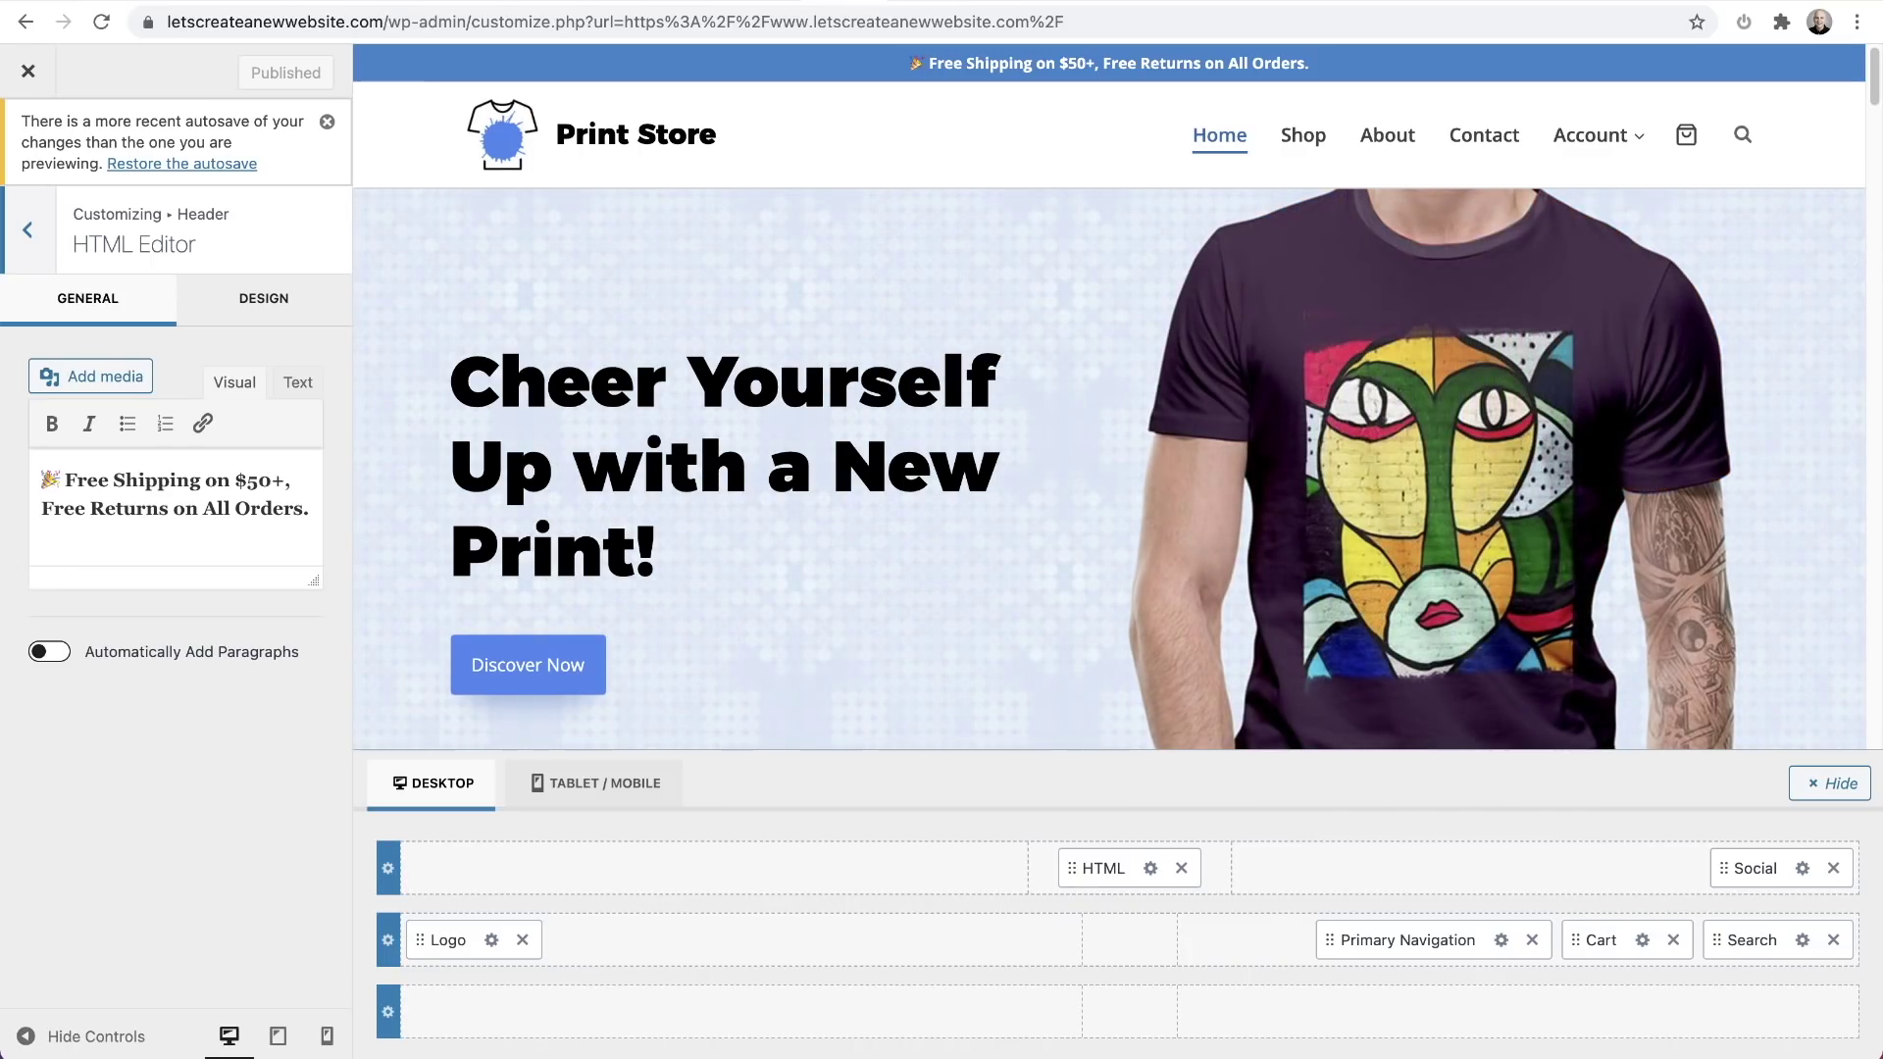
Replace the top bar text with "SAVE 30% ON YOUR ENTIRE ORDER | OFFER ENDS MONDAY | ENTER PROMO CODE BF30OFF AT CHECKOUT".
triple_click(240, 504)
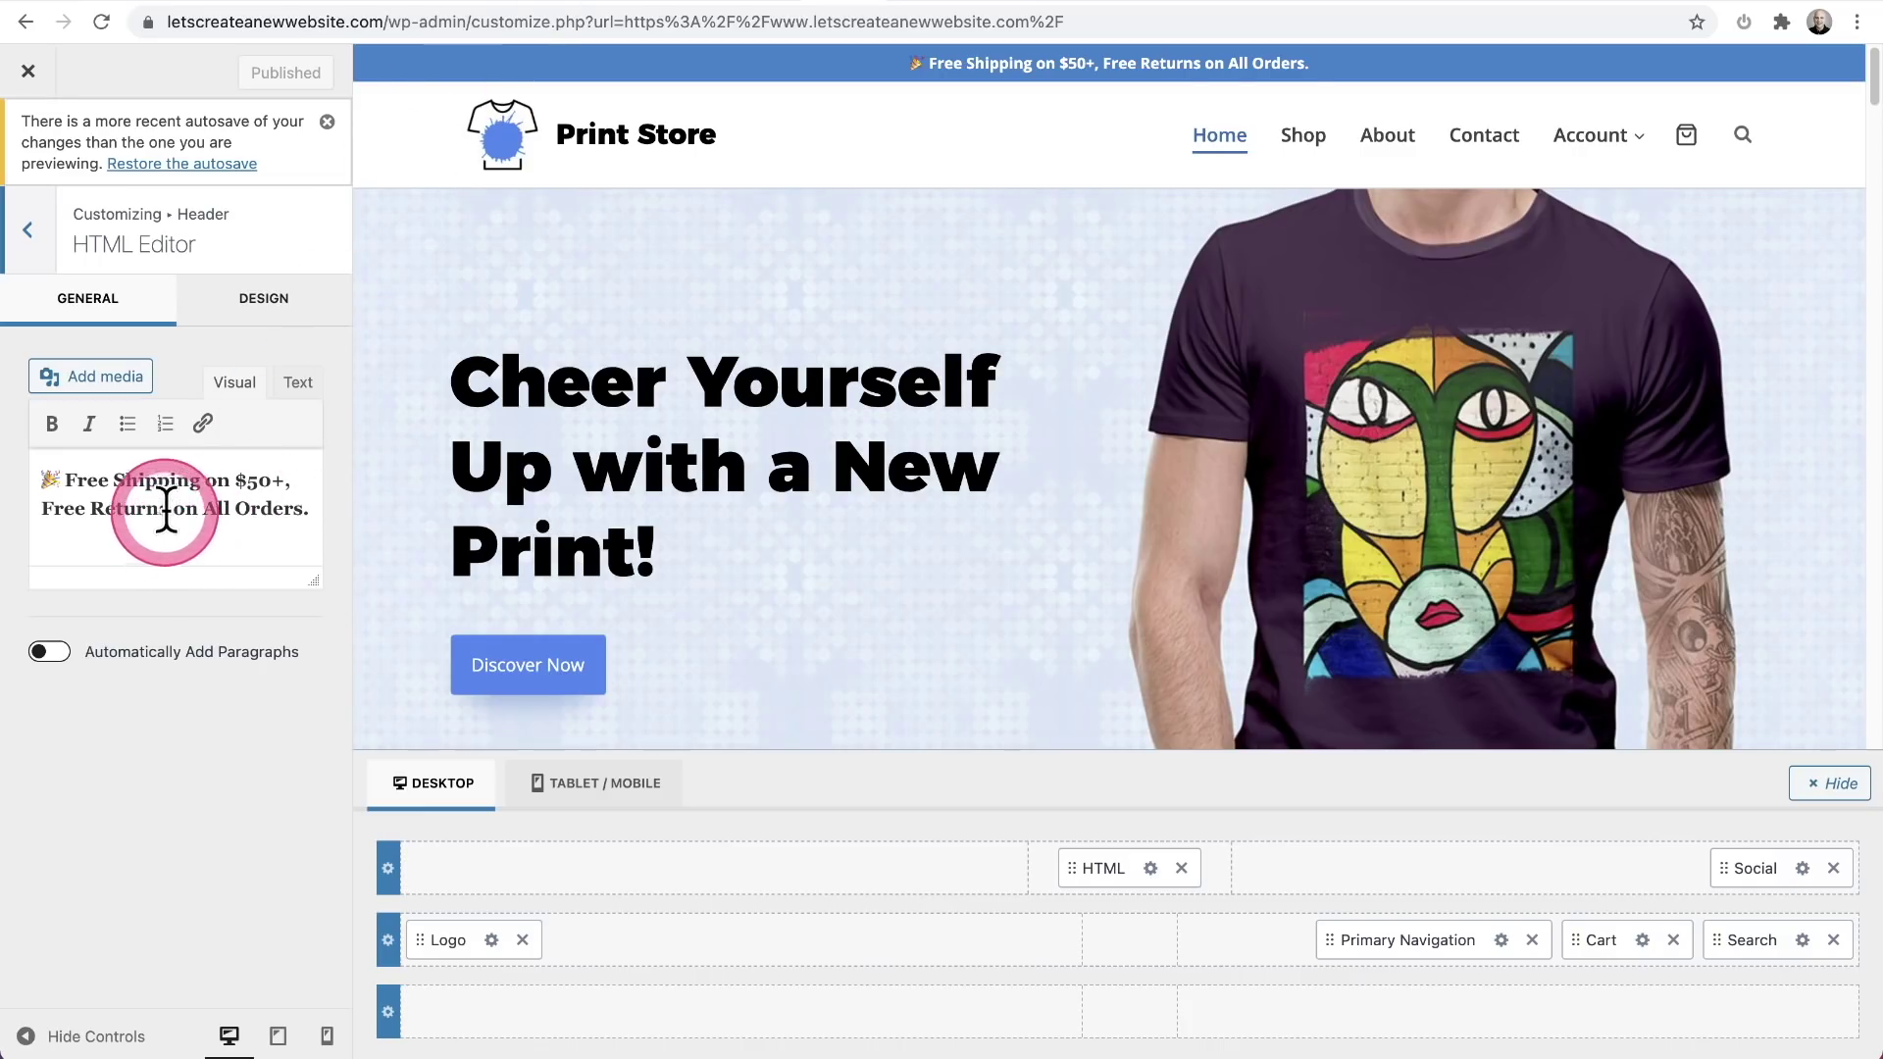
type("SAVE 30% ON YOUR ENTIRE ORDER | OFFER ENDS MONDAY | ENTER PROMO CODE BF30OFF AT CHECKOUT")
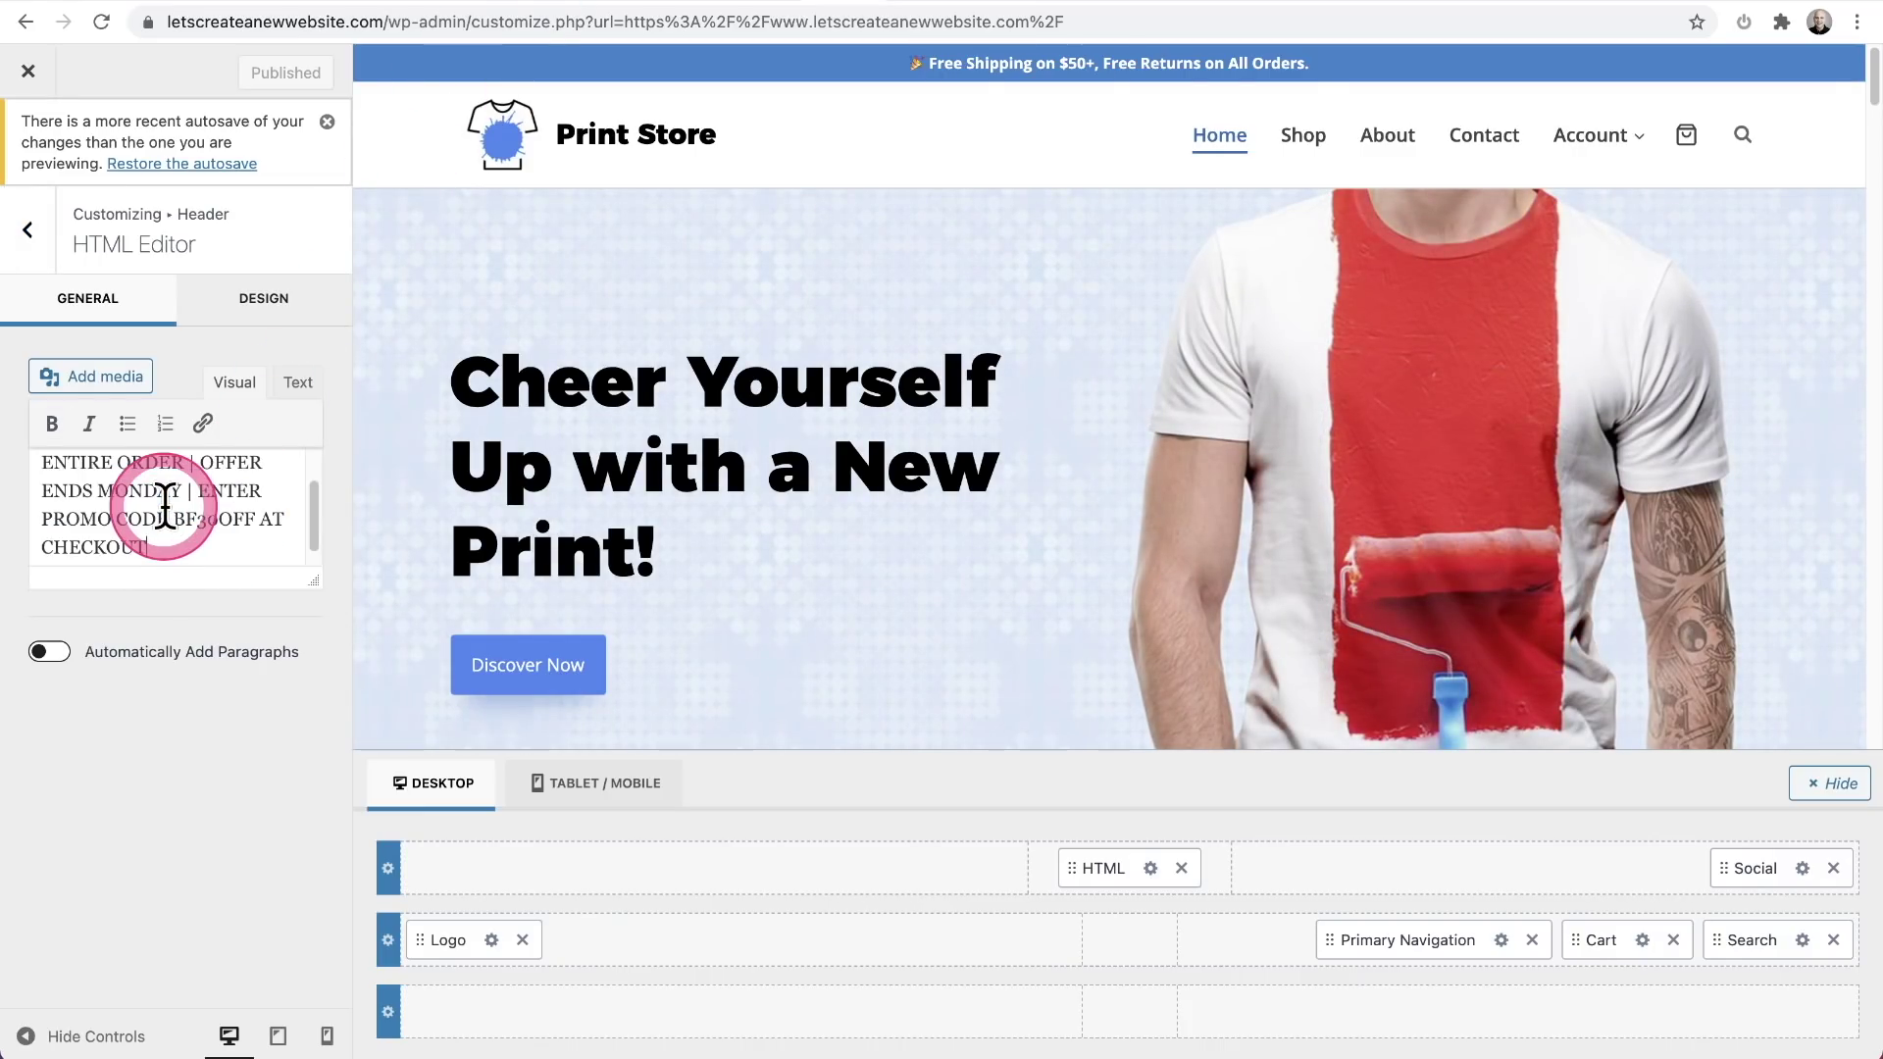
left_click(185, 467)
scroll(222, 446, "up", 2)
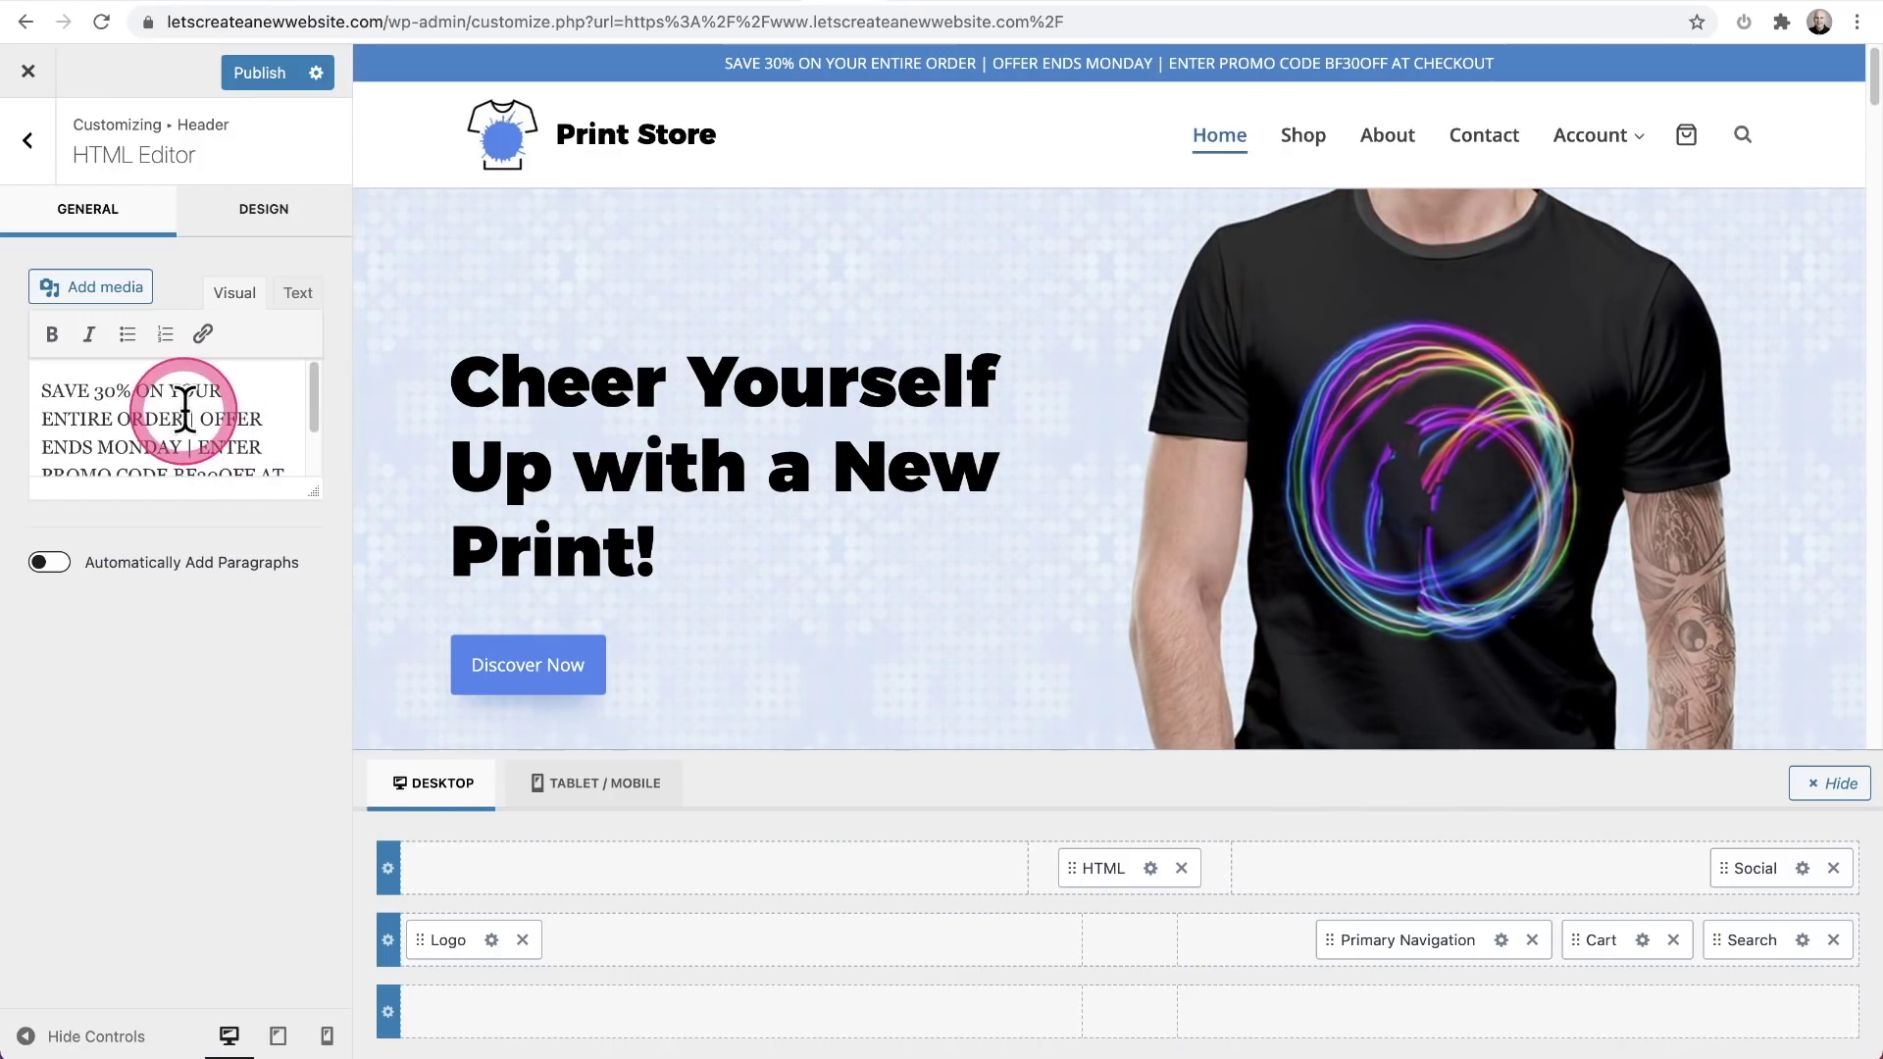
Make "SAVE 30% ON YOUR ENTIRE ORDER" and the promo code "BF30OFF" bold in the top bar text.
left_click_drag(186, 420, 9, 385)
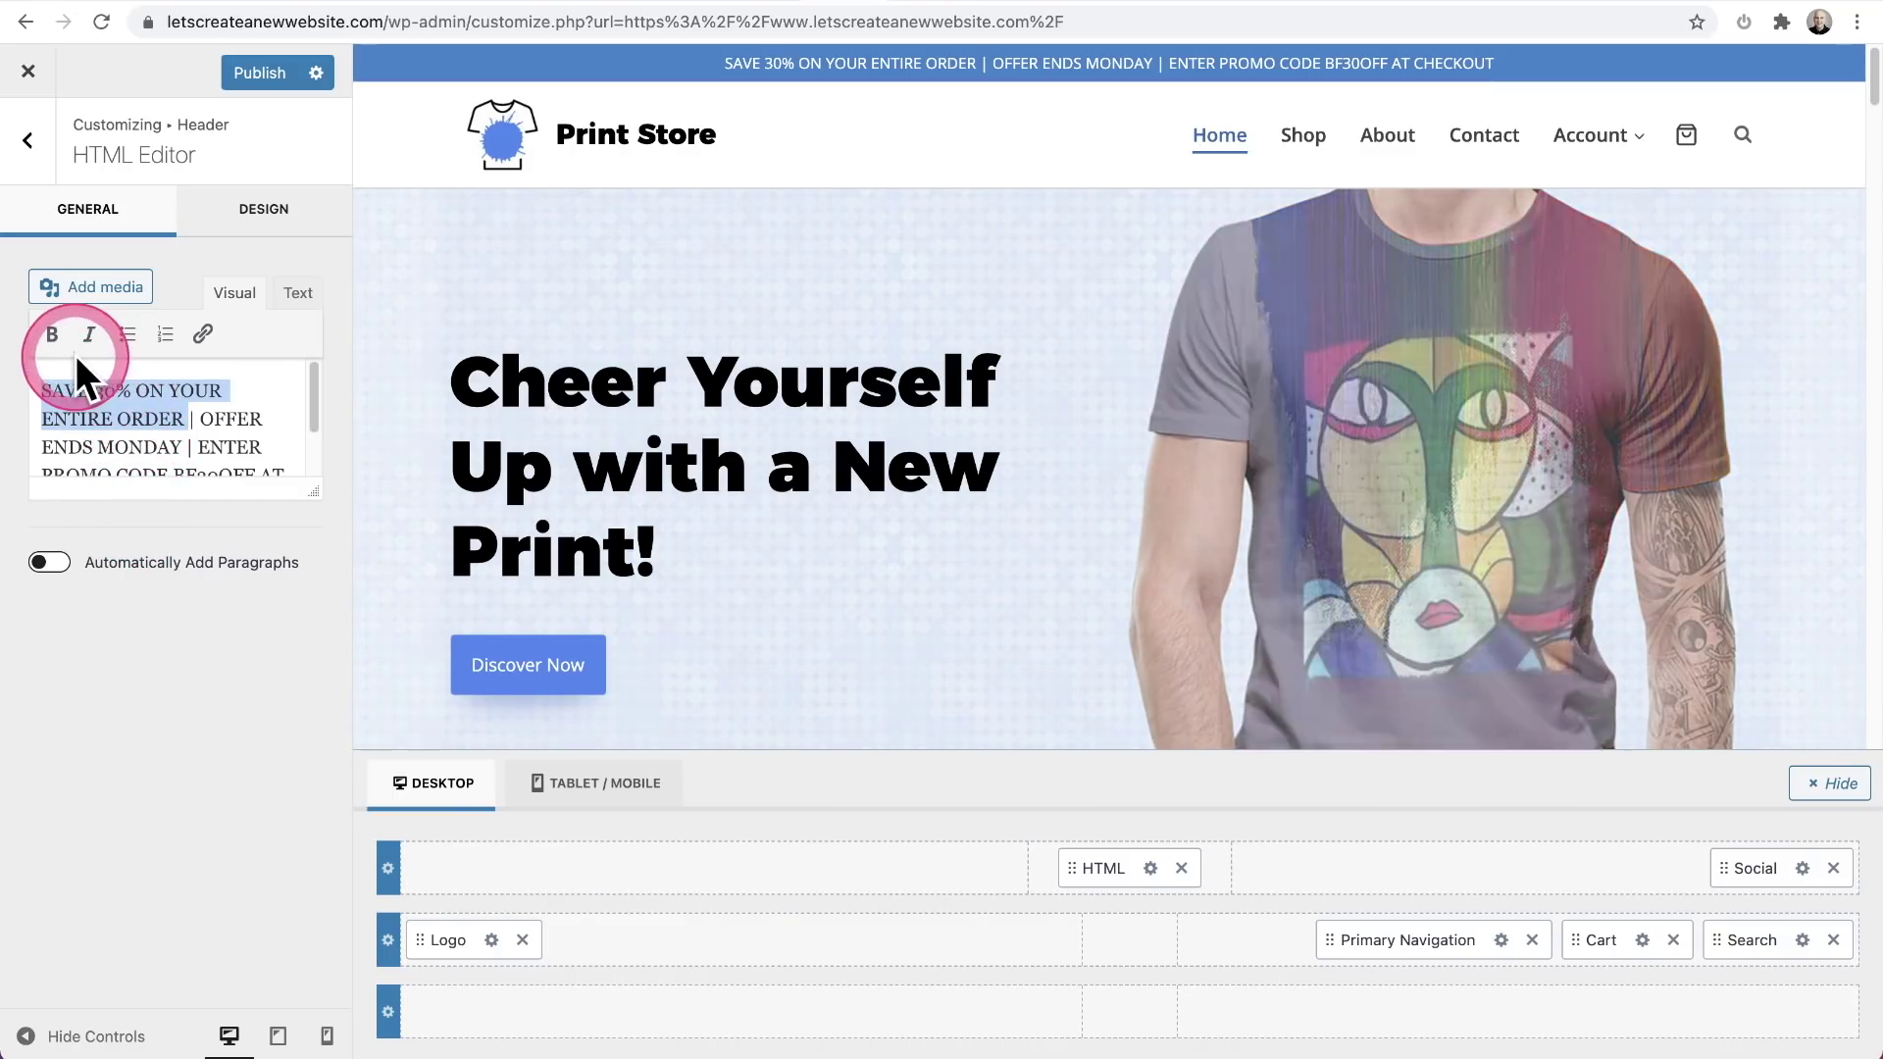
left_click(54, 334)
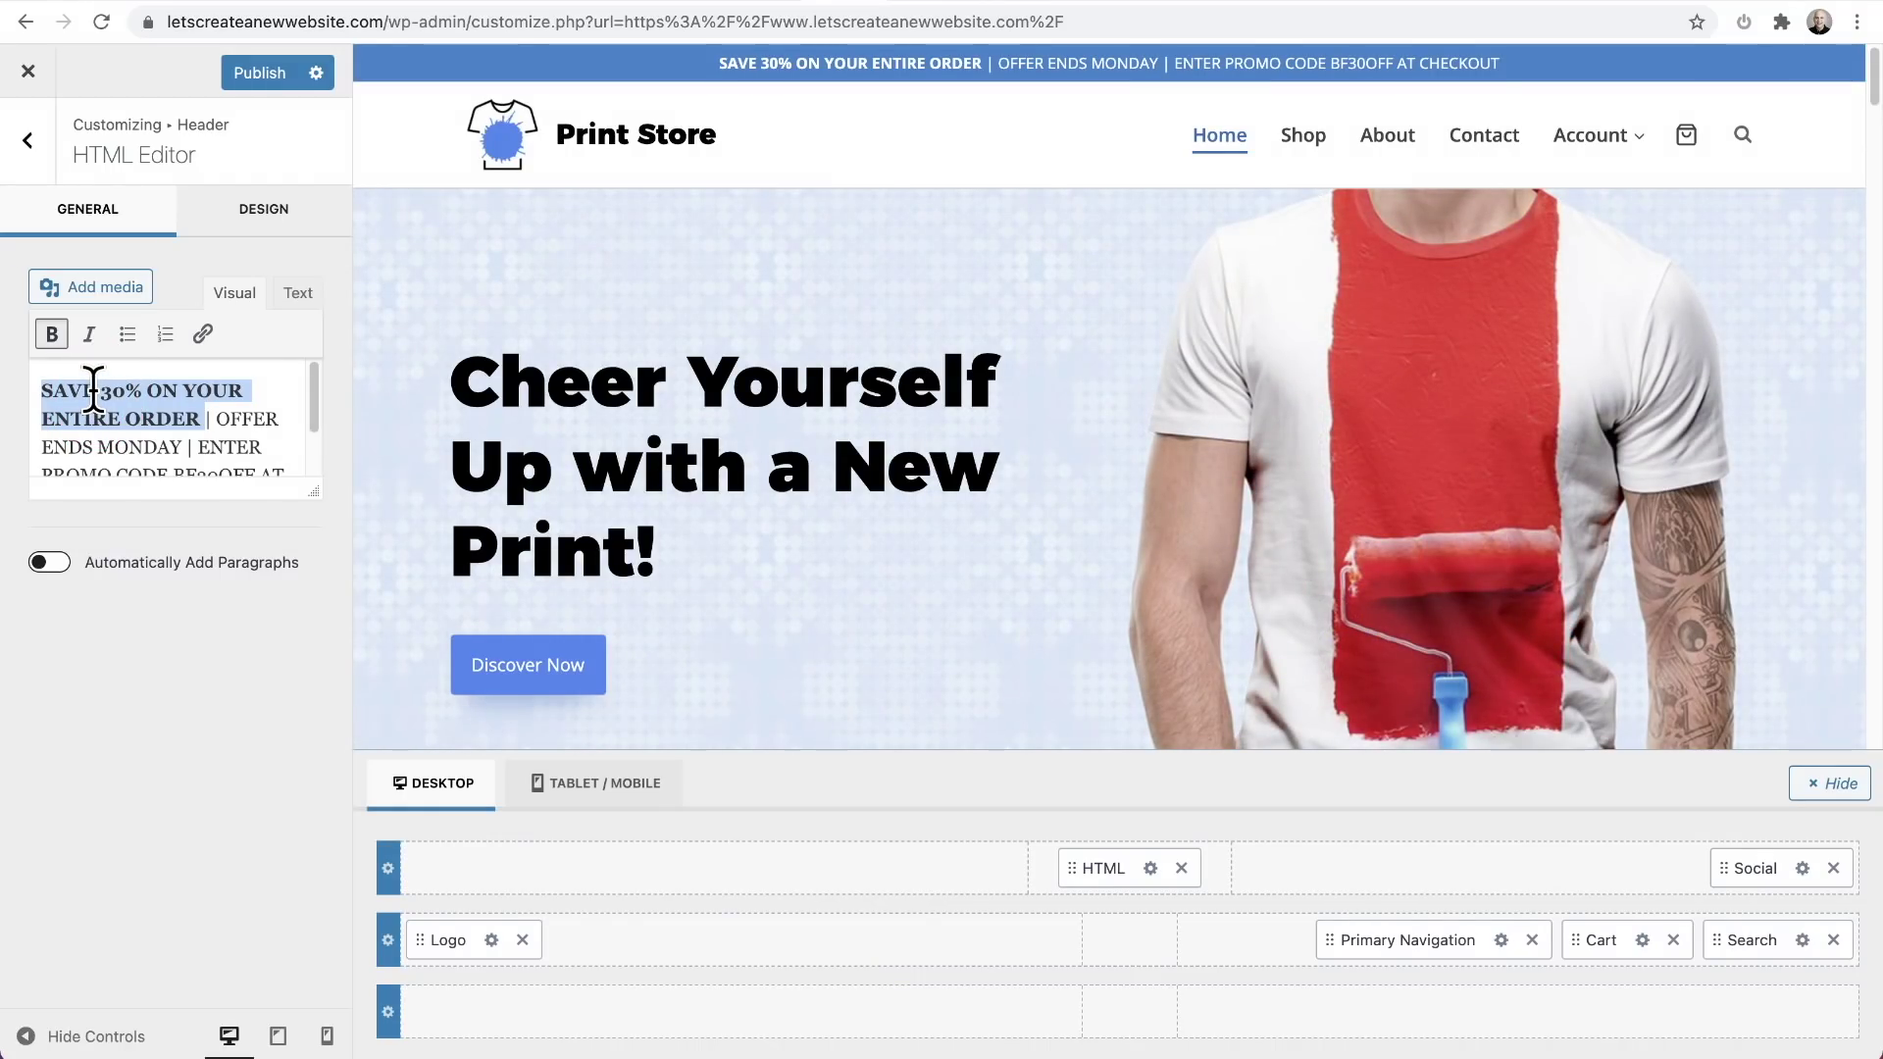
mouse_move(94, 390)
left_mouse_down()
mouse_move(215, 404)
mouse_move(186, 441)
left_mouse_up()
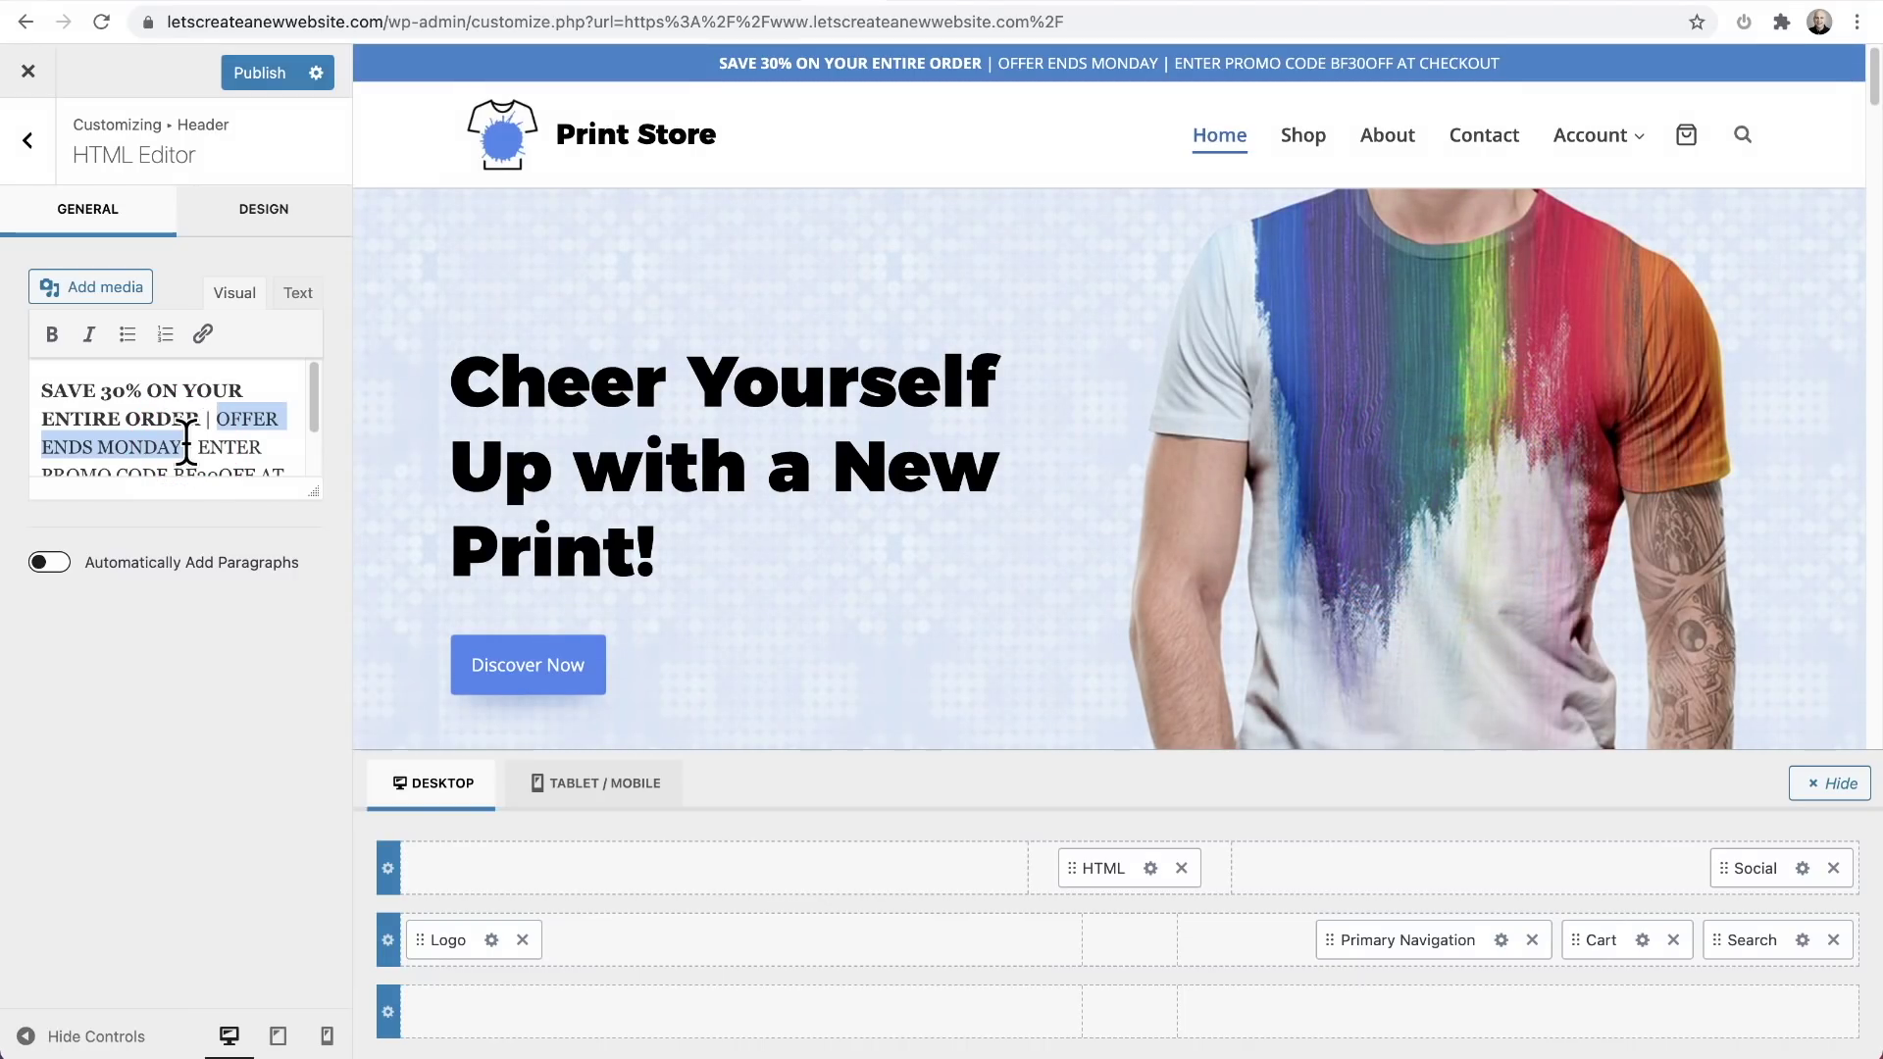
scroll(186, 442, "down", 2)
left_click_drag(179, 425, 257, 416)
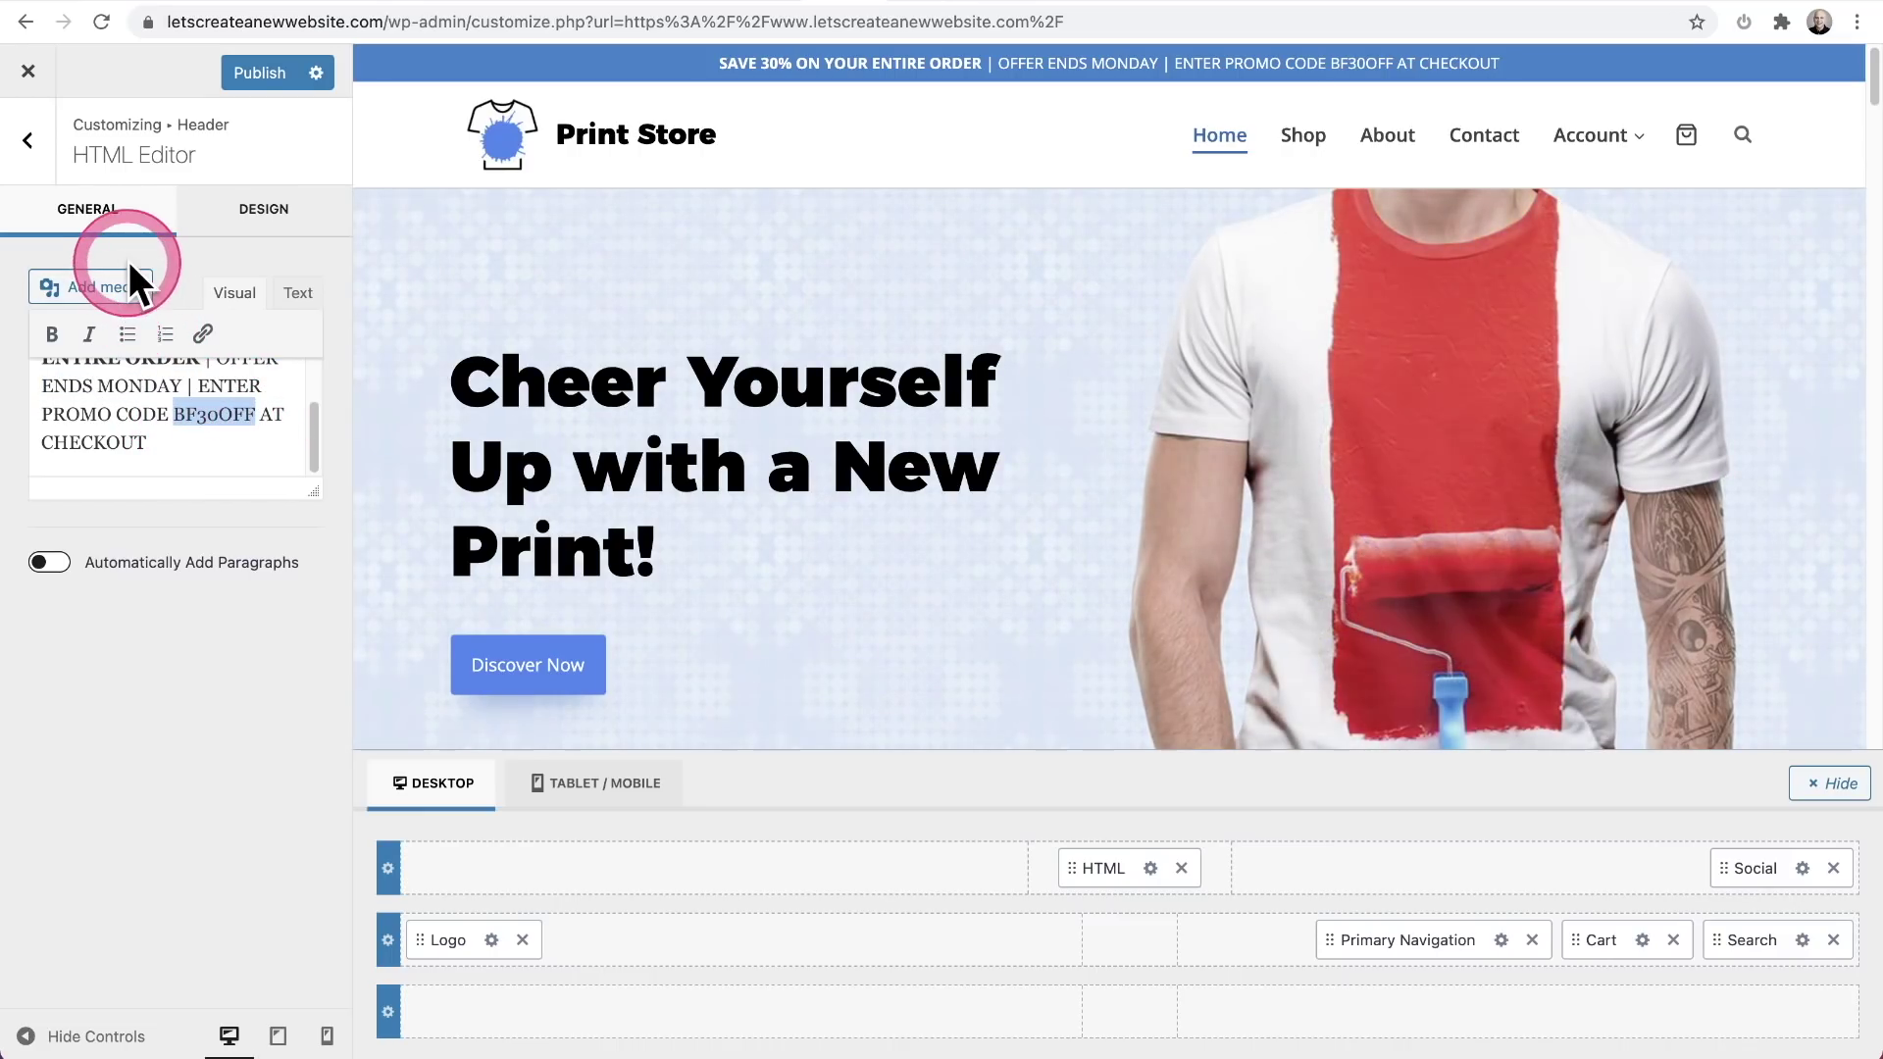
left_click(52, 333)
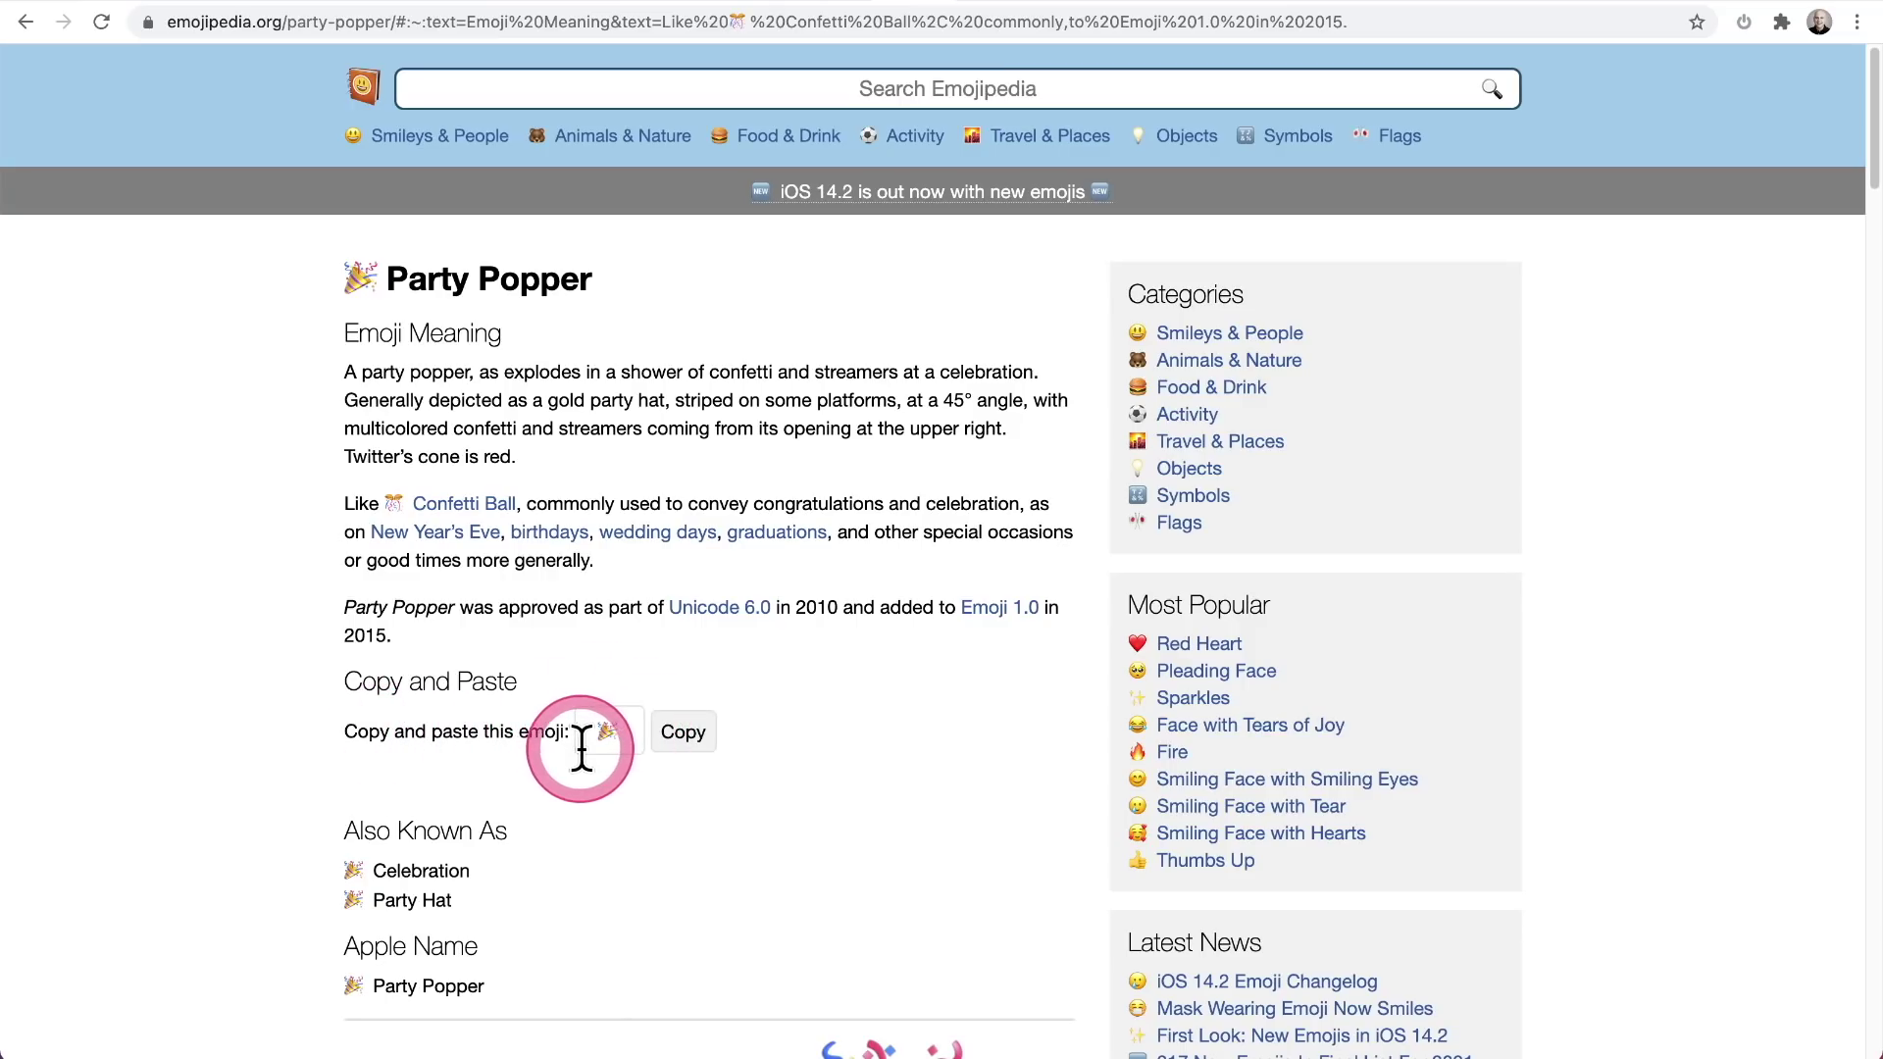
Copy the Party Popper emoji from Emojipedia and paste it into the header's promotional text.
left_click(683, 736)
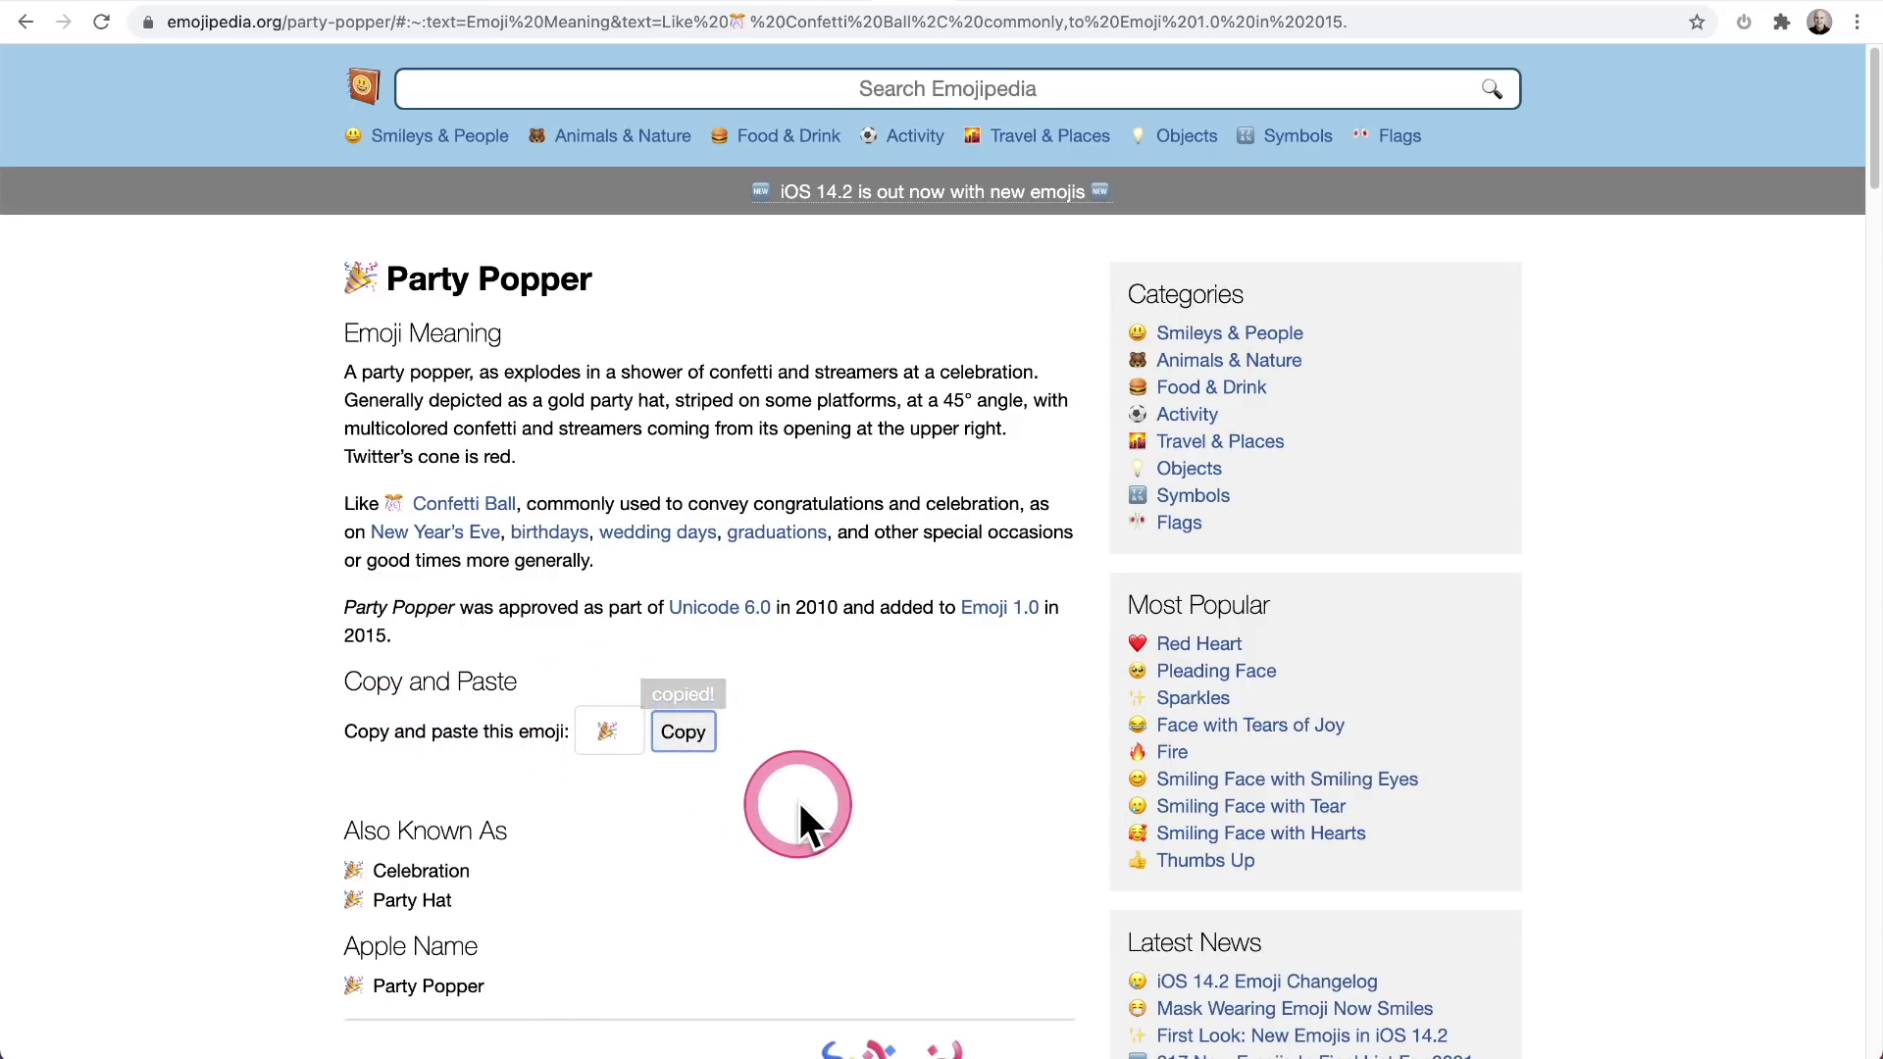
left_click(831, 8)
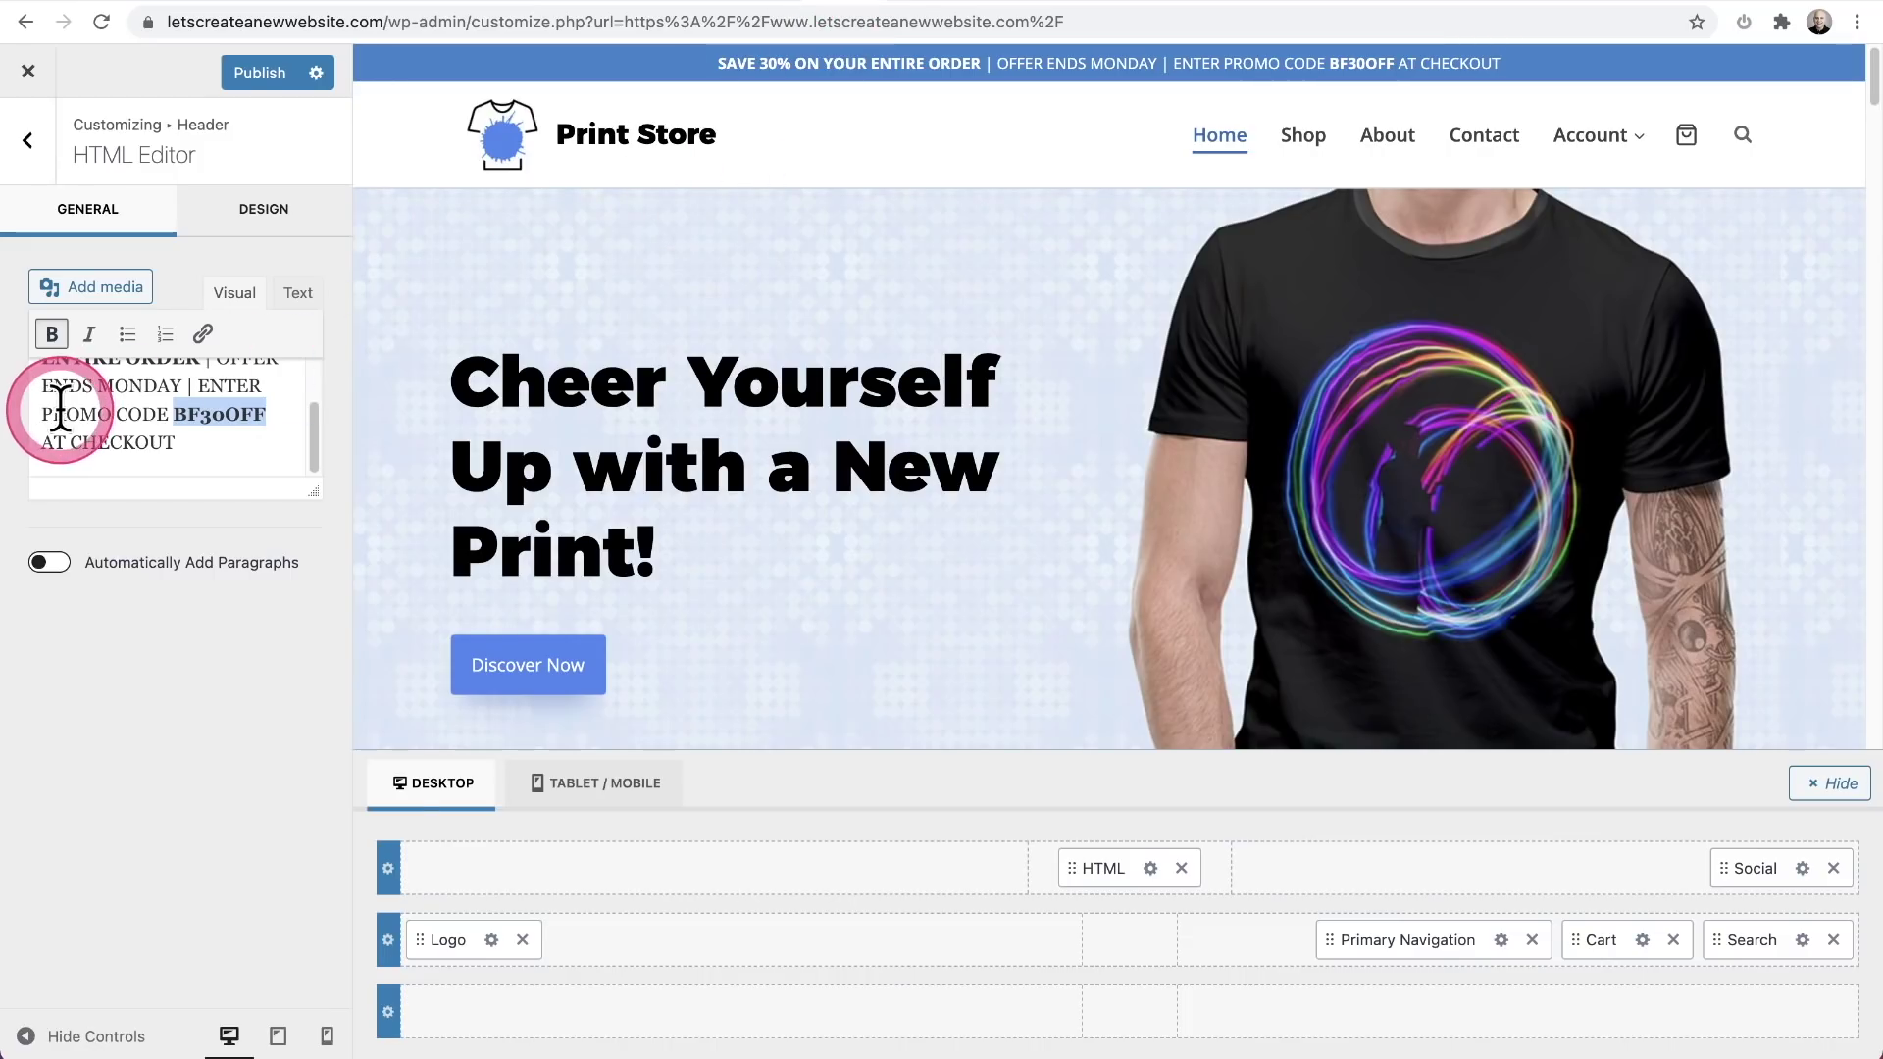
scroll(54, 397, "up", 2)
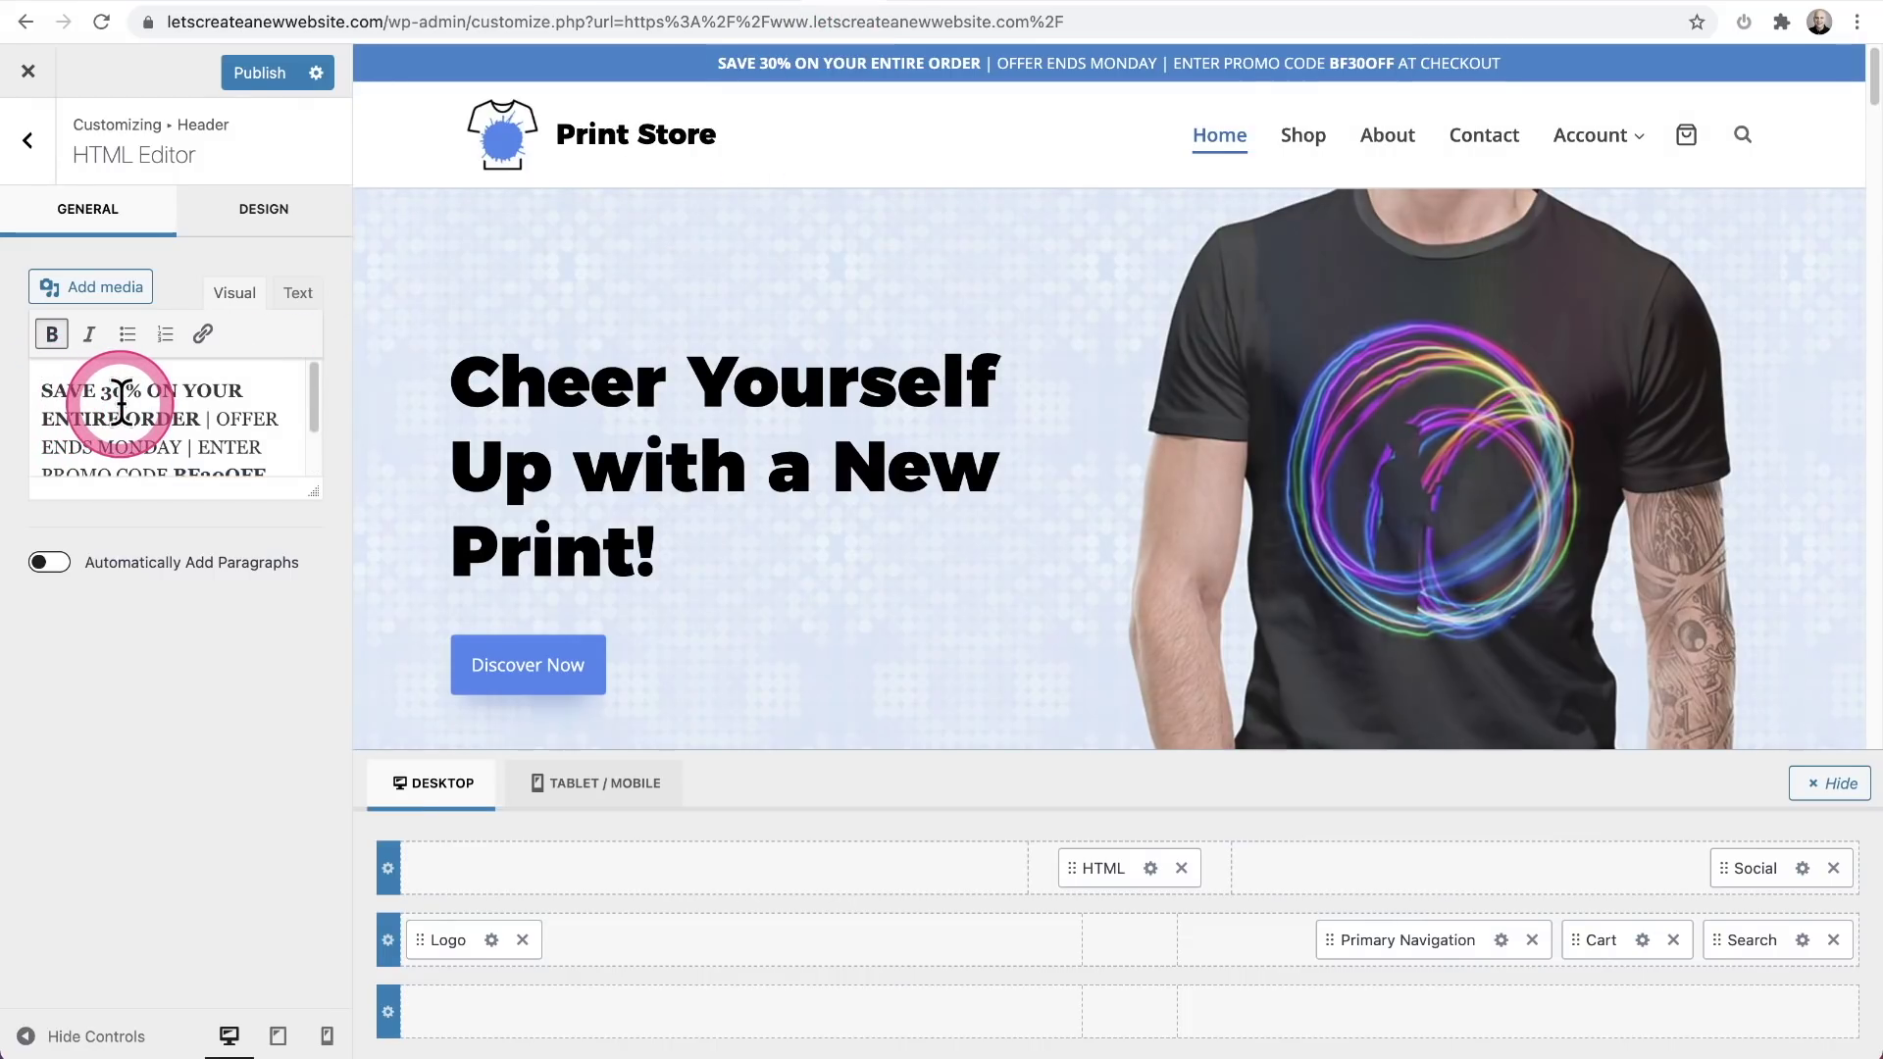
key("super+v")
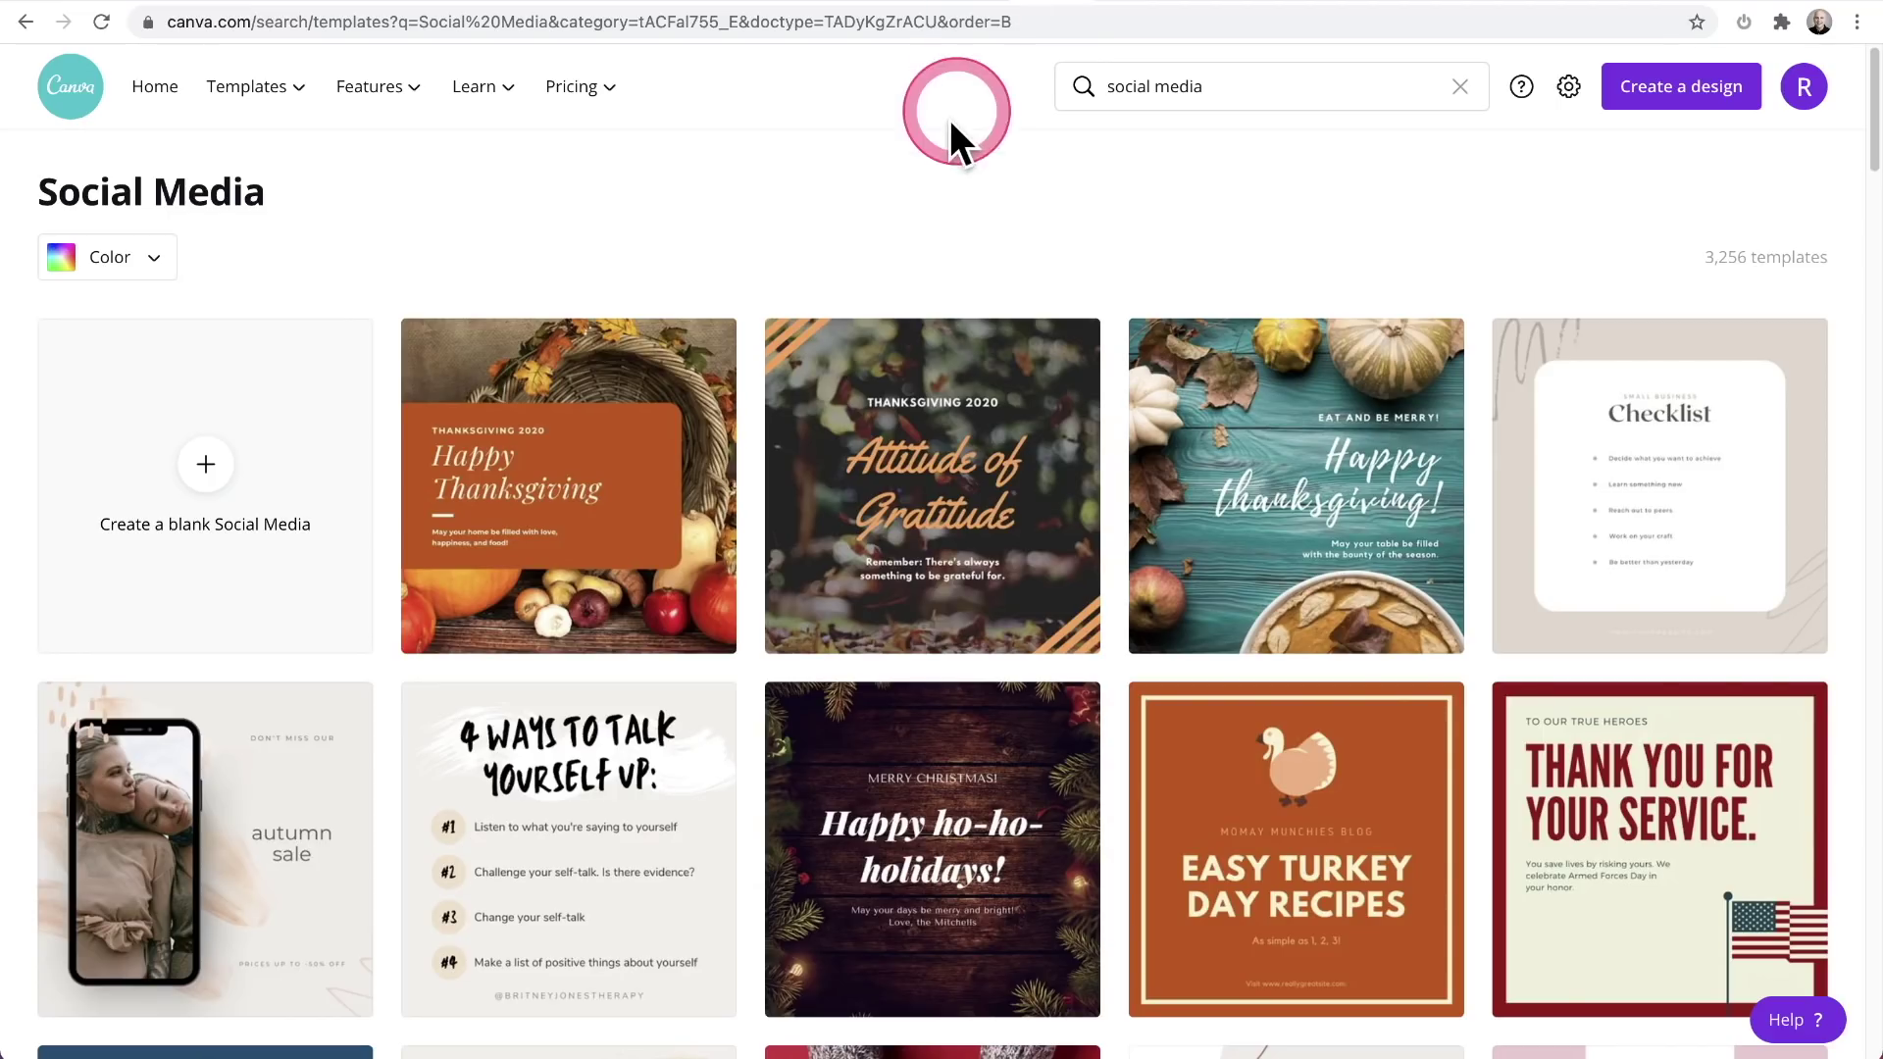
Browse Canva's social media templates for designs suitable for a sale promotion.
scroll(861, 204, "down", 8)
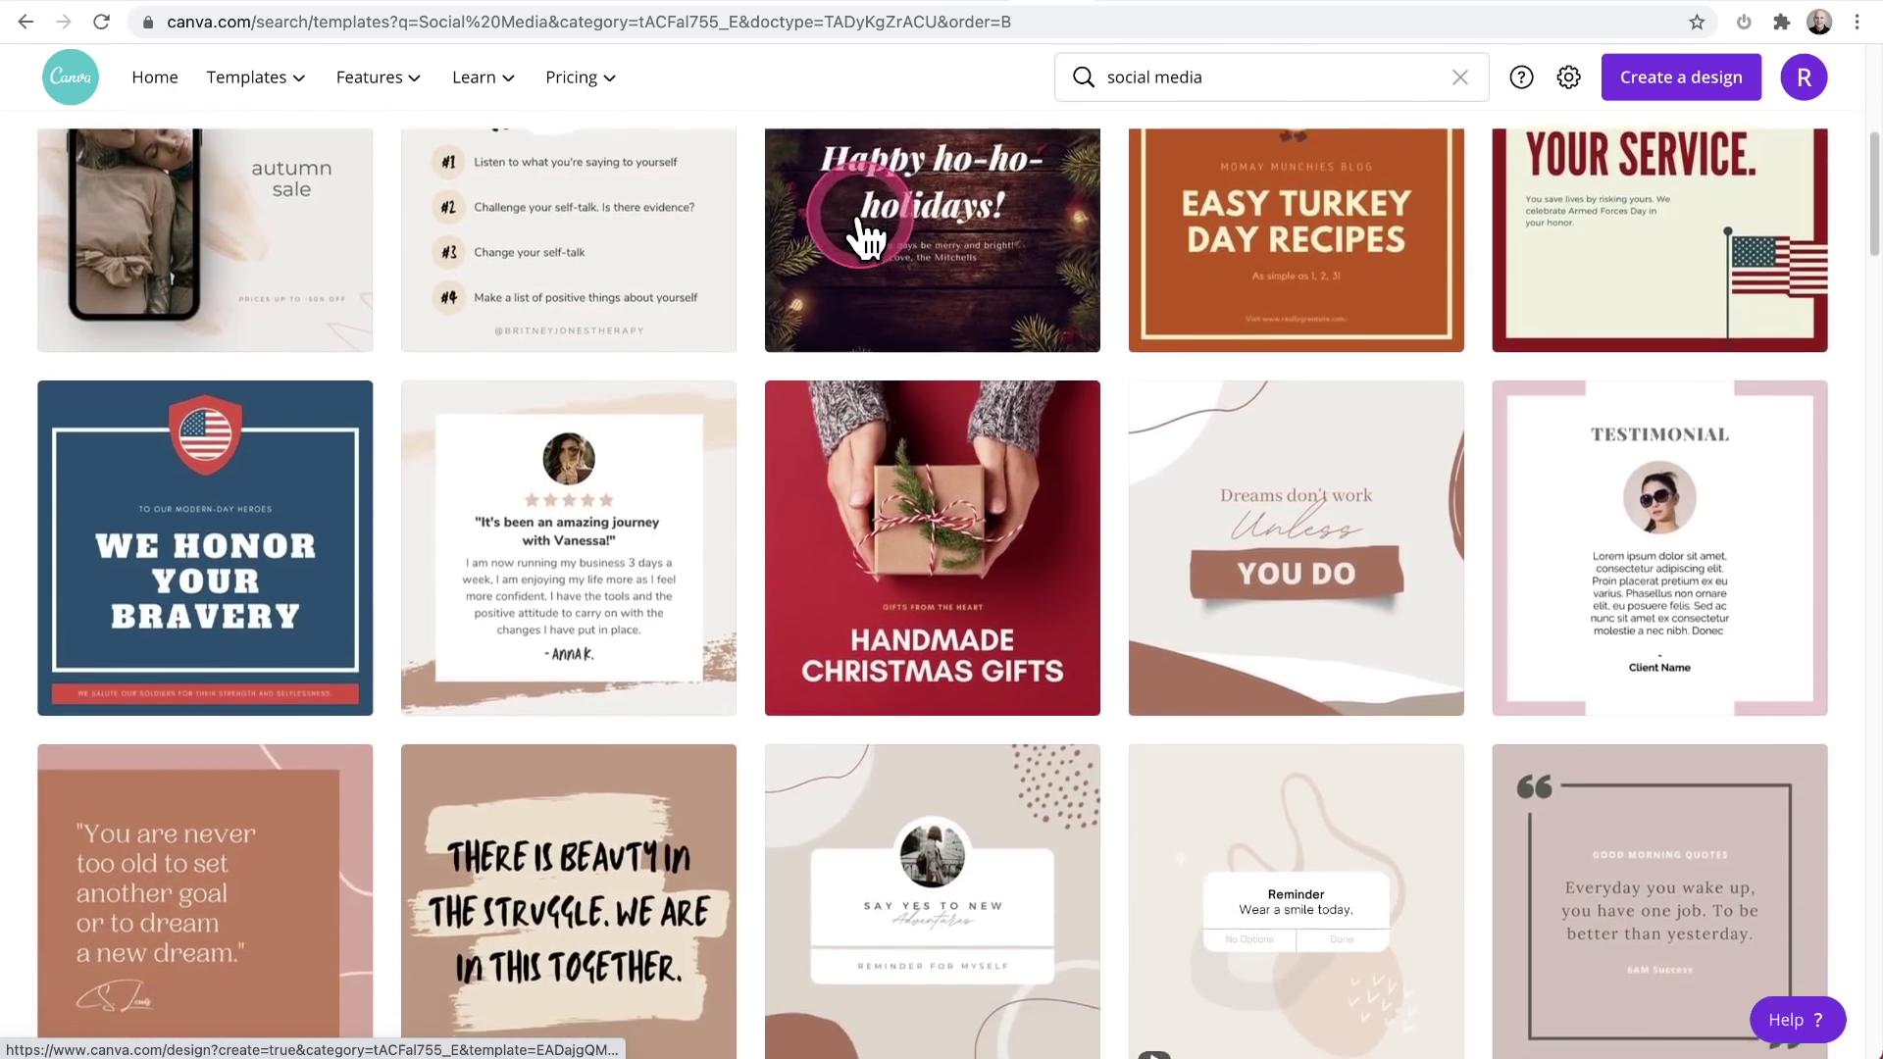
scroll(861, 236, "down", 8)
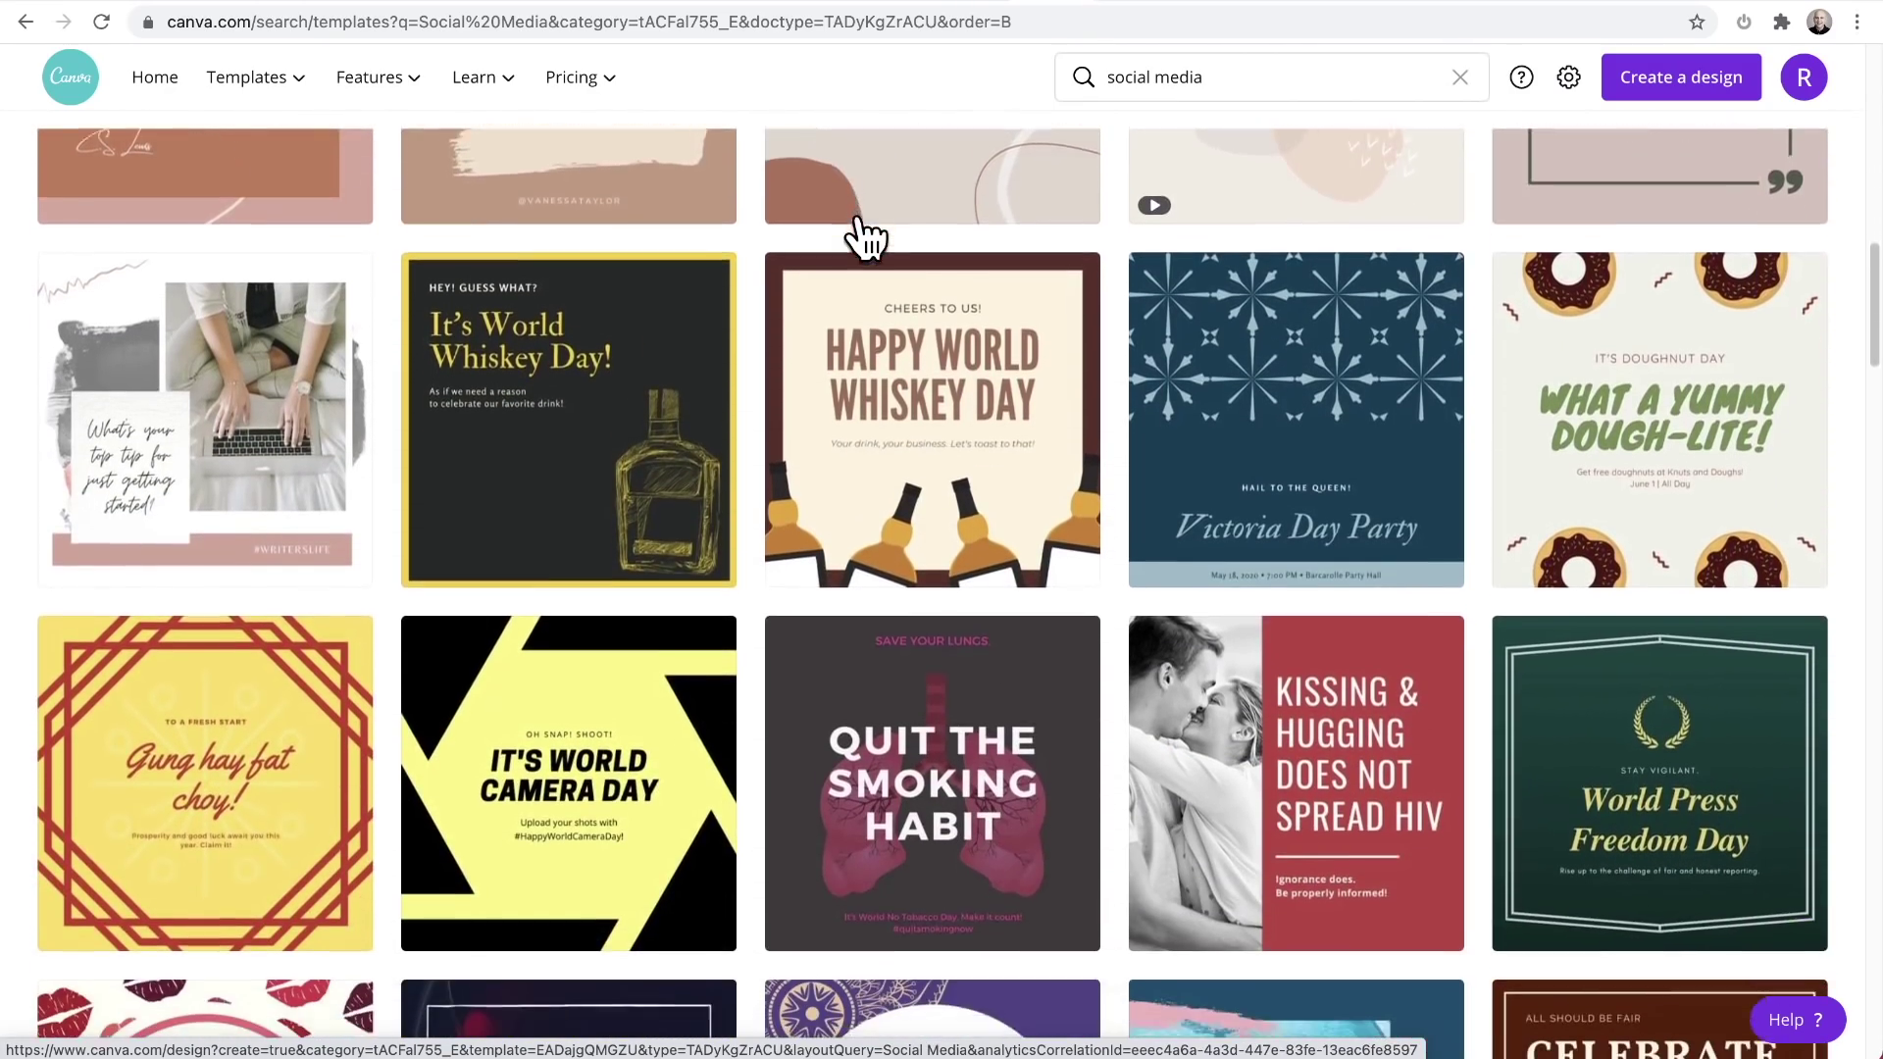
scroll(863, 236, "down", 9)
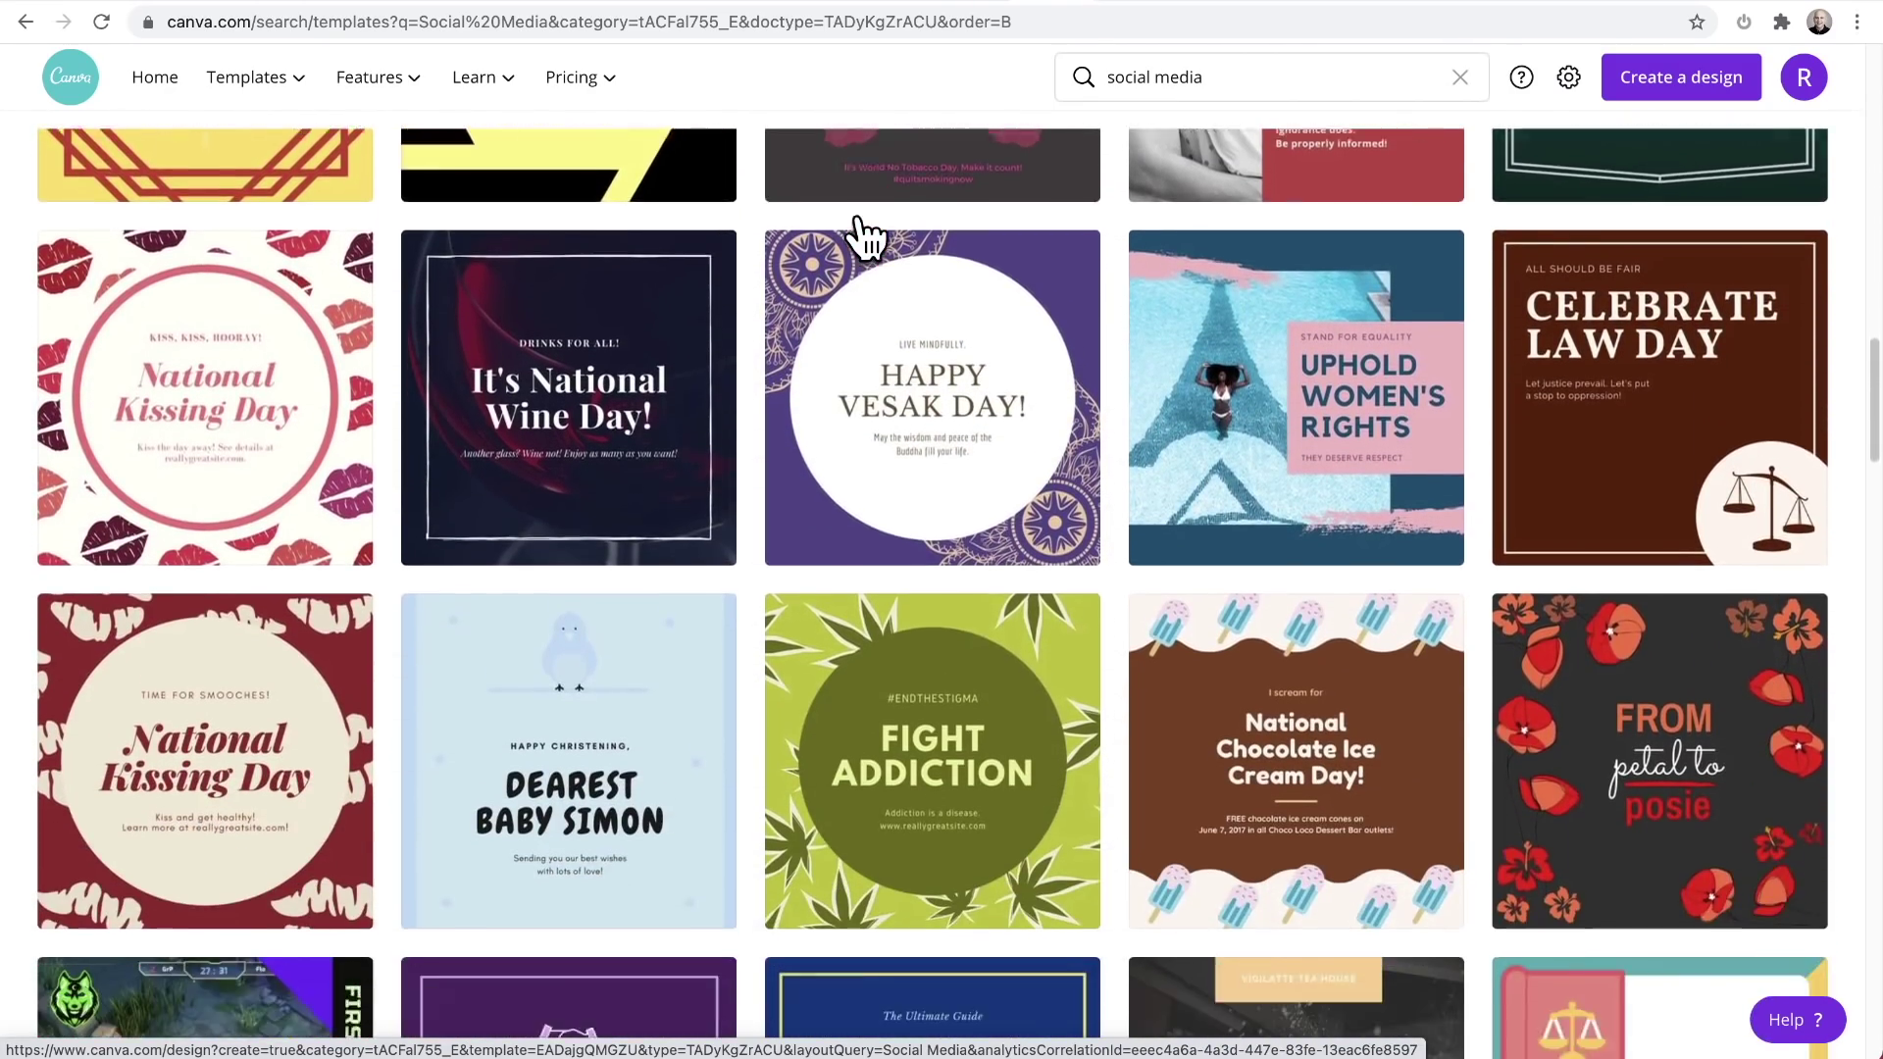
scroll(863, 235, "down", 8)
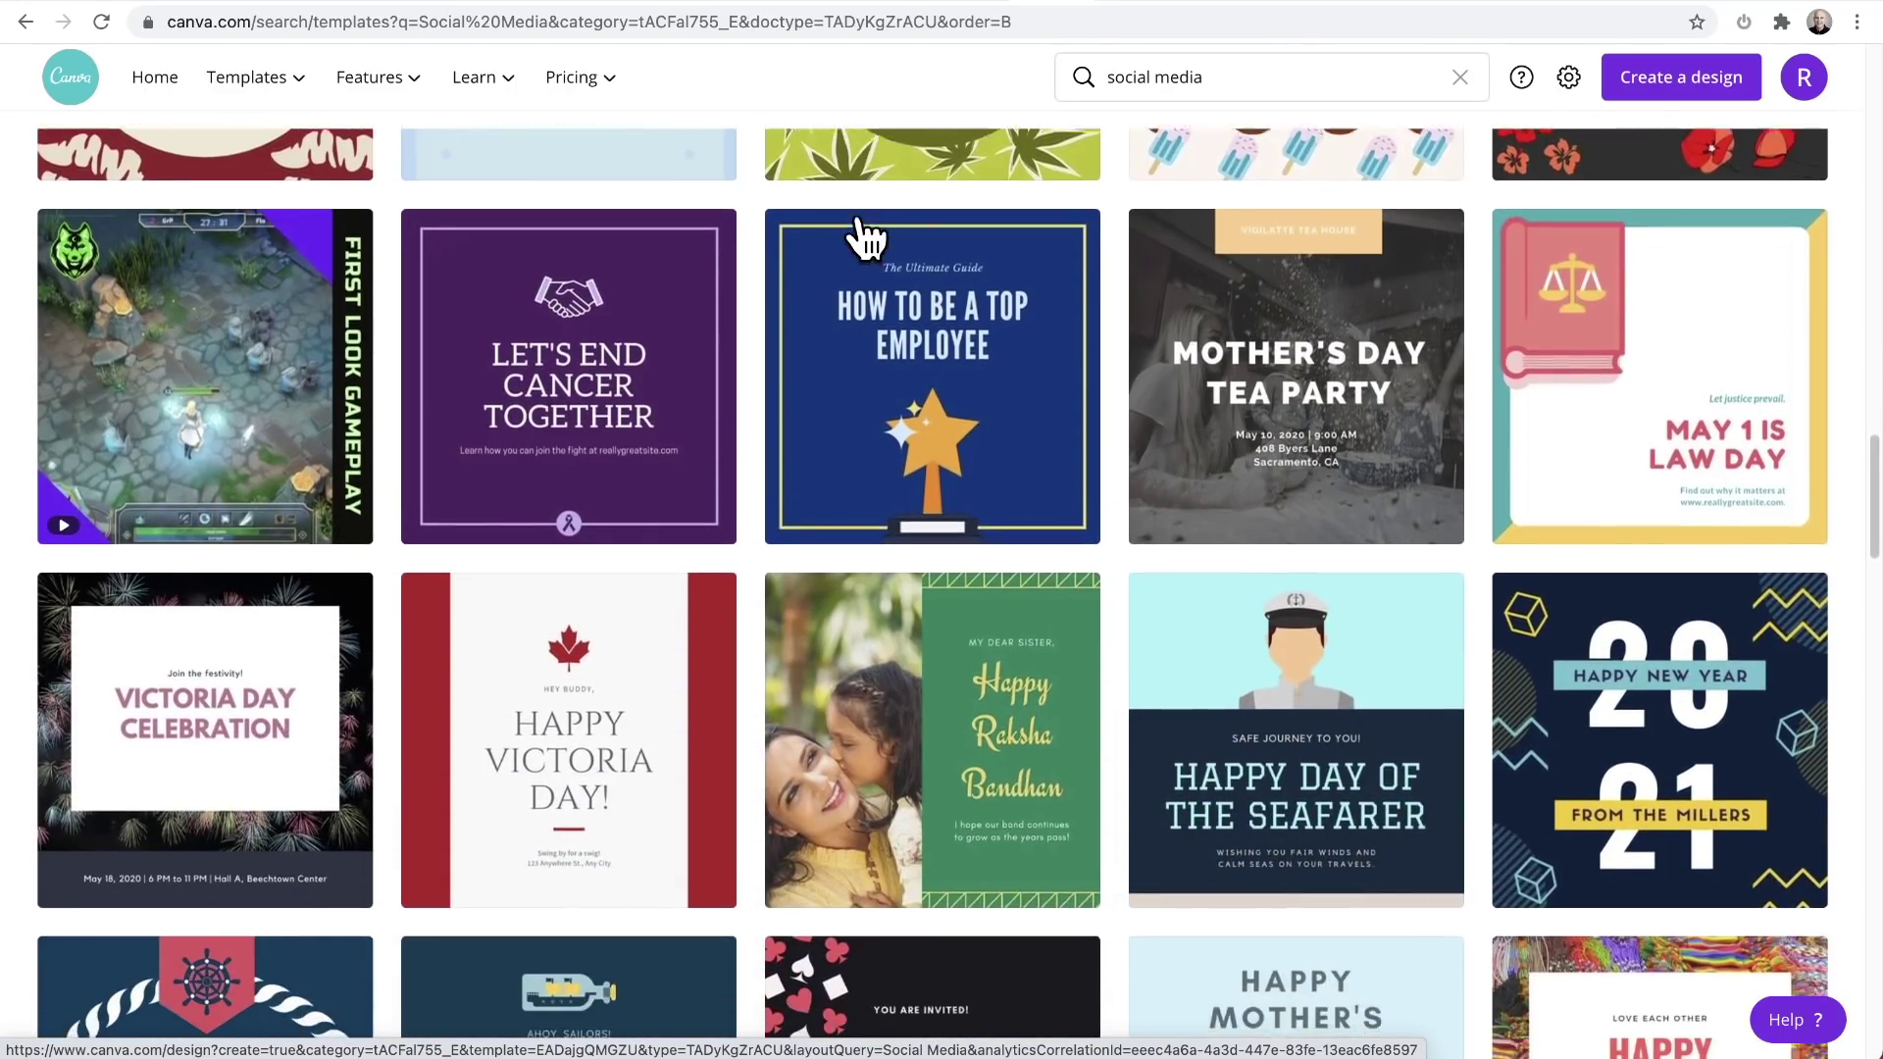
scroll(863, 236, "down", 8)
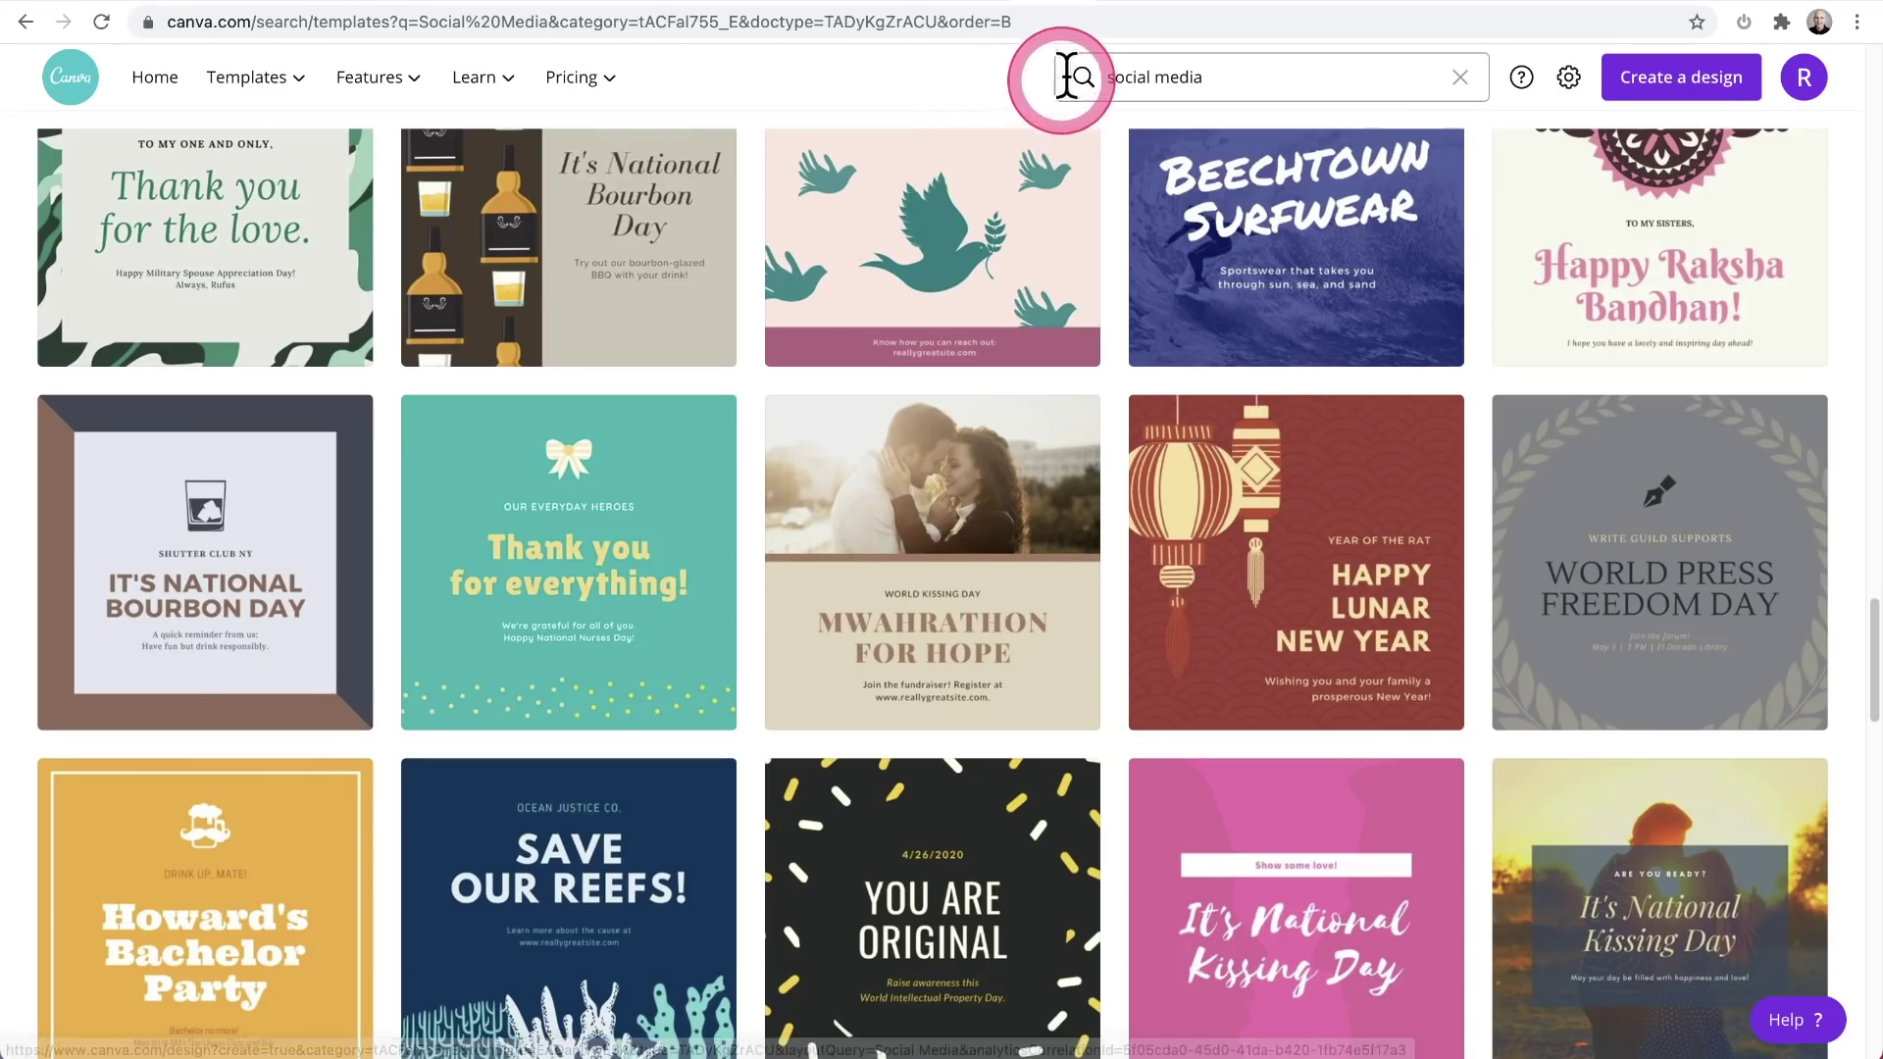
Switch to Glorify and look through its Square Photo templates for product promotion designs.
left_click(1124, 8)
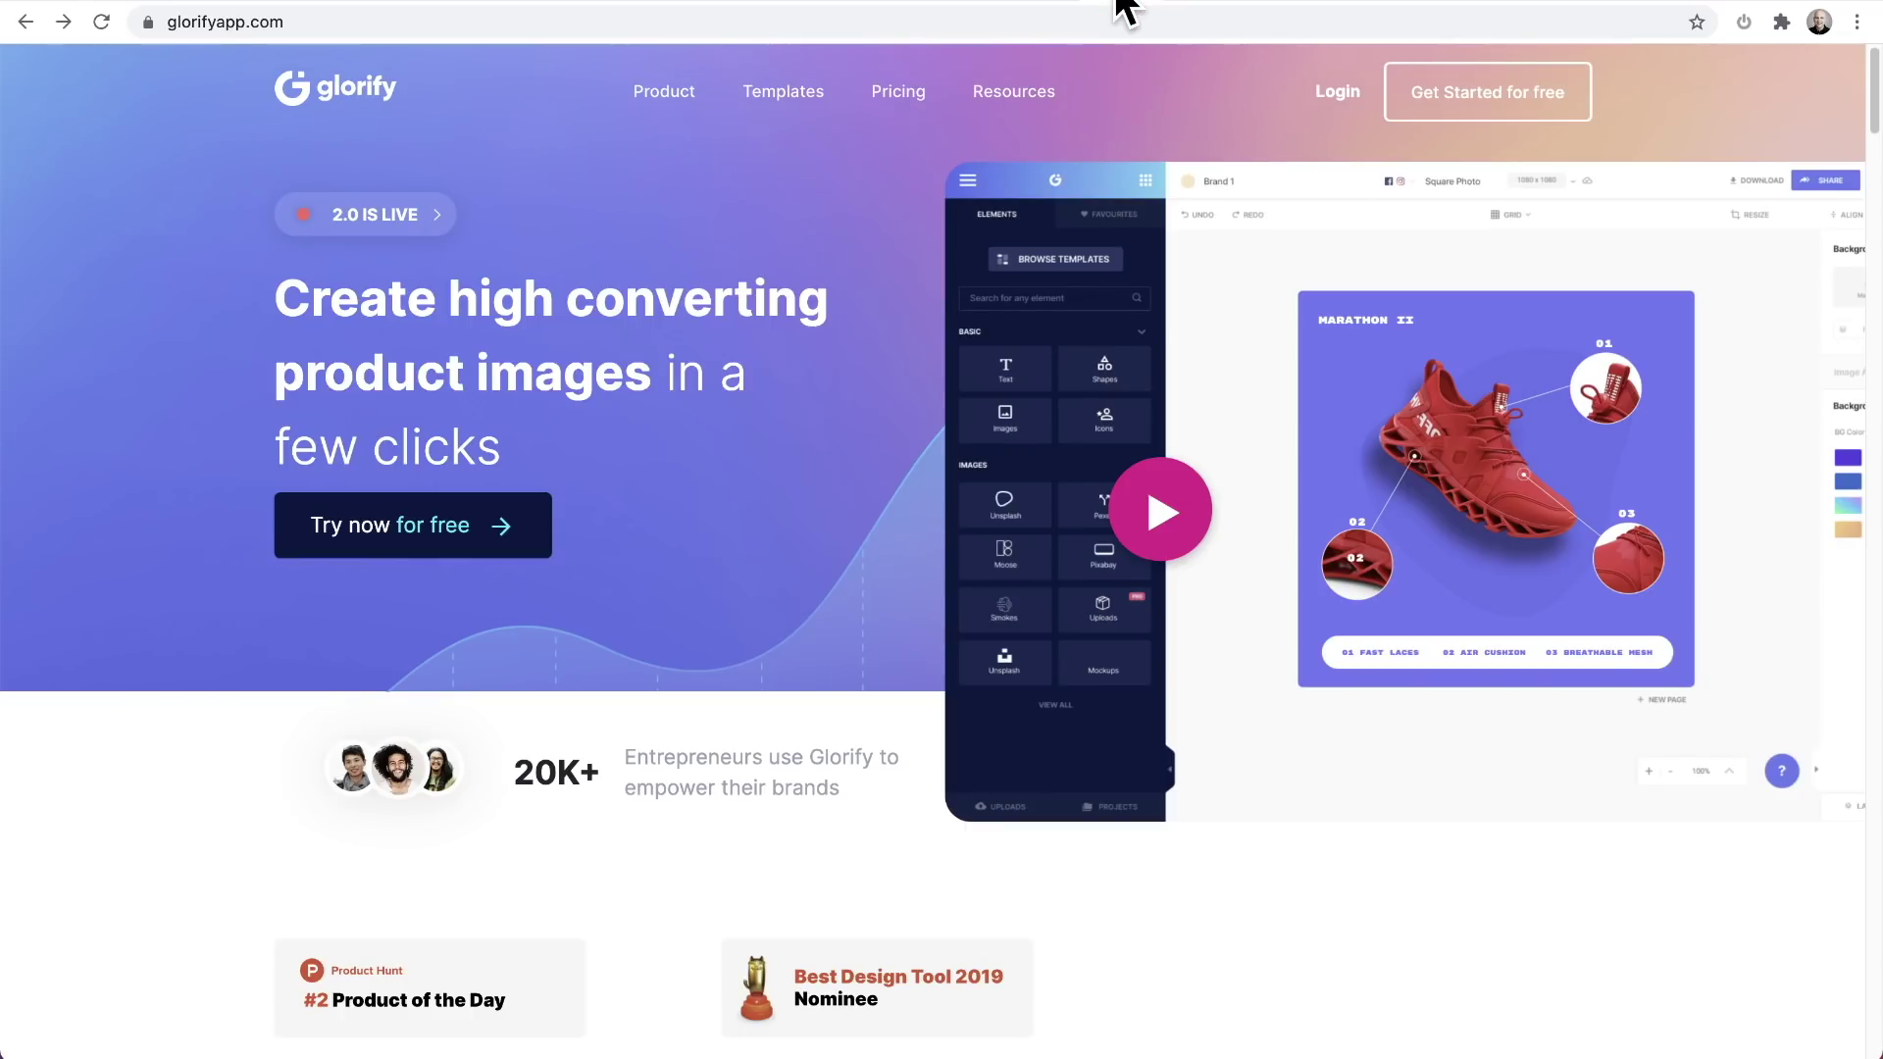
mouse_move(1014, 91)
left_click(681, 463)
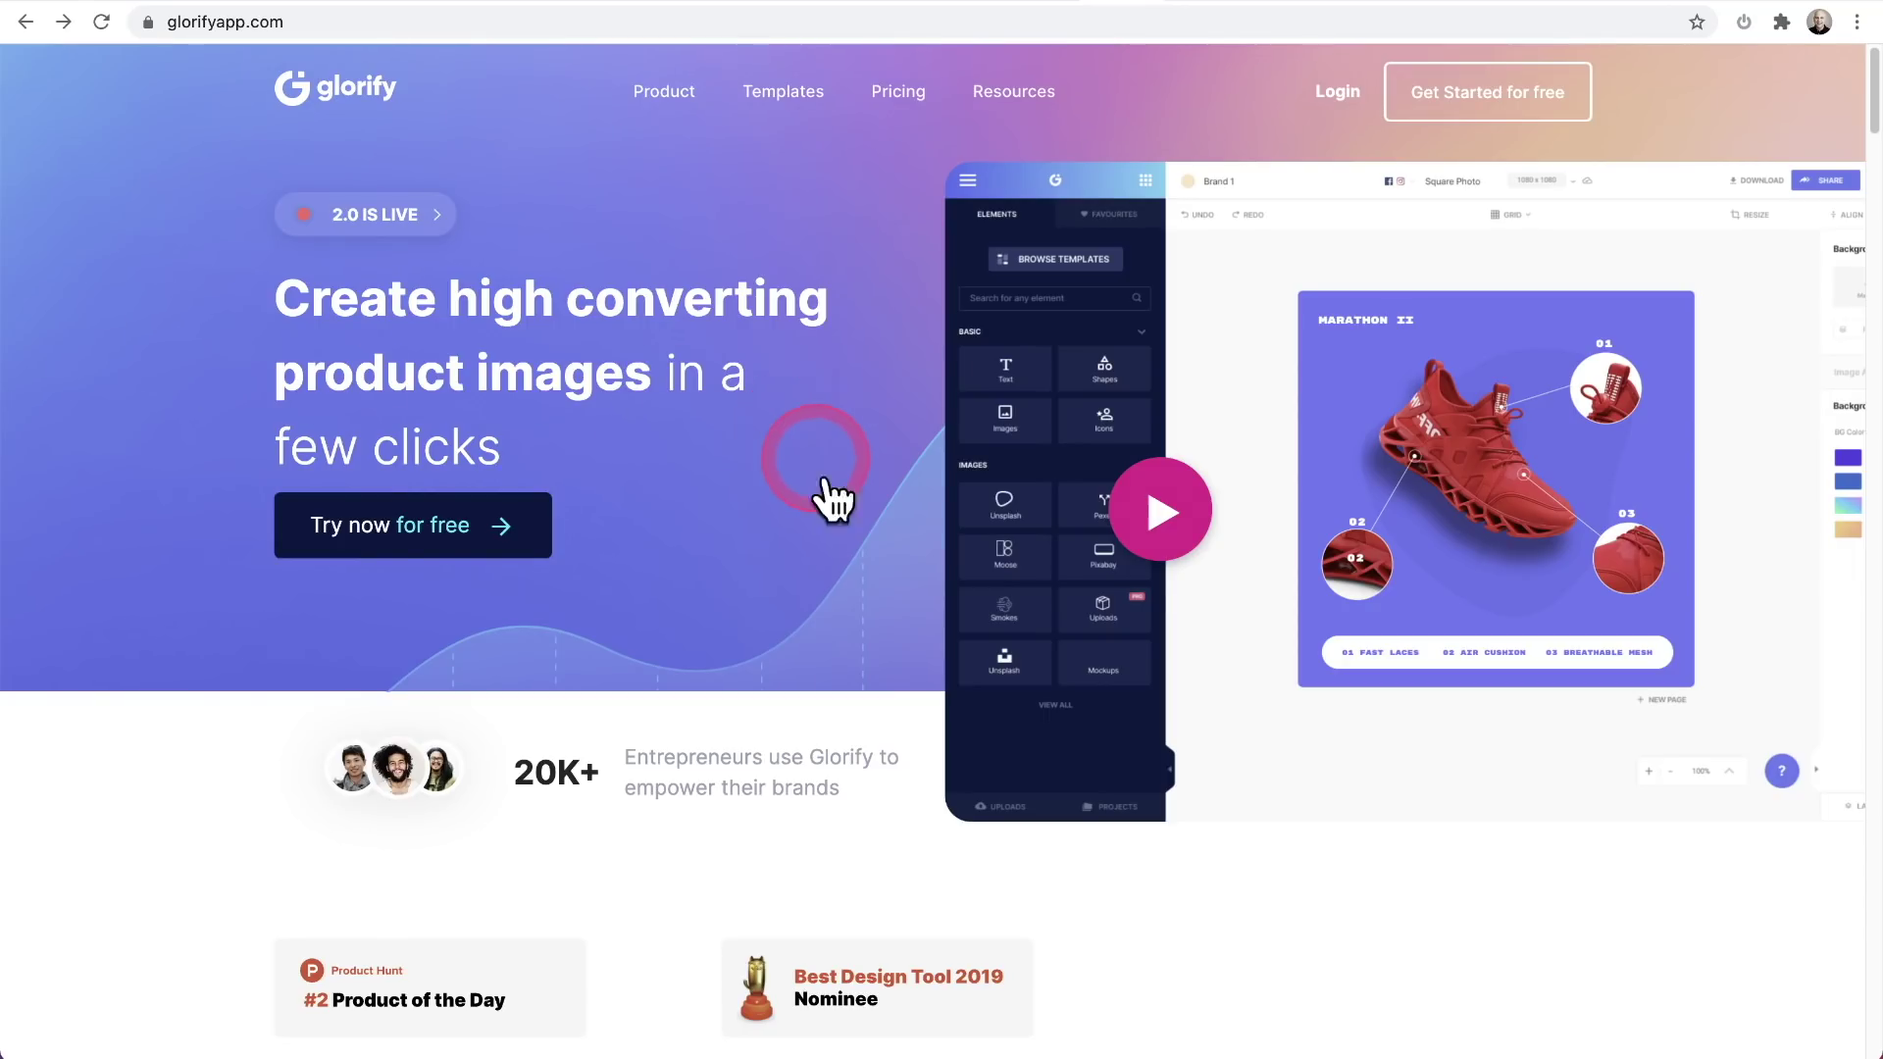
scroll(1037, 475, "down", 3)
scroll(1038, 475, "down", 8)
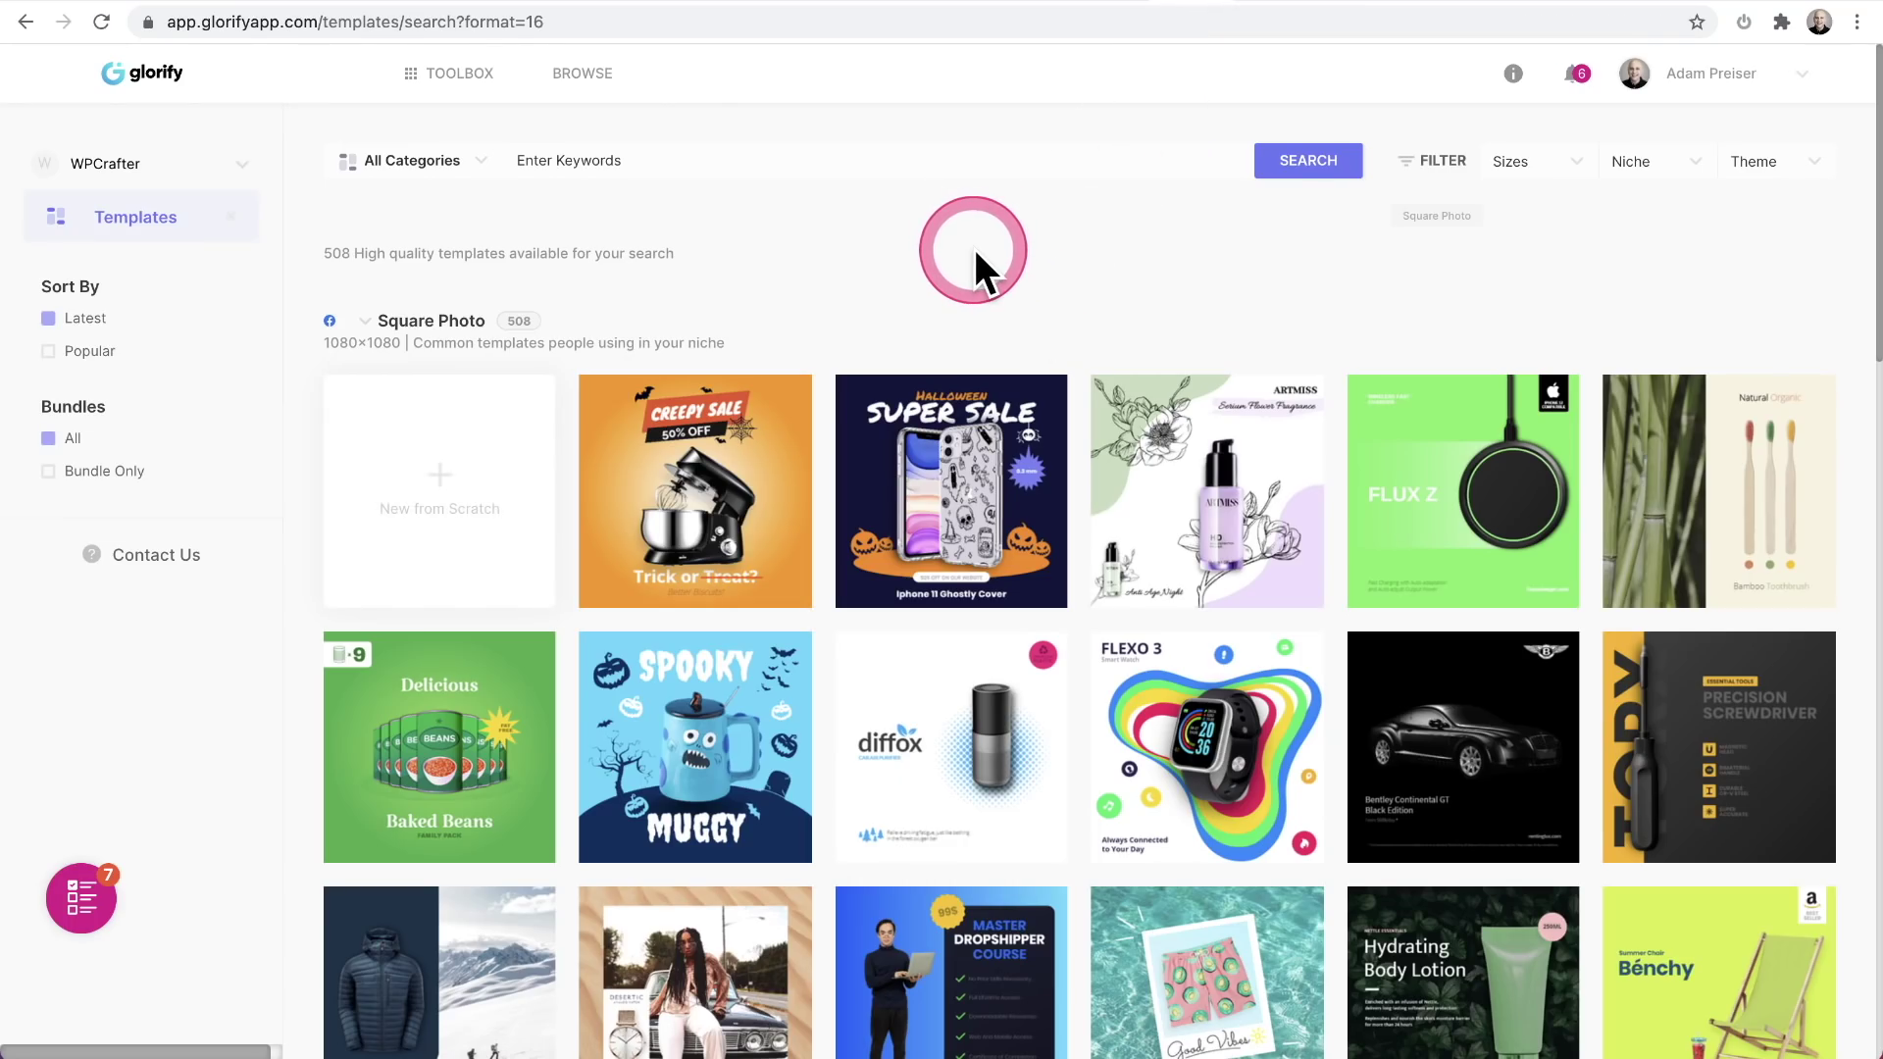
scroll(976, 250, "down", 3)
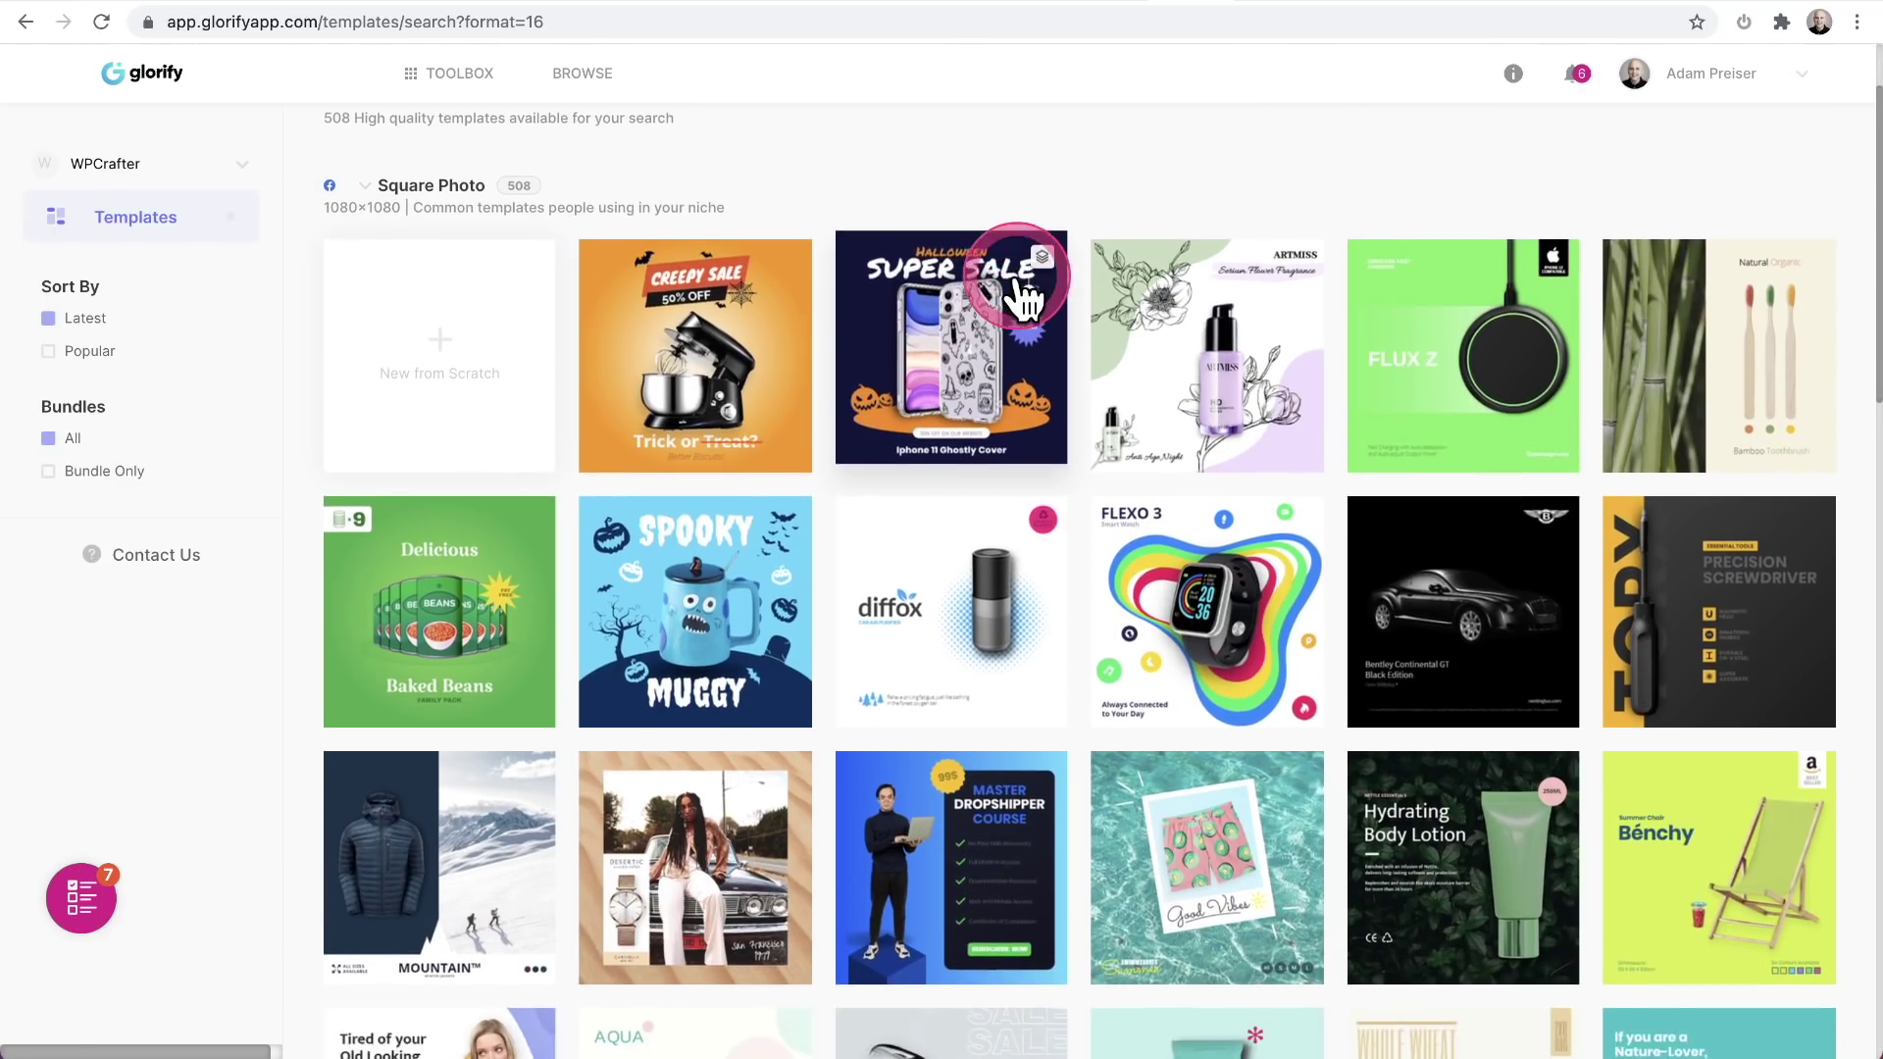
scroll(1024, 299, "down", 6)
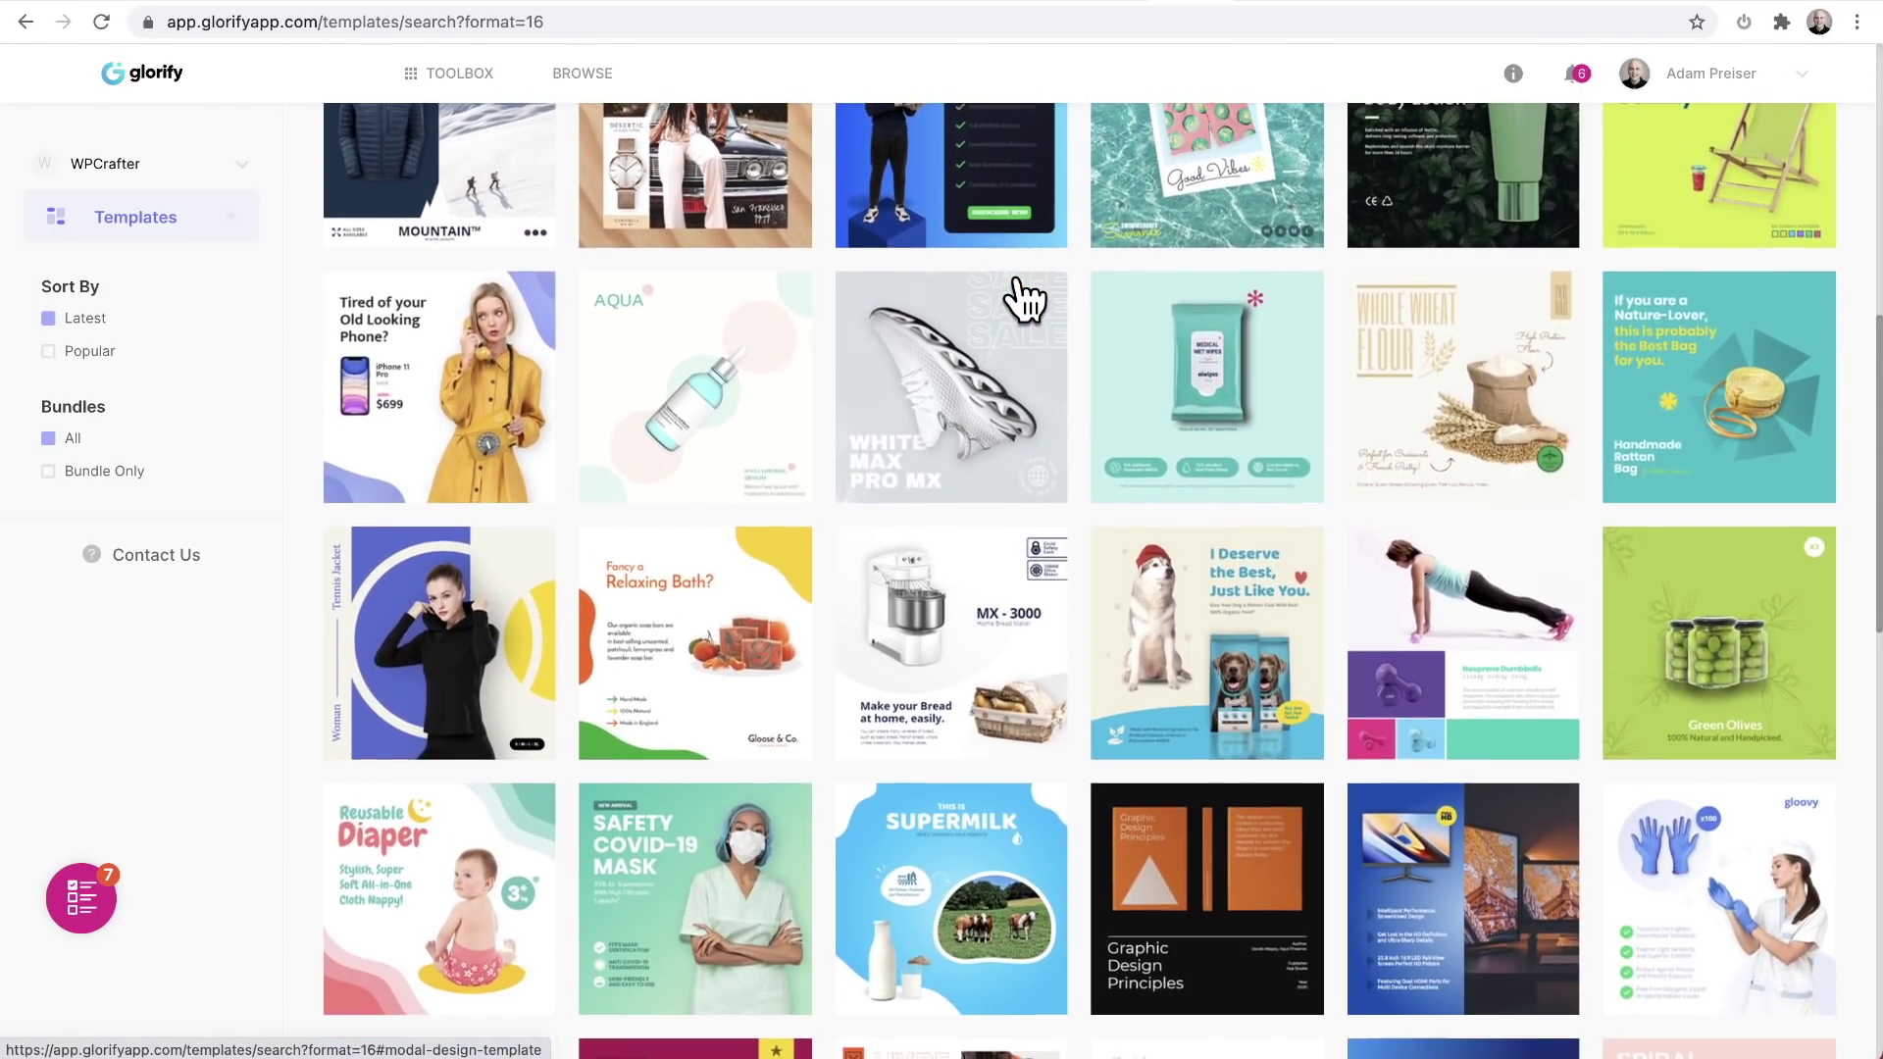
scroll(1025, 299, "down", 5)
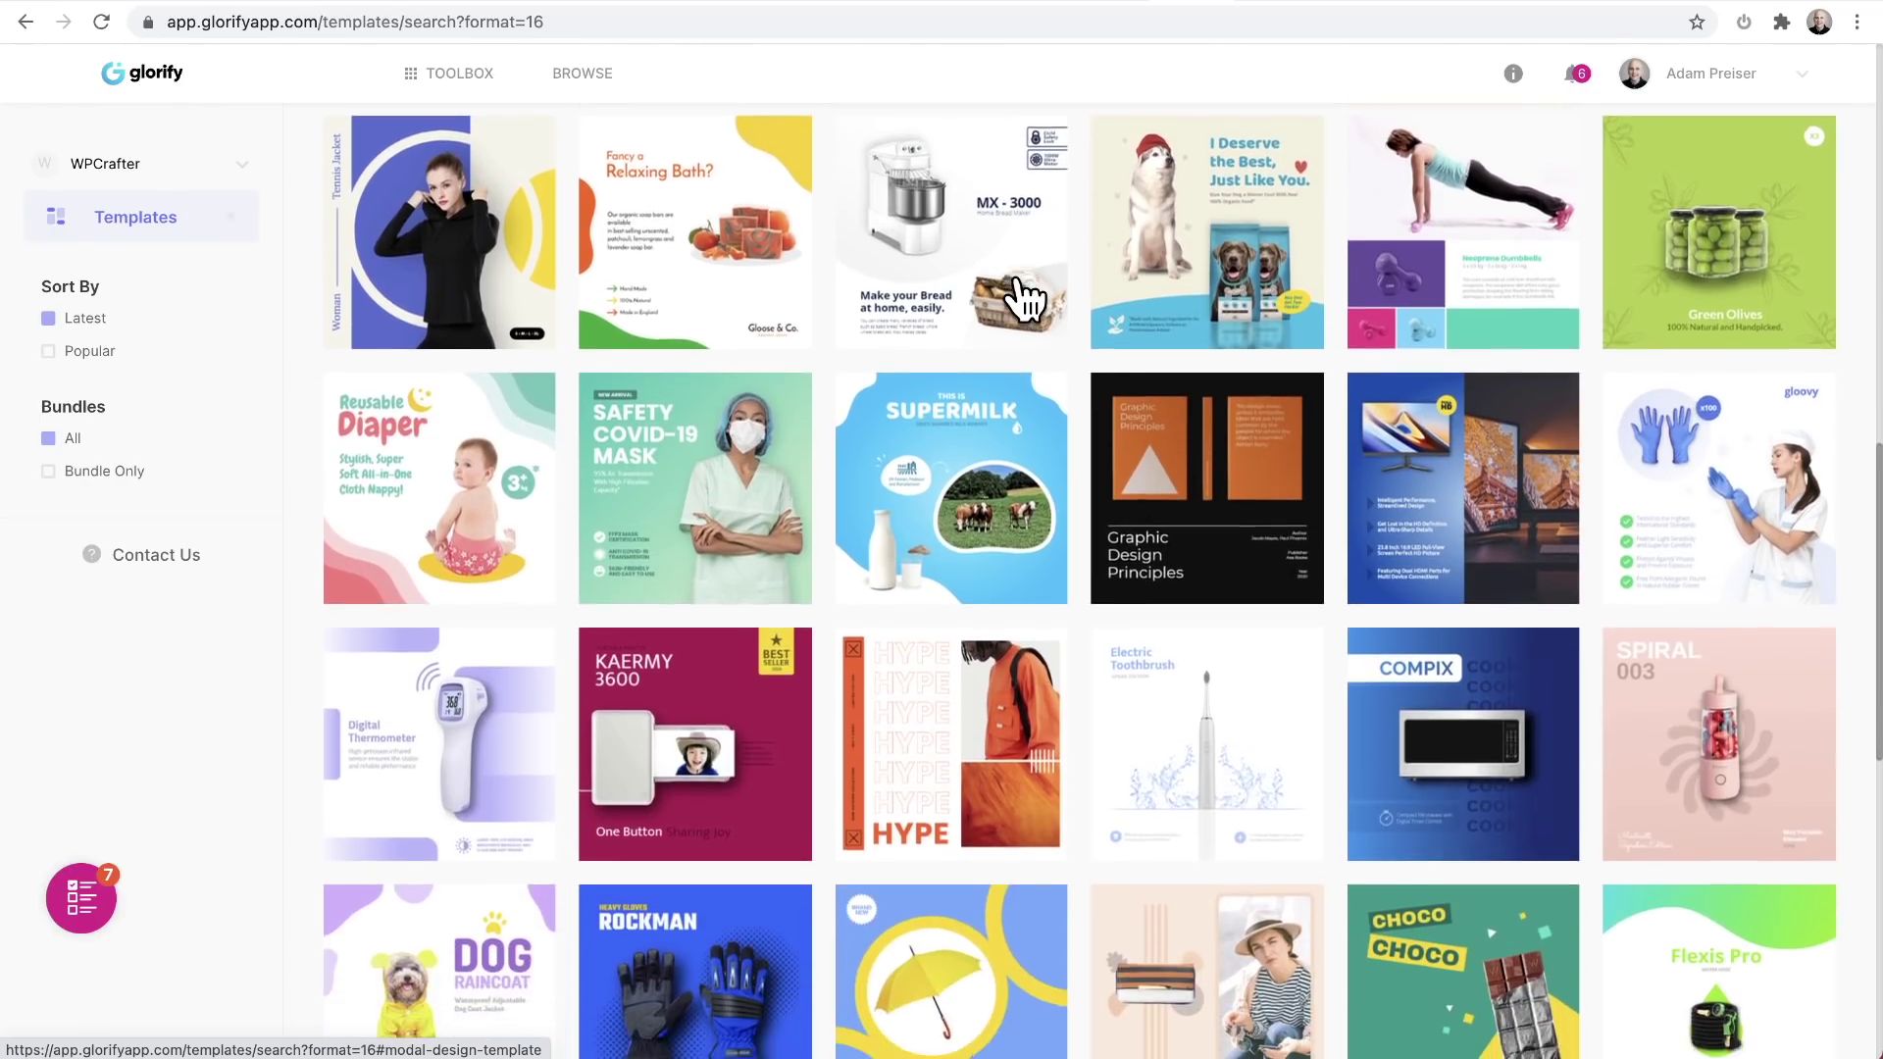
scroll(1024, 299, "down", 3)
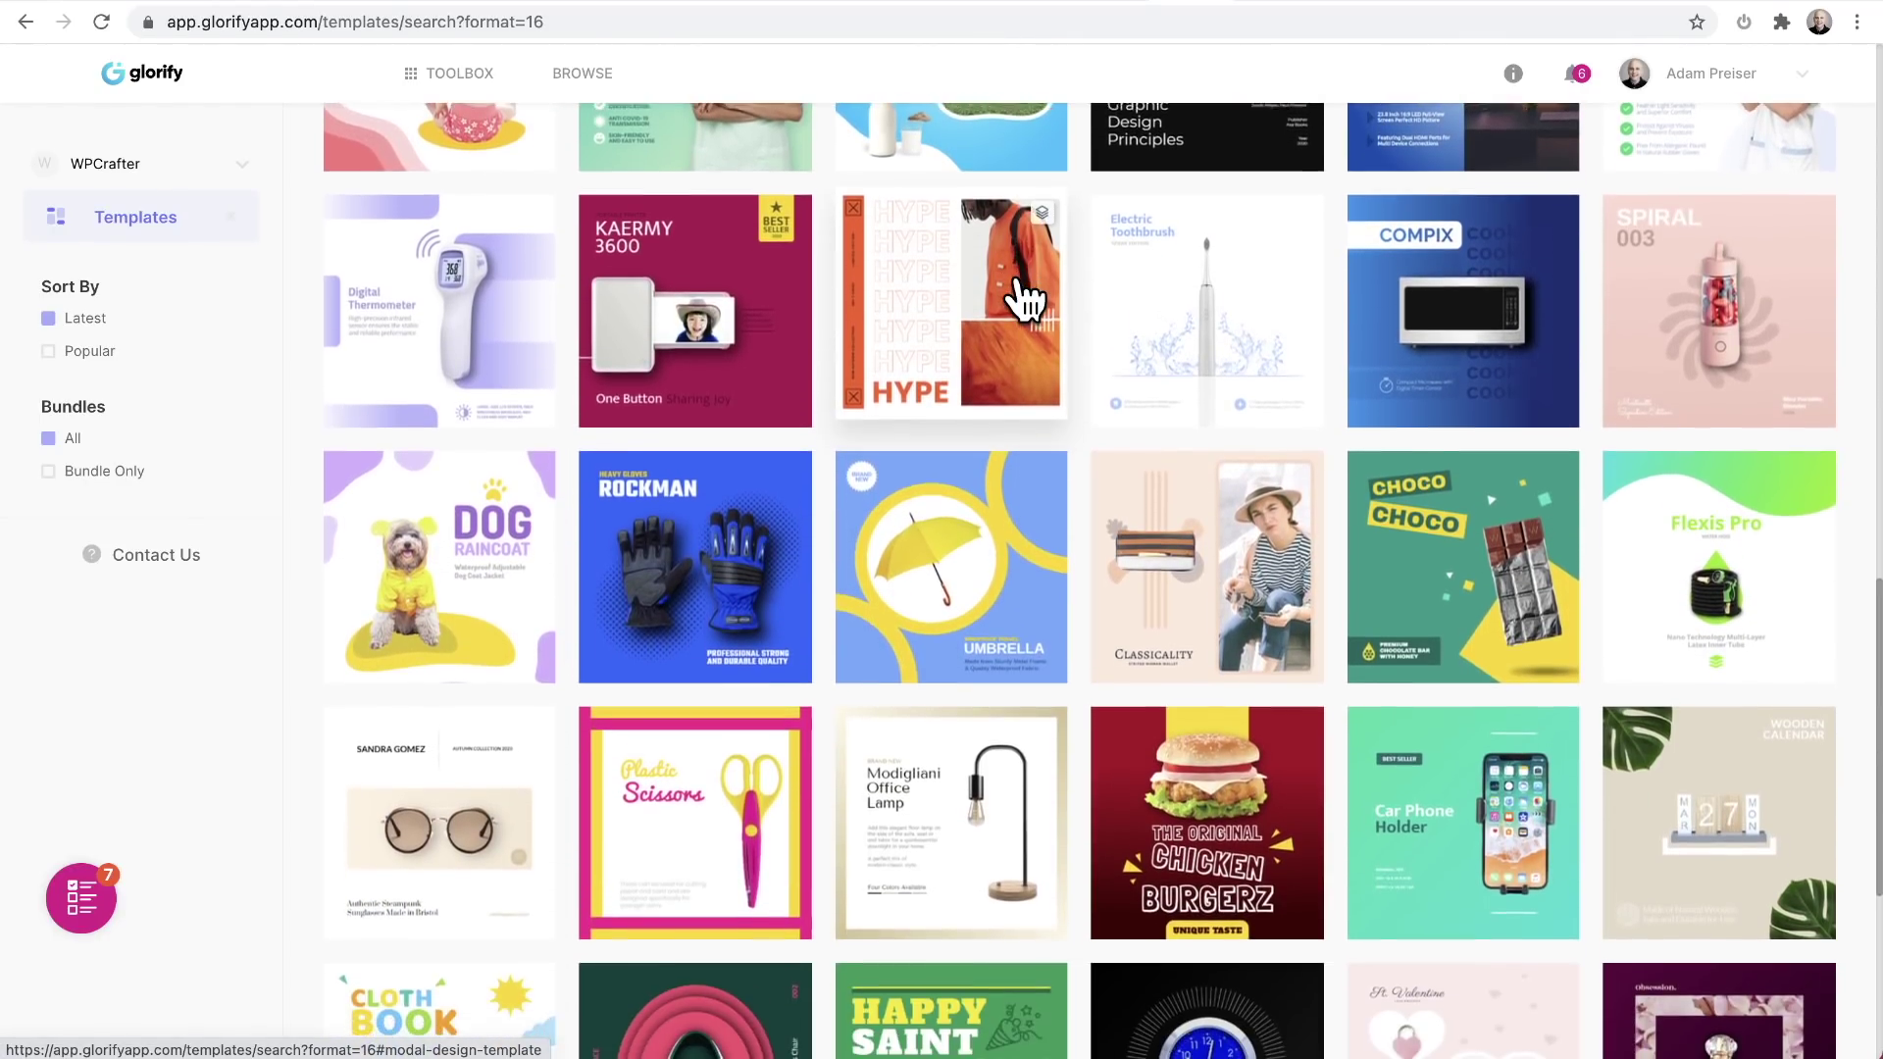
scroll(1024, 299, "down", 4)
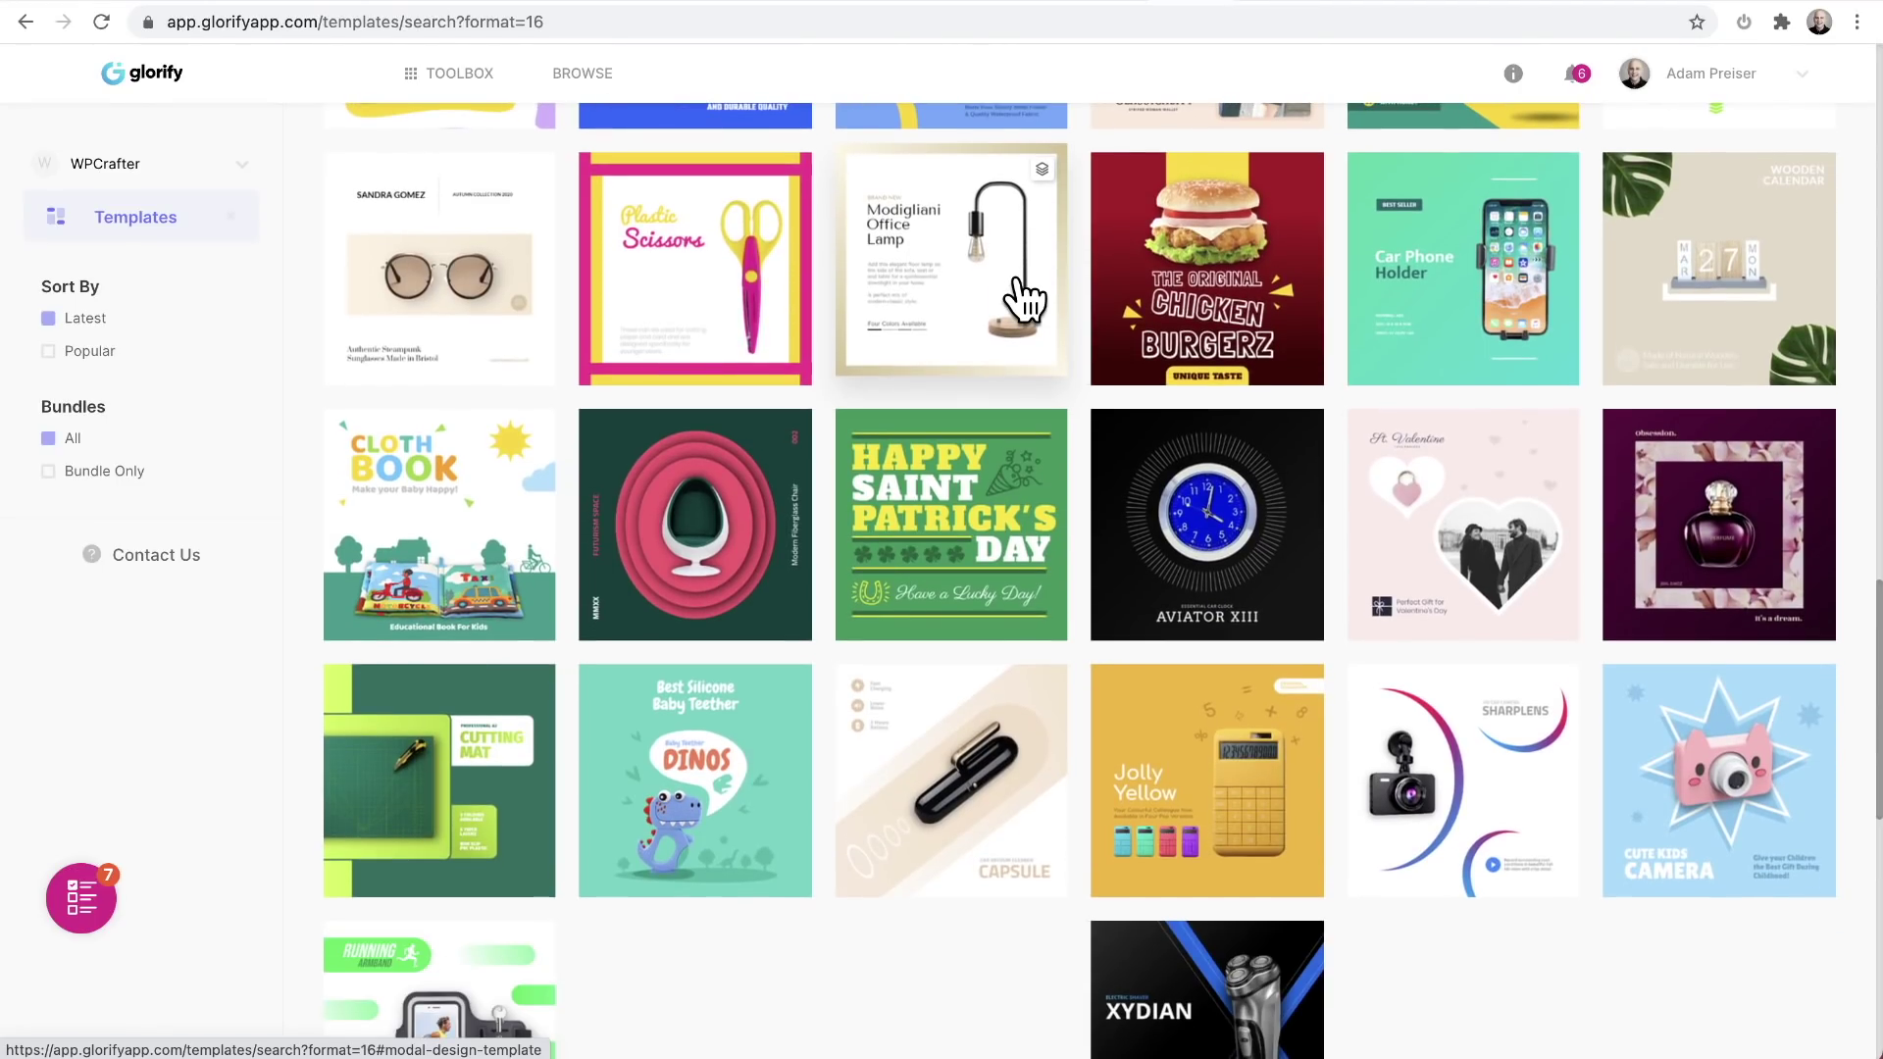
scroll(1025, 296, "down", 6)
left_click(1020, 295)
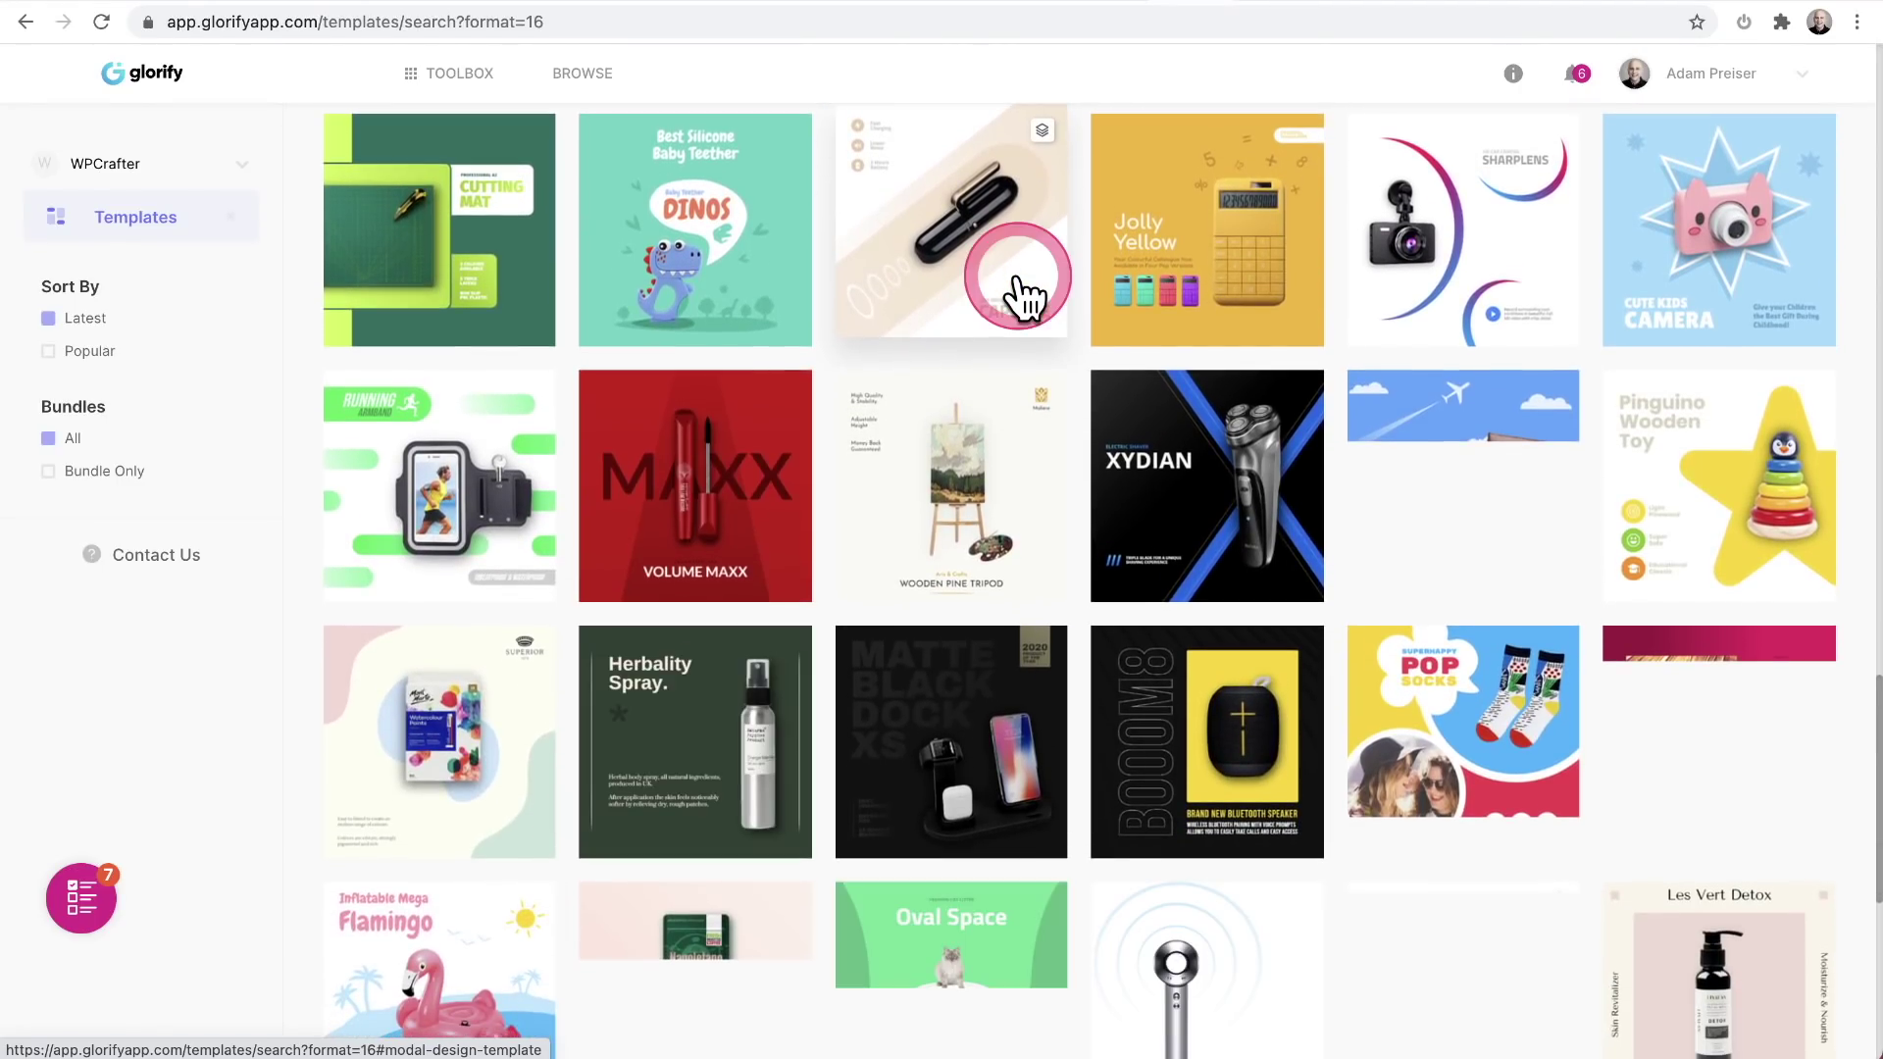
scroll(1019, 294, "down", 2)
scroll(1025, 298, "down", 1)
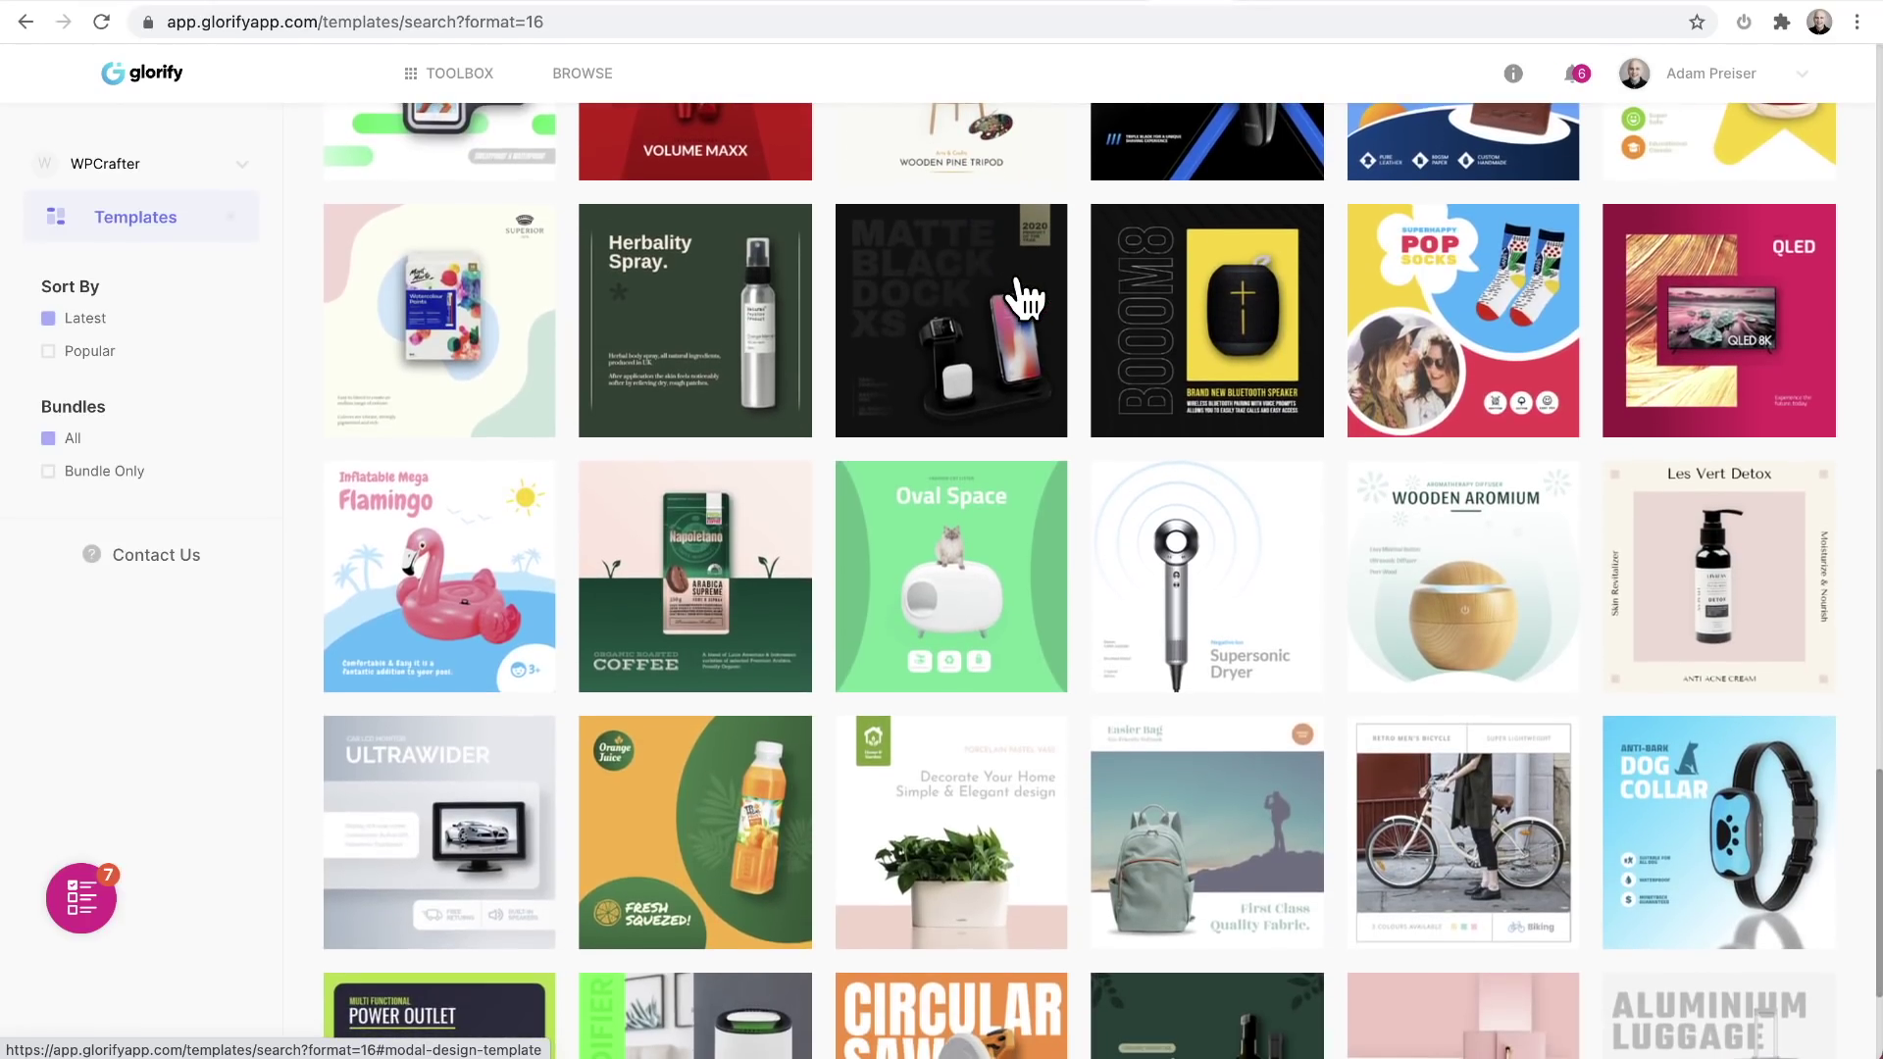
scroll(1026, 298, "down", 4)
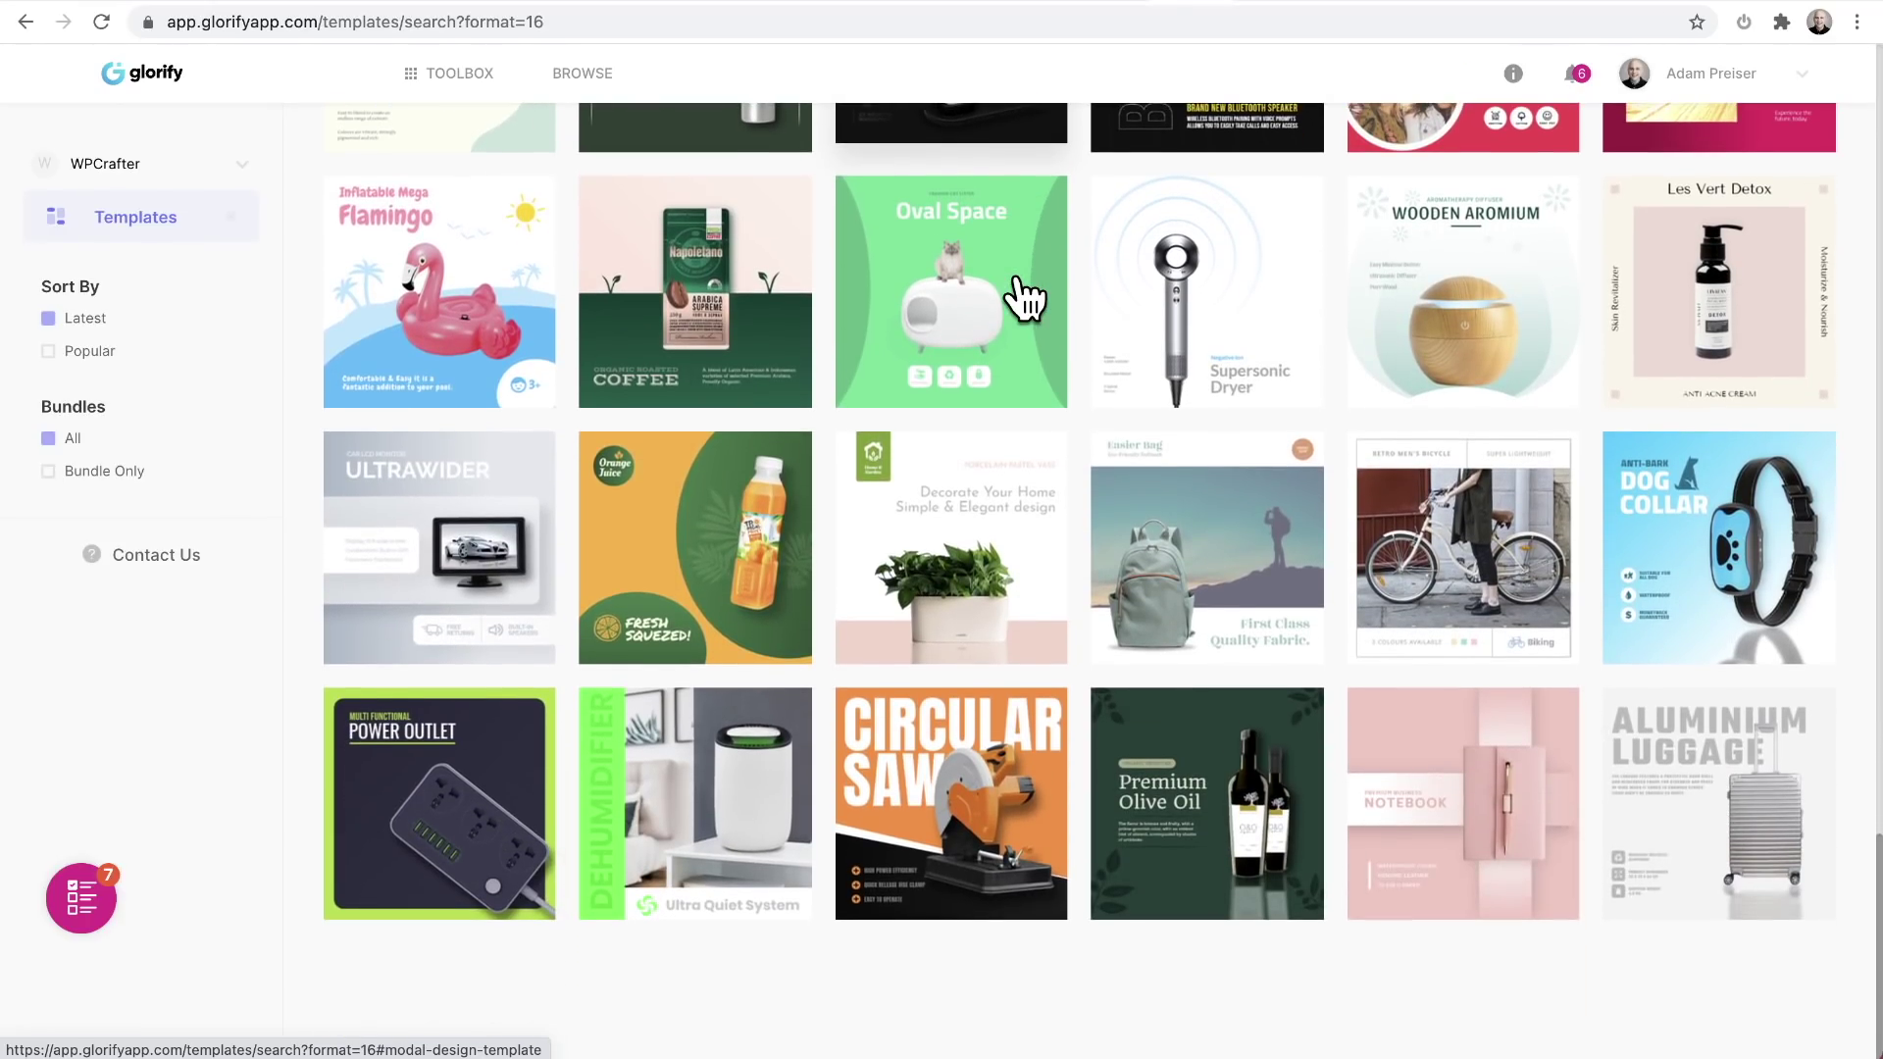
Look further down Glorify's Square Photo template list for more product promotion designs.
scroll(1025, 298, "down", 5)
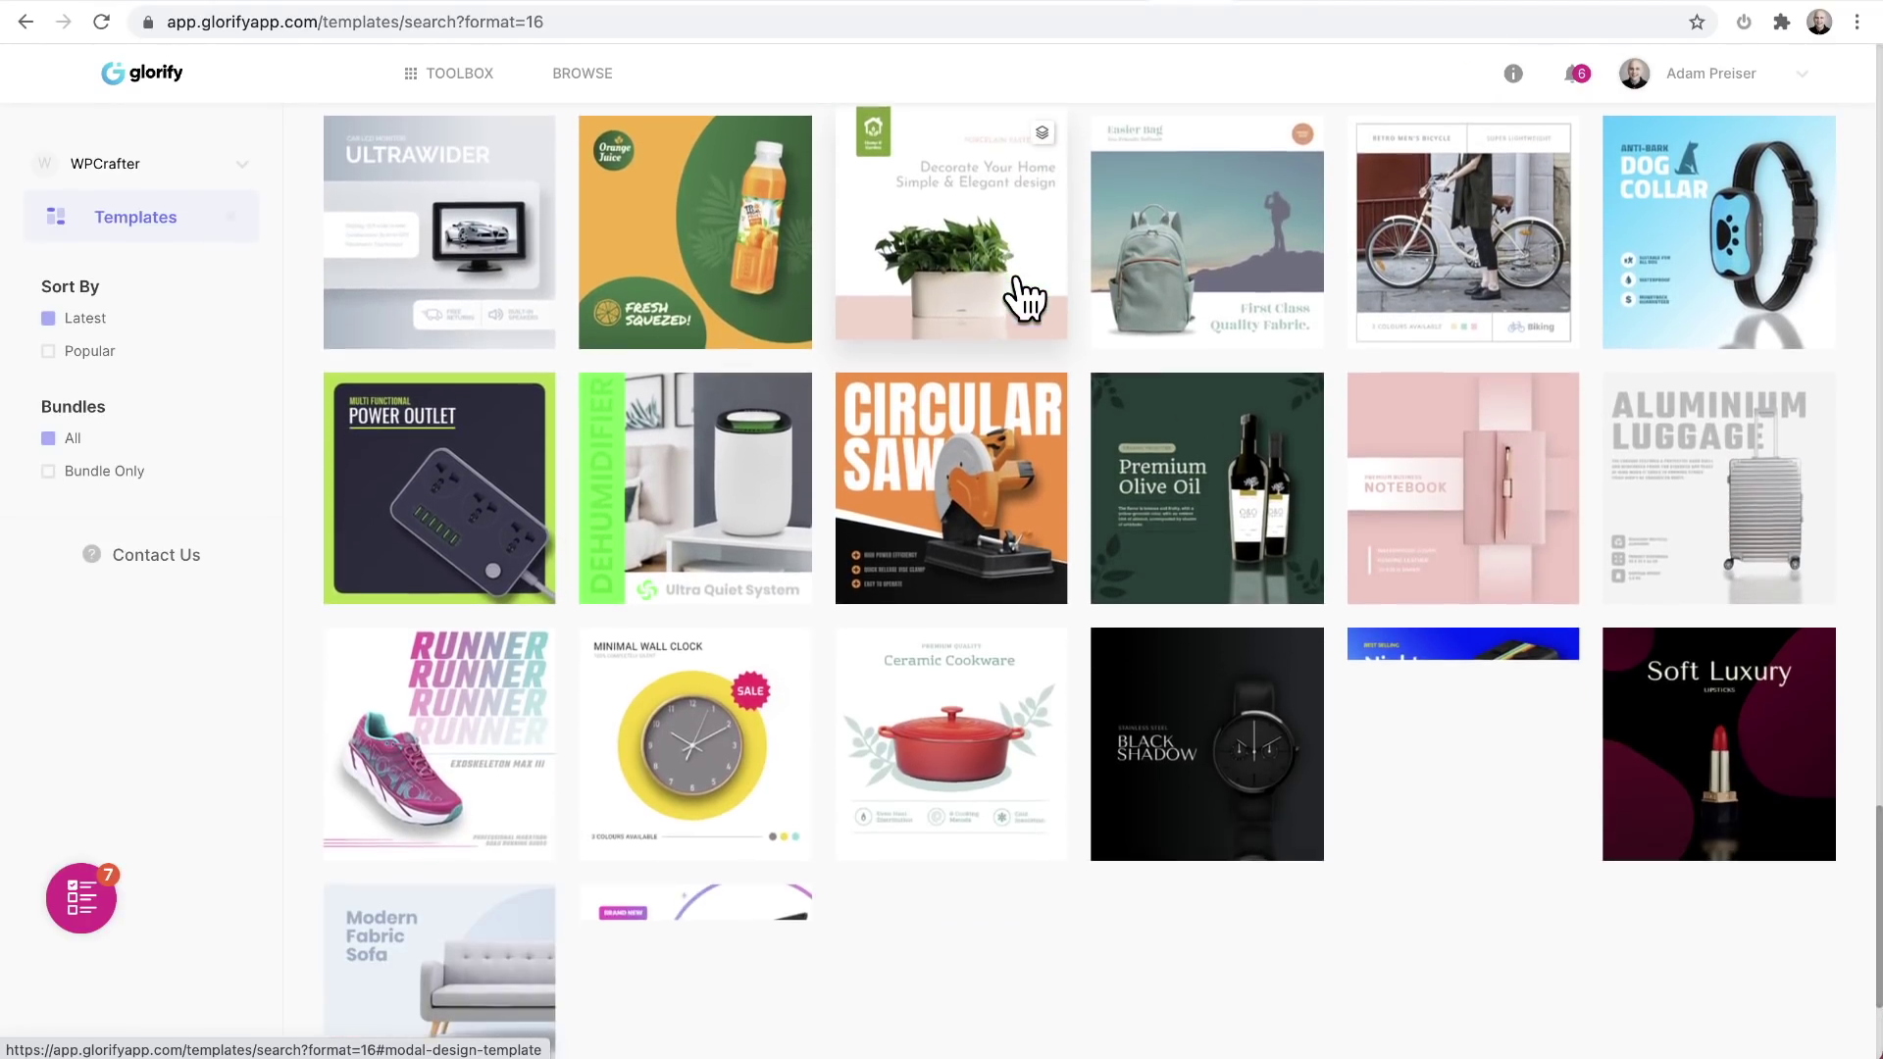
scroll(1026, 298, "down", 1)
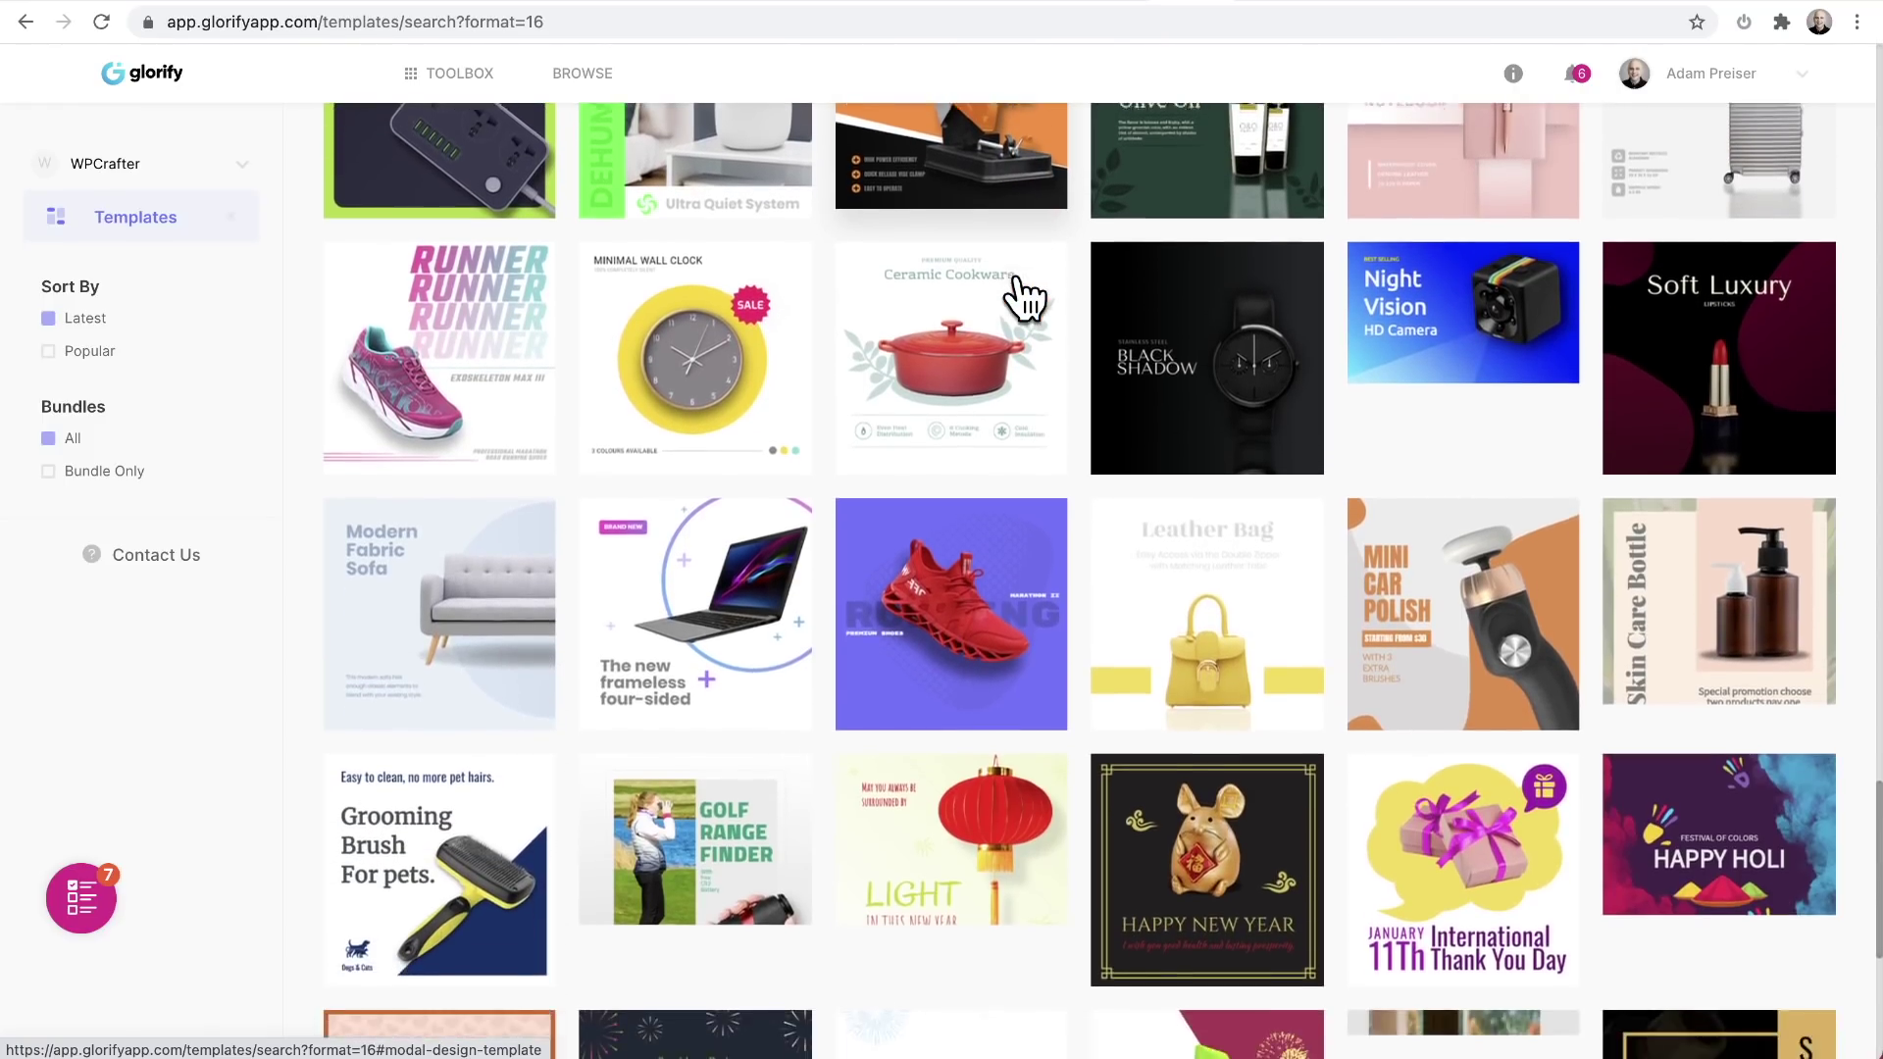
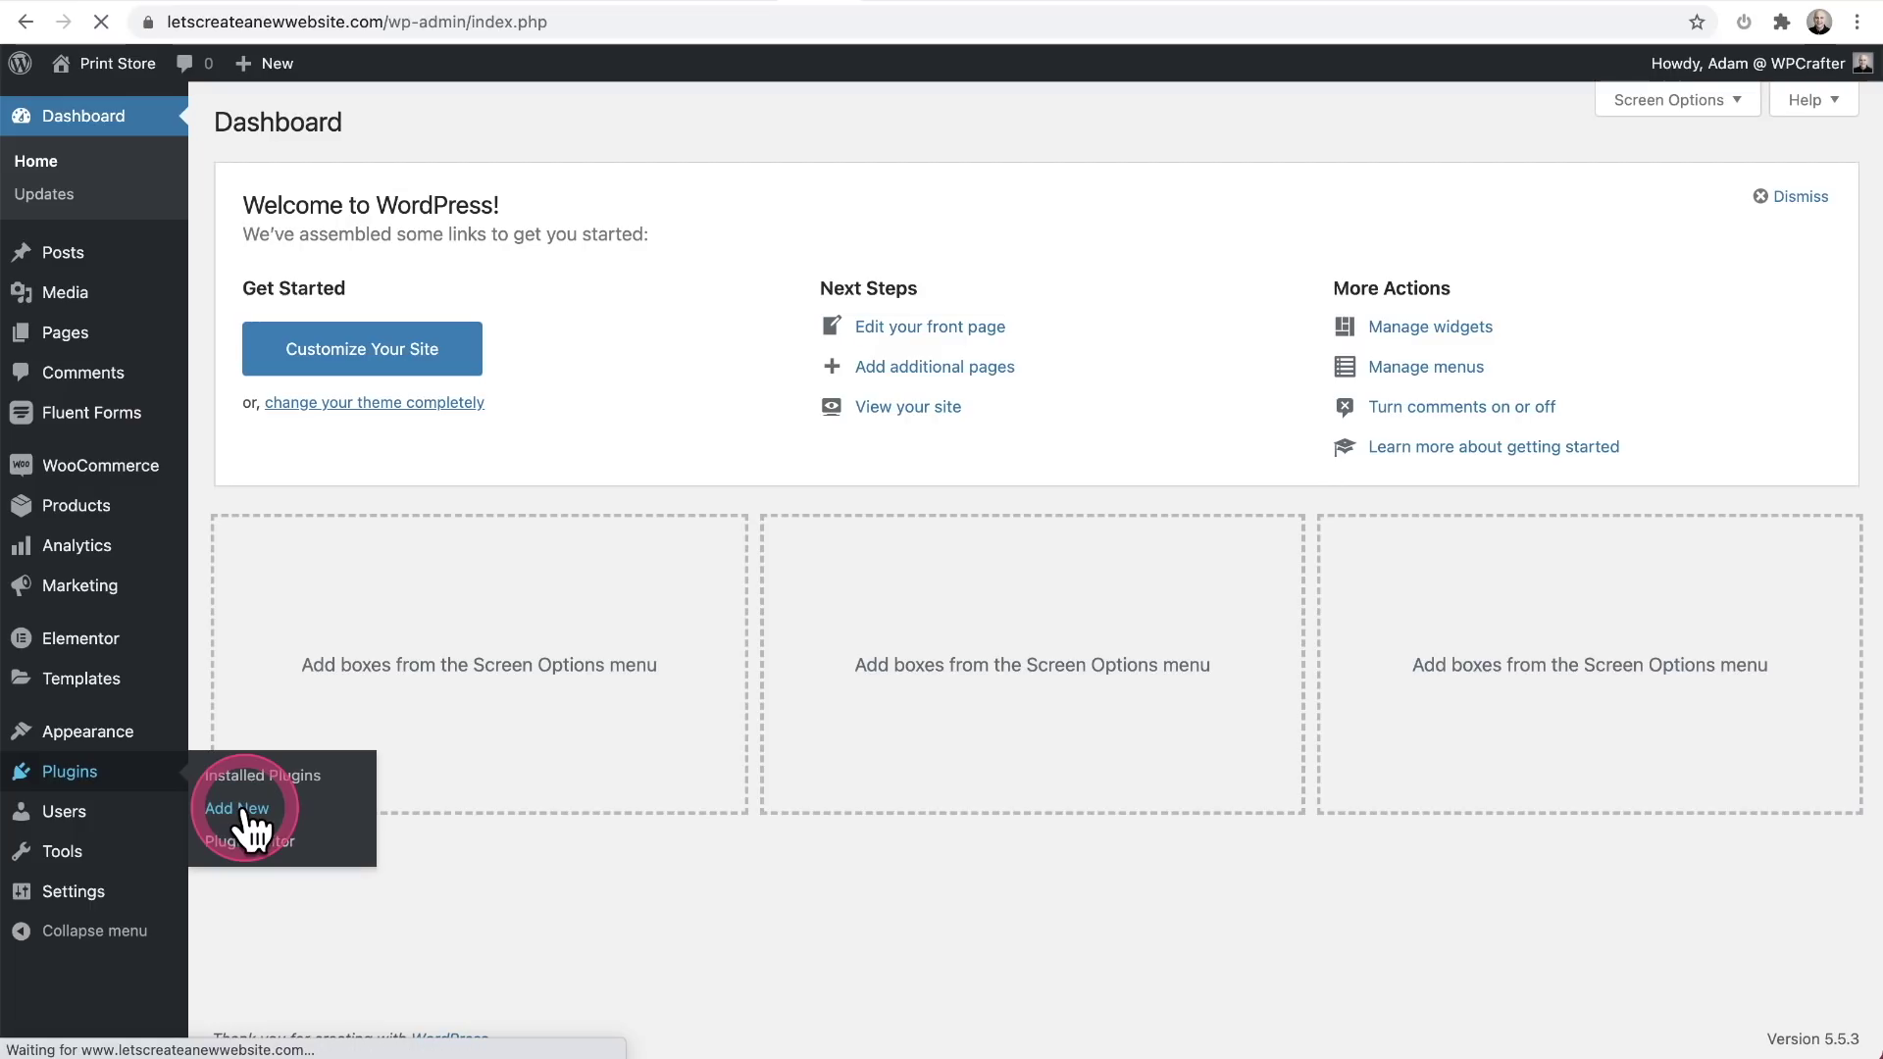
Upload the plugin file leadin.zip to the WordPress site, install it and activate it.
left_click(440, 125)
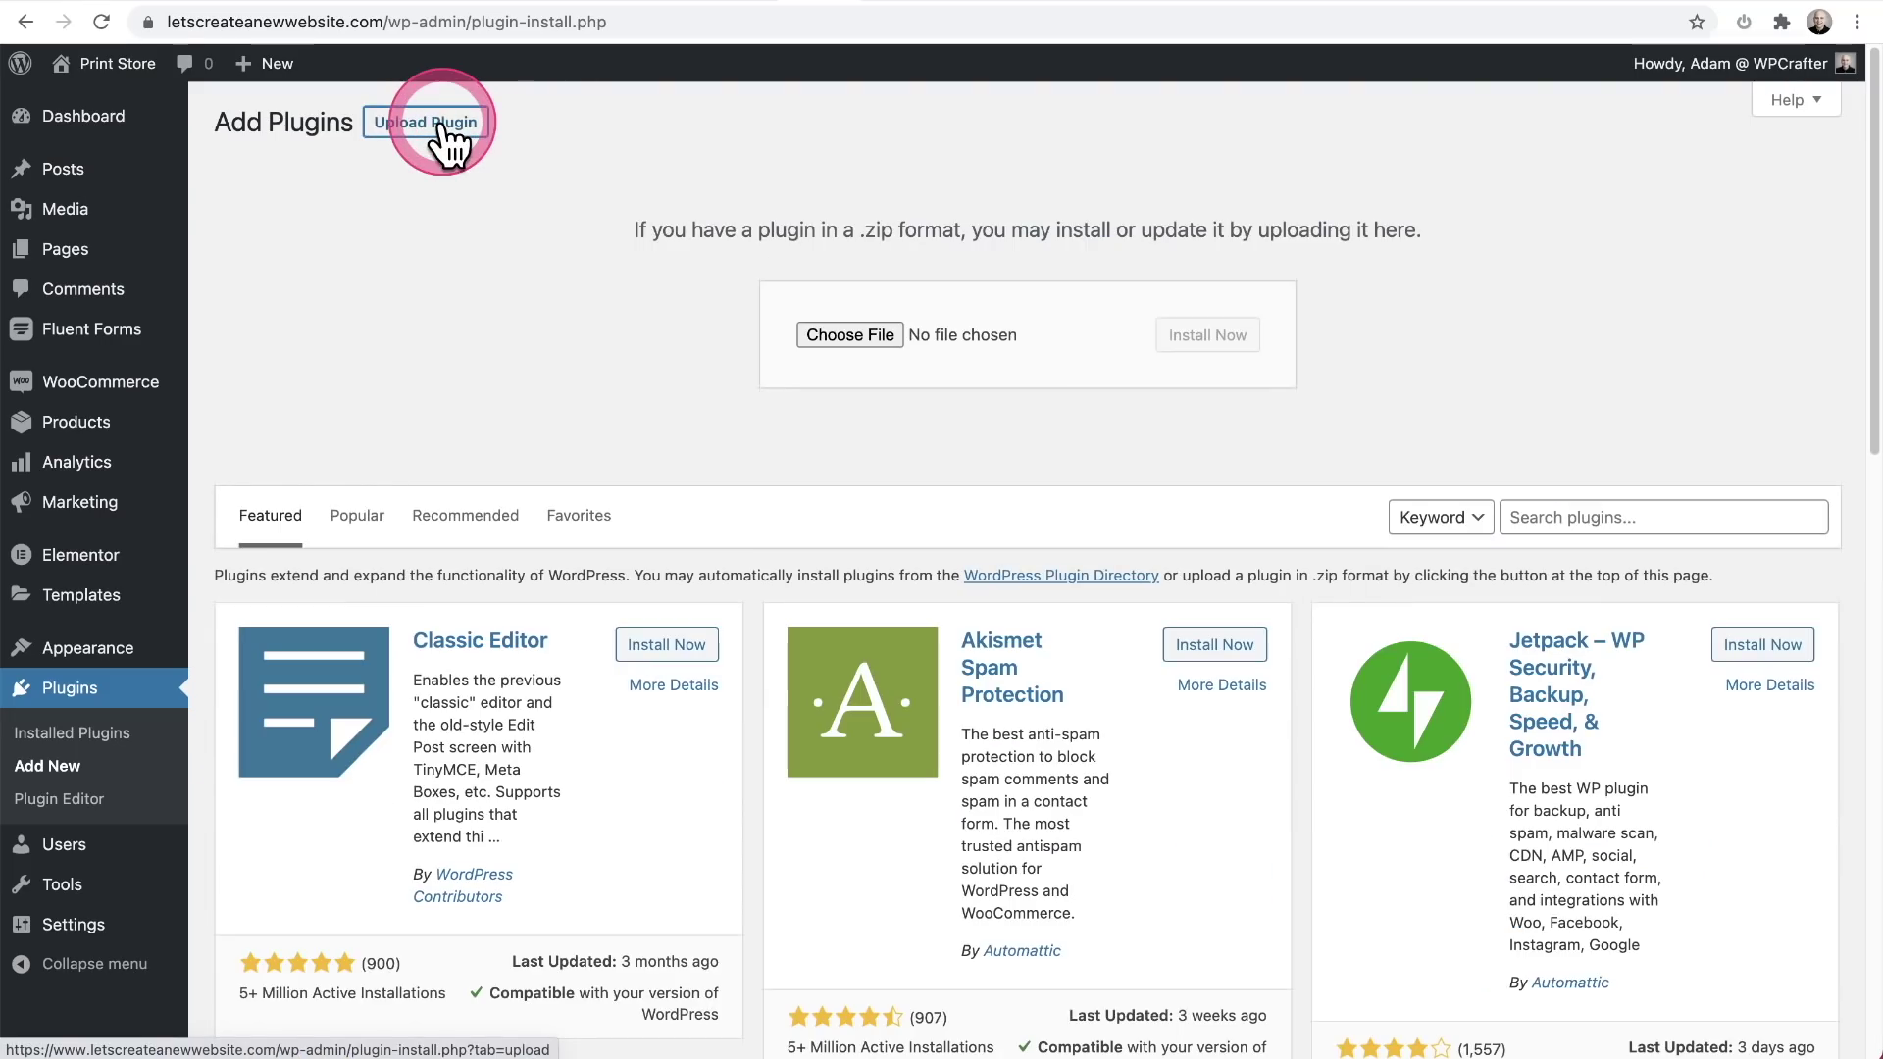
left_click(850, 335)
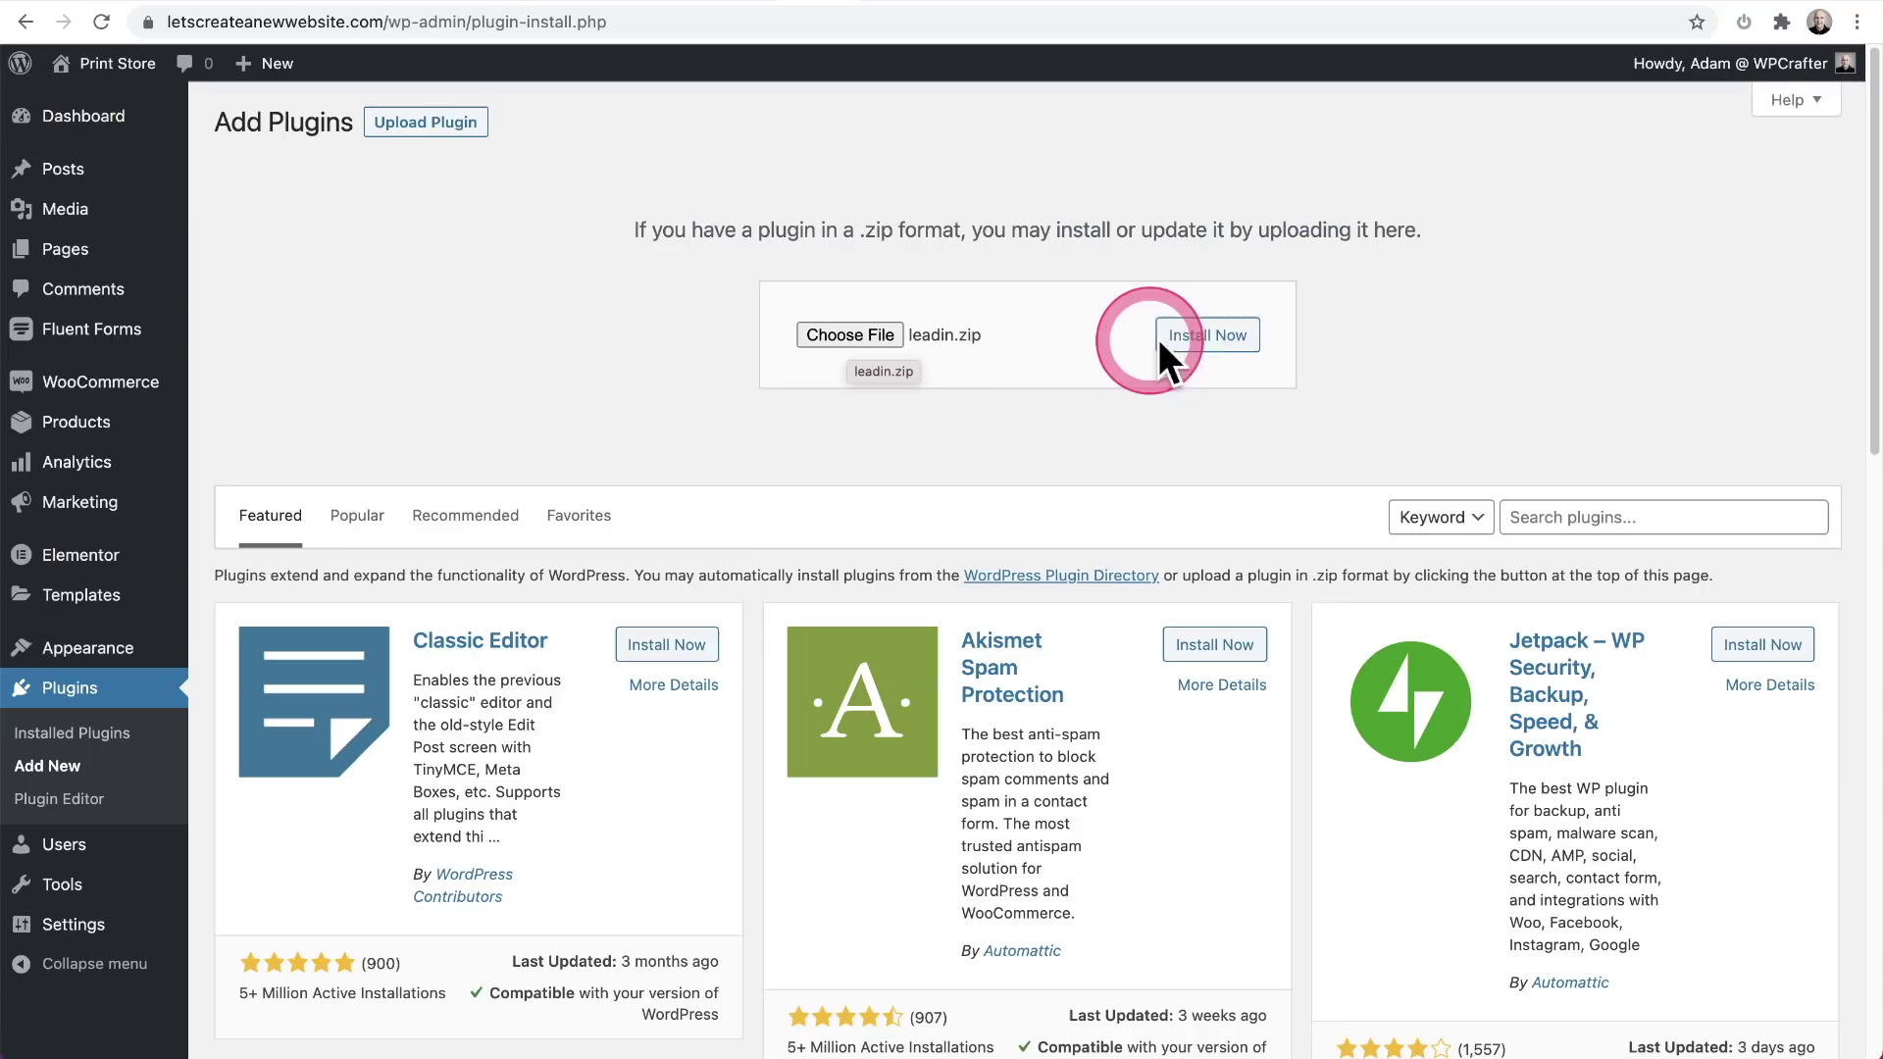
left_click(1207, 336)
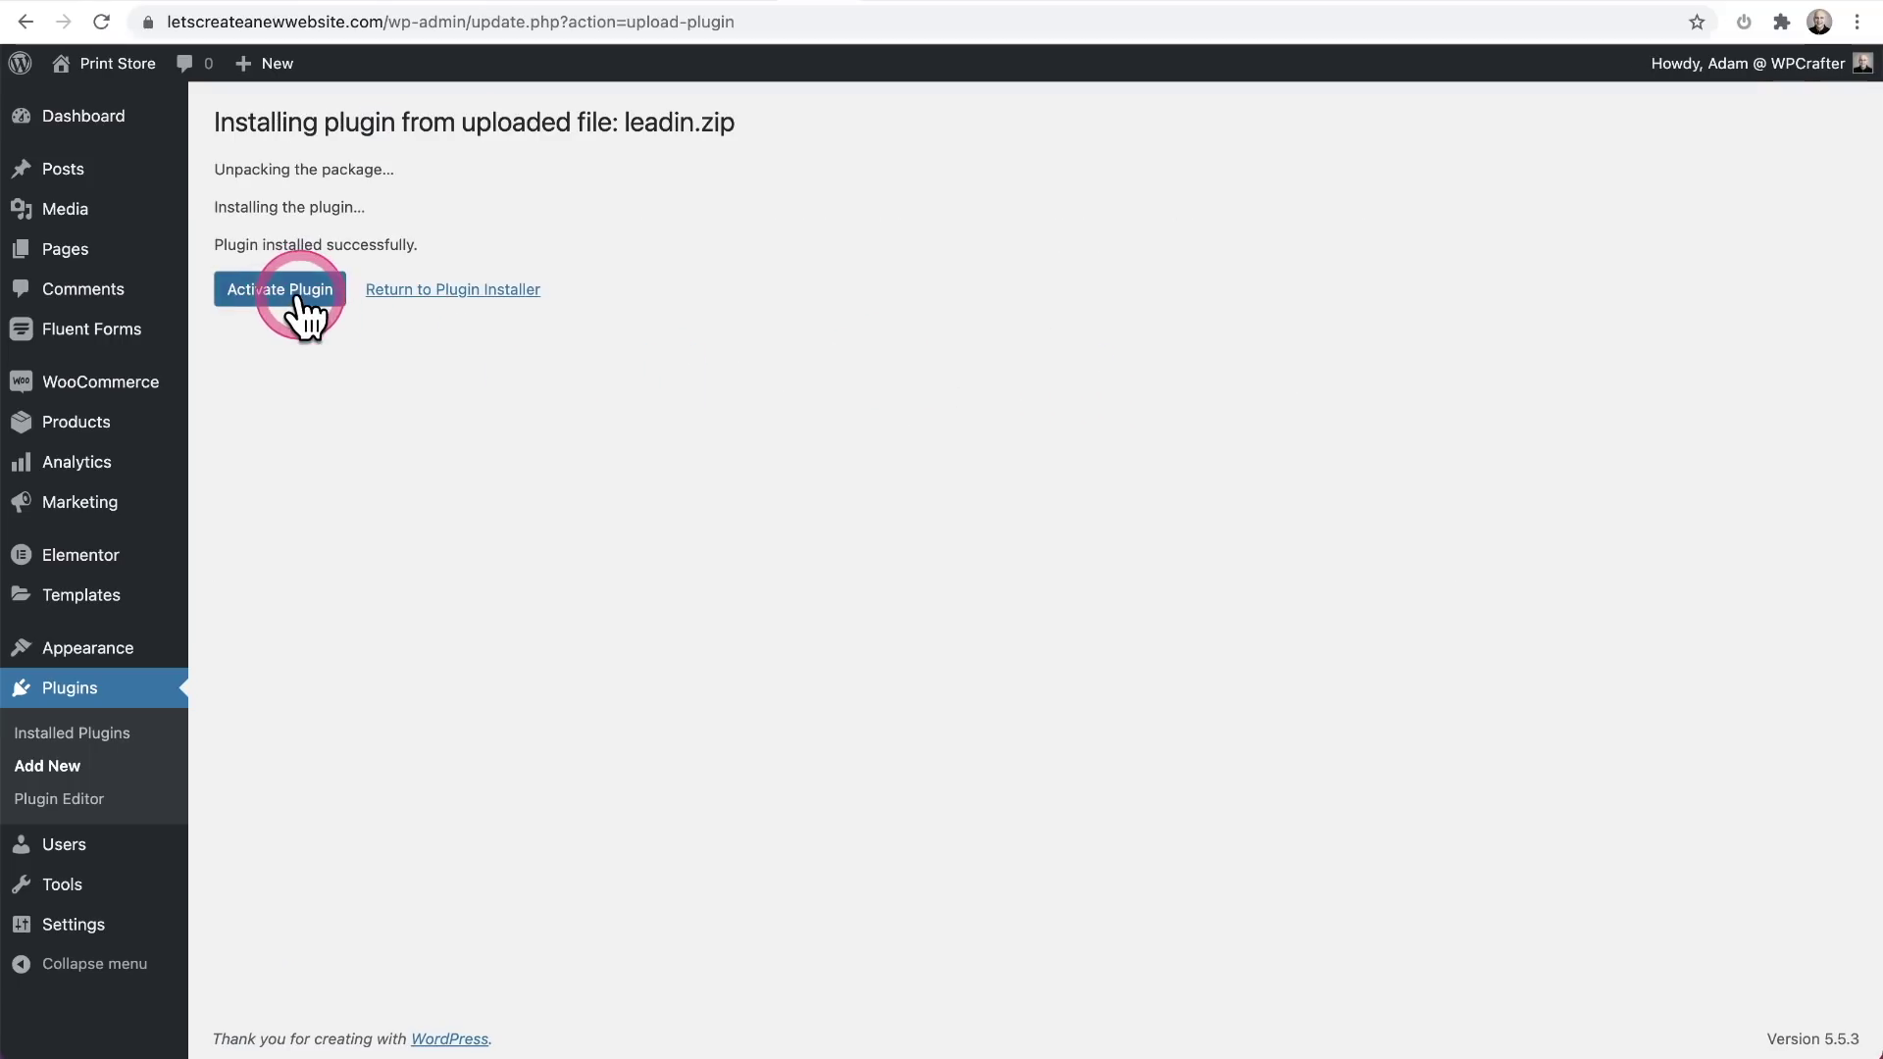
left_click(294, 296)
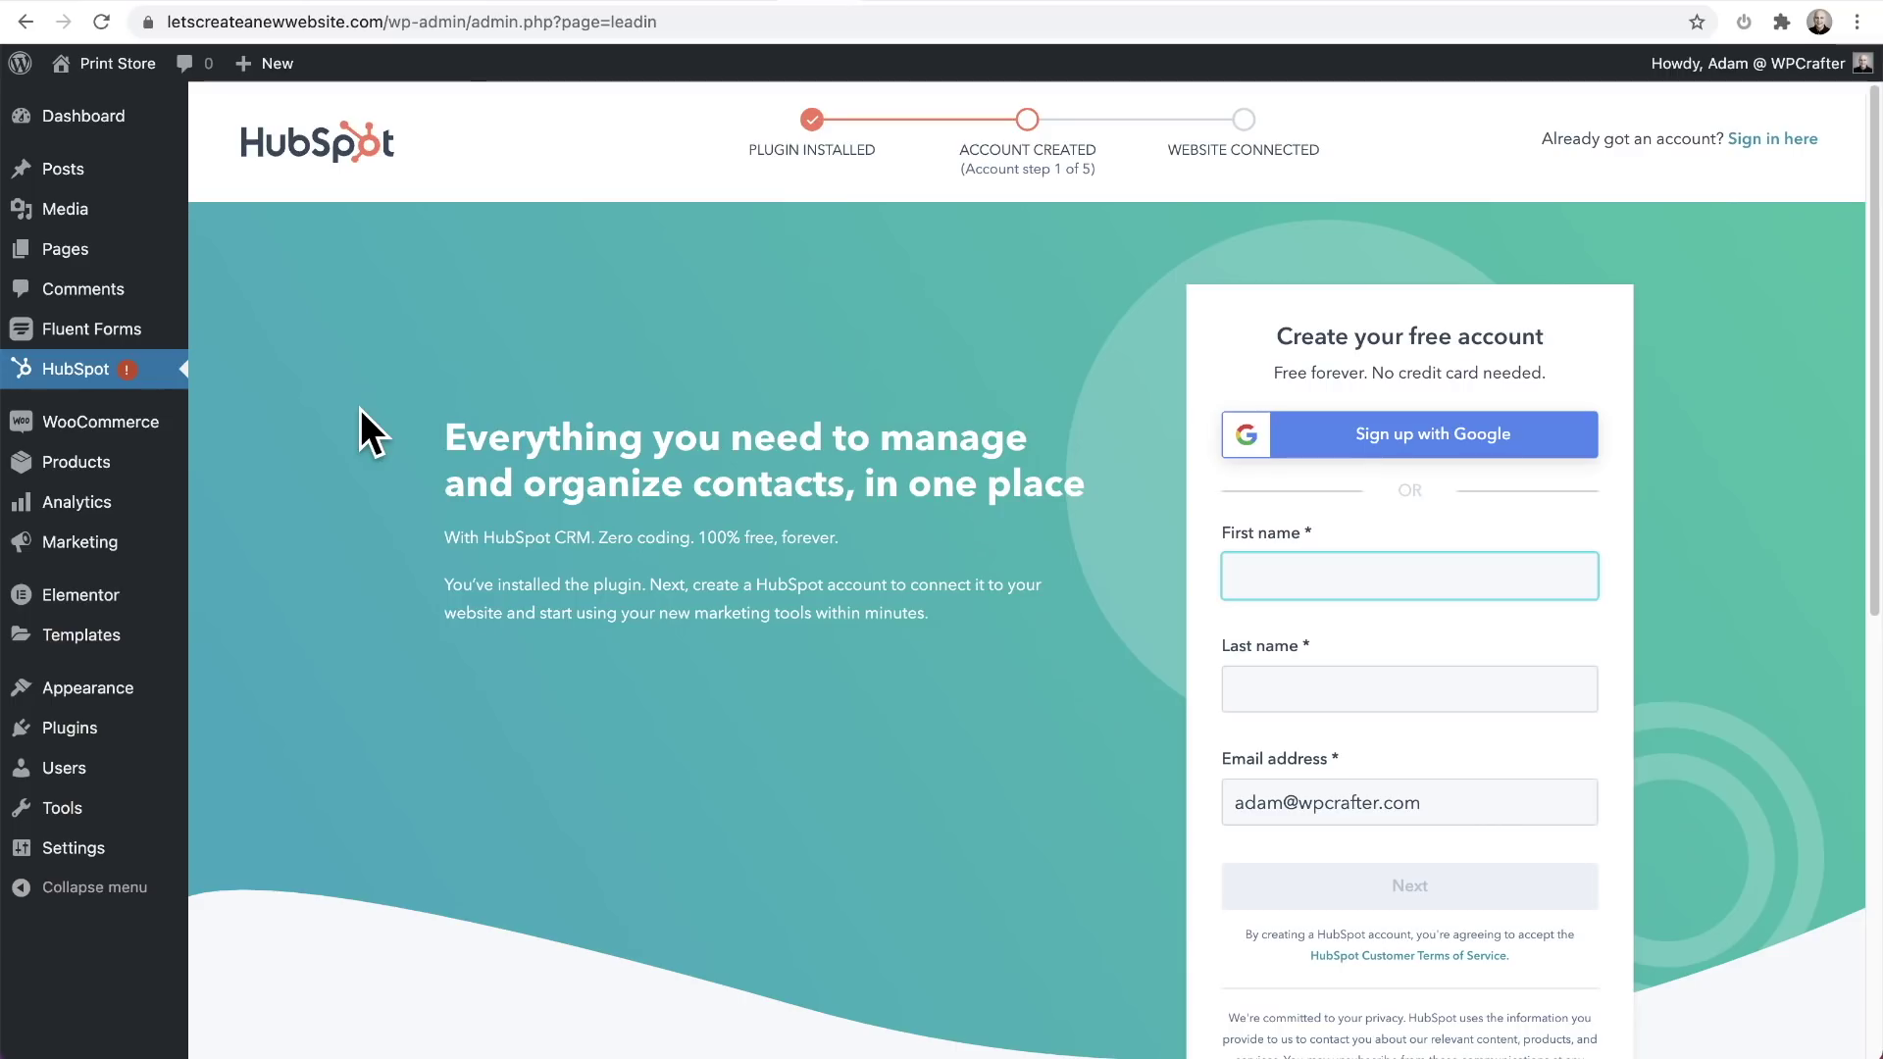
Complete the HubSpot sign-up survey with 1 employee, Sales, Salesperson and new to HubSpot but experienced with a CRM.
scroll(1046, 520, "down", 4)
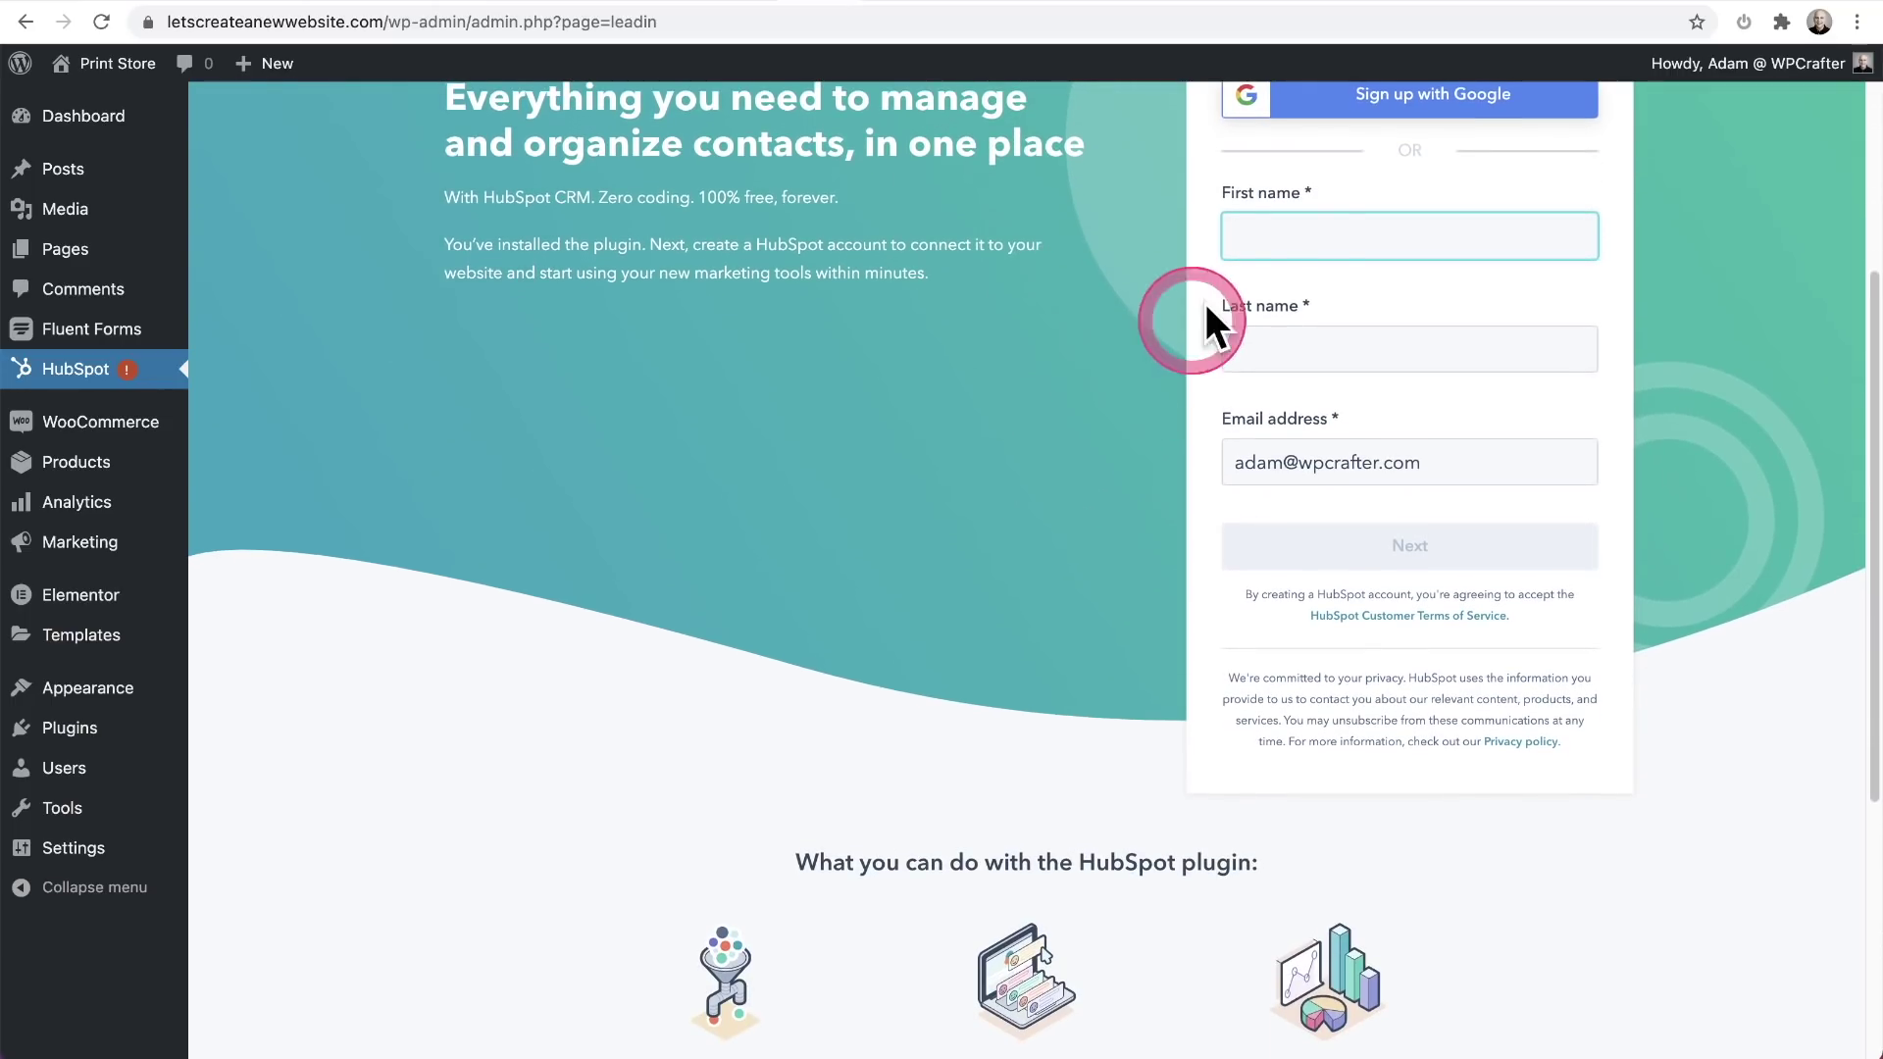
scroll(1104, 408, "up", 3)
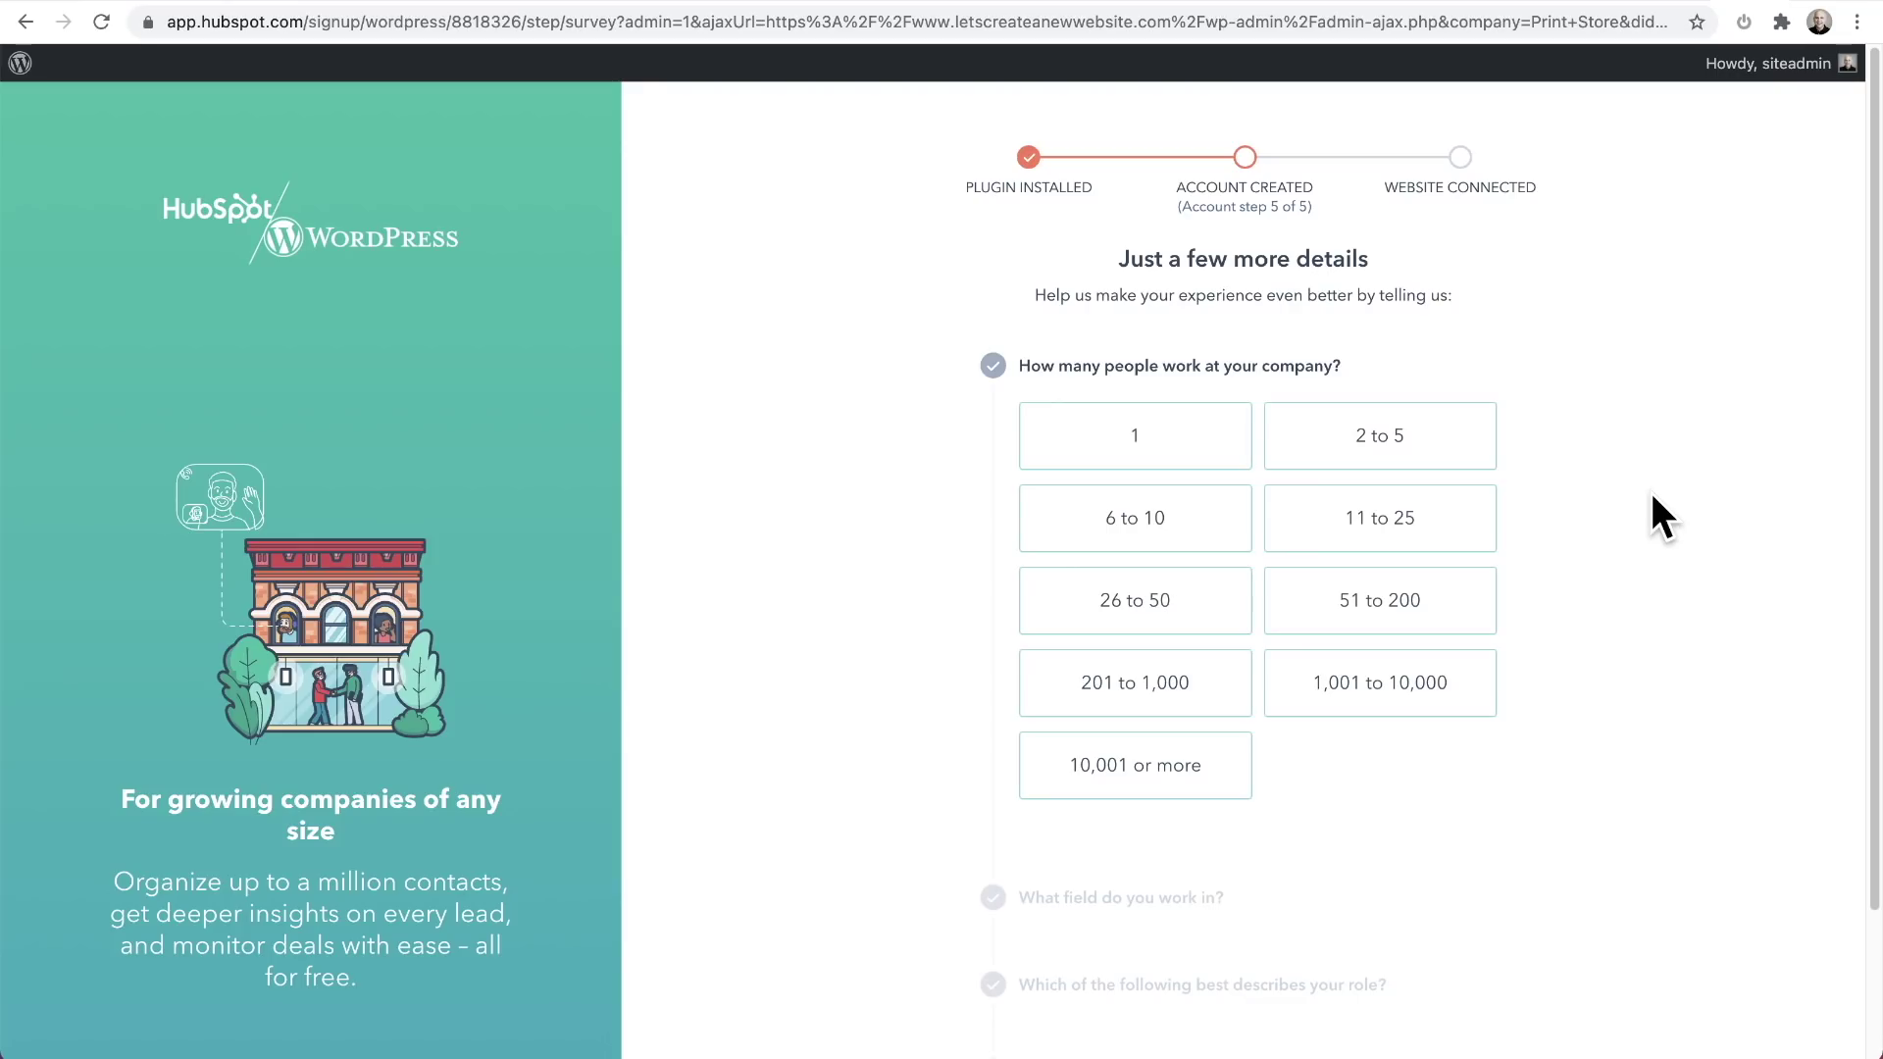
left_click(1177, 443)
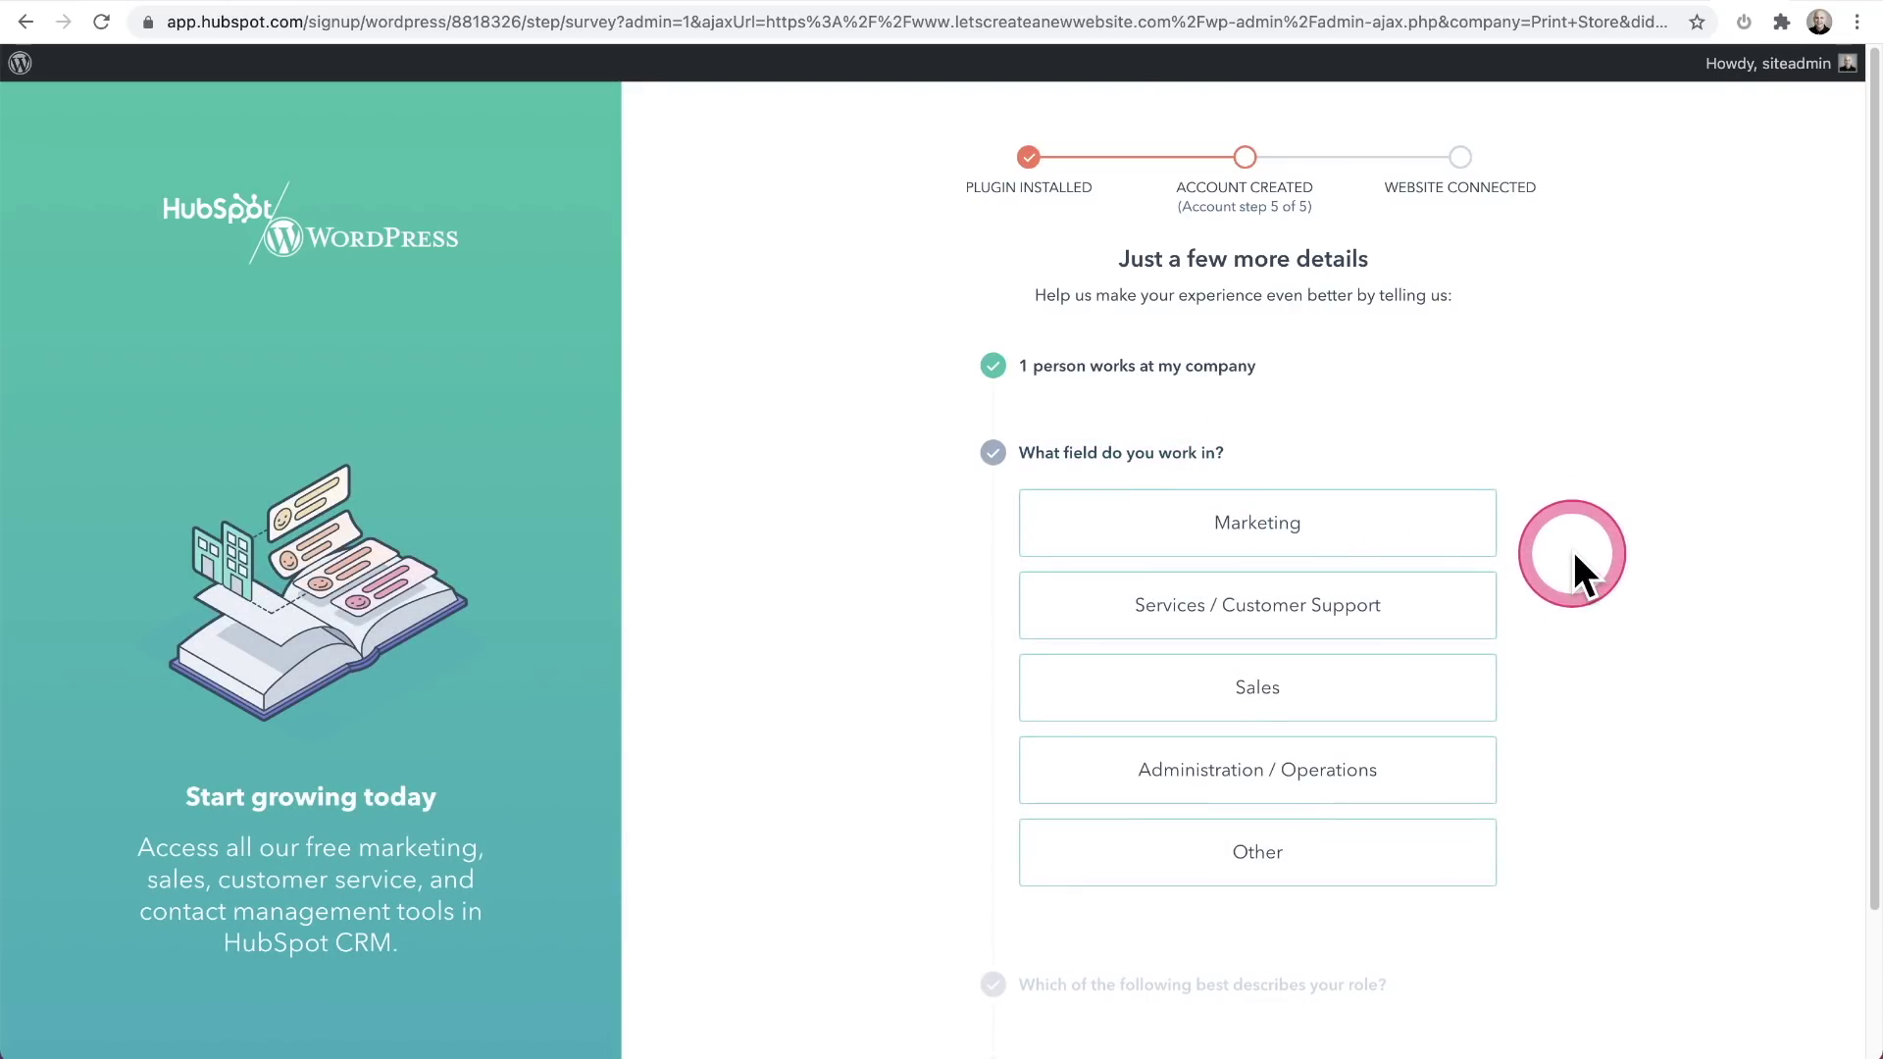
left_click(1258, 689)
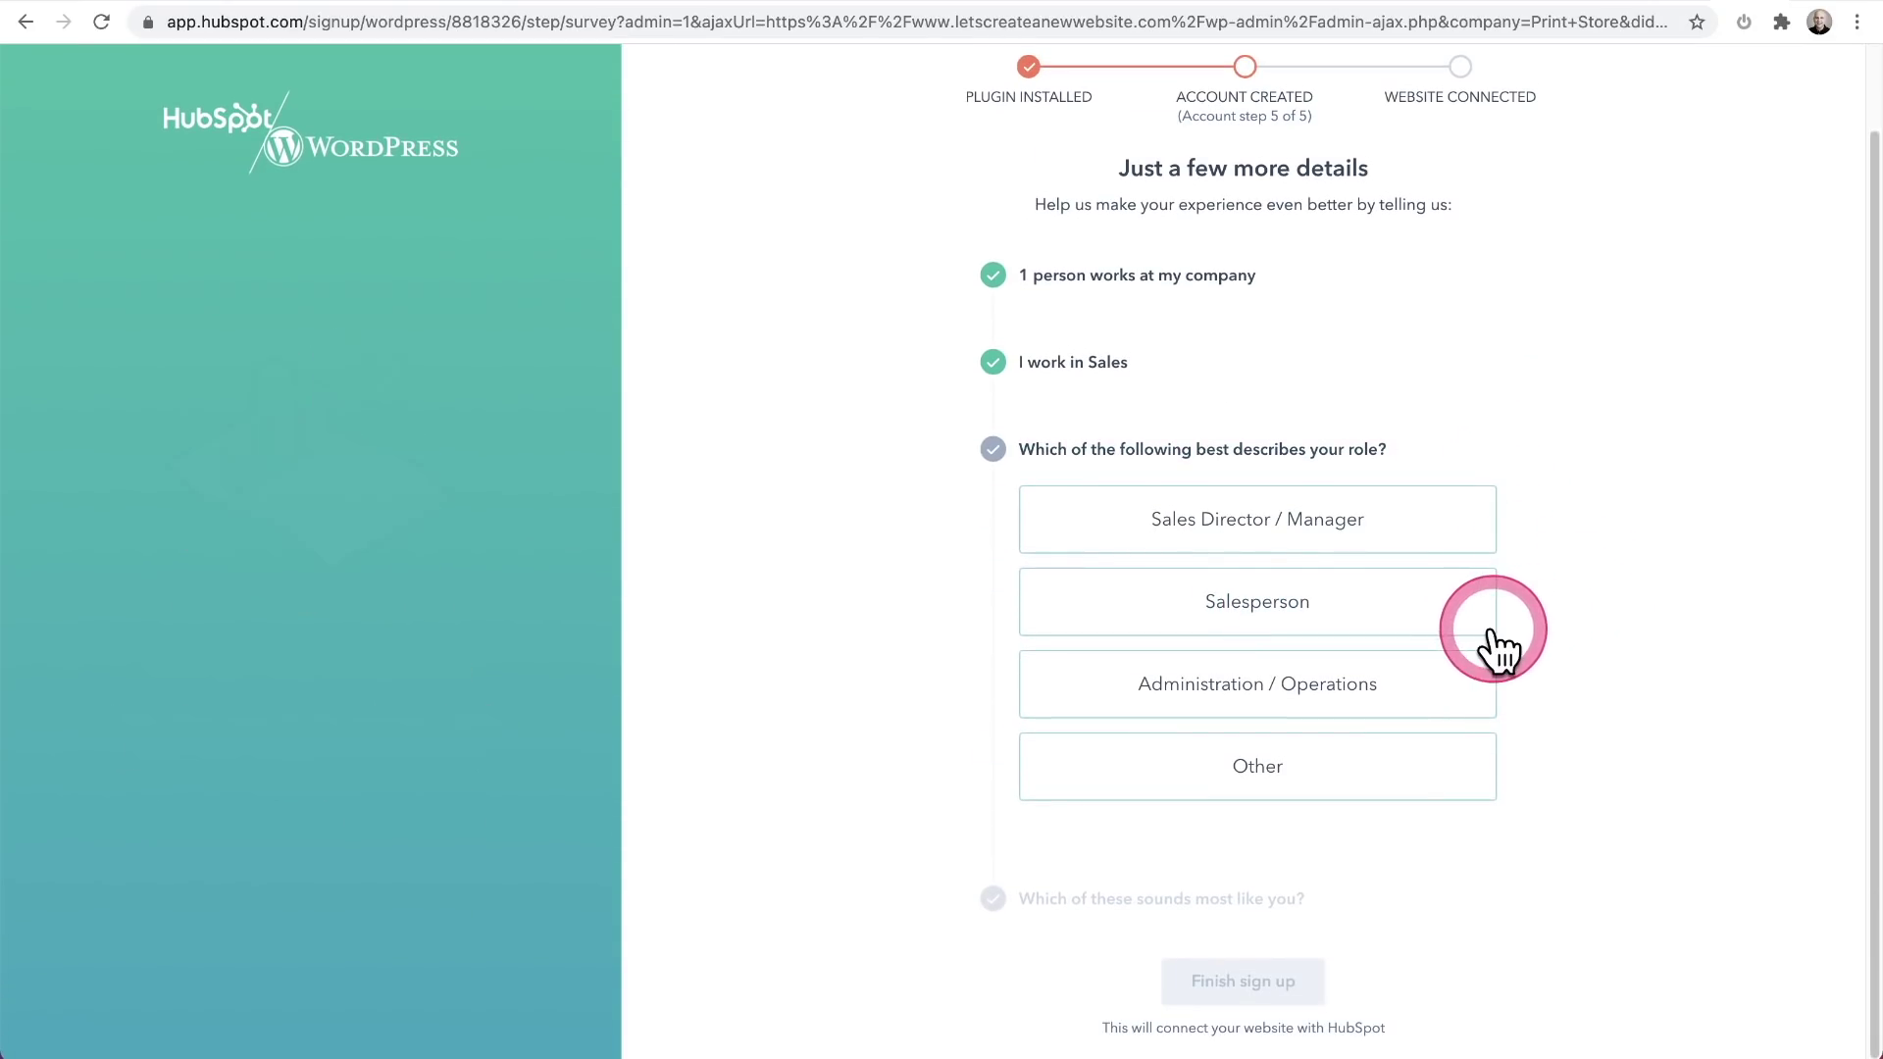
left_click(1307, 613)
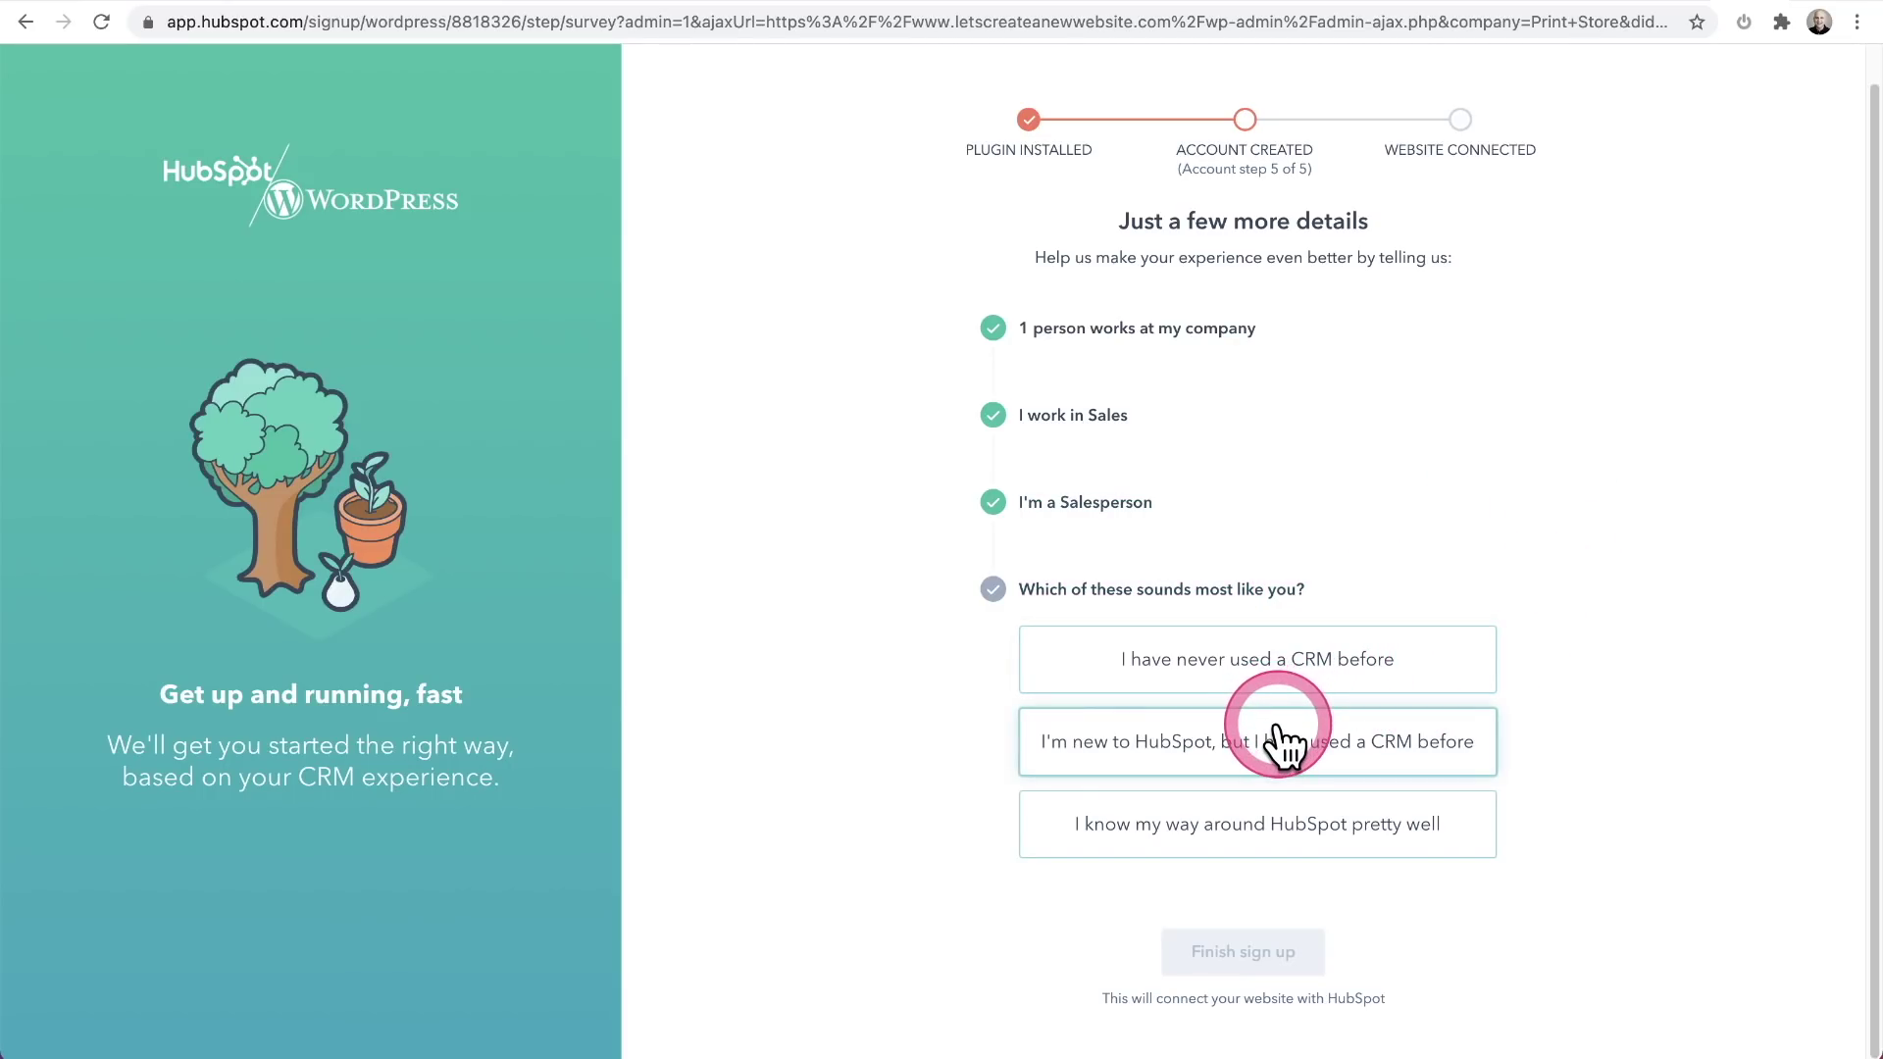
left_click(1220, 750)
left_click(1241, 686)
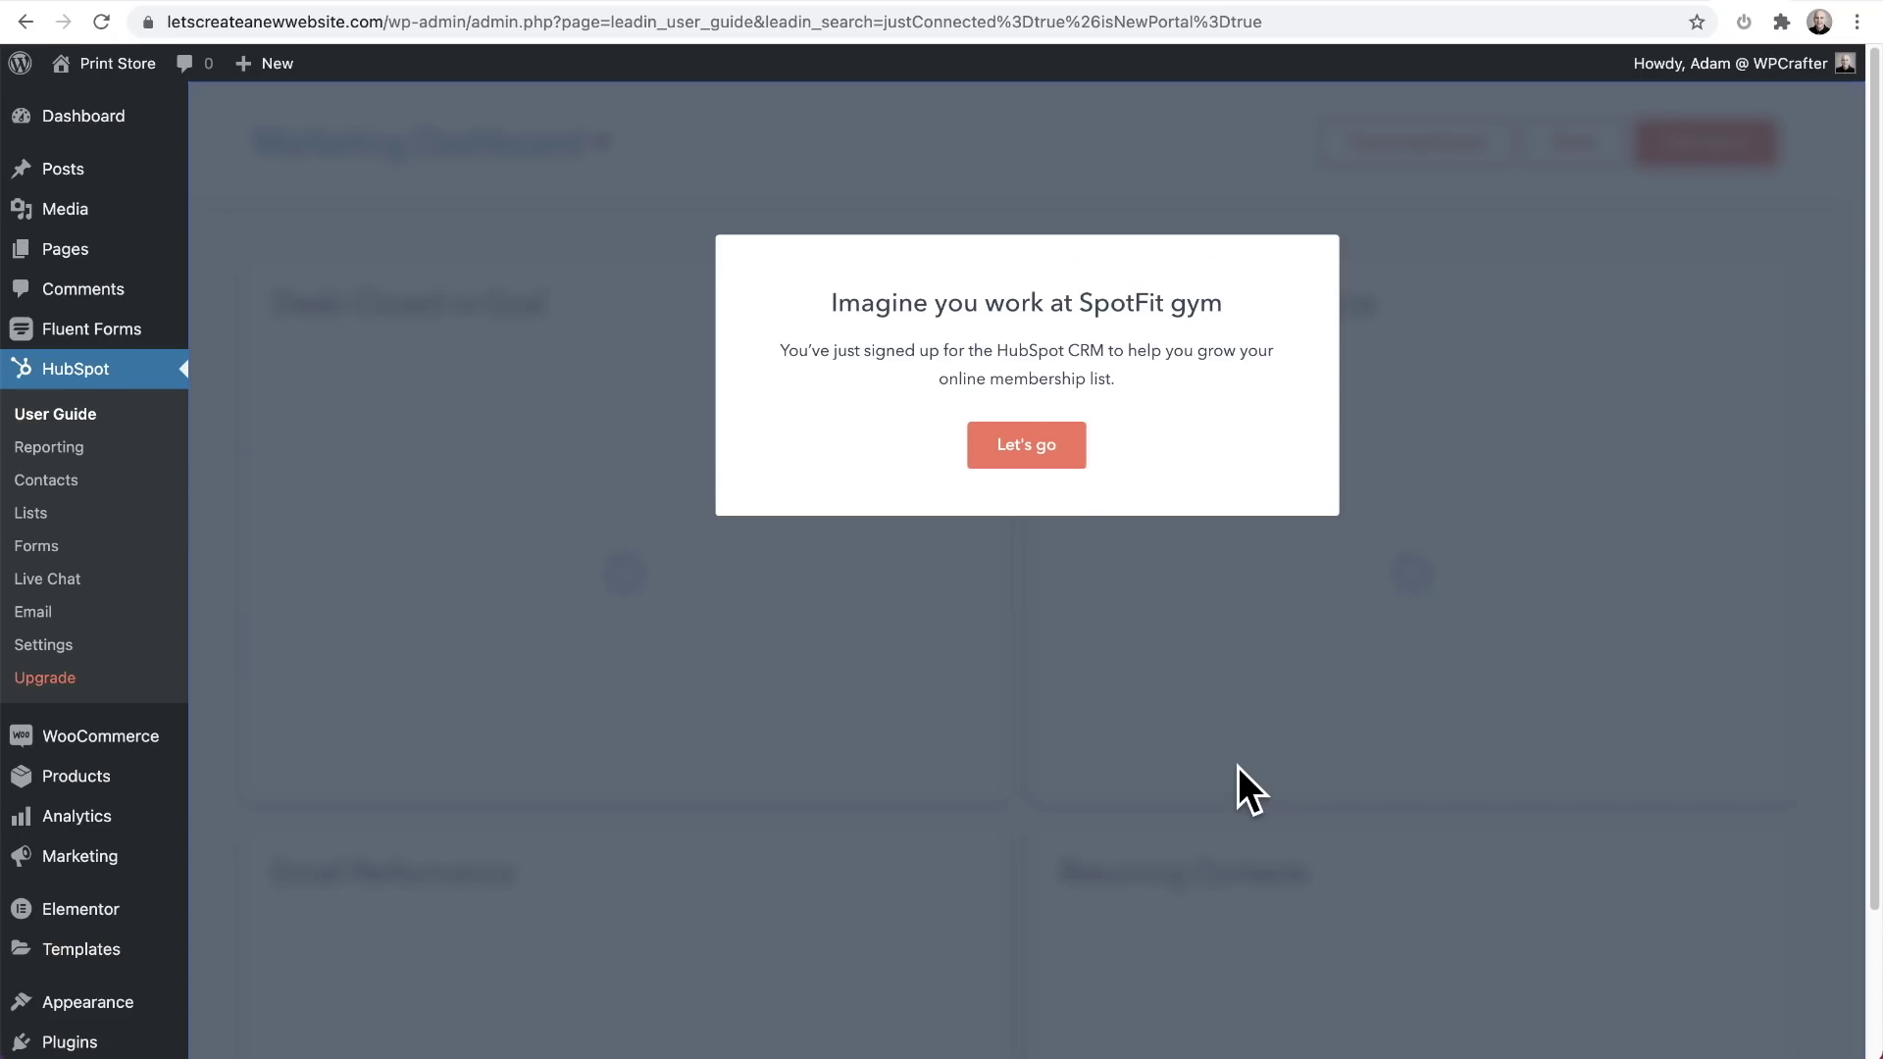
Create a HubSpot live chat chatflow for the website channel and start adding live chat to the site.
left_click(1026, 452)
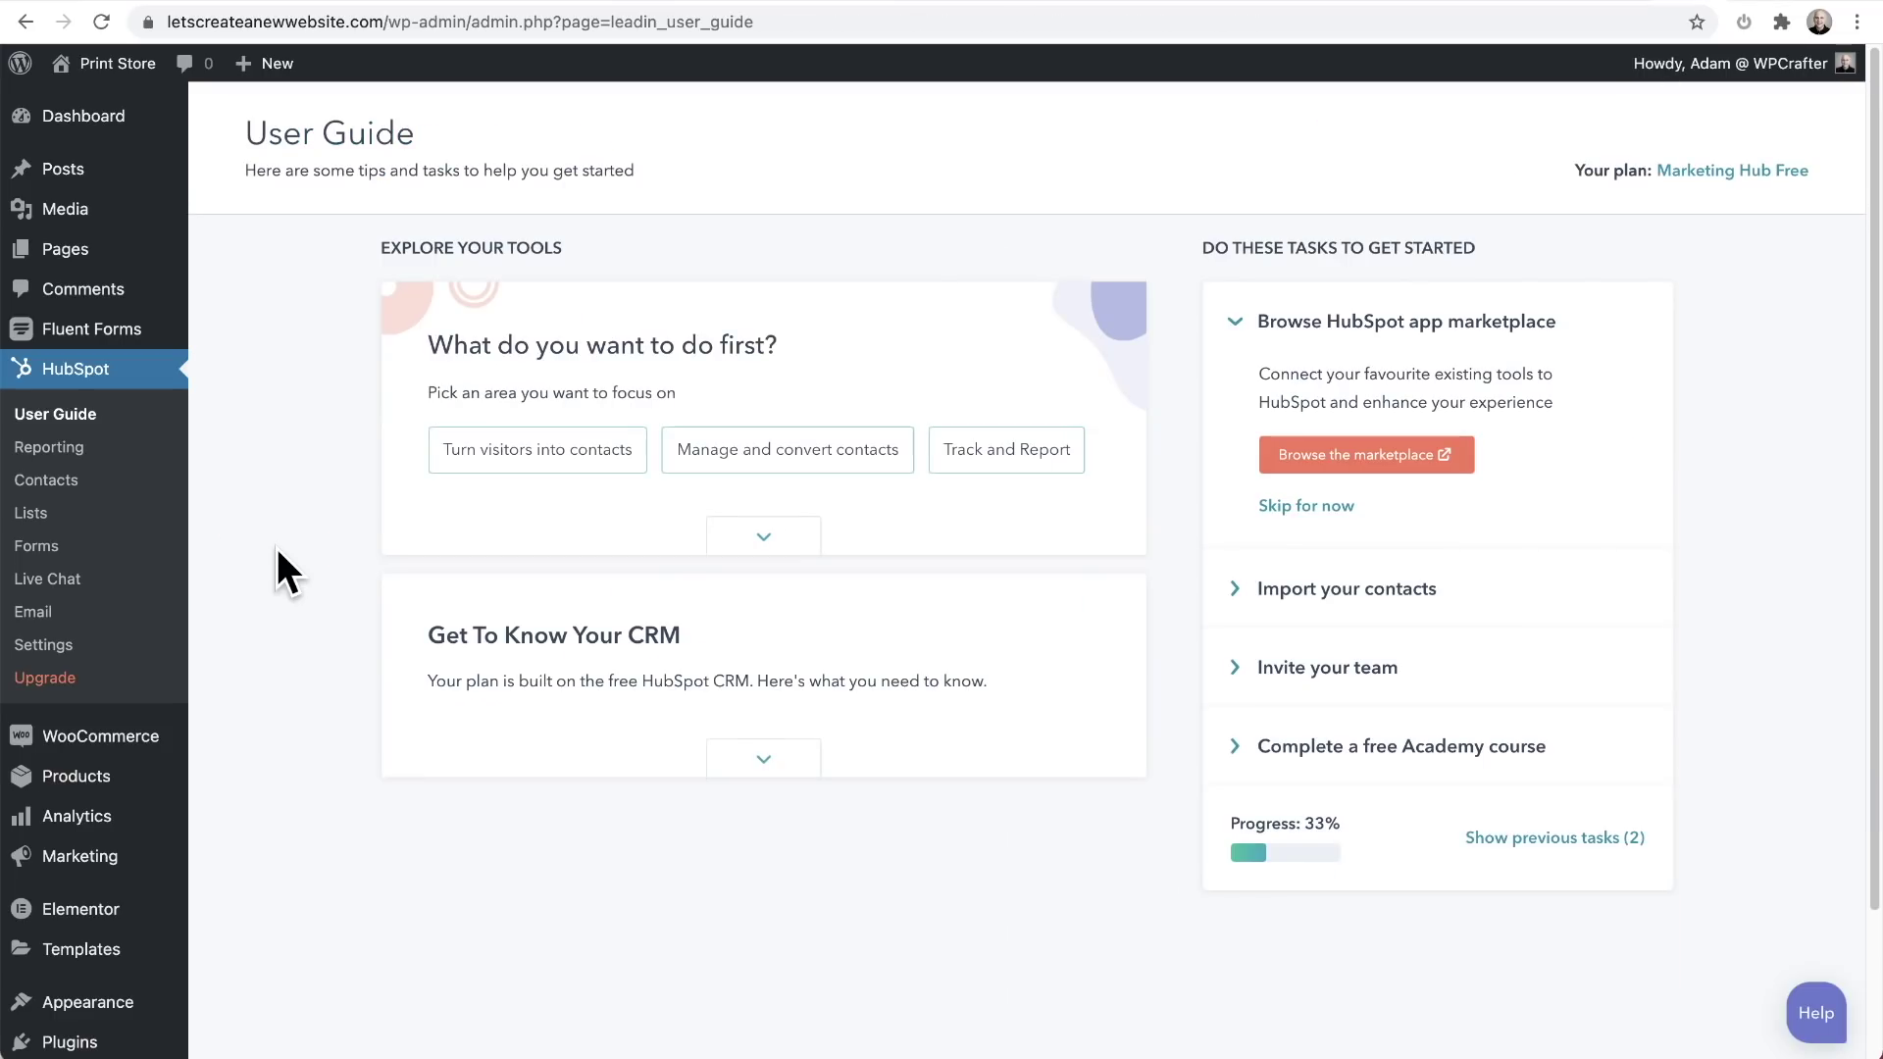
left_click(108, 579)
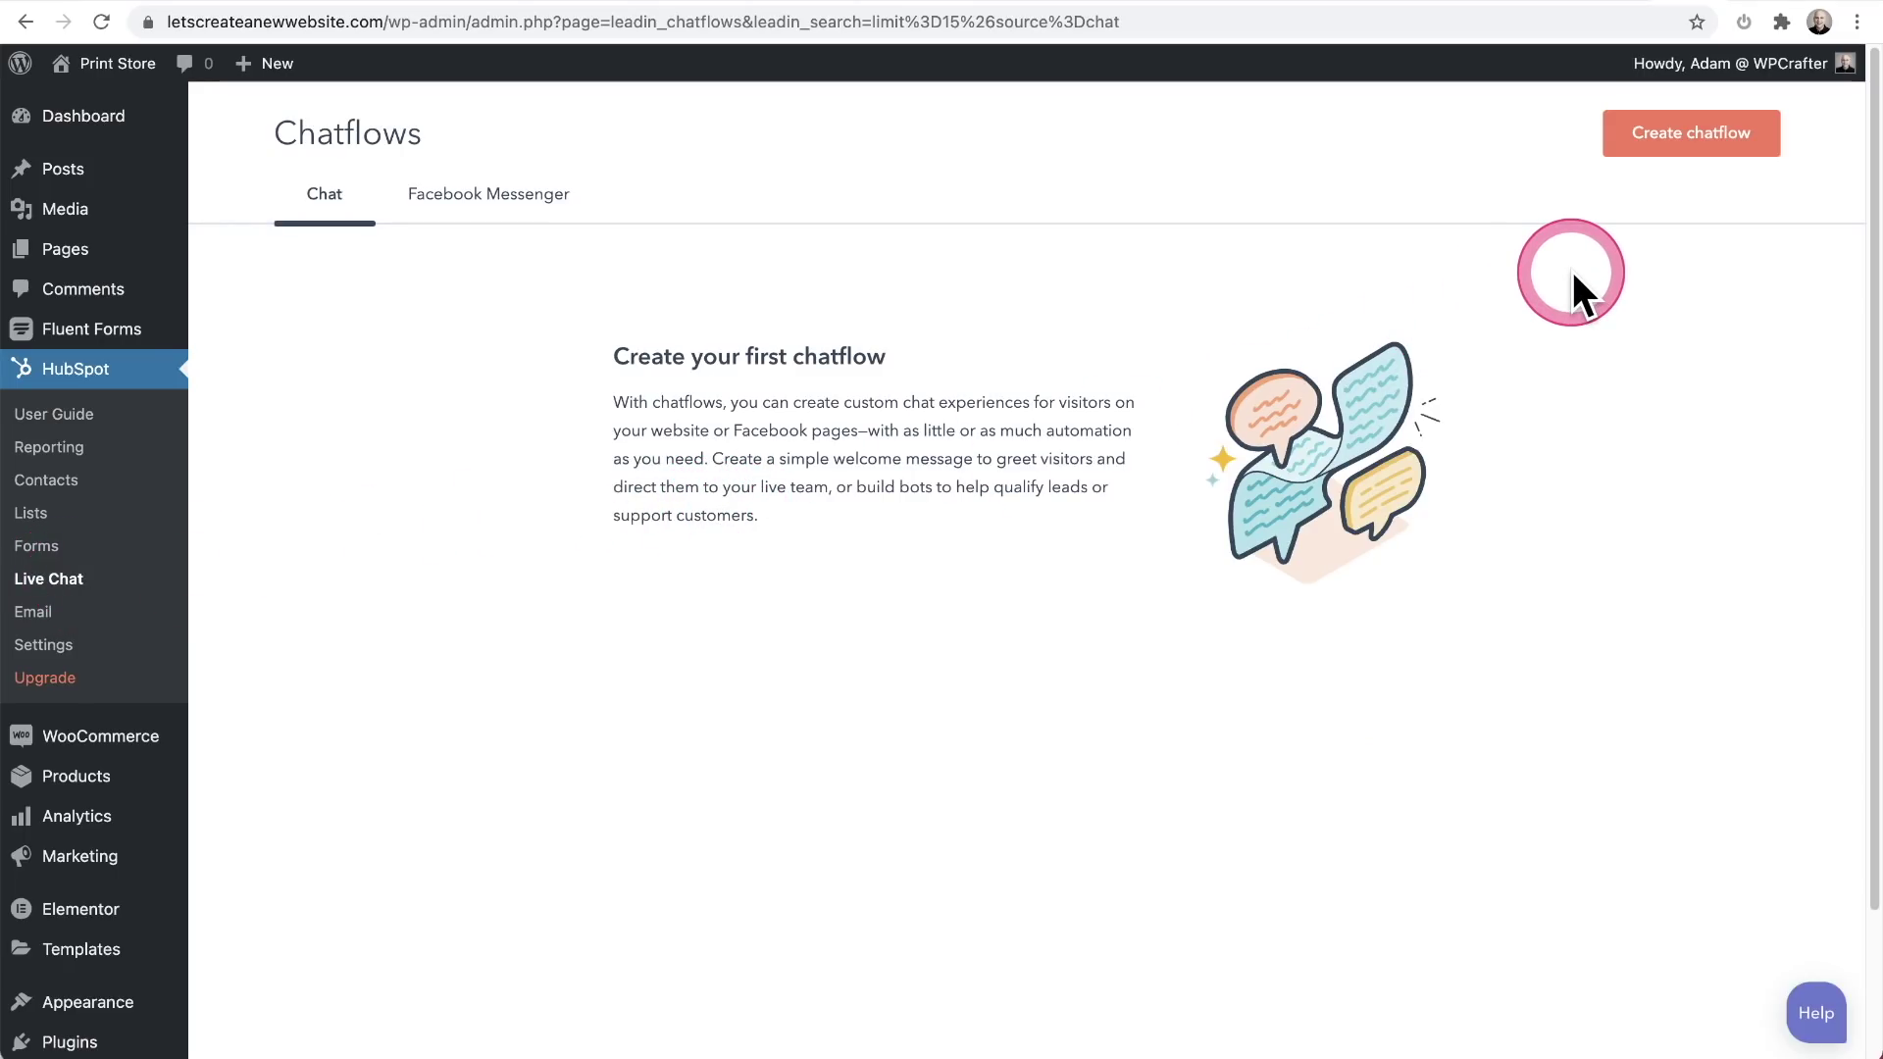
left_click(1666, 143)
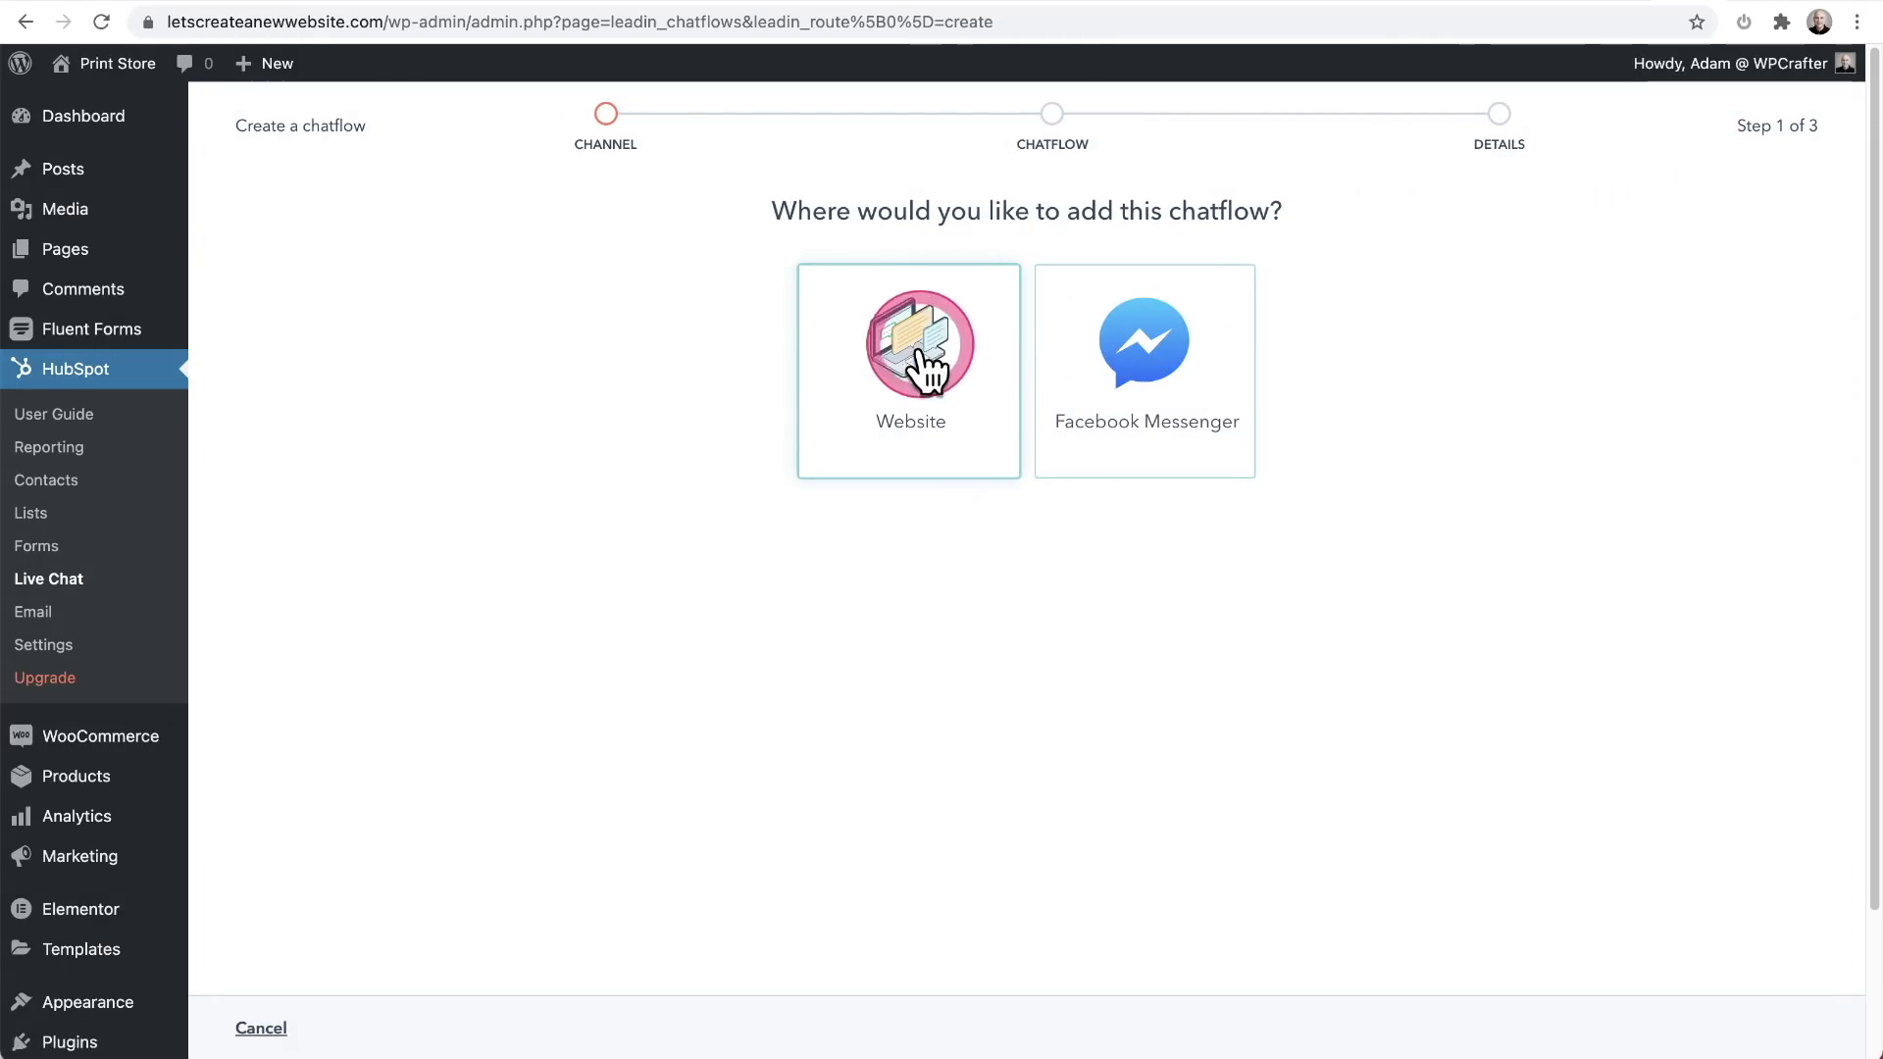
left_click(920, 383)
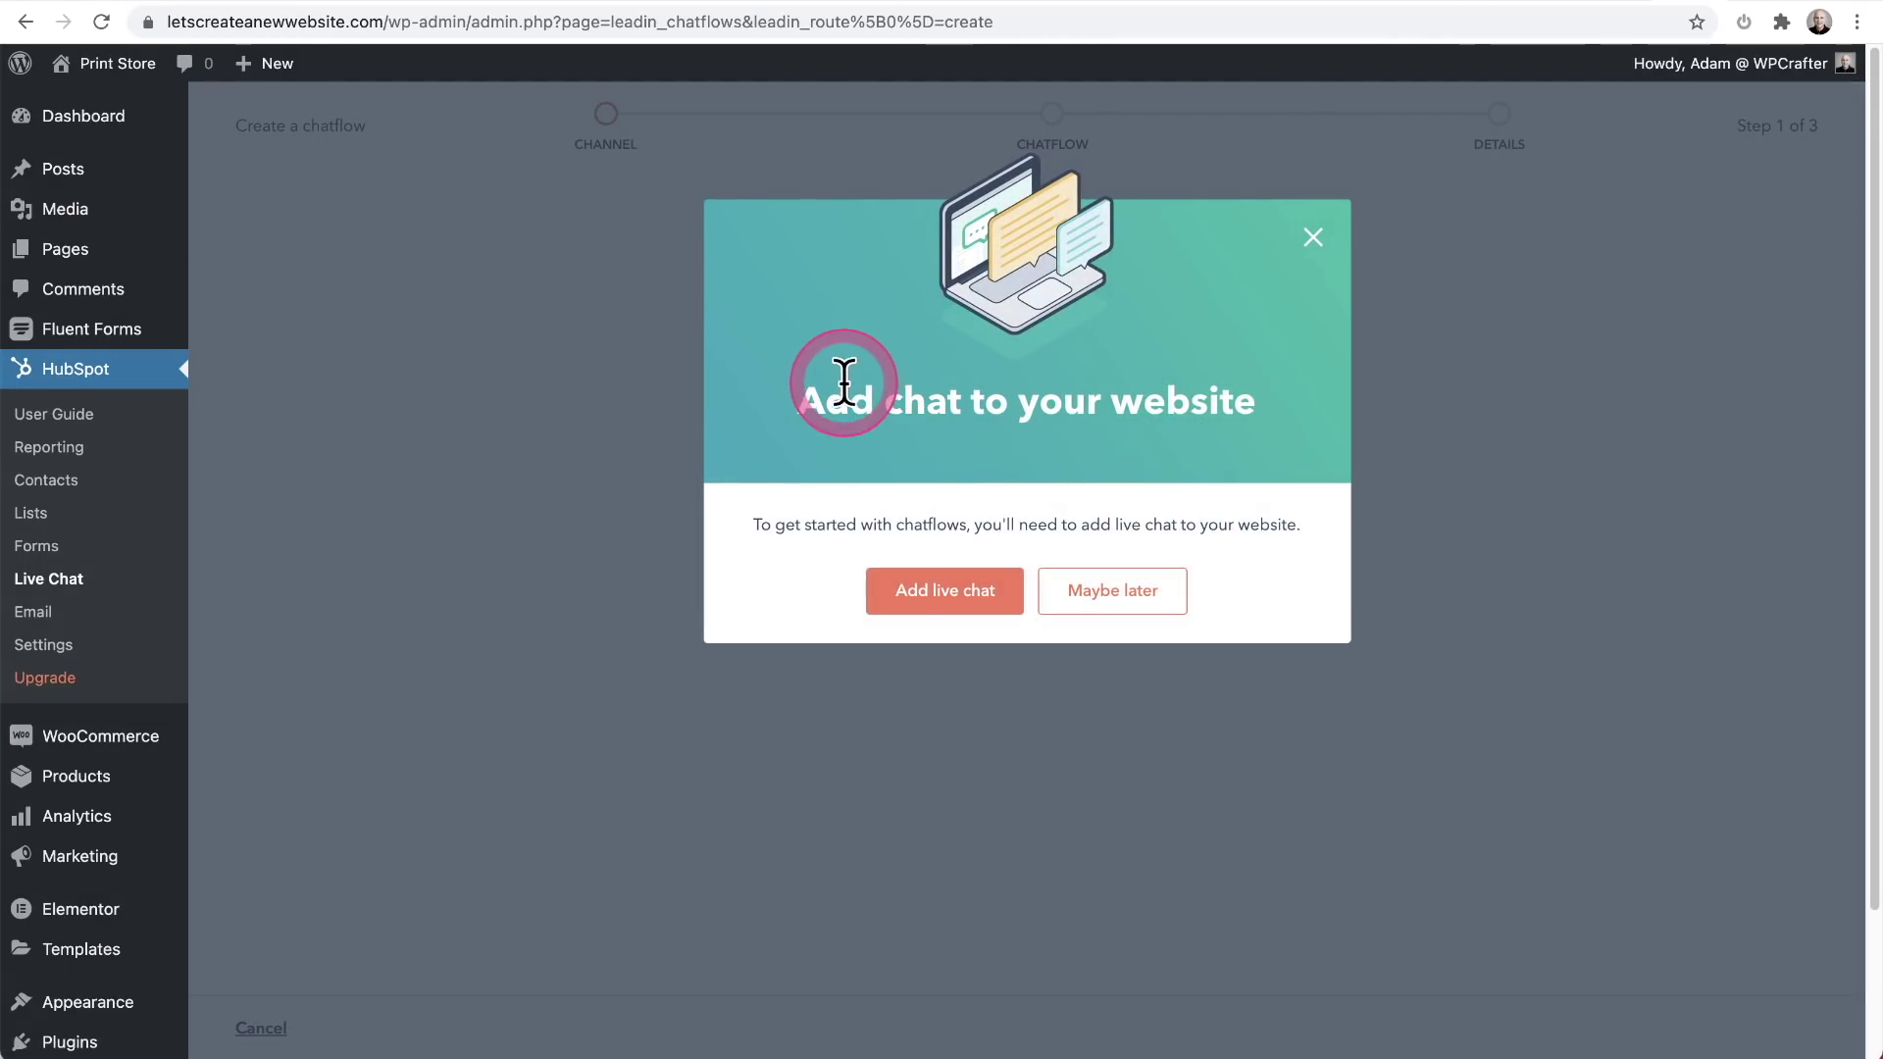
left_click(932, 598)
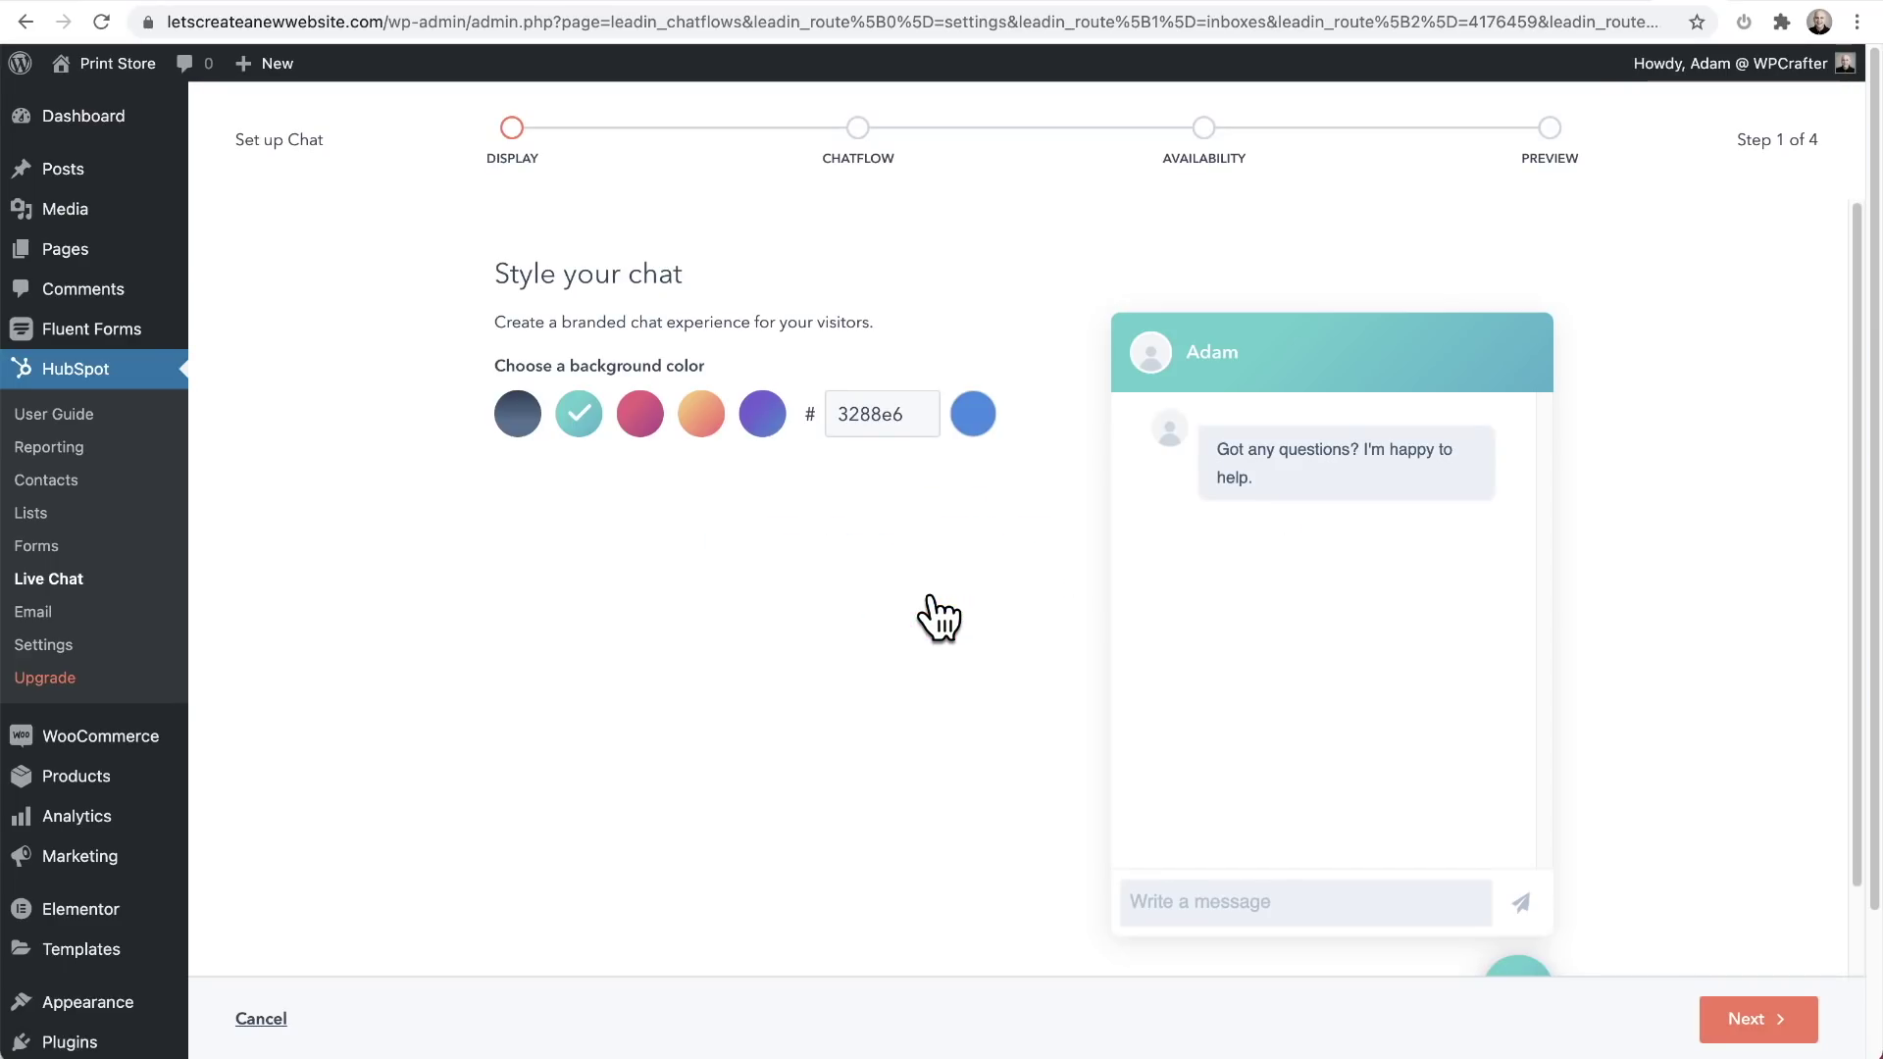
Set the chat's background color to the purple-blue gradient and continue to the chatflow settings.
left_click(912, 587)
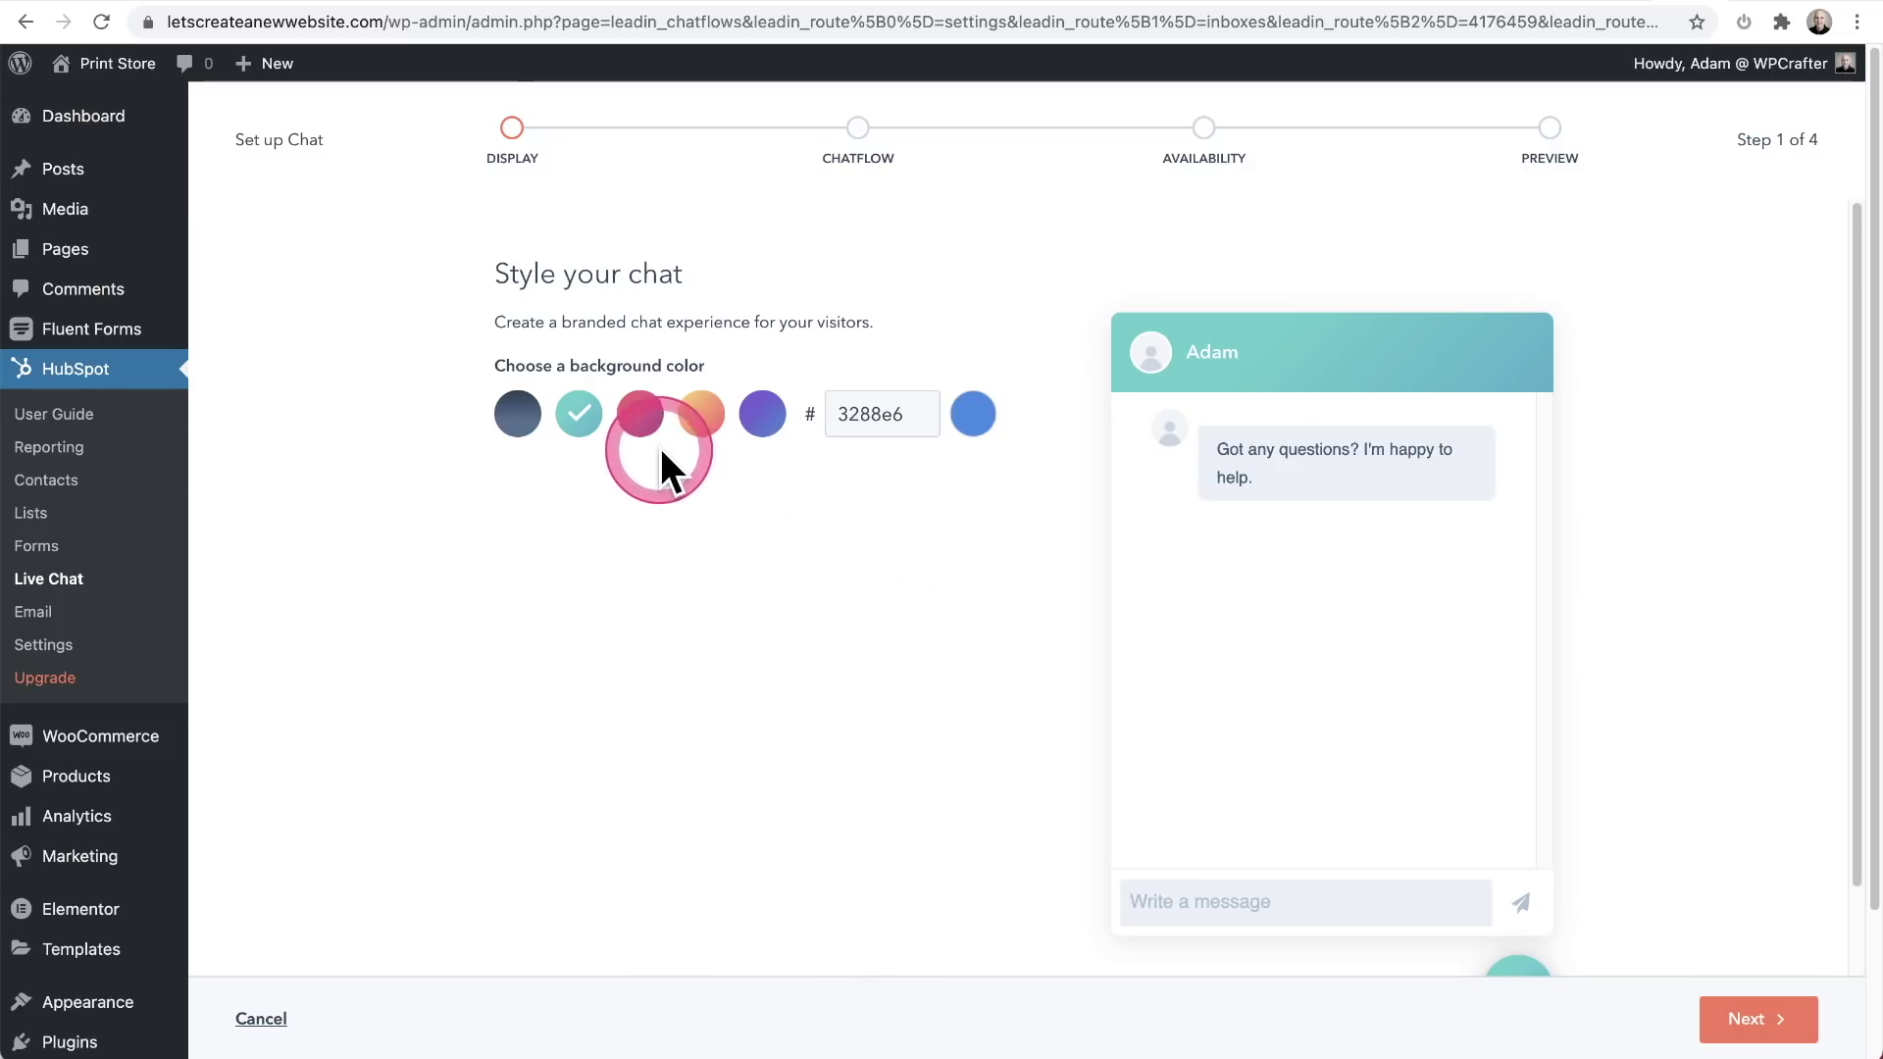
left_click(973, 416)
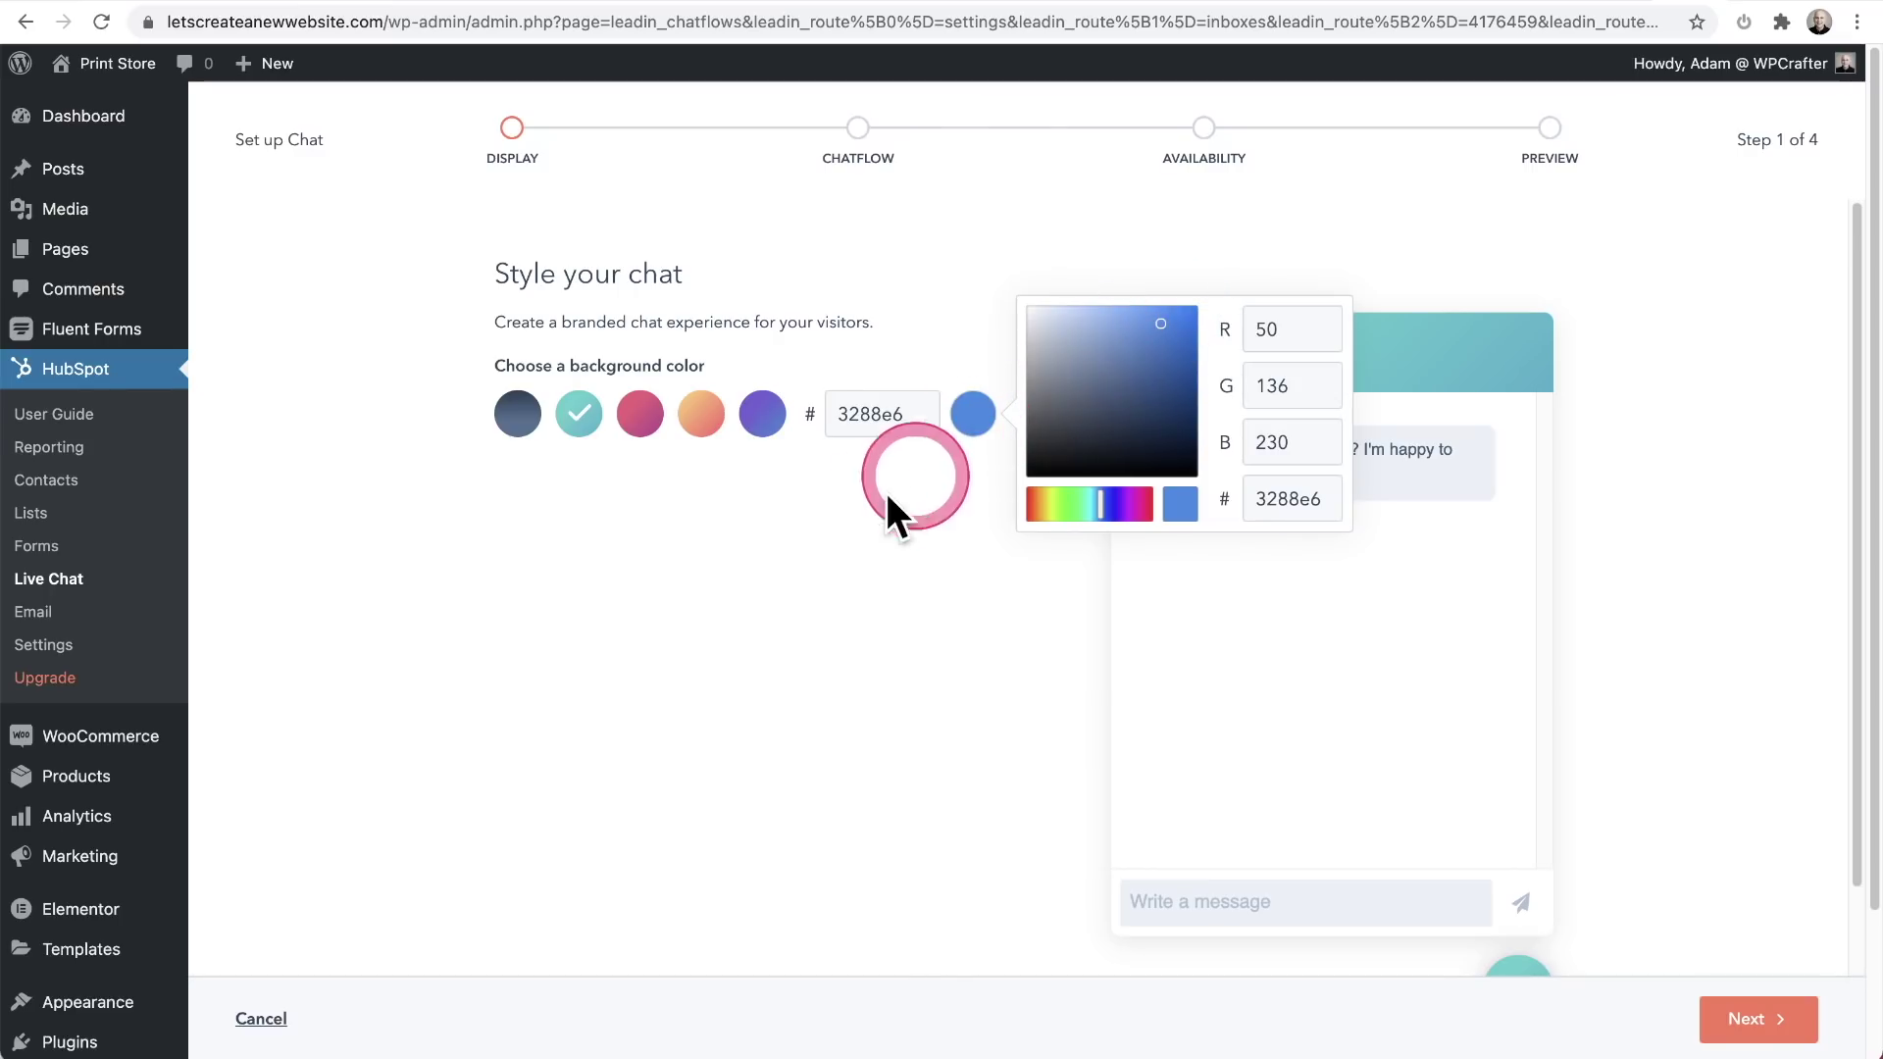
left_click(762, 416)
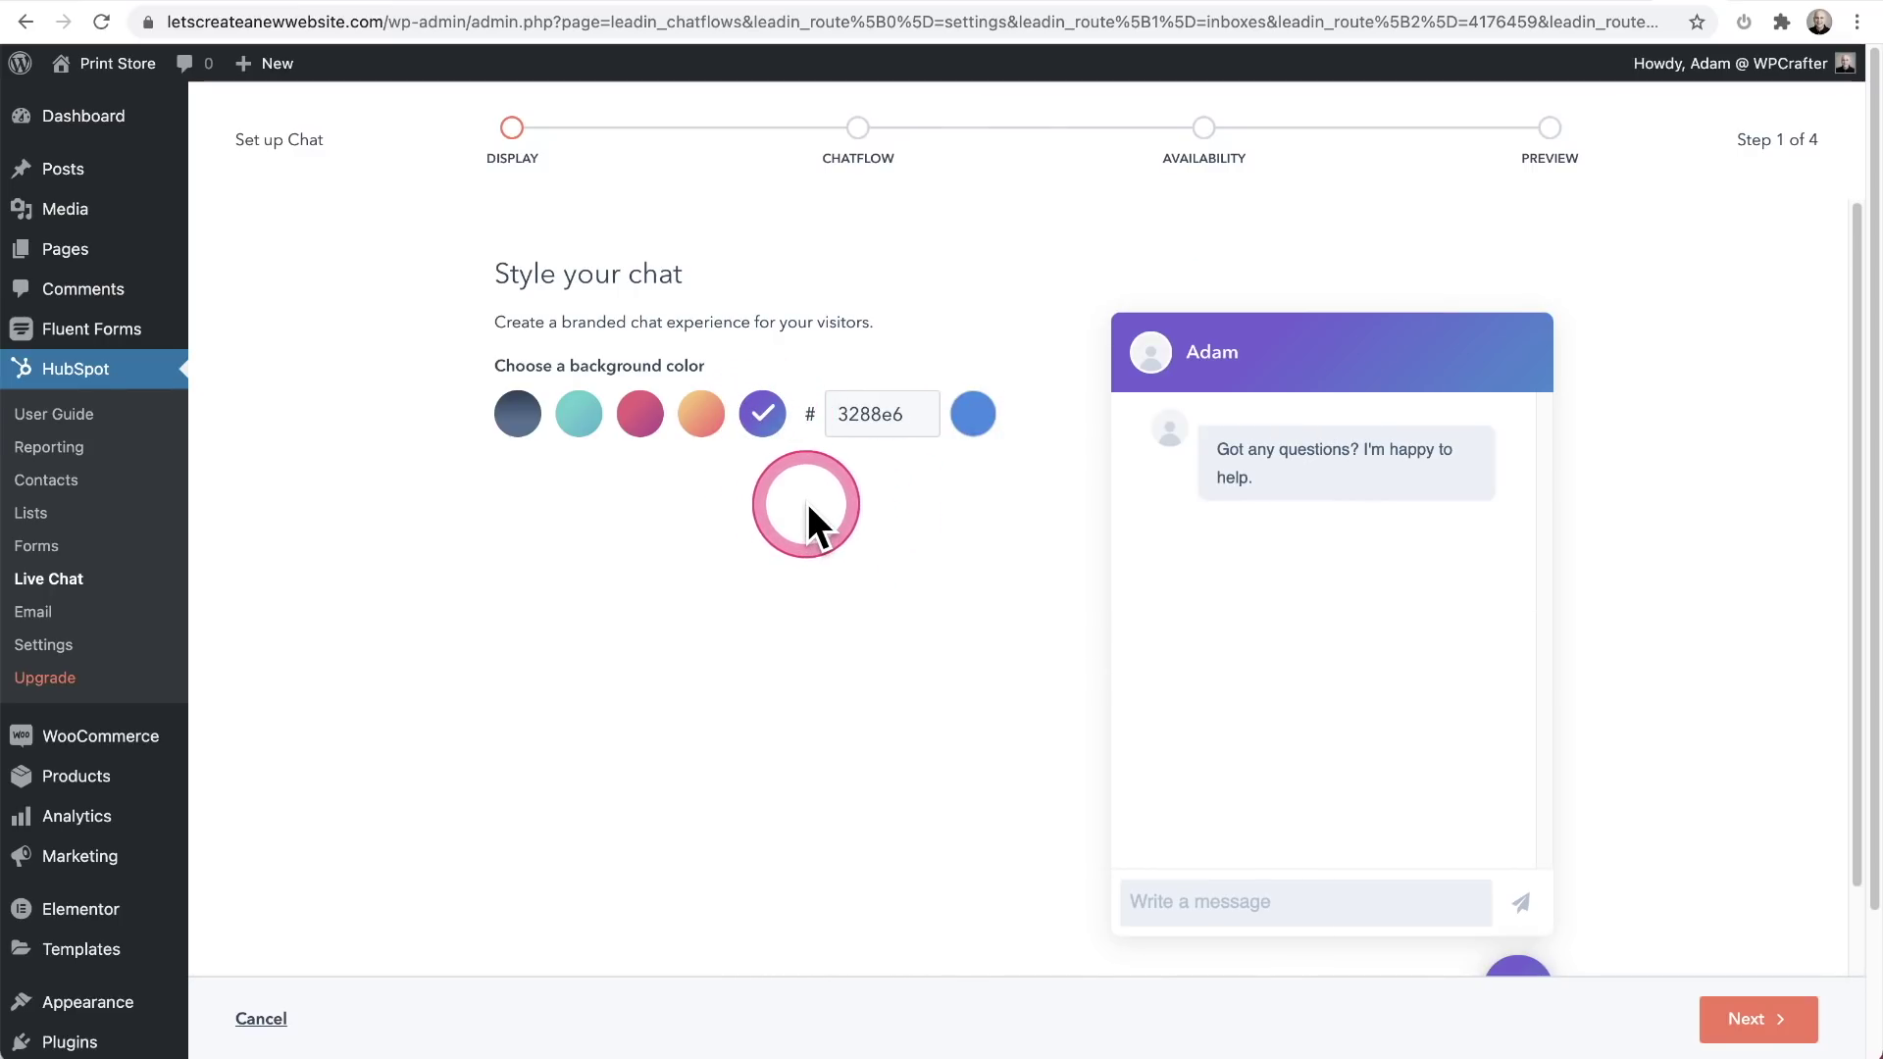
left_click(1780, 1028)
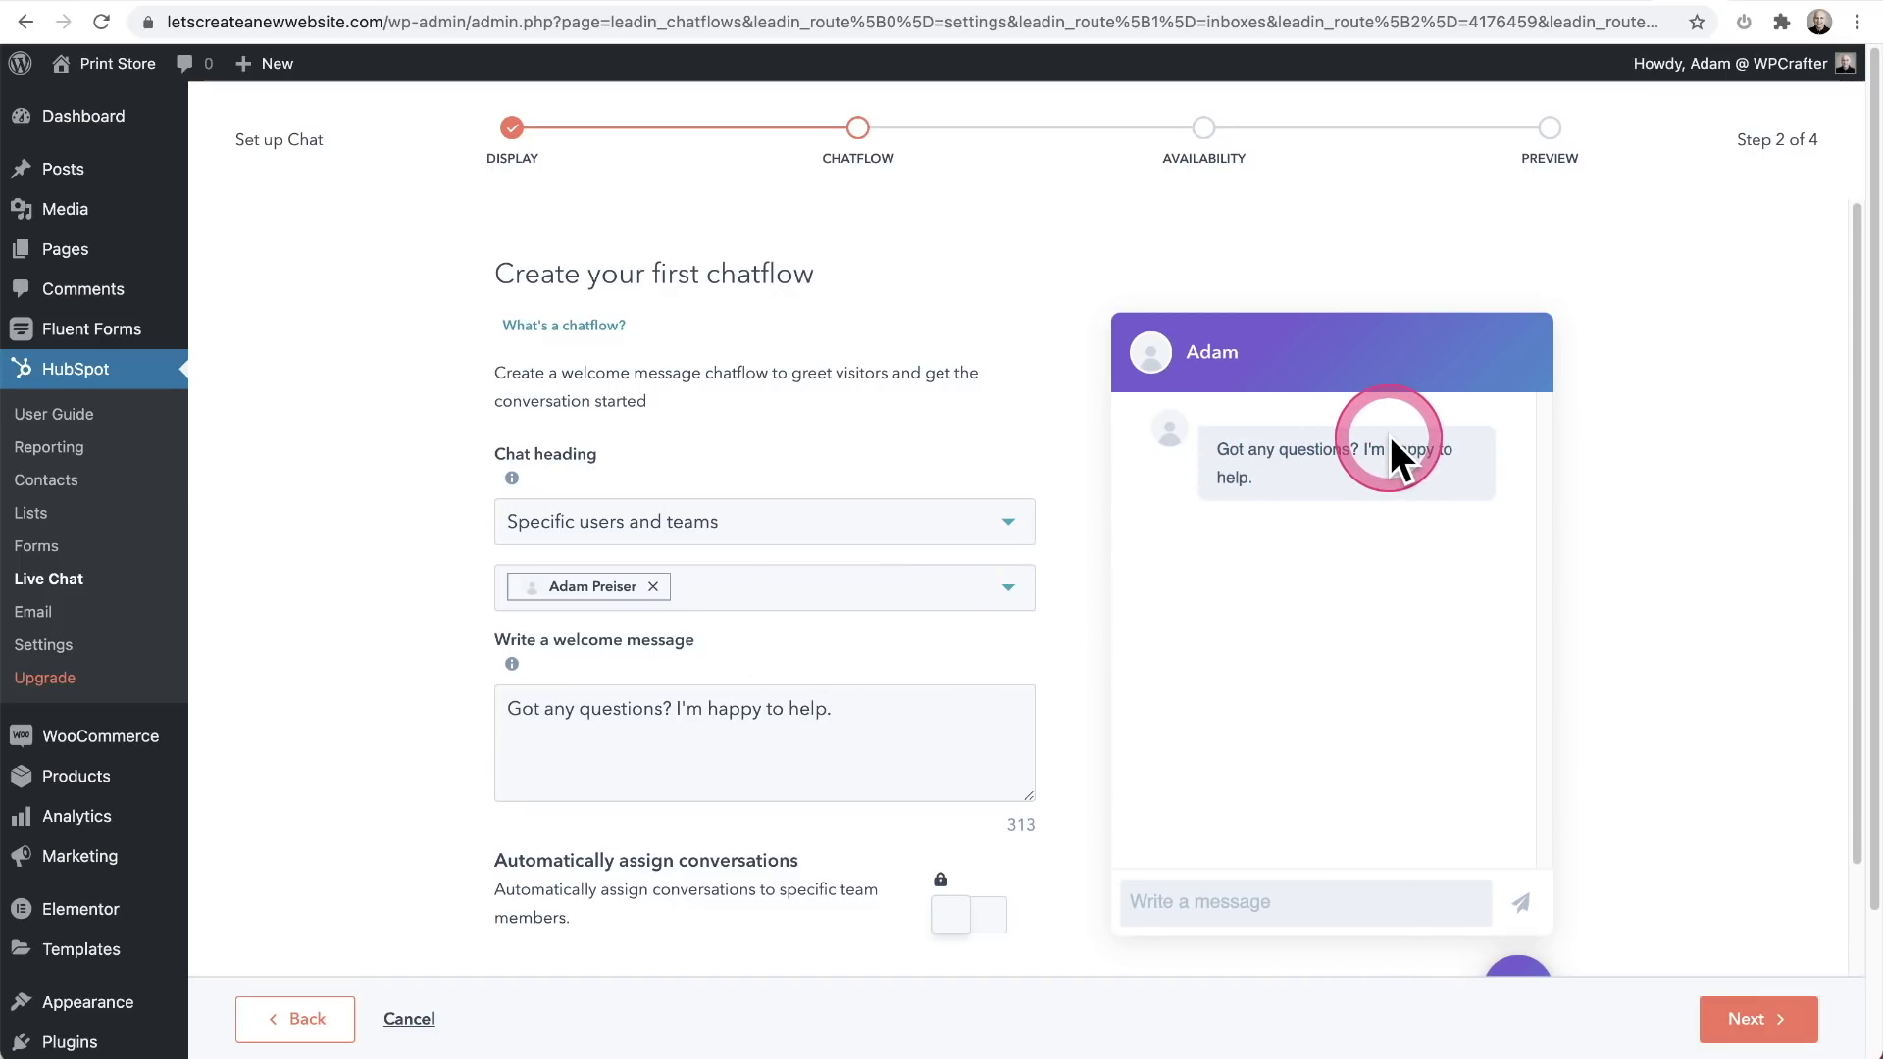
Keep the welcome message "Got any questions? I'm happy to help." and continue to the availability settings.
triple_click(859, 699)
scroll(985, 613, "down", 3)
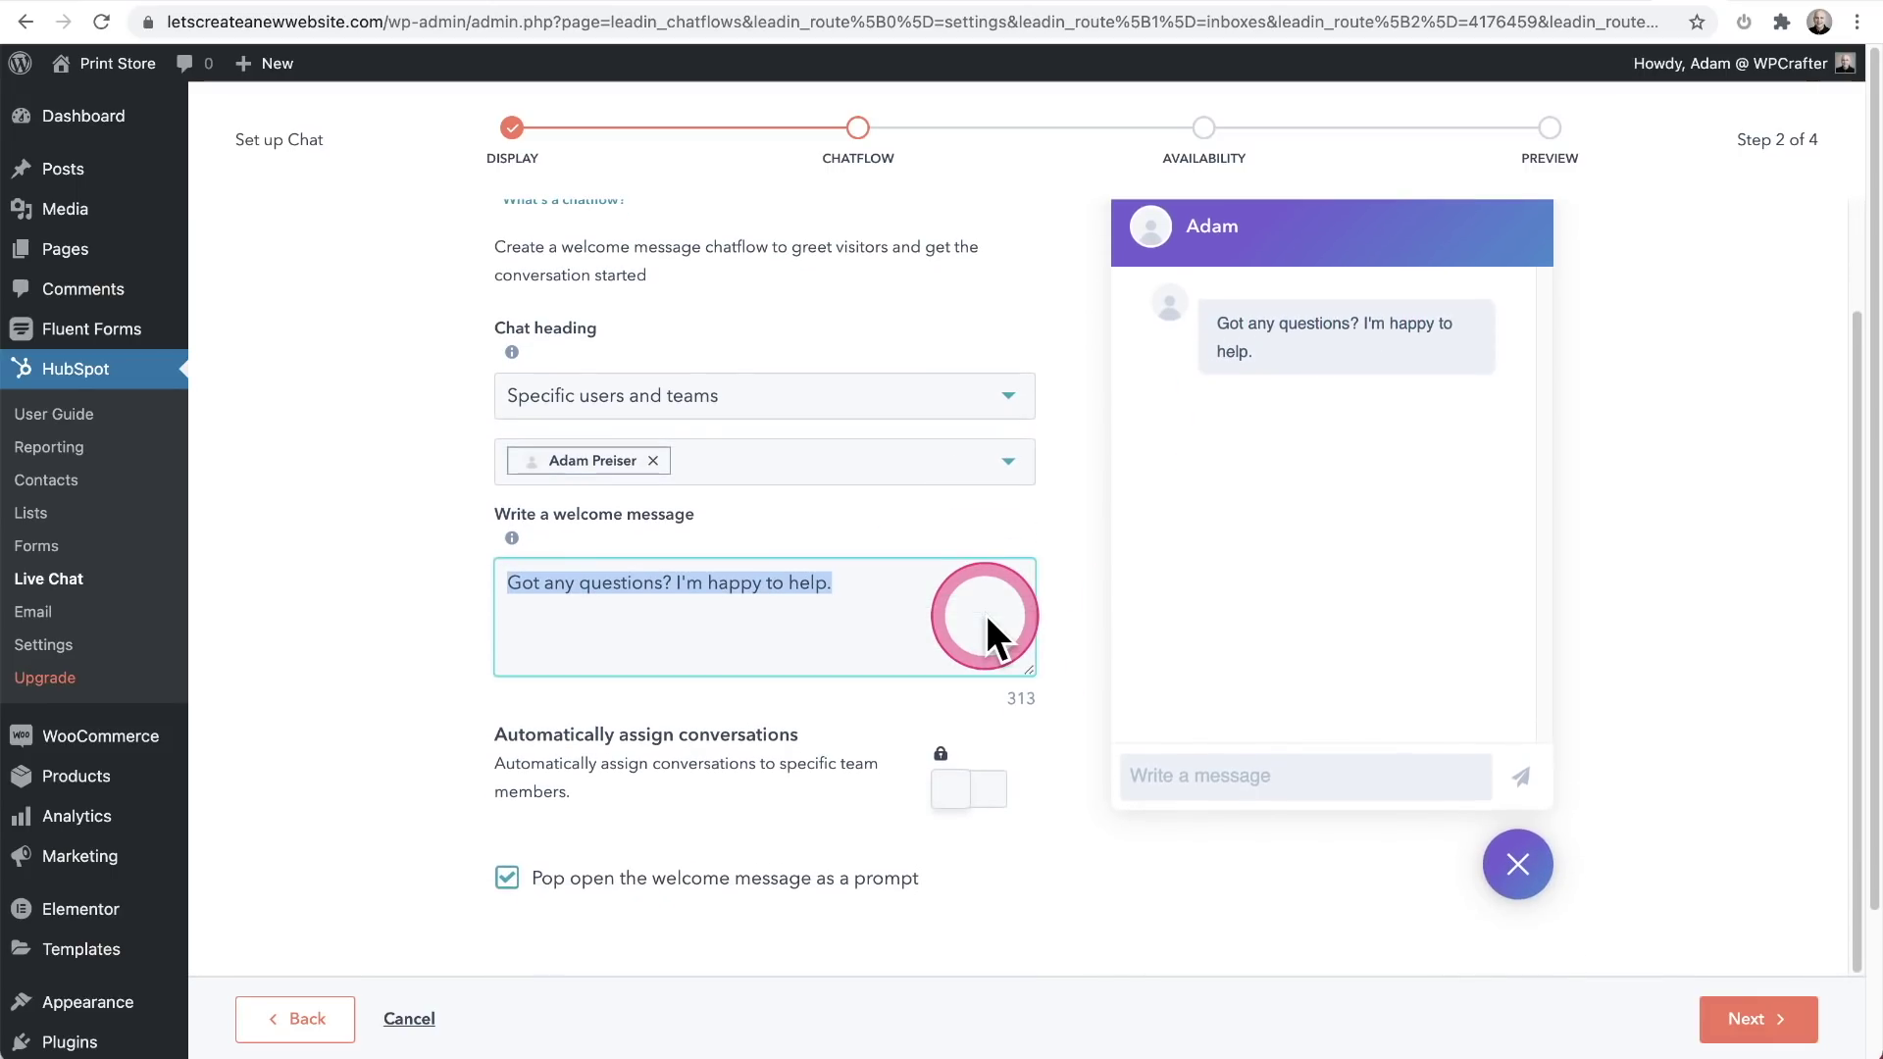
left_click(1725, 1010)
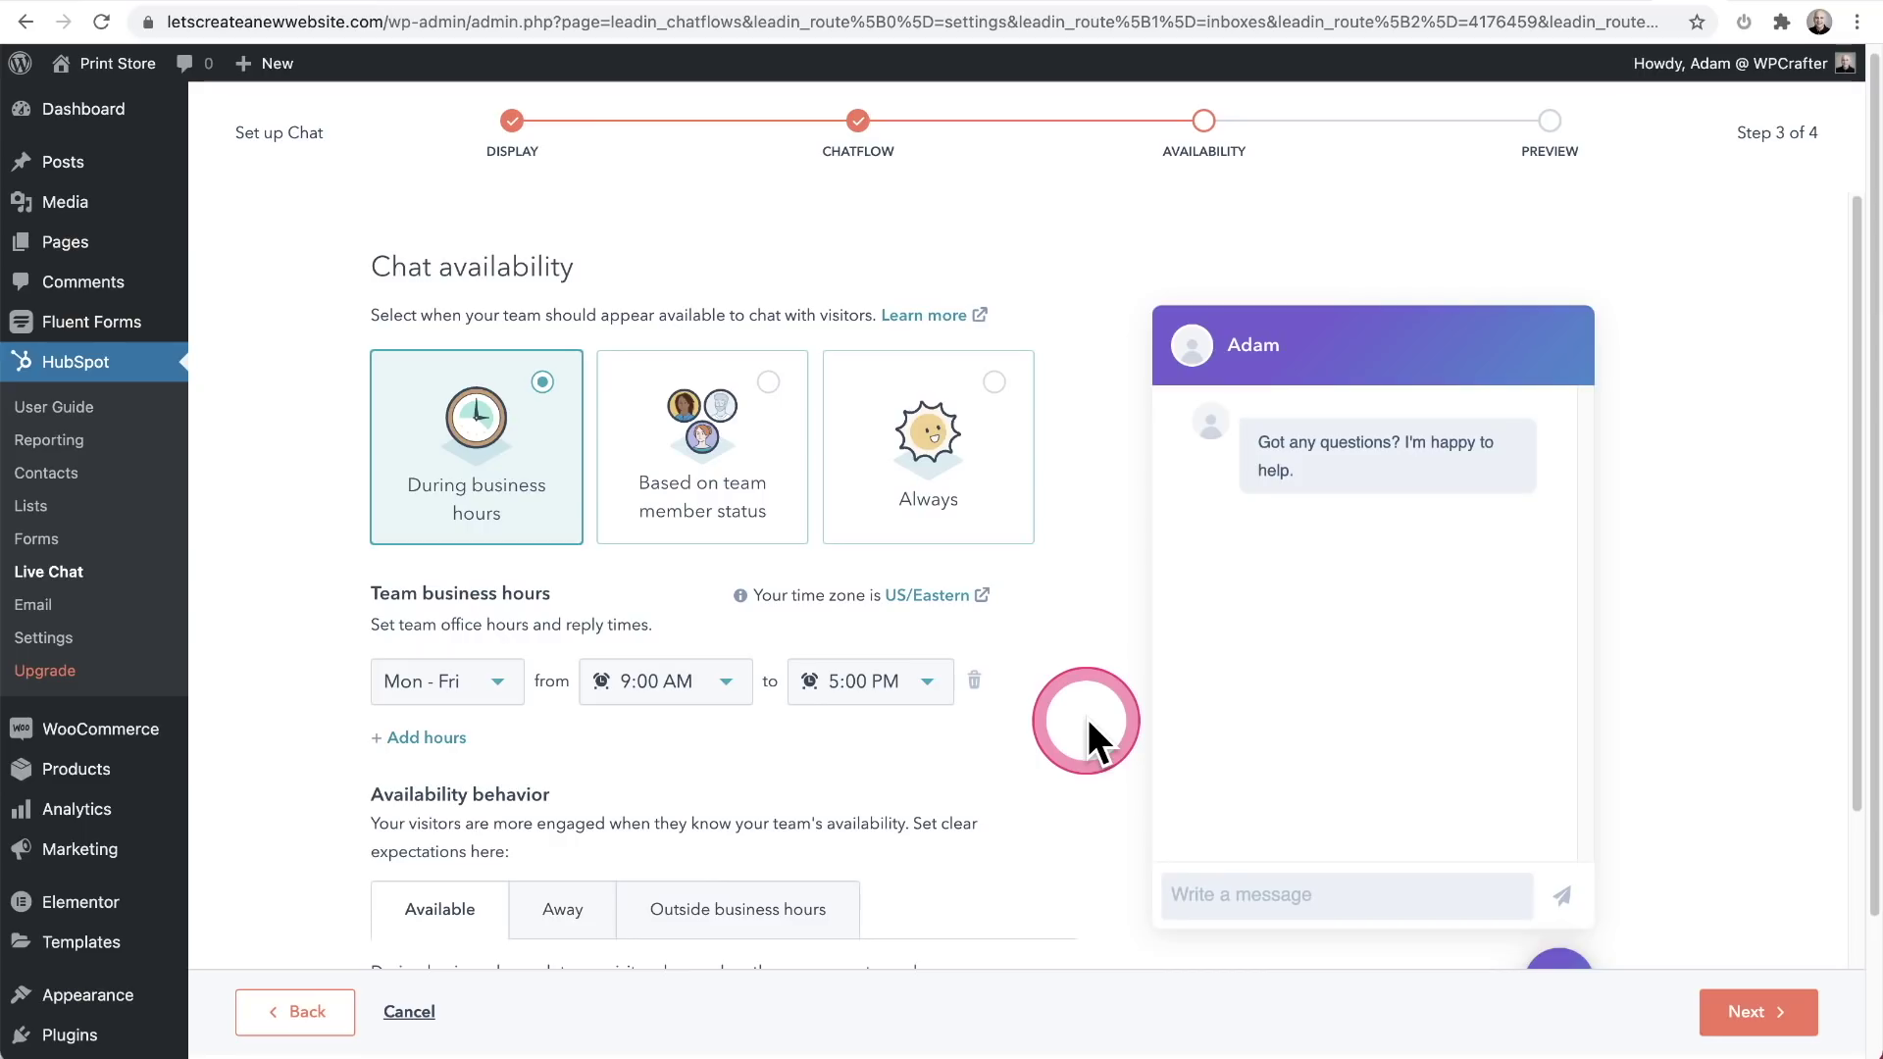
Compare the business-hours and always-on options, set the chat availability to Always and continue to the preview.
left_click(962, 522)
left_click(1029, 684)
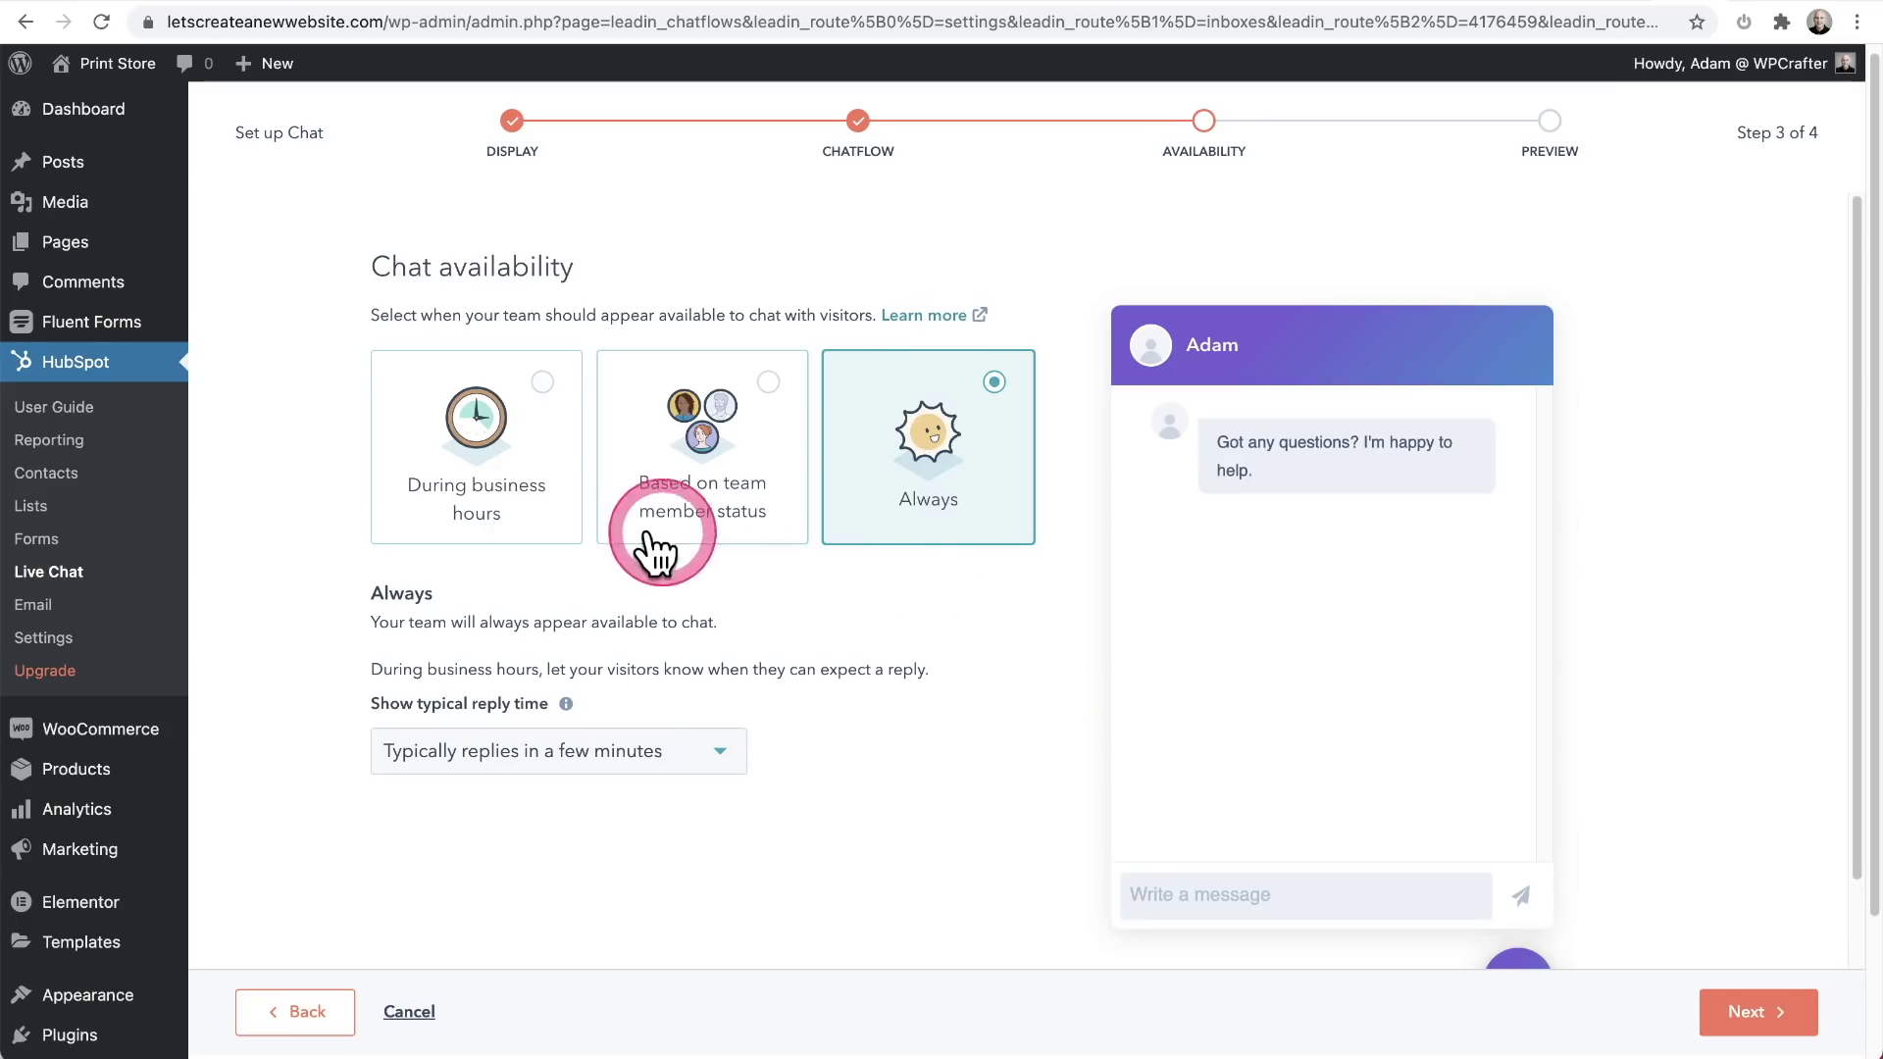
left_click(496, 515)
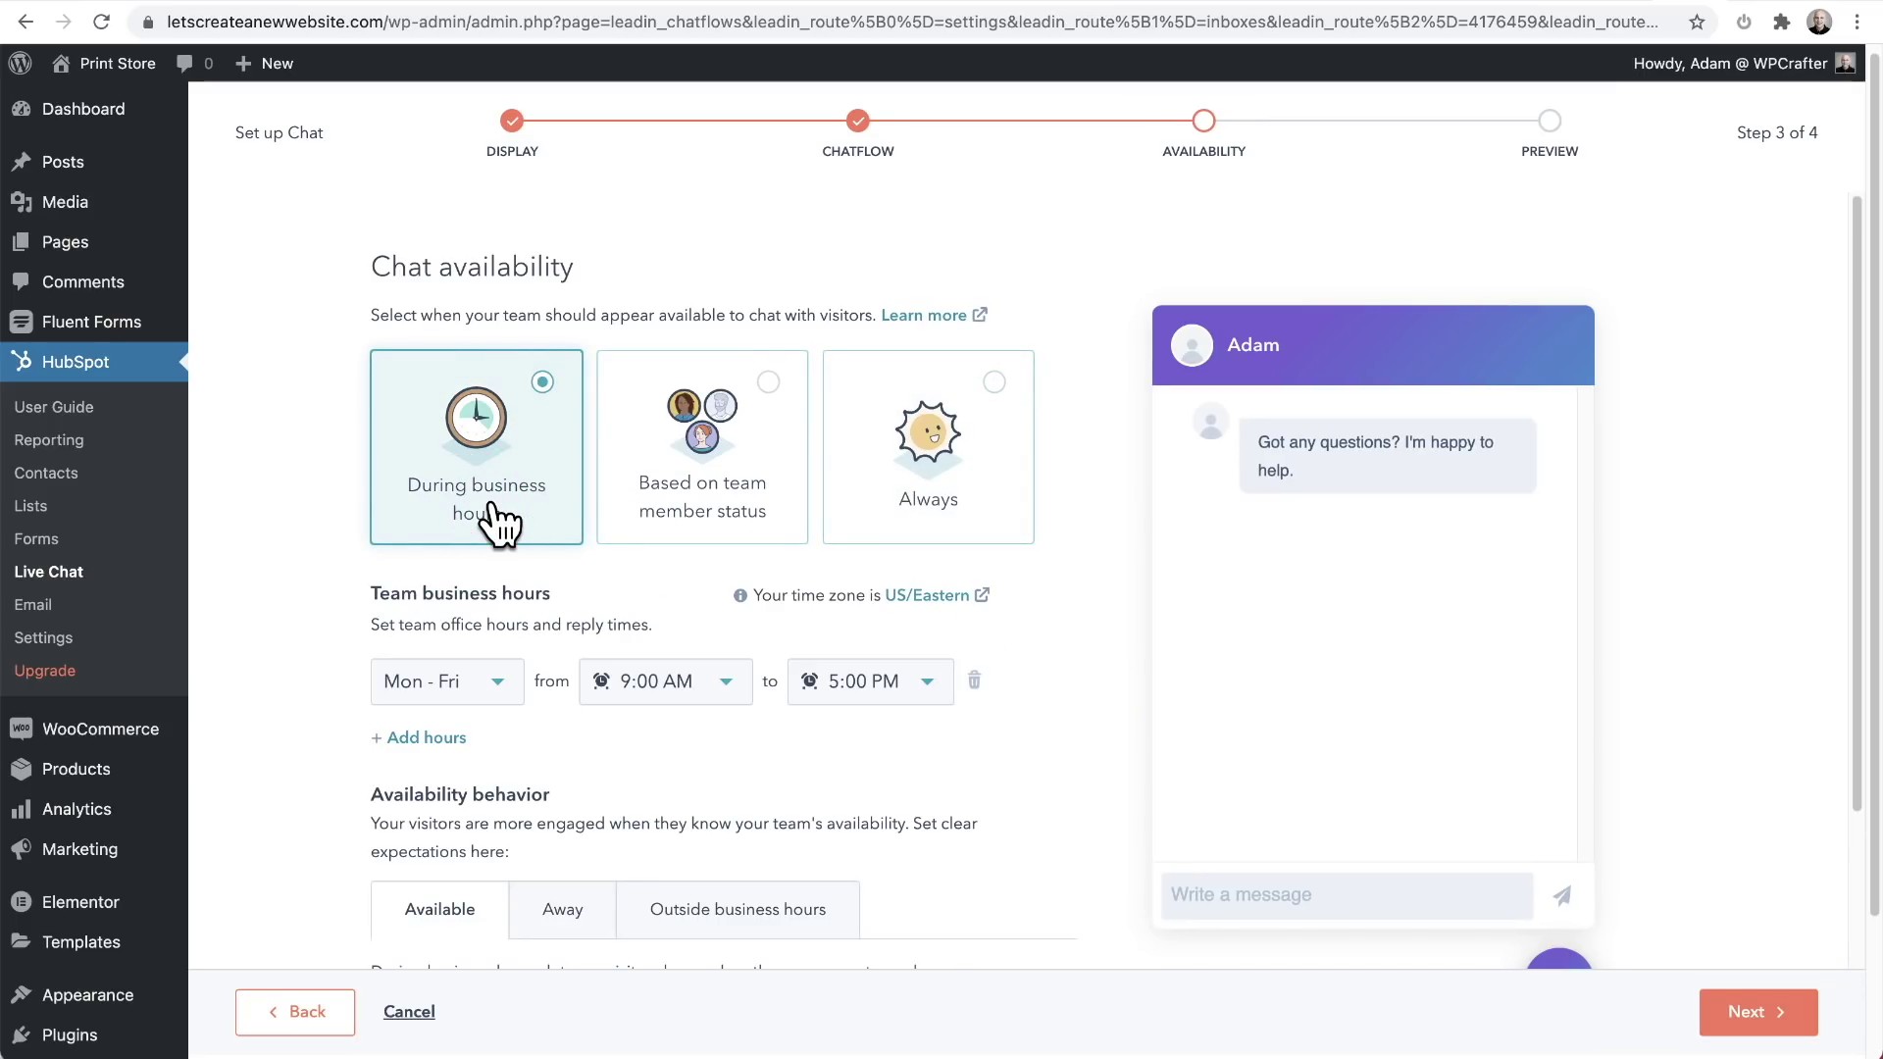
left_click(502, 520)
left_click(998, 487)
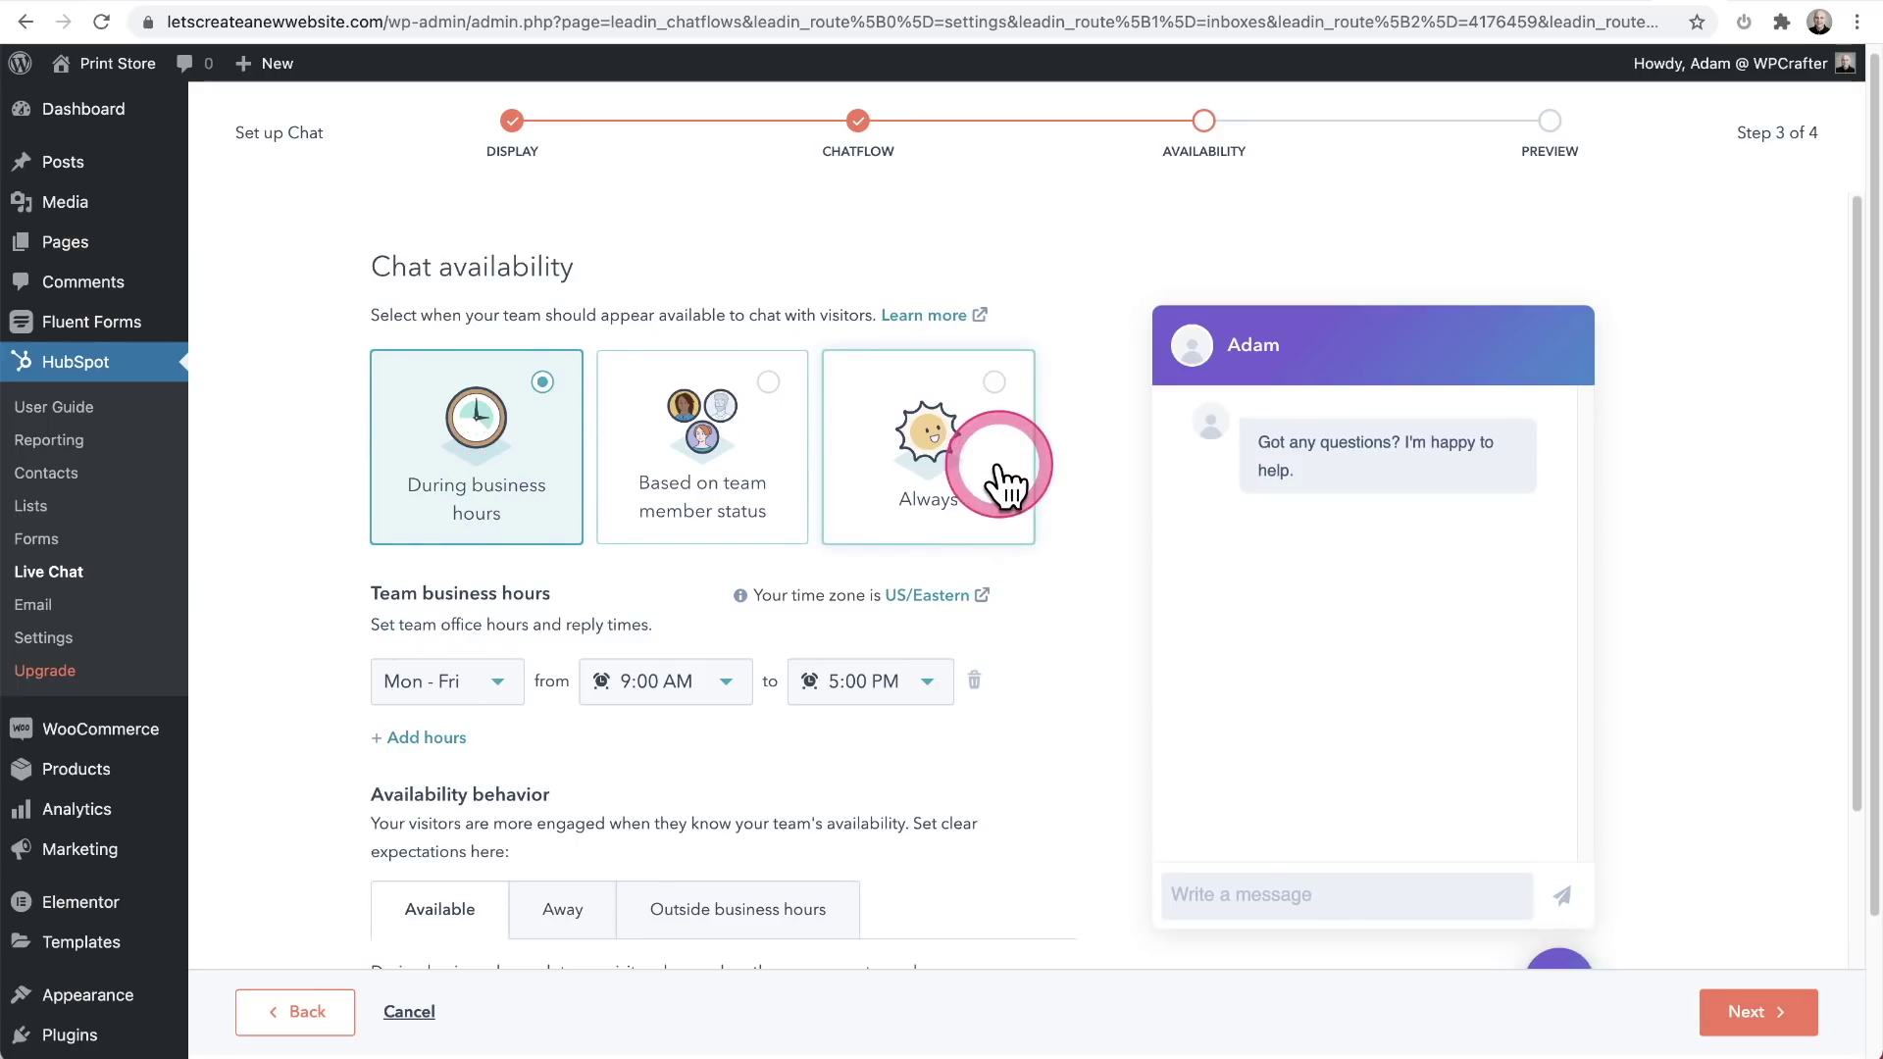
left_click(1760, 1015)
Check the chat preview on the Print Store home page and publish the live chat.
scroll(1025, 681, "down", 5)
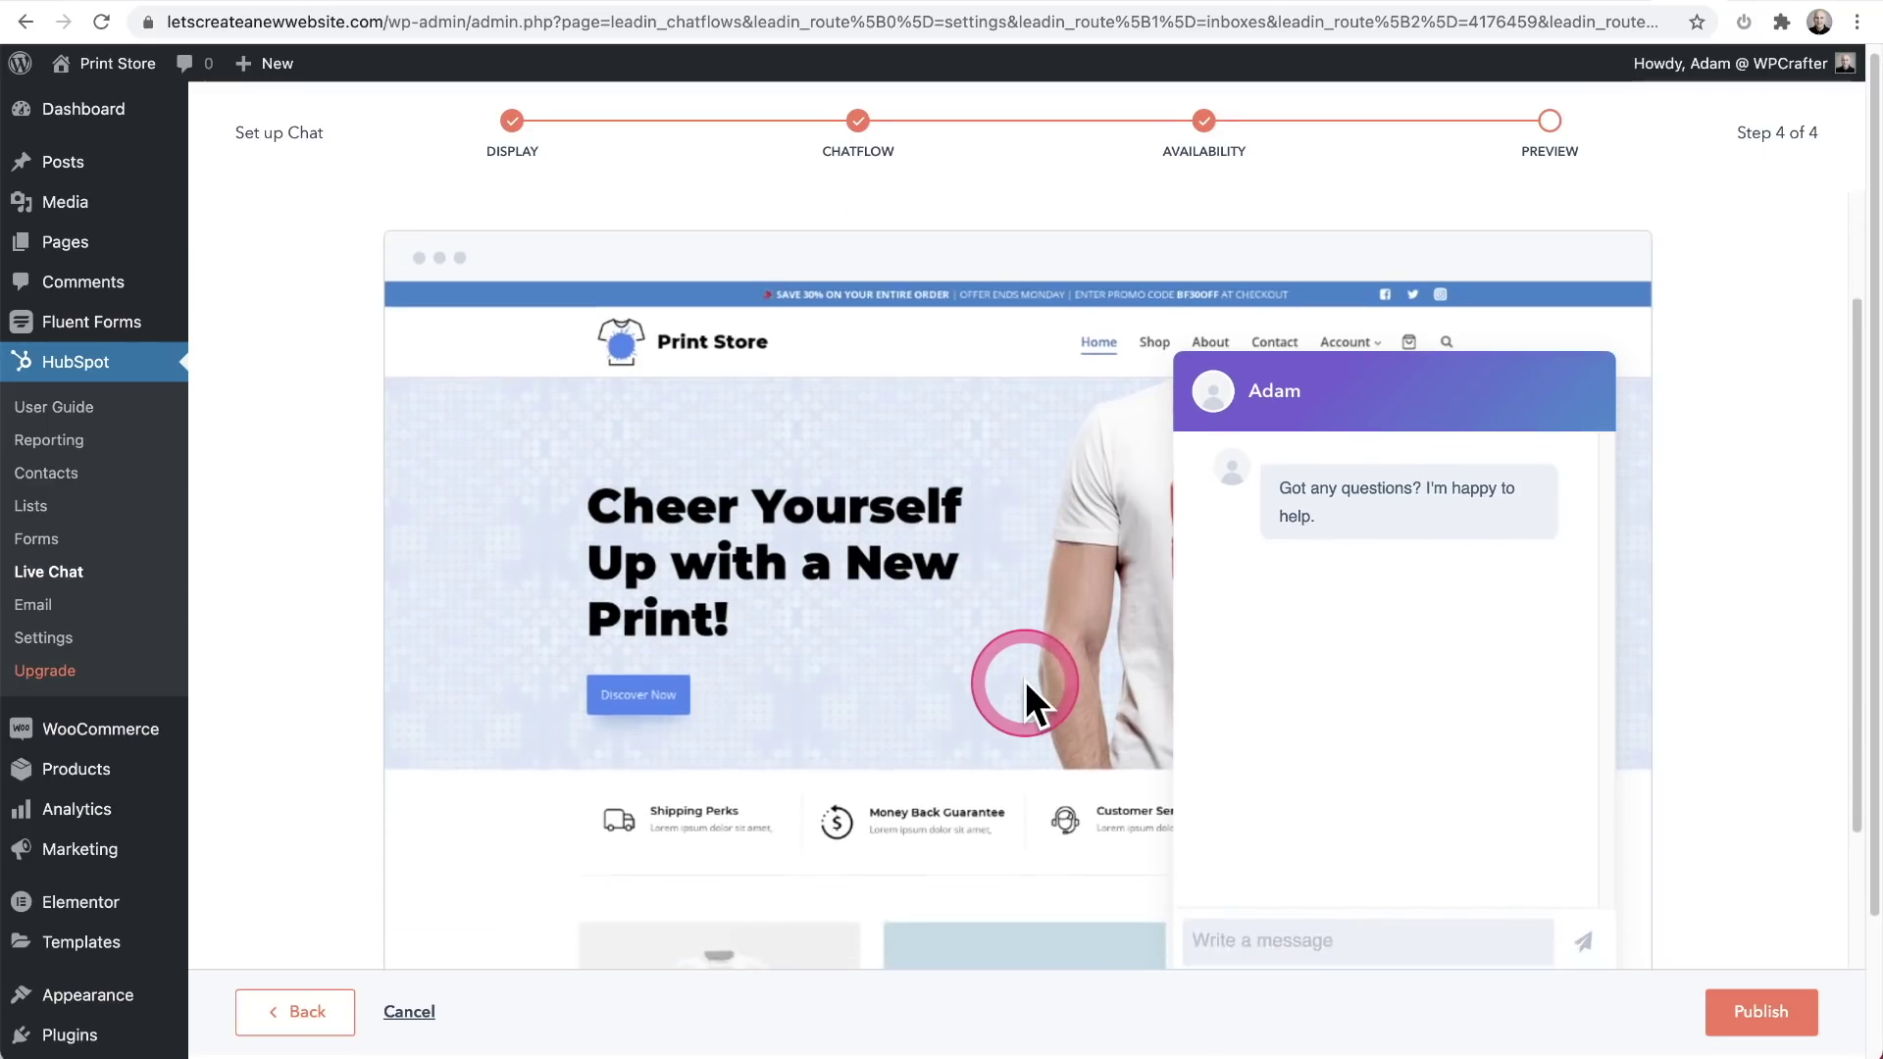
scroll(1026, 681, "up", 2)
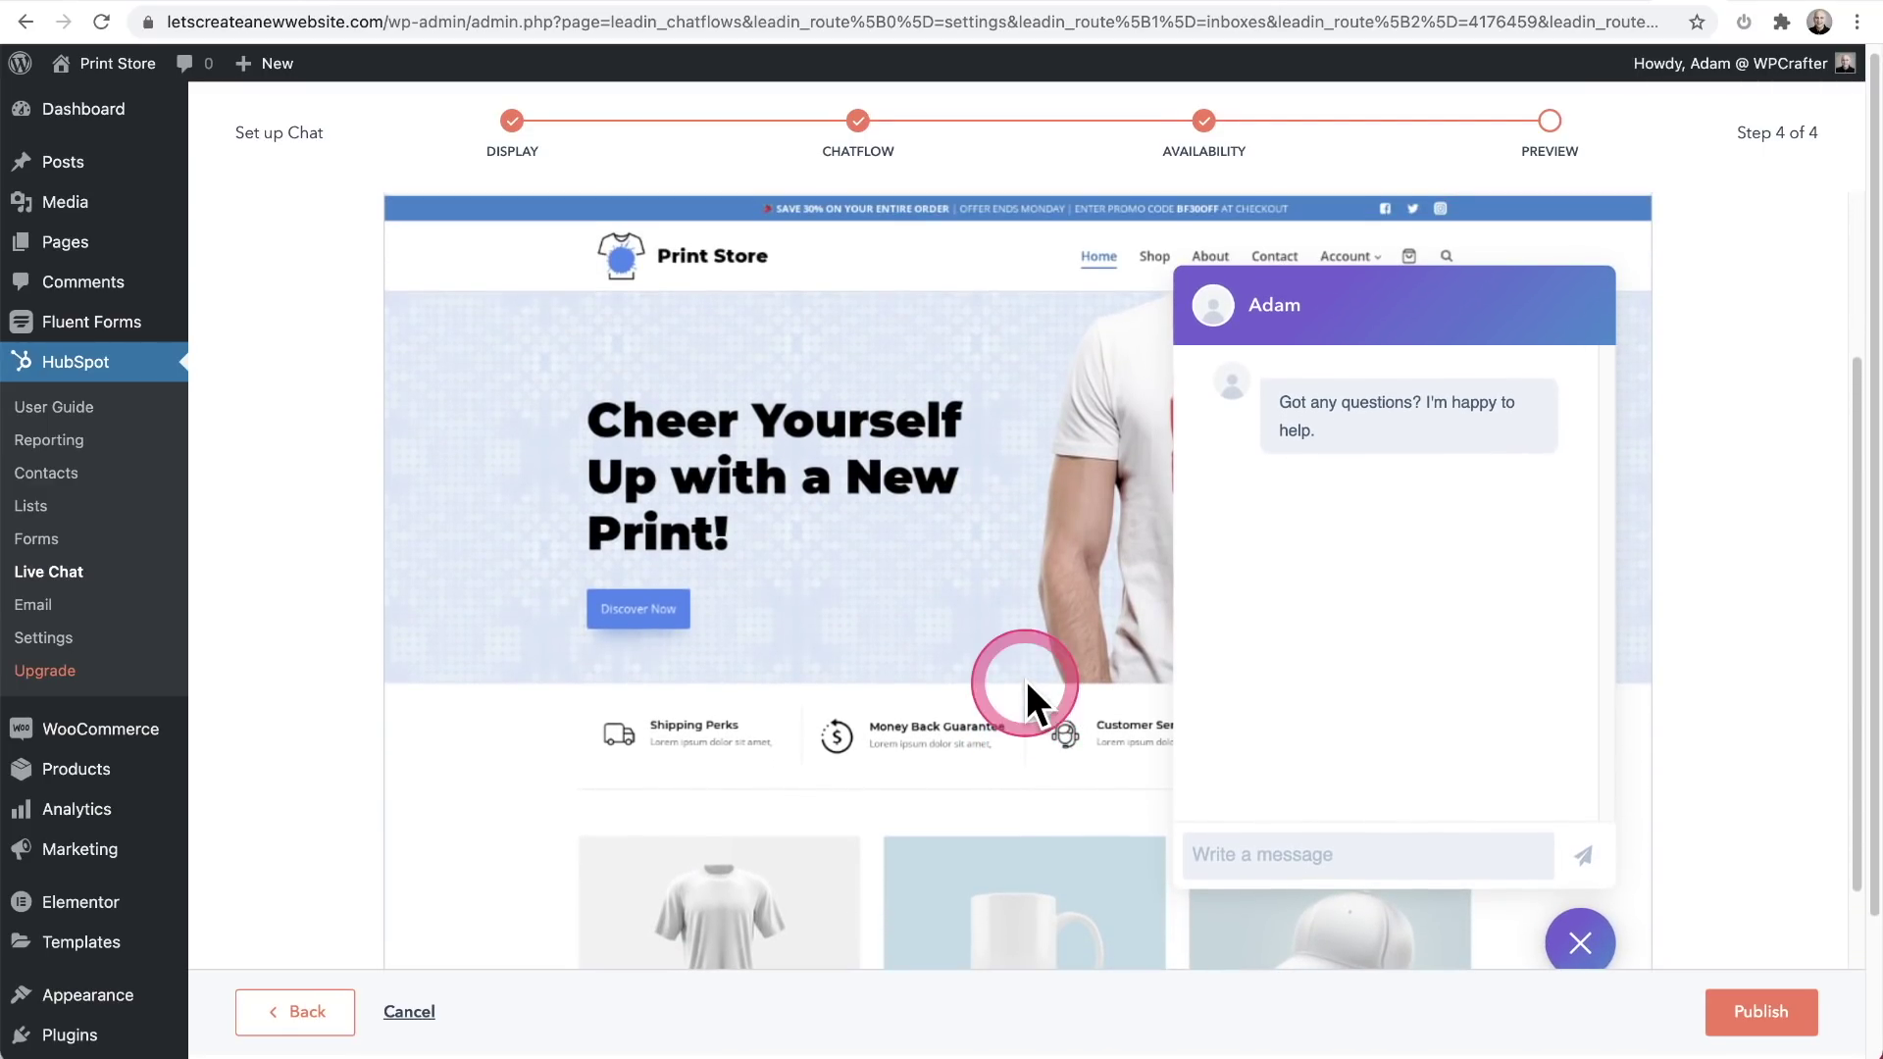
left_click(1755, 1015)
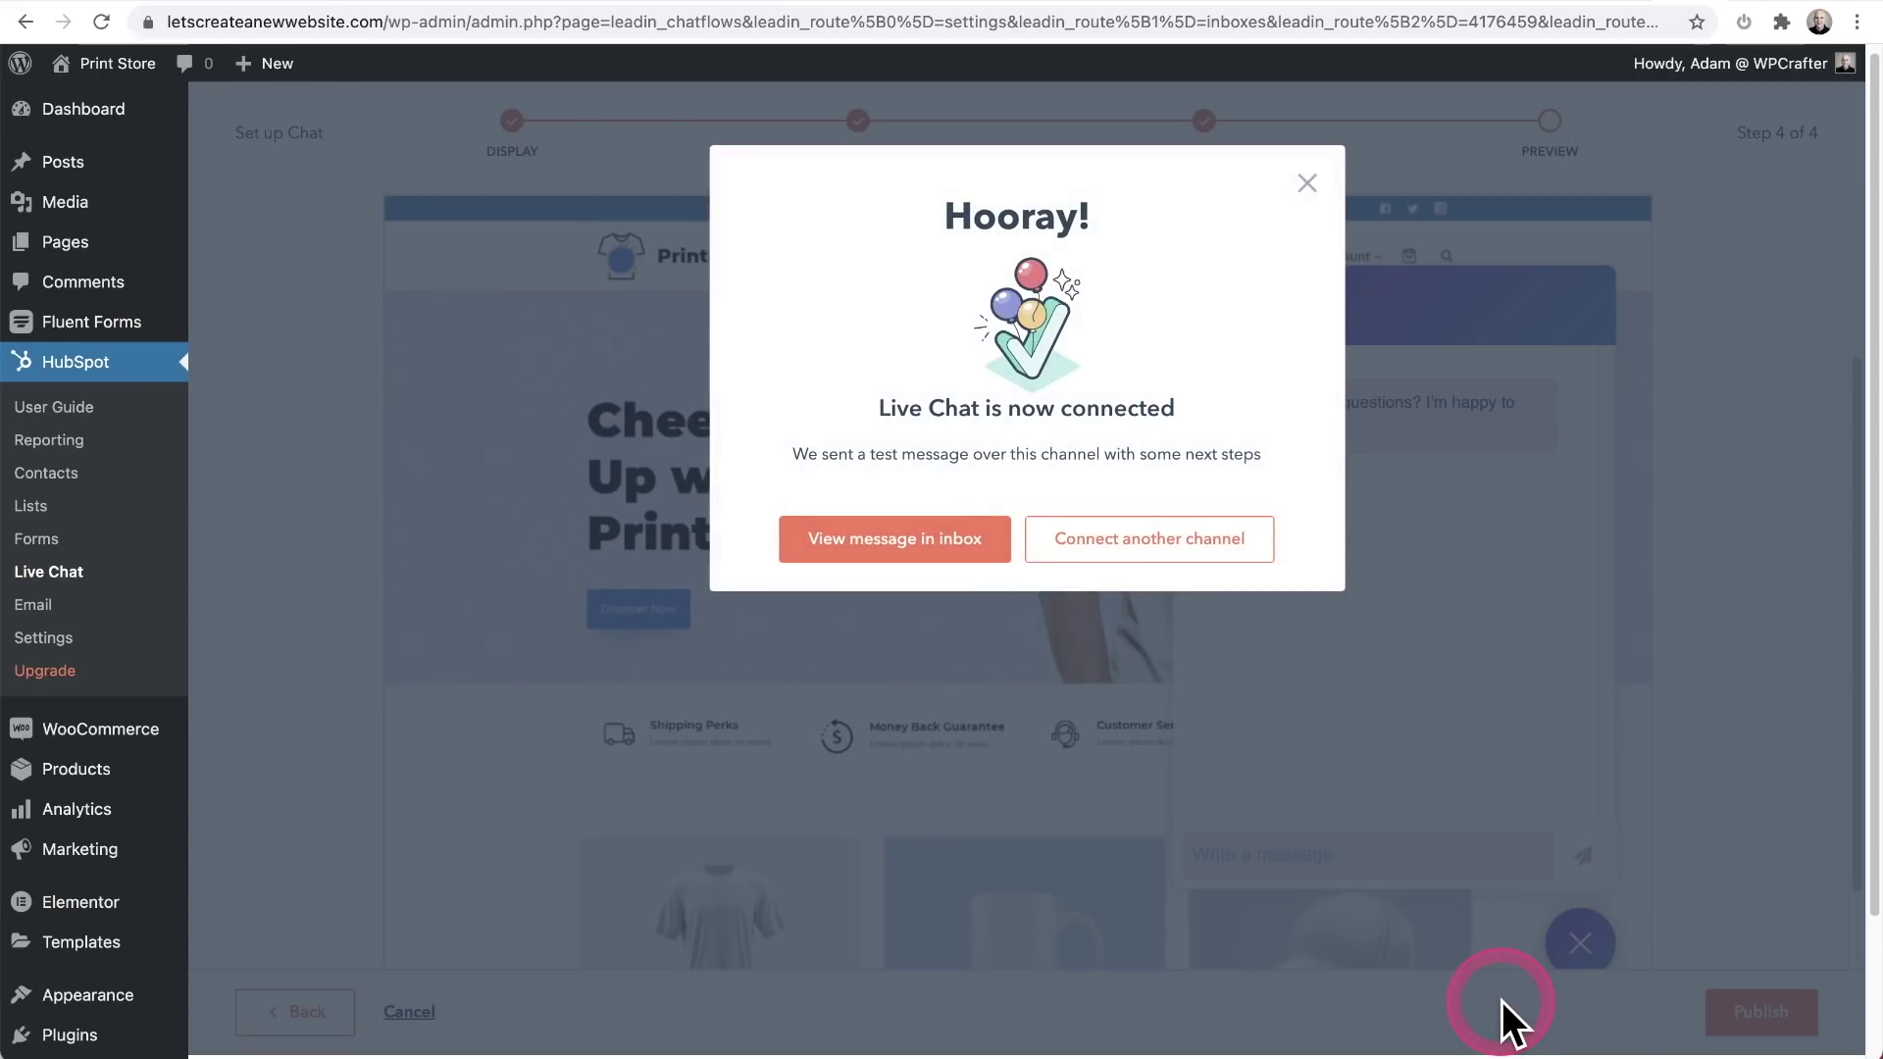
View the test message in the HubSpot inbox and look through the sample contact's details.
left_click(895, 553)
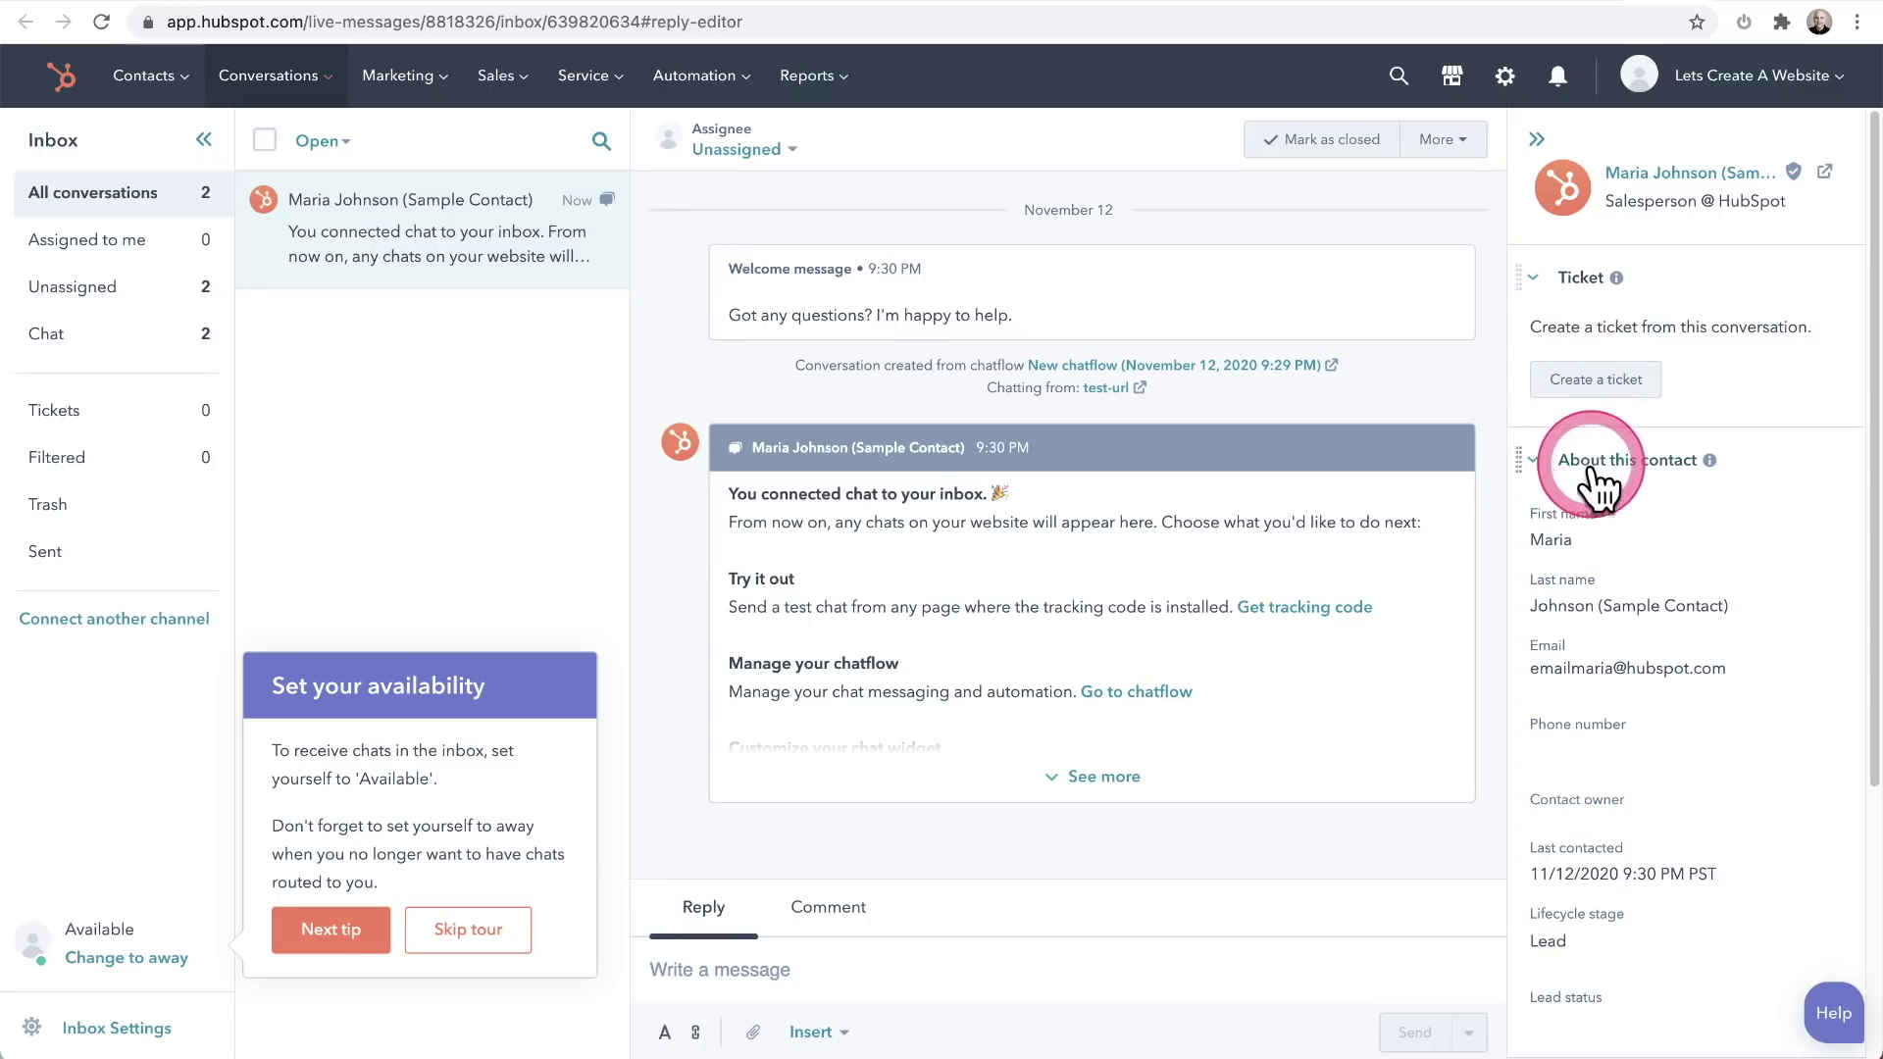
scroll(1667, 512, "down", 4)
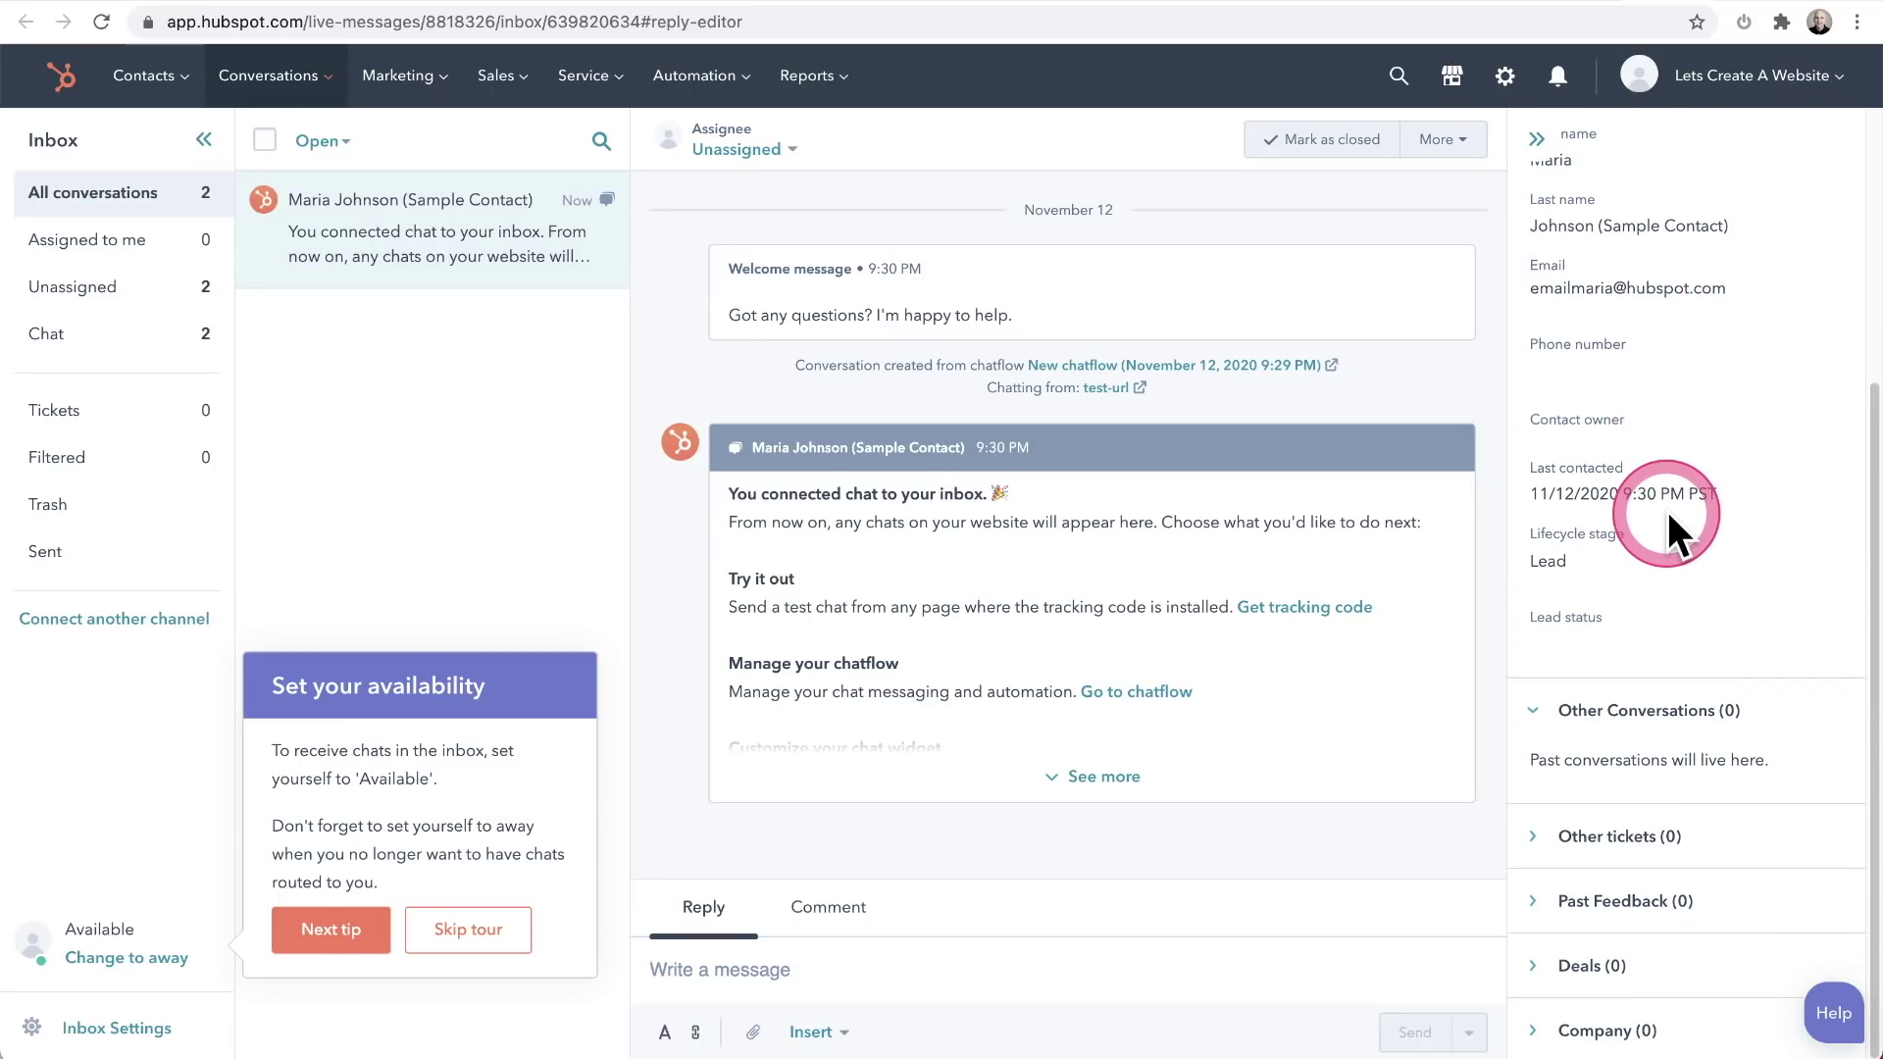
scroll(1667, 510, "up", 4)
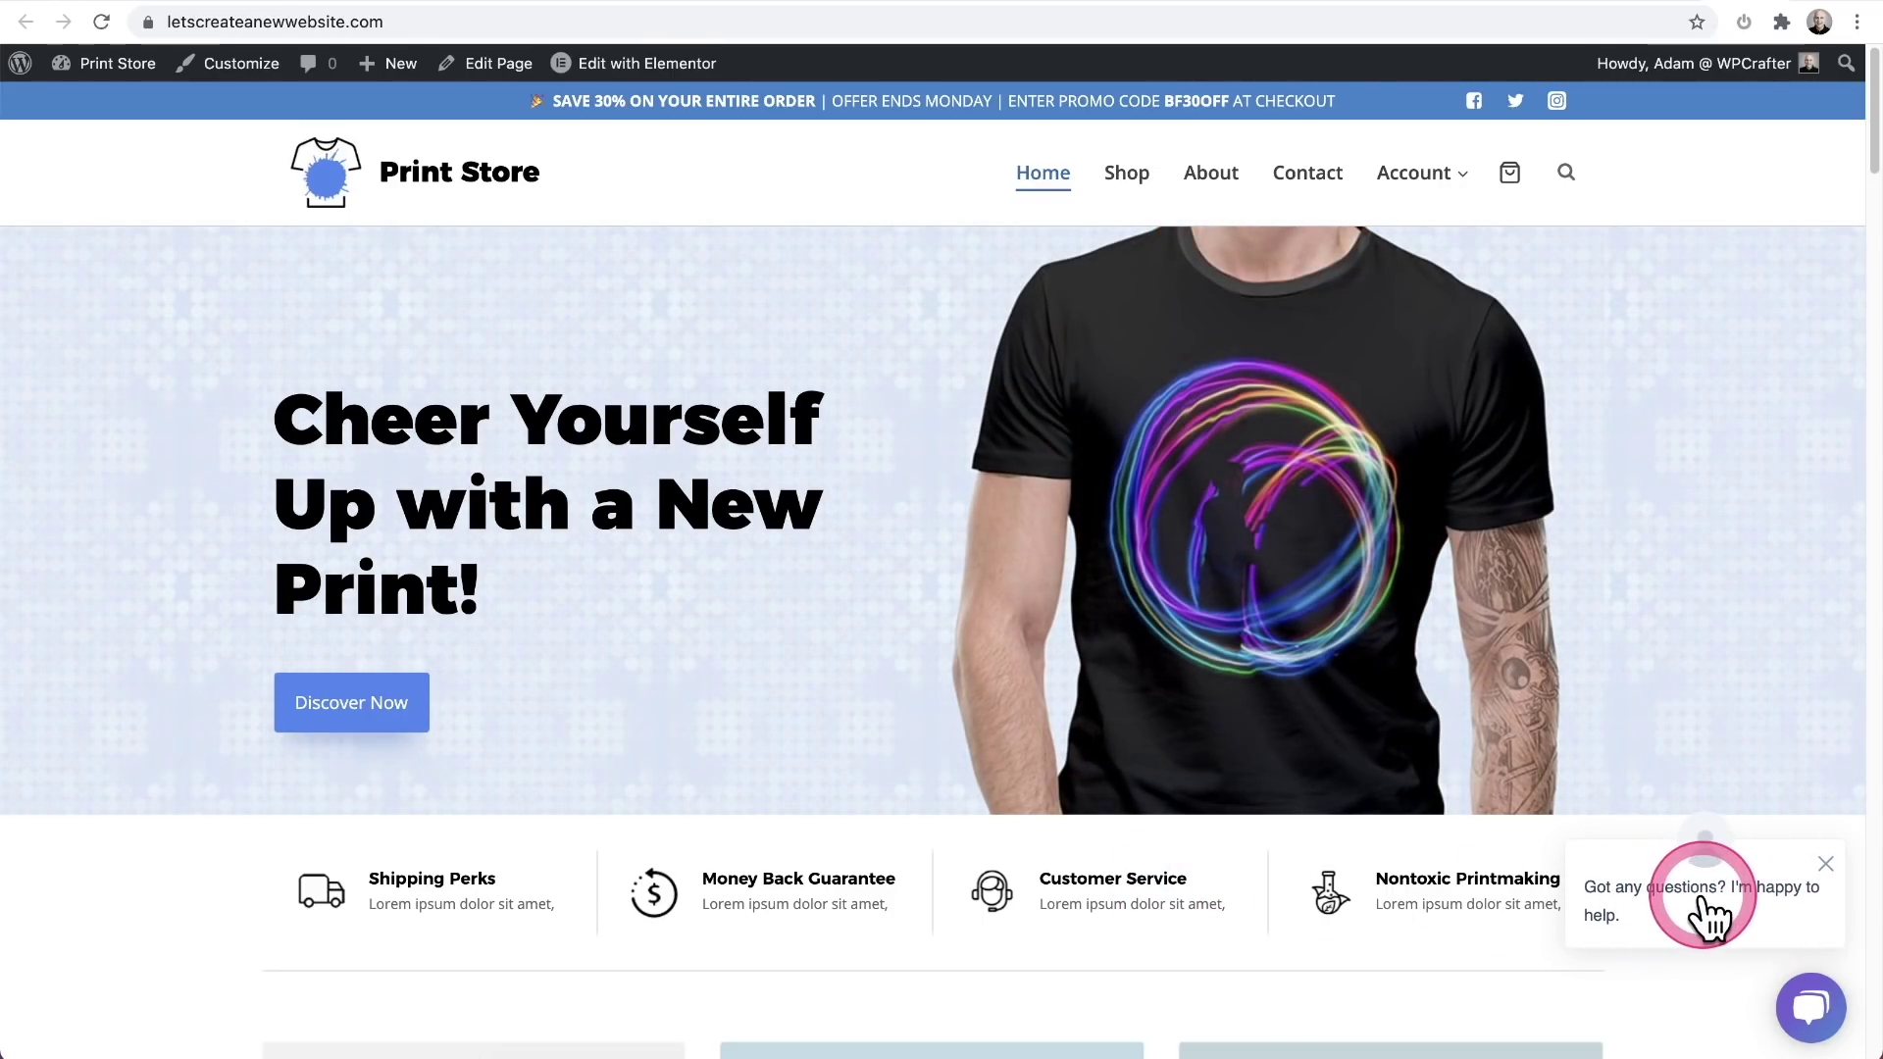
Open the live chat widget on the Print Store home page and enter its message field.
left_click(1811, 1007)
left_click(1611, 876)
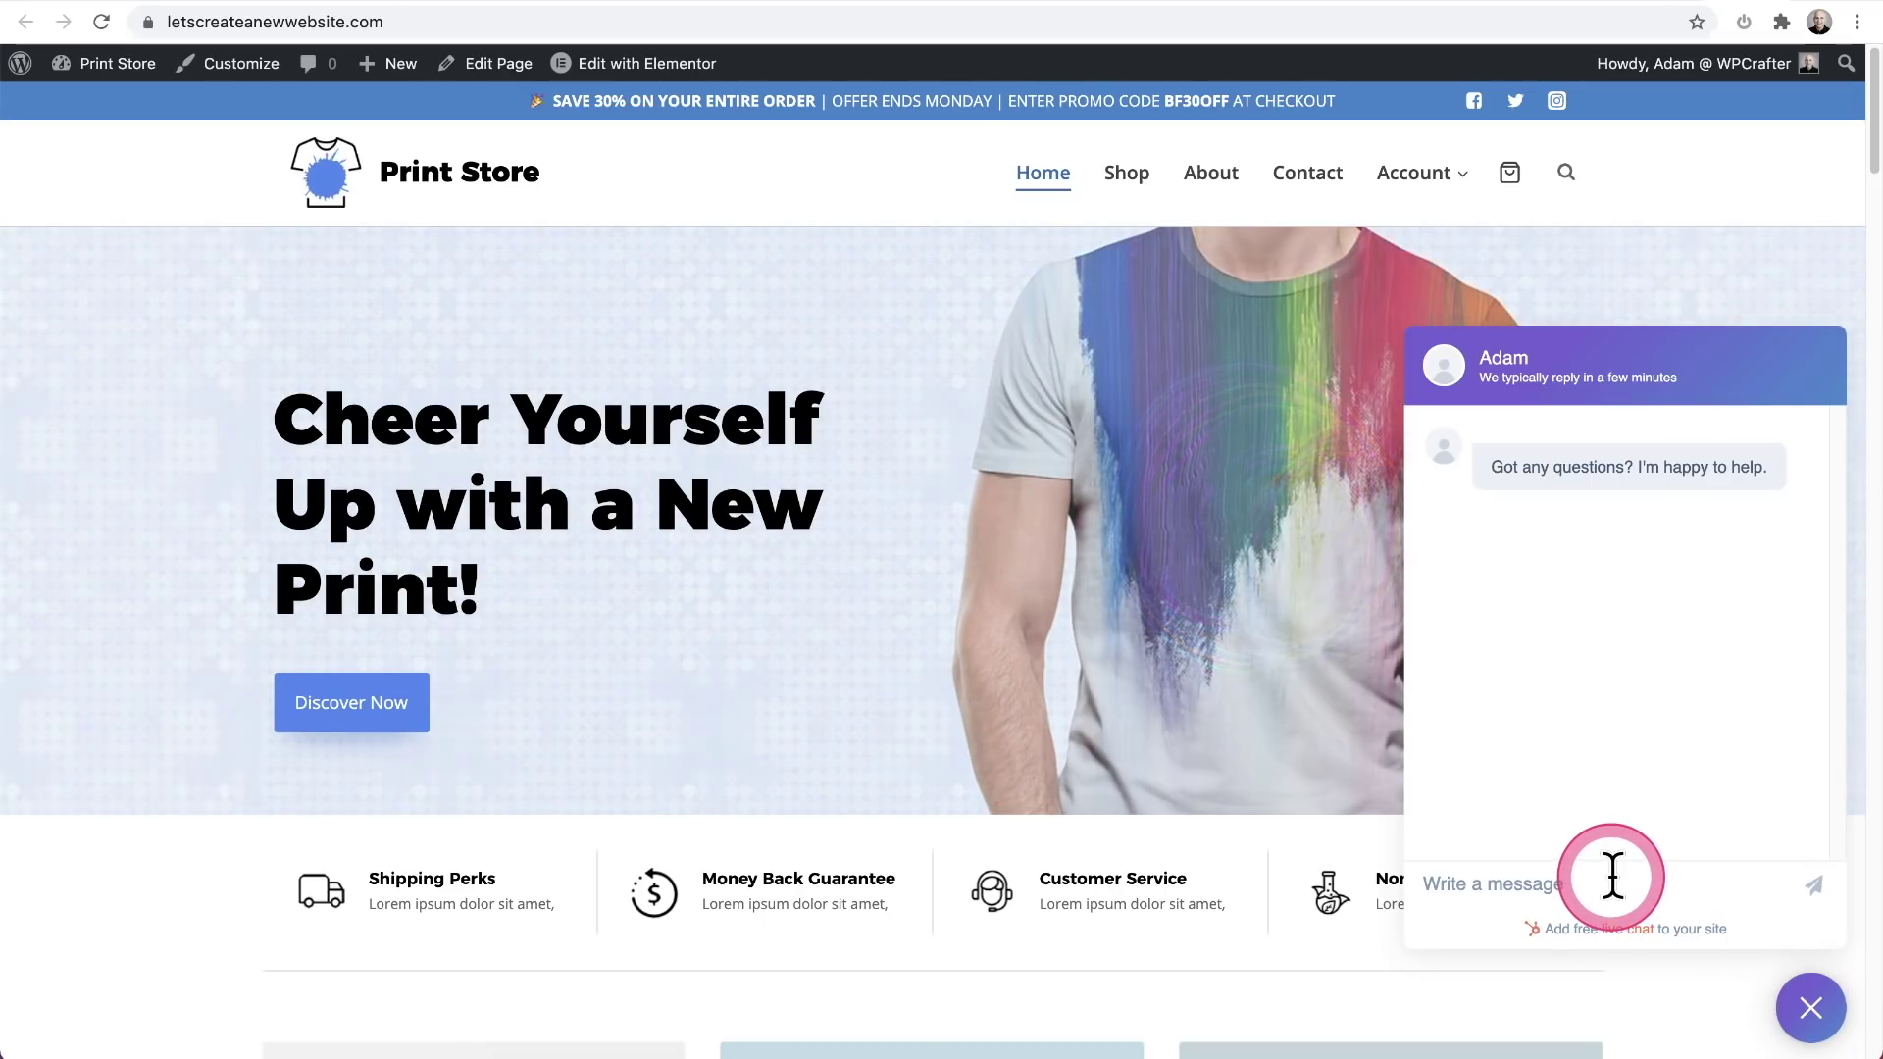
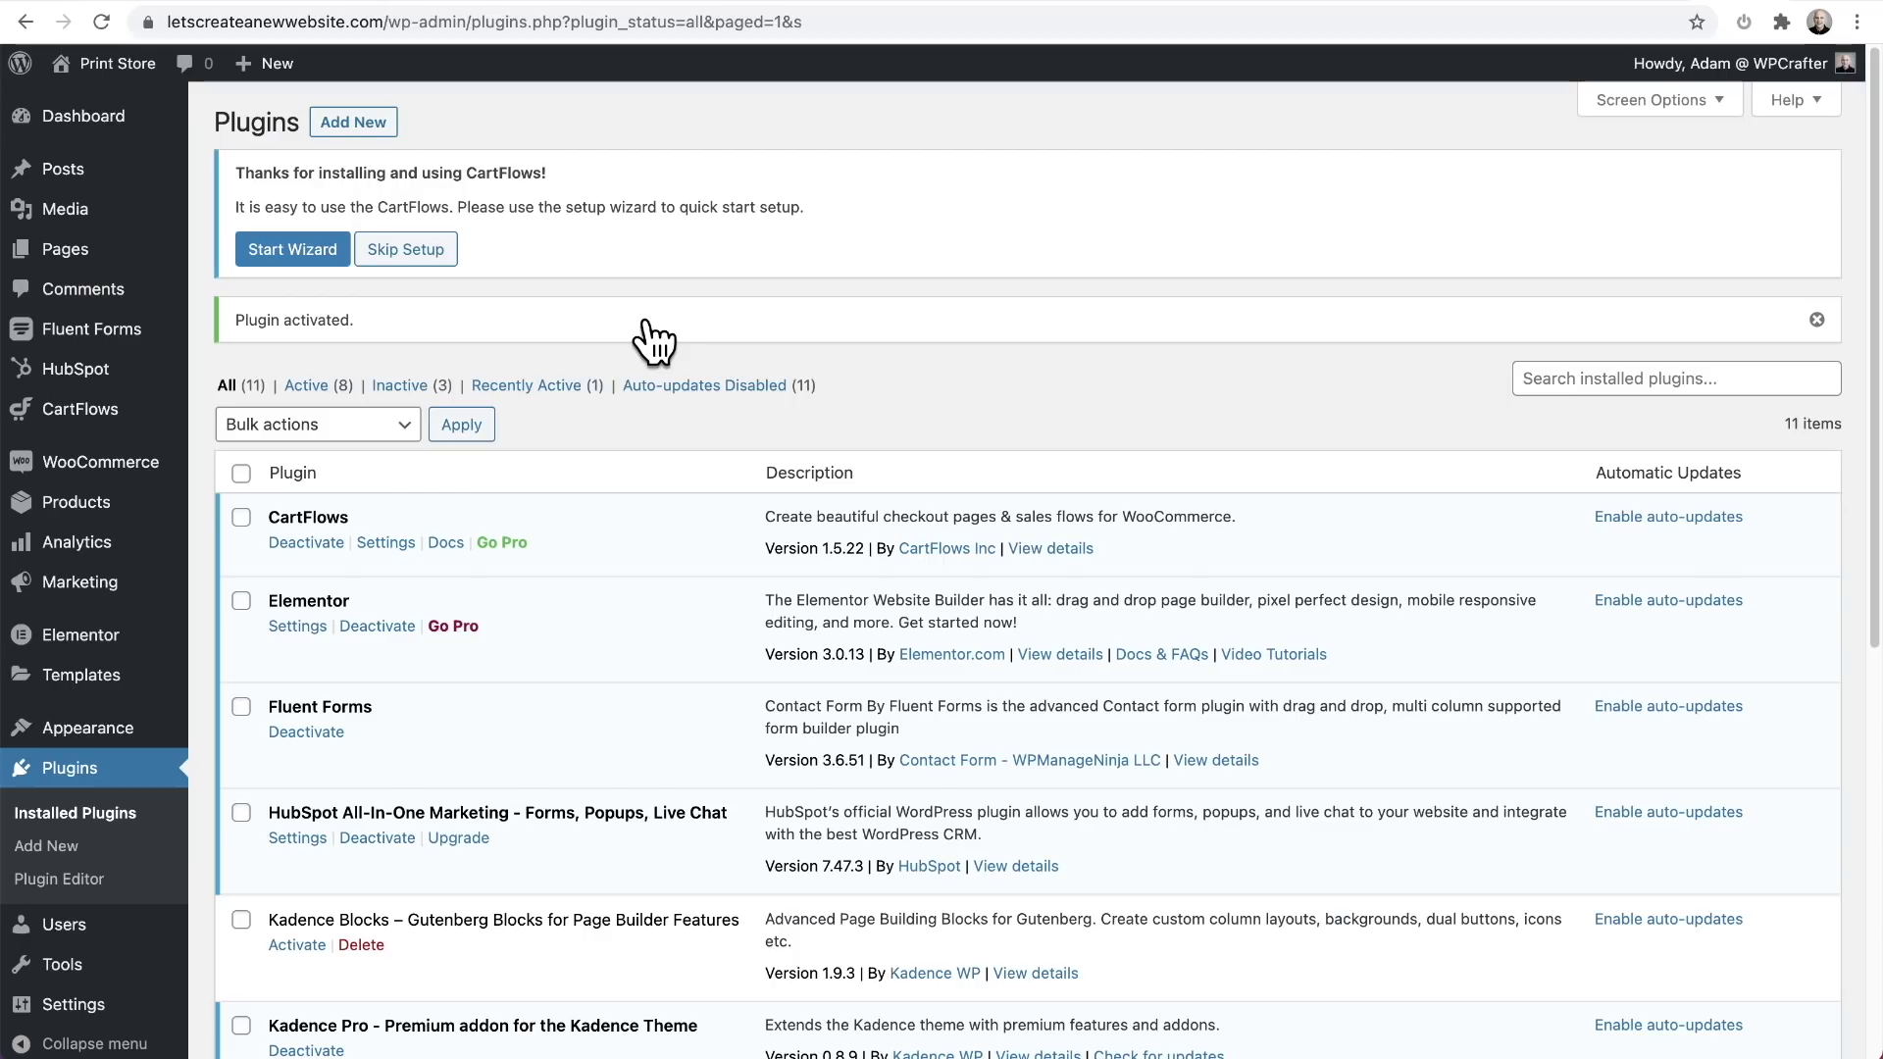
Run the CartFlows setup wizard, compare the page builder choices, keep Elementor and continue.
left_click(287, 251)
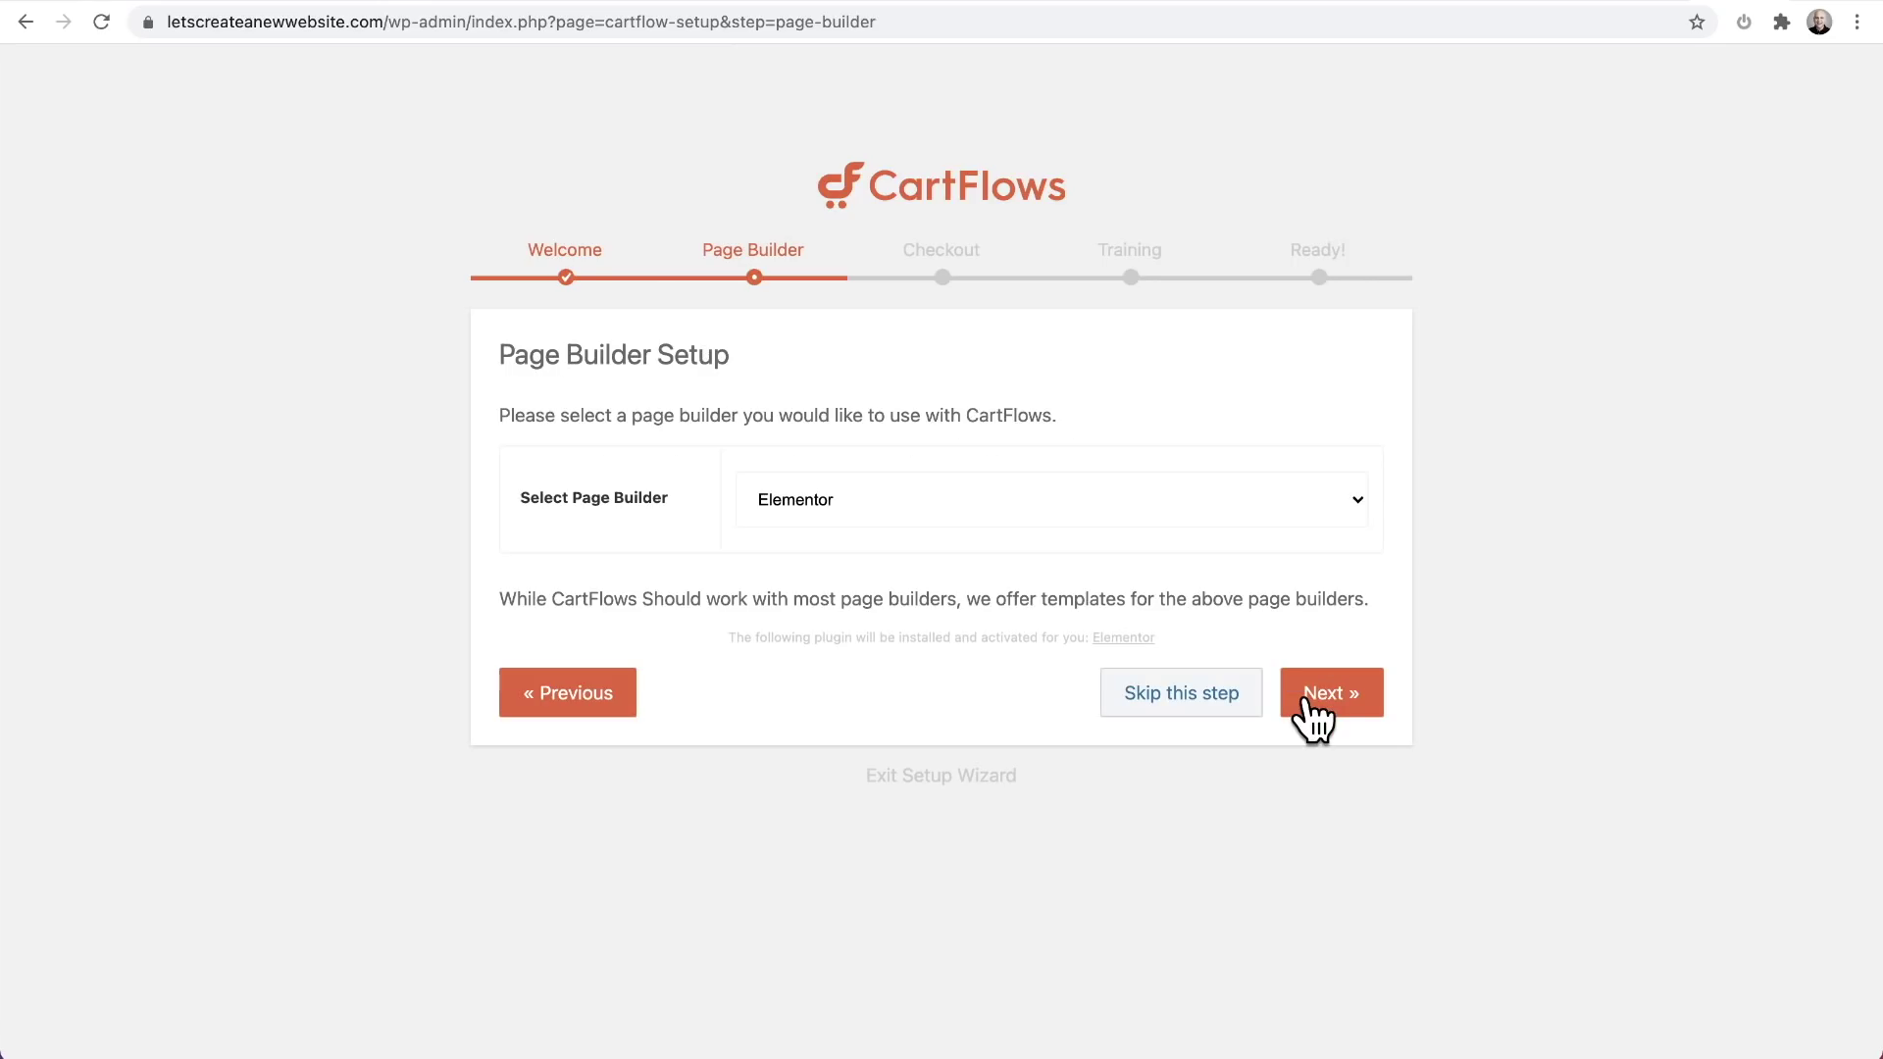
left_click(1333, 500)
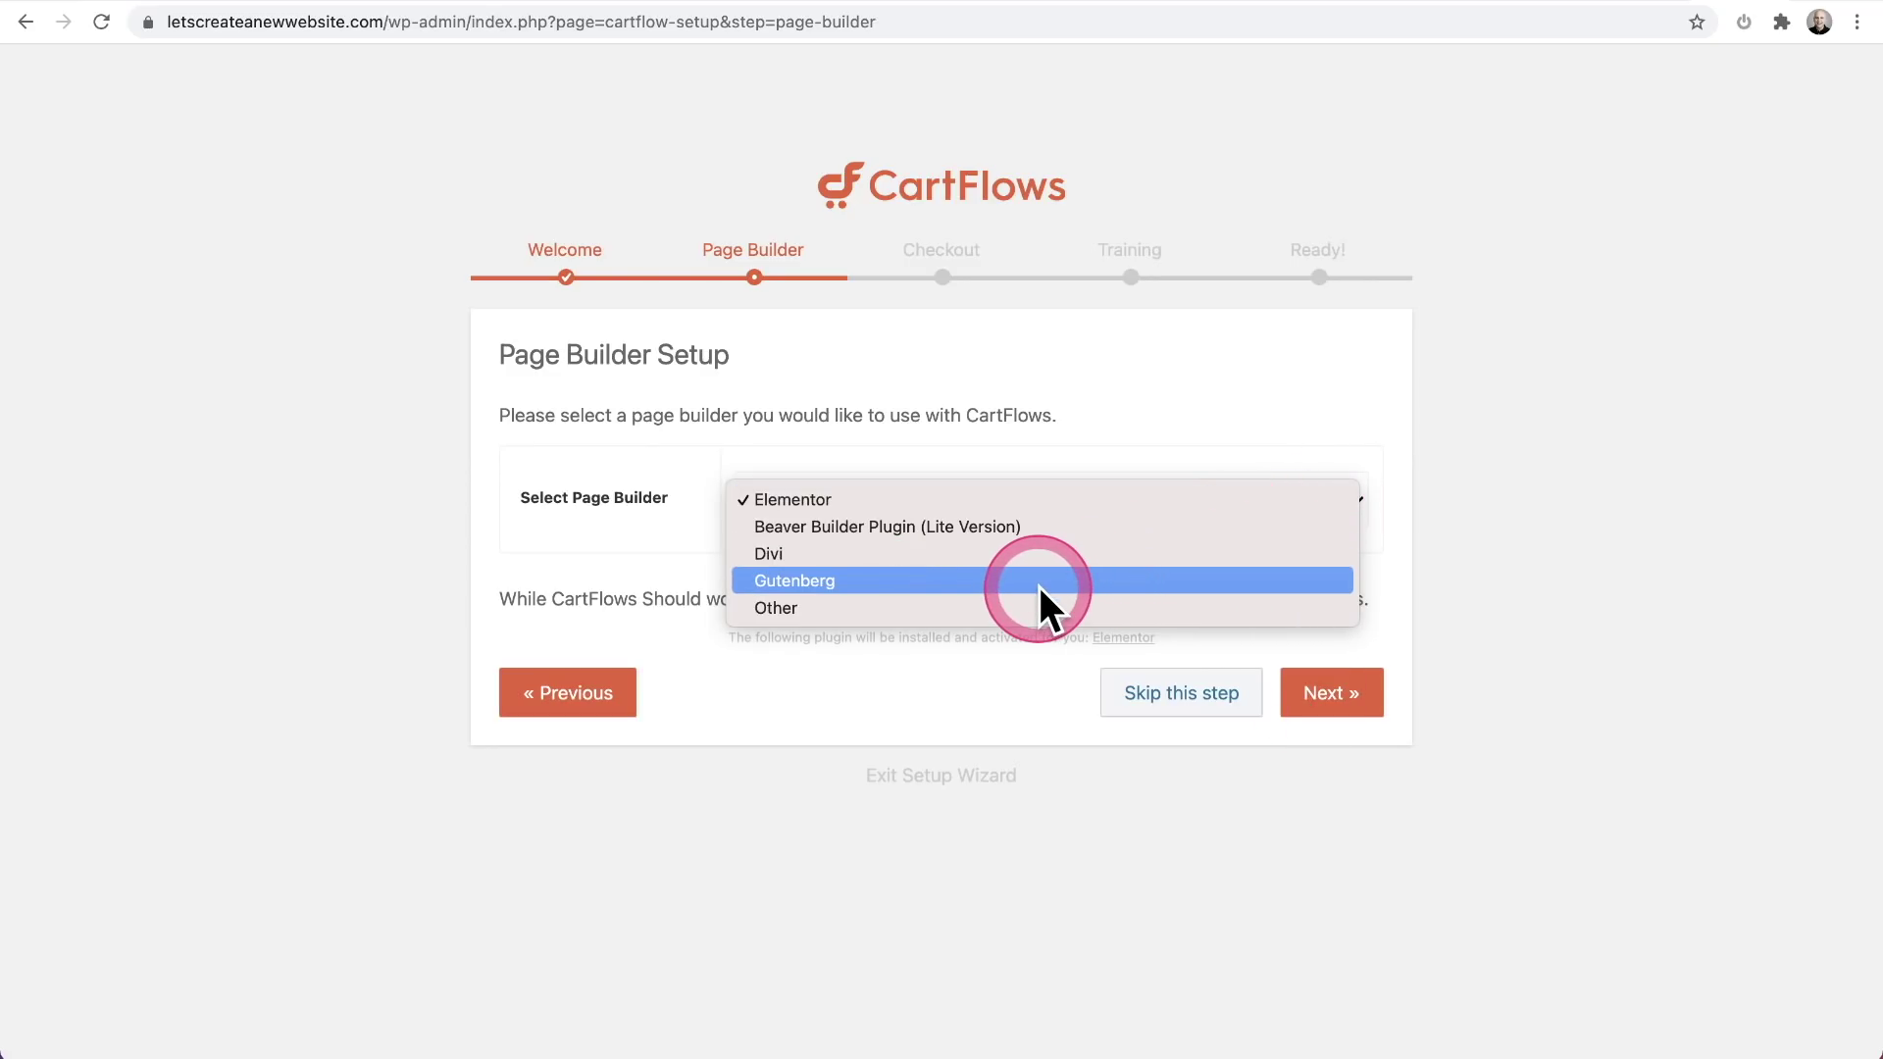
left_click(1049, 602)
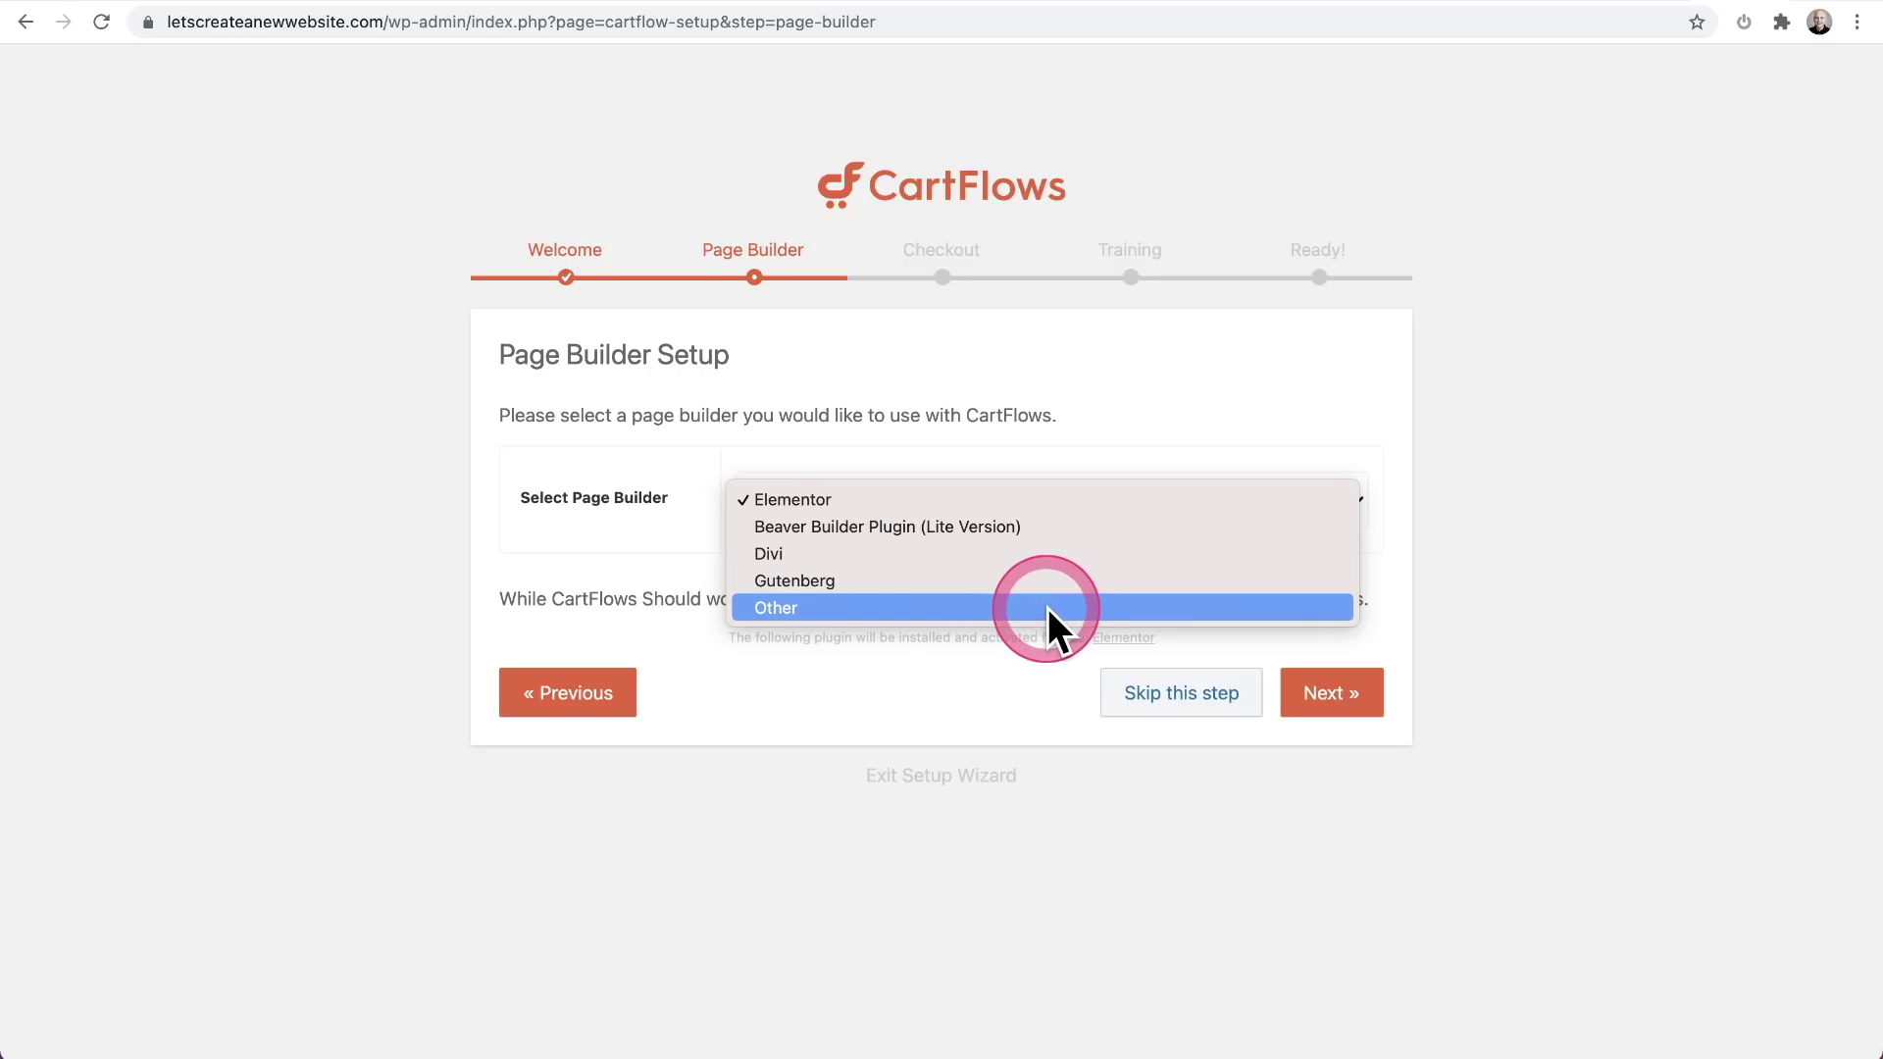
left_click(966, 659)
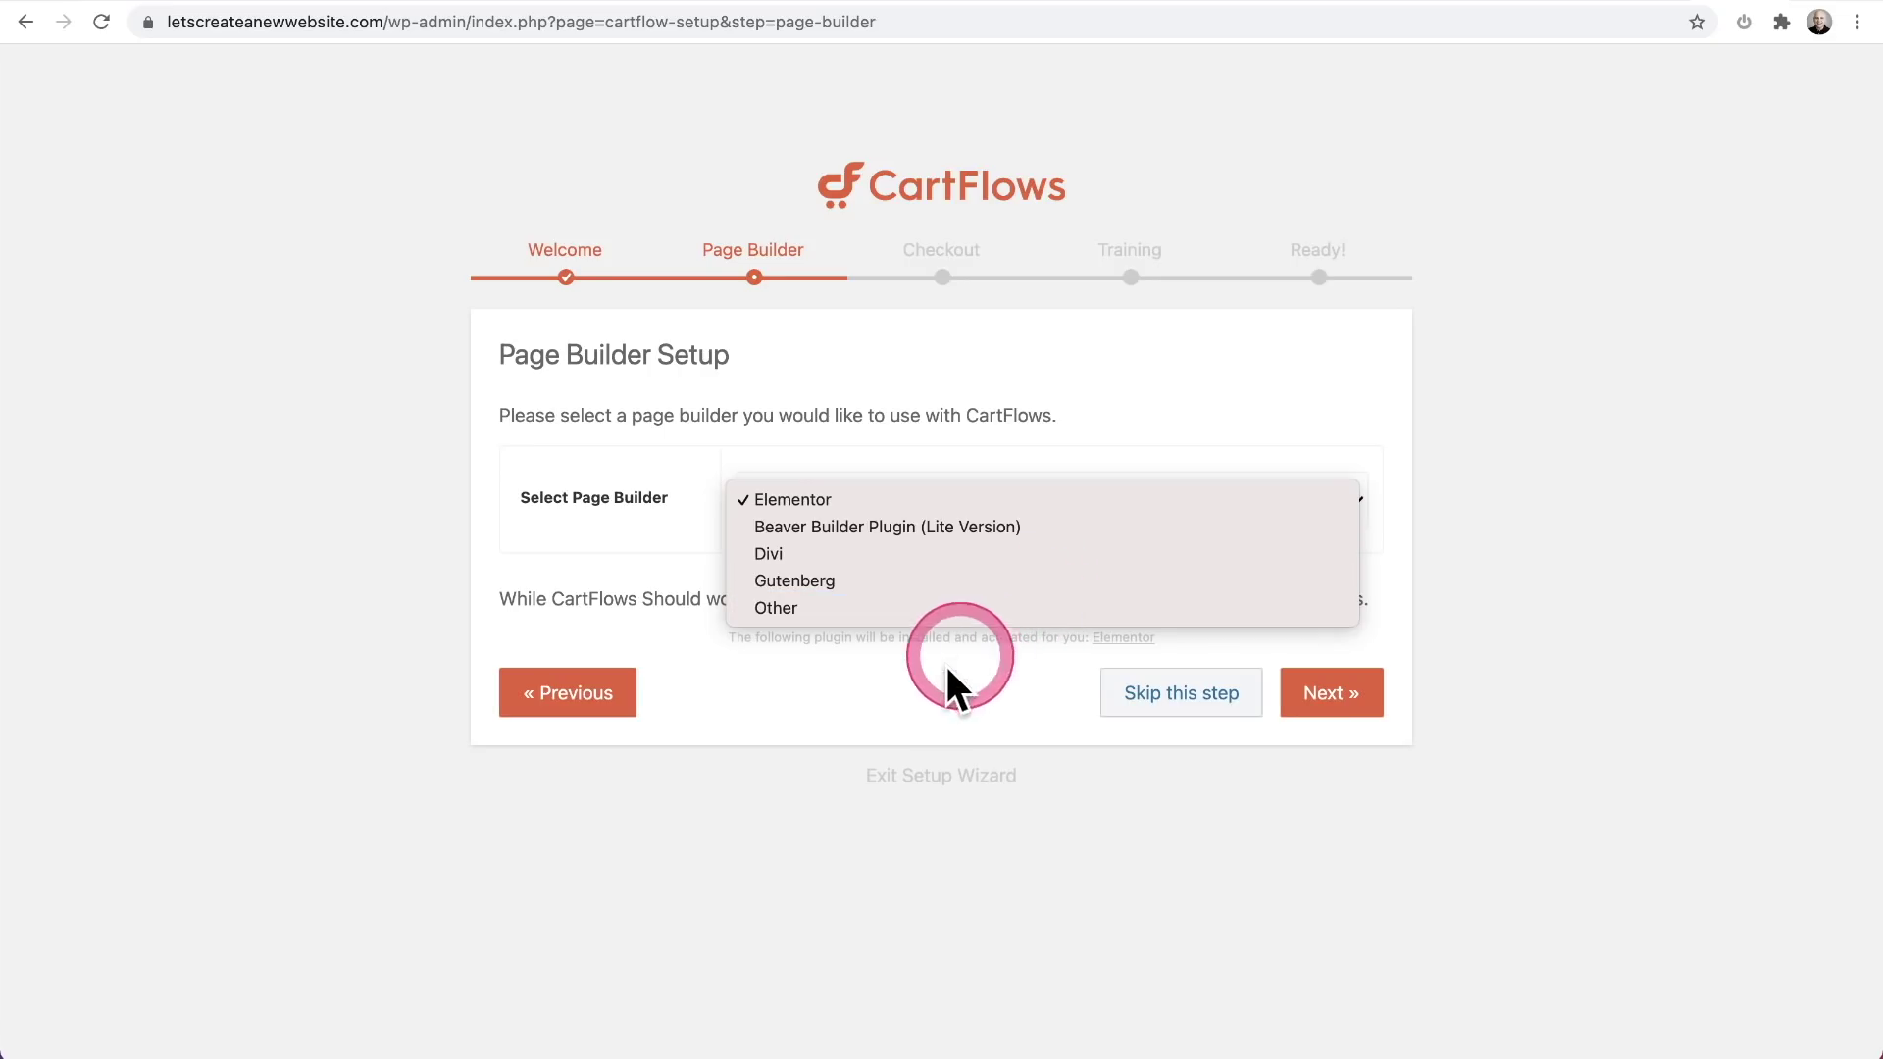
left_click(1332, 697)
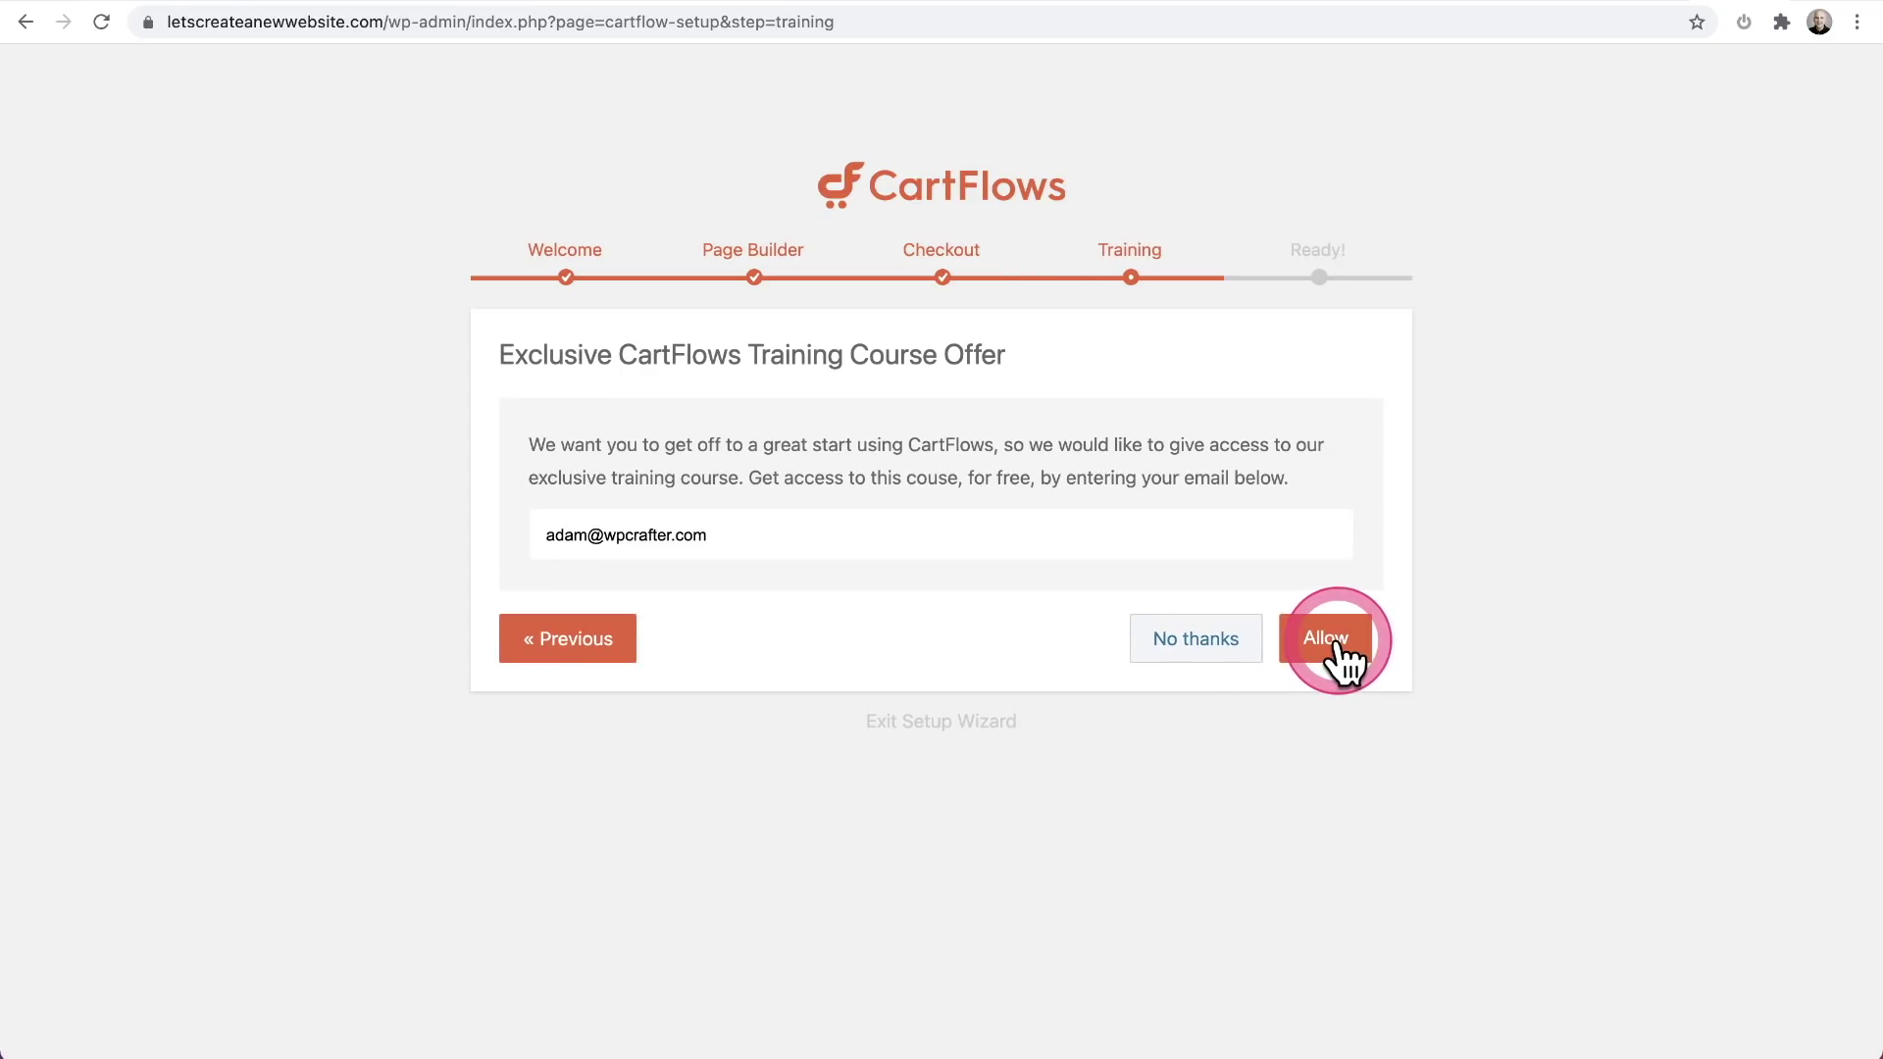
Accept the free CartFlows training course offer and finish the setup wizard.
left_click(1337, 642)
left_click(990, 735)
left_click(967, 709)
left_click(667, 757)
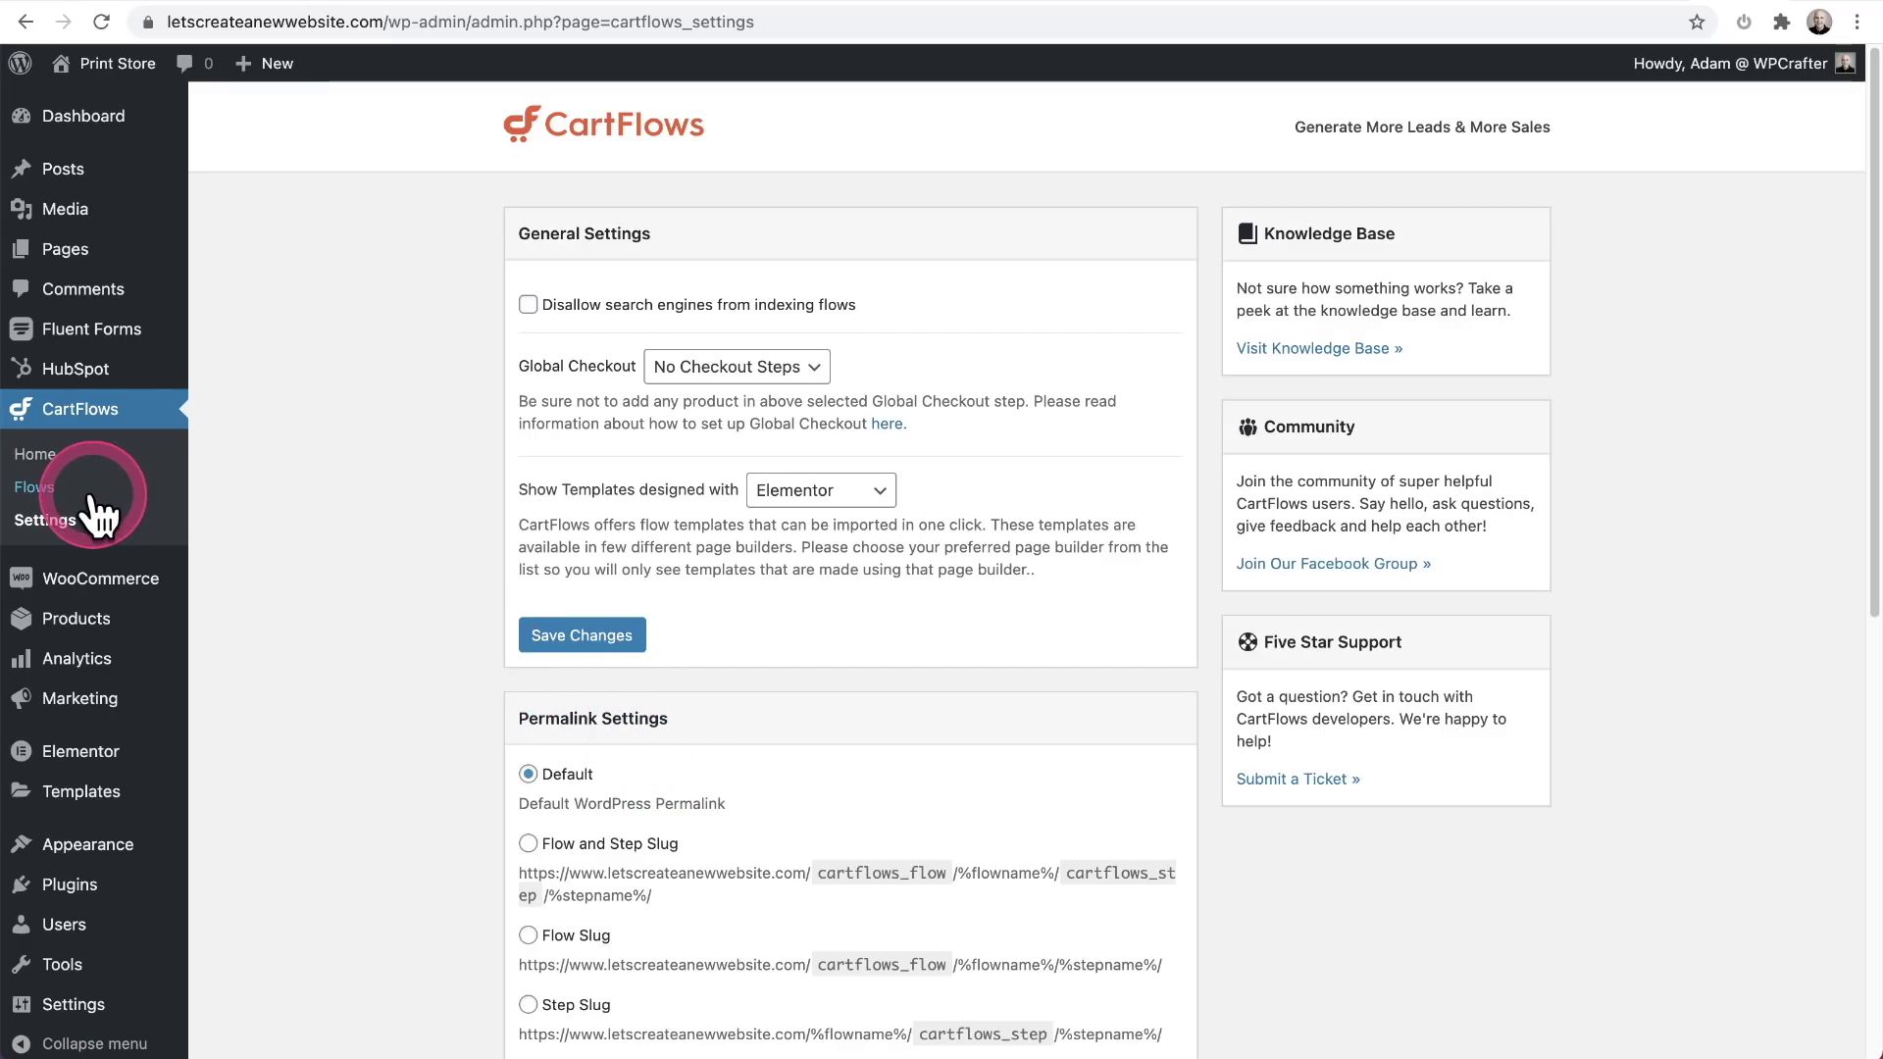
Start adding a new CartFlows flow and browse the ready templates in the Flows Library.
left_click(46, 491)
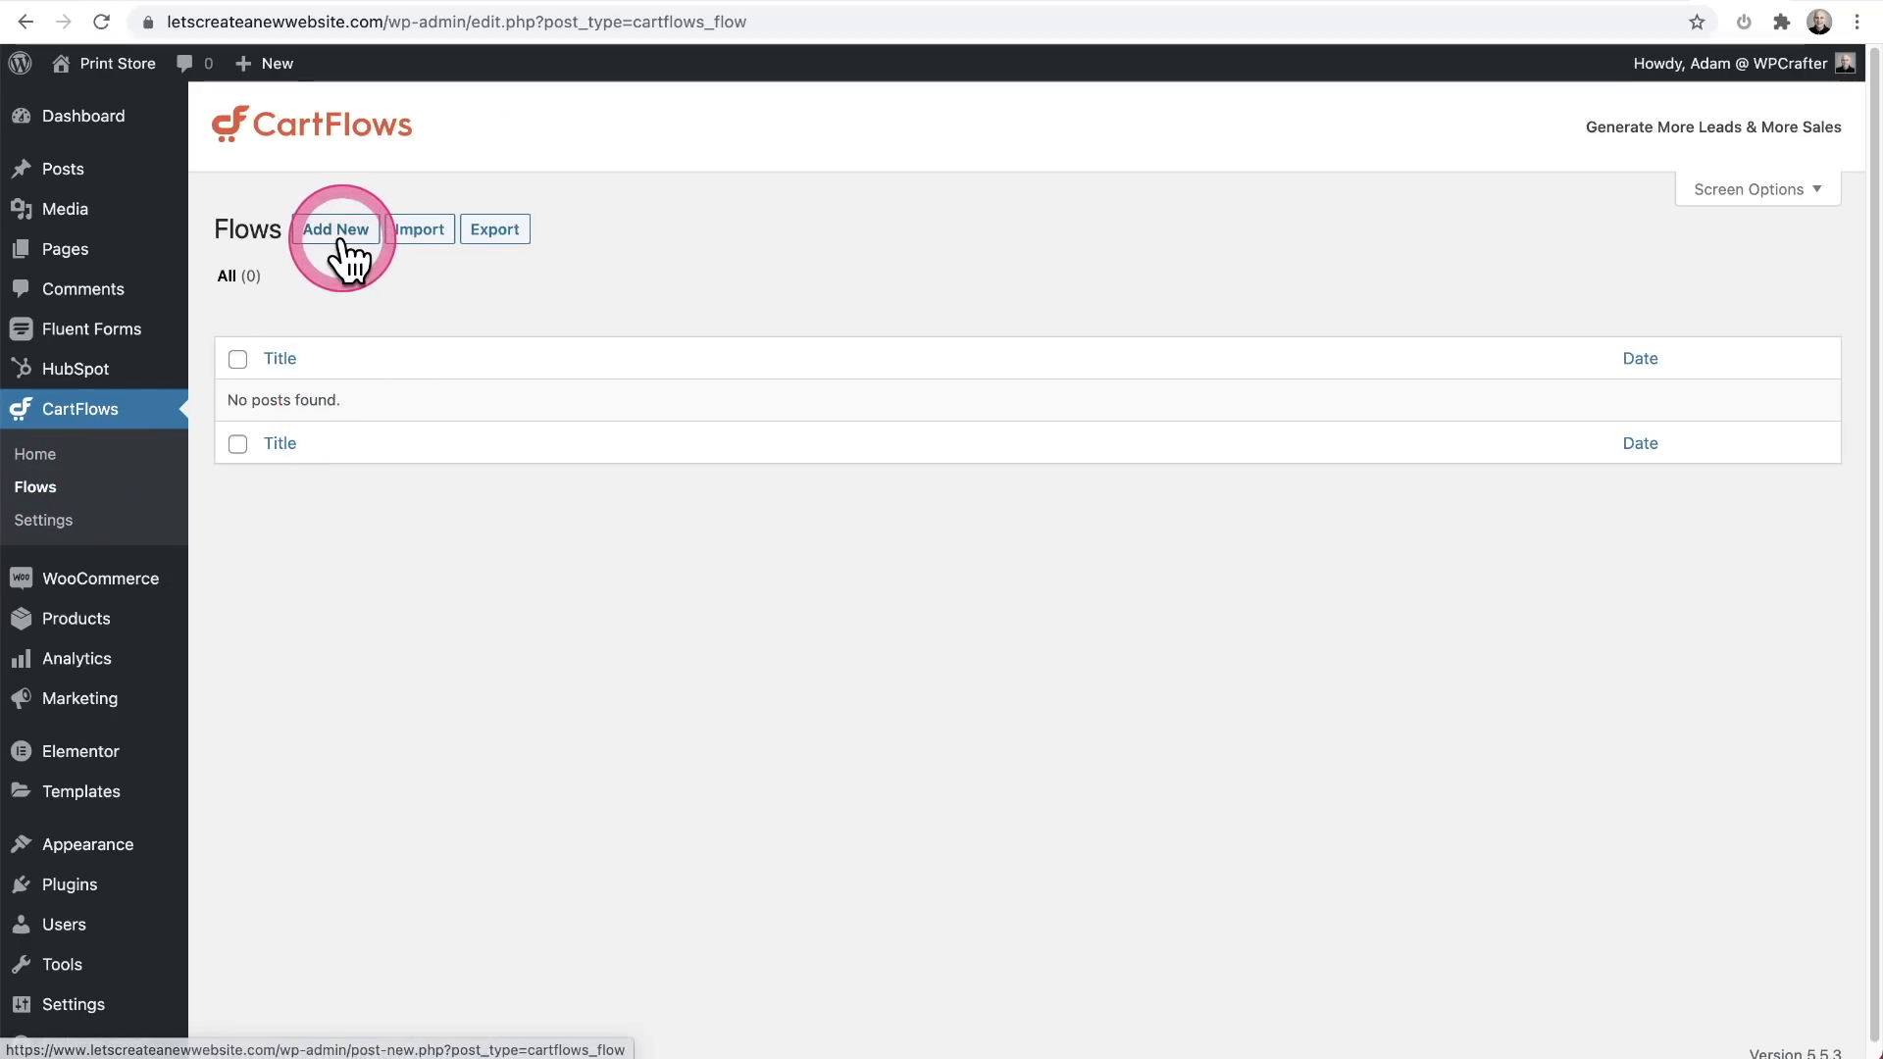
left_click(343, 232)
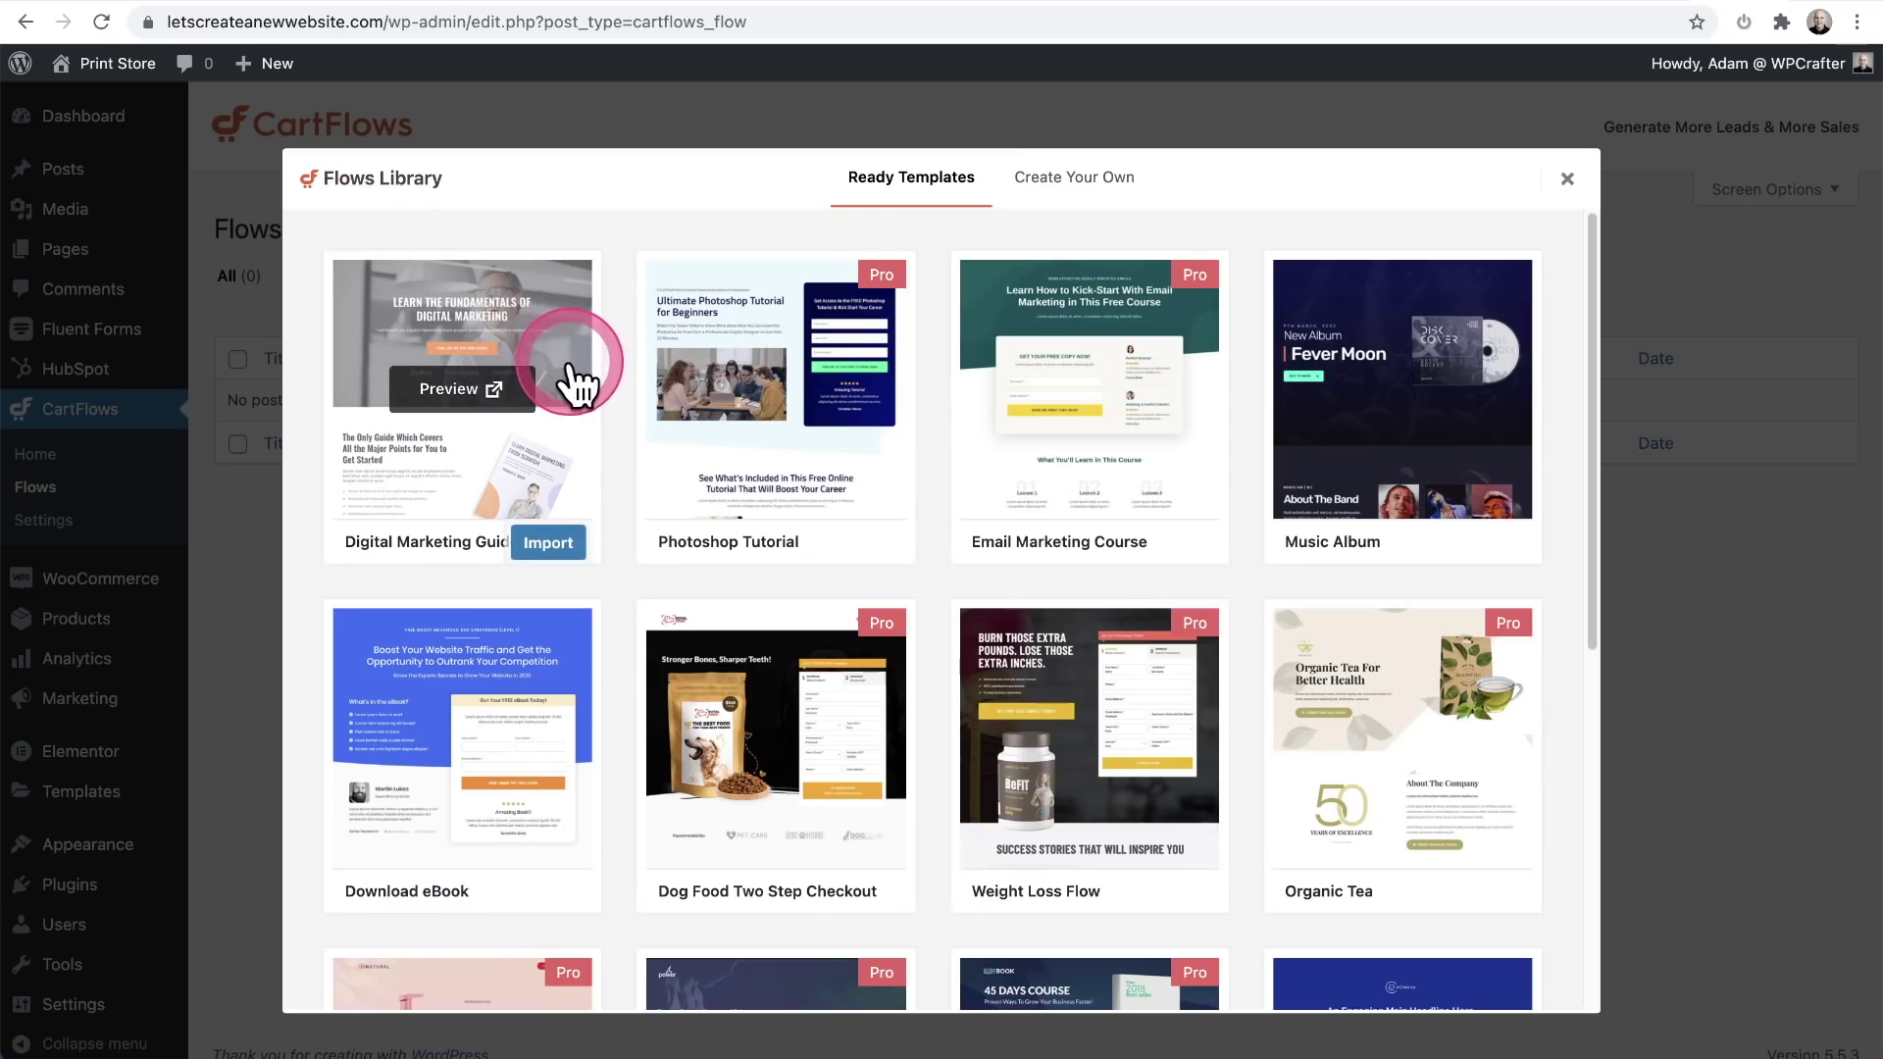
scroll(617, 400, "down", 5)
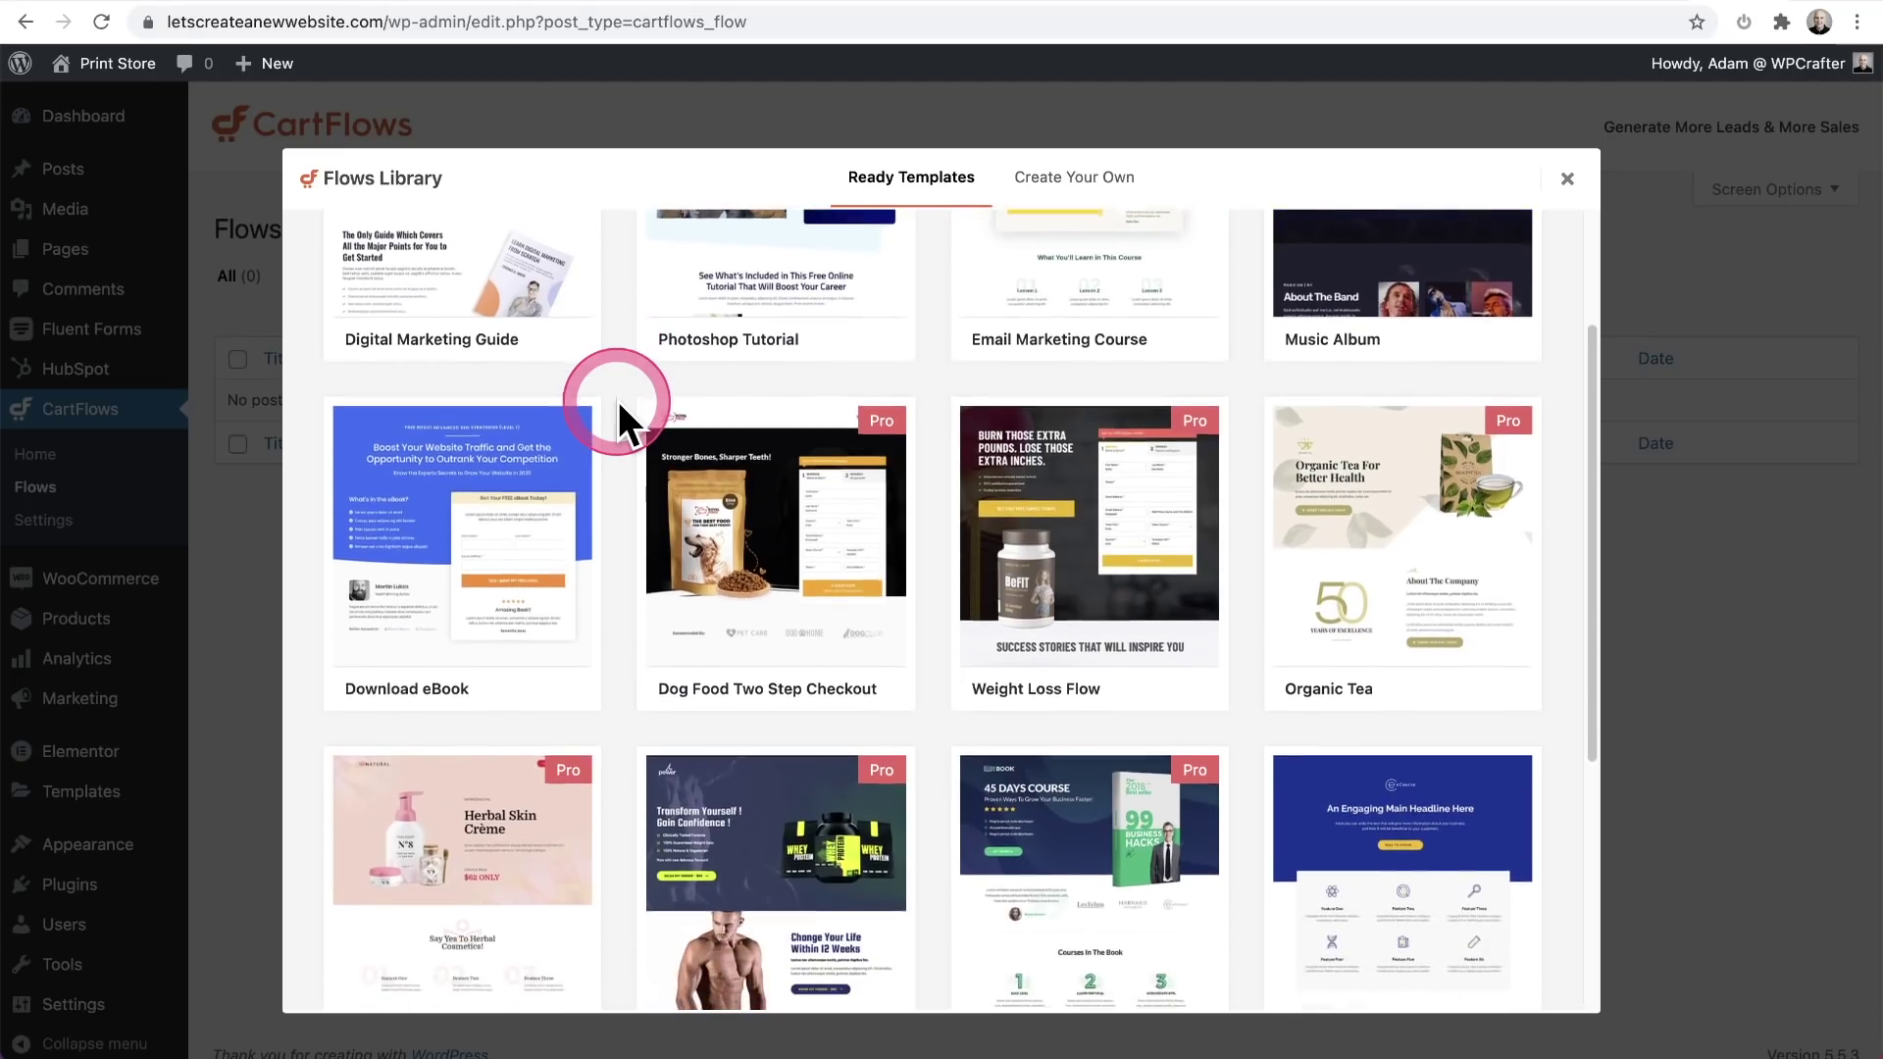
scroll(618, 400, "down", 3)
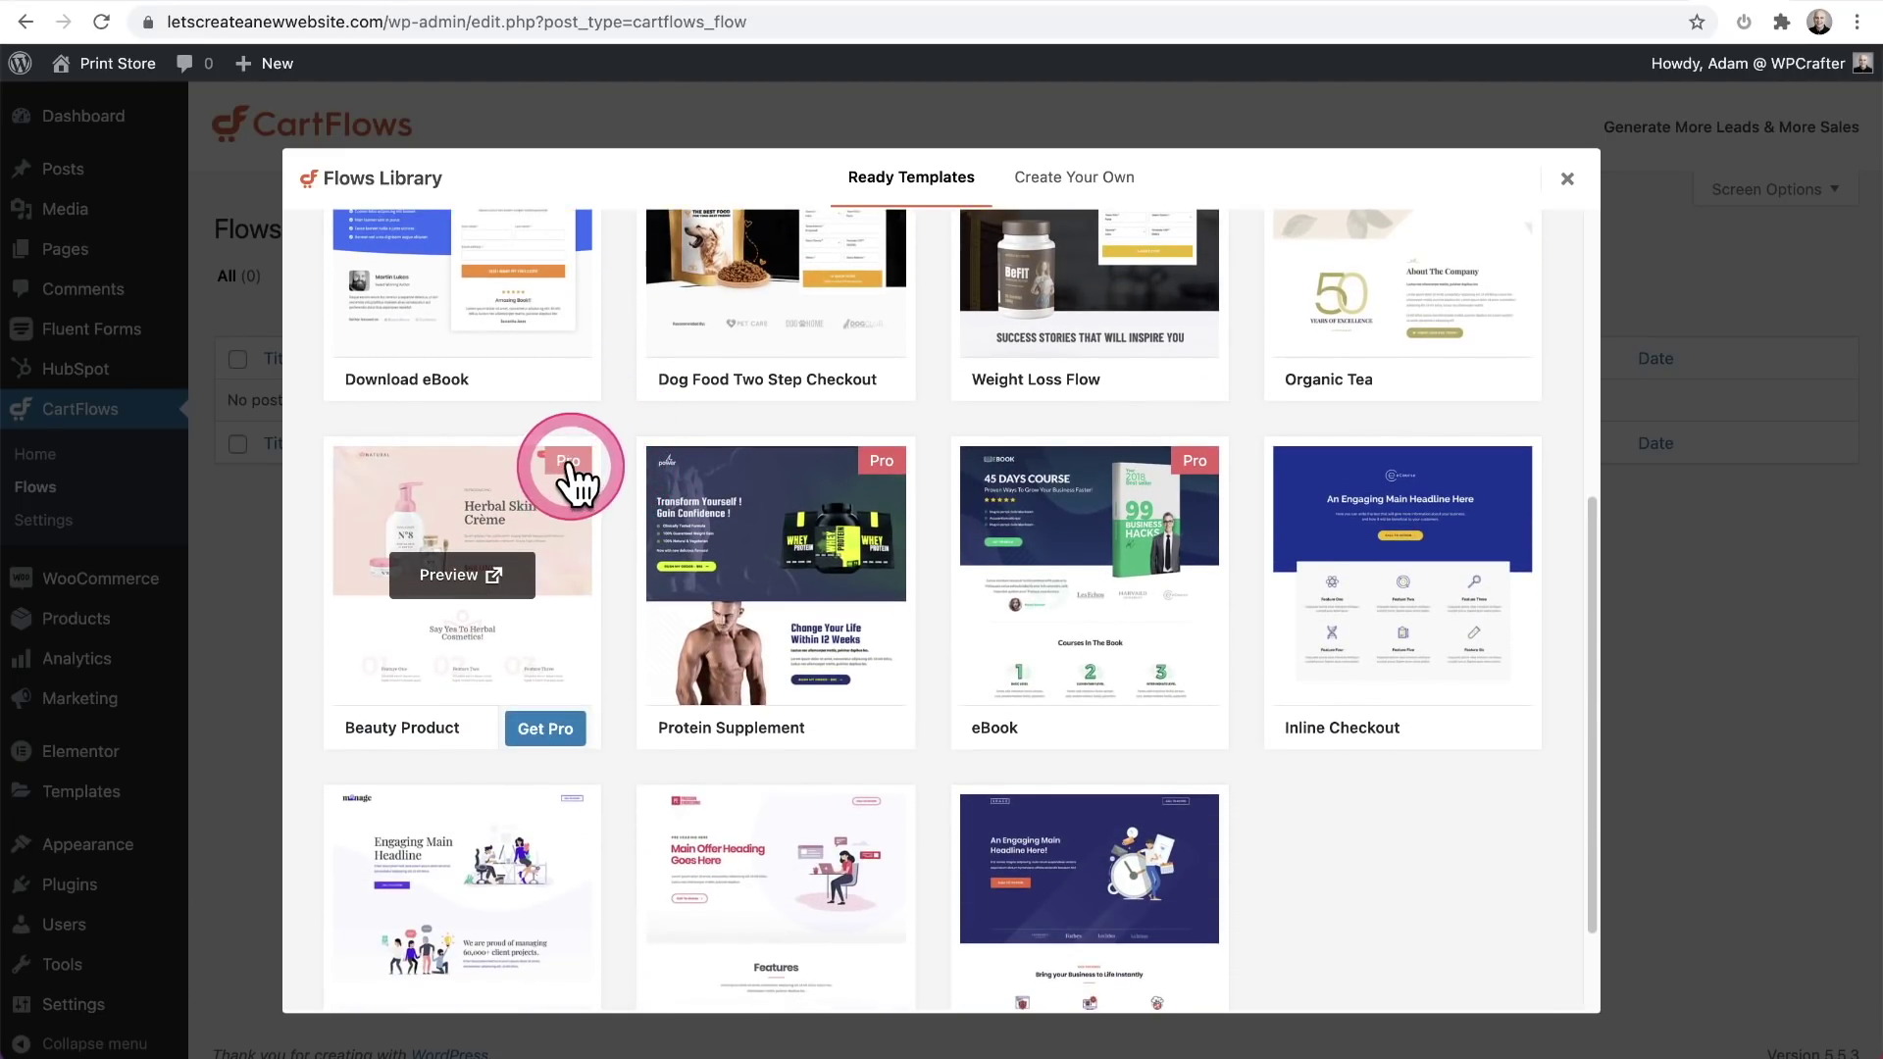
mouse_move(647, 463)
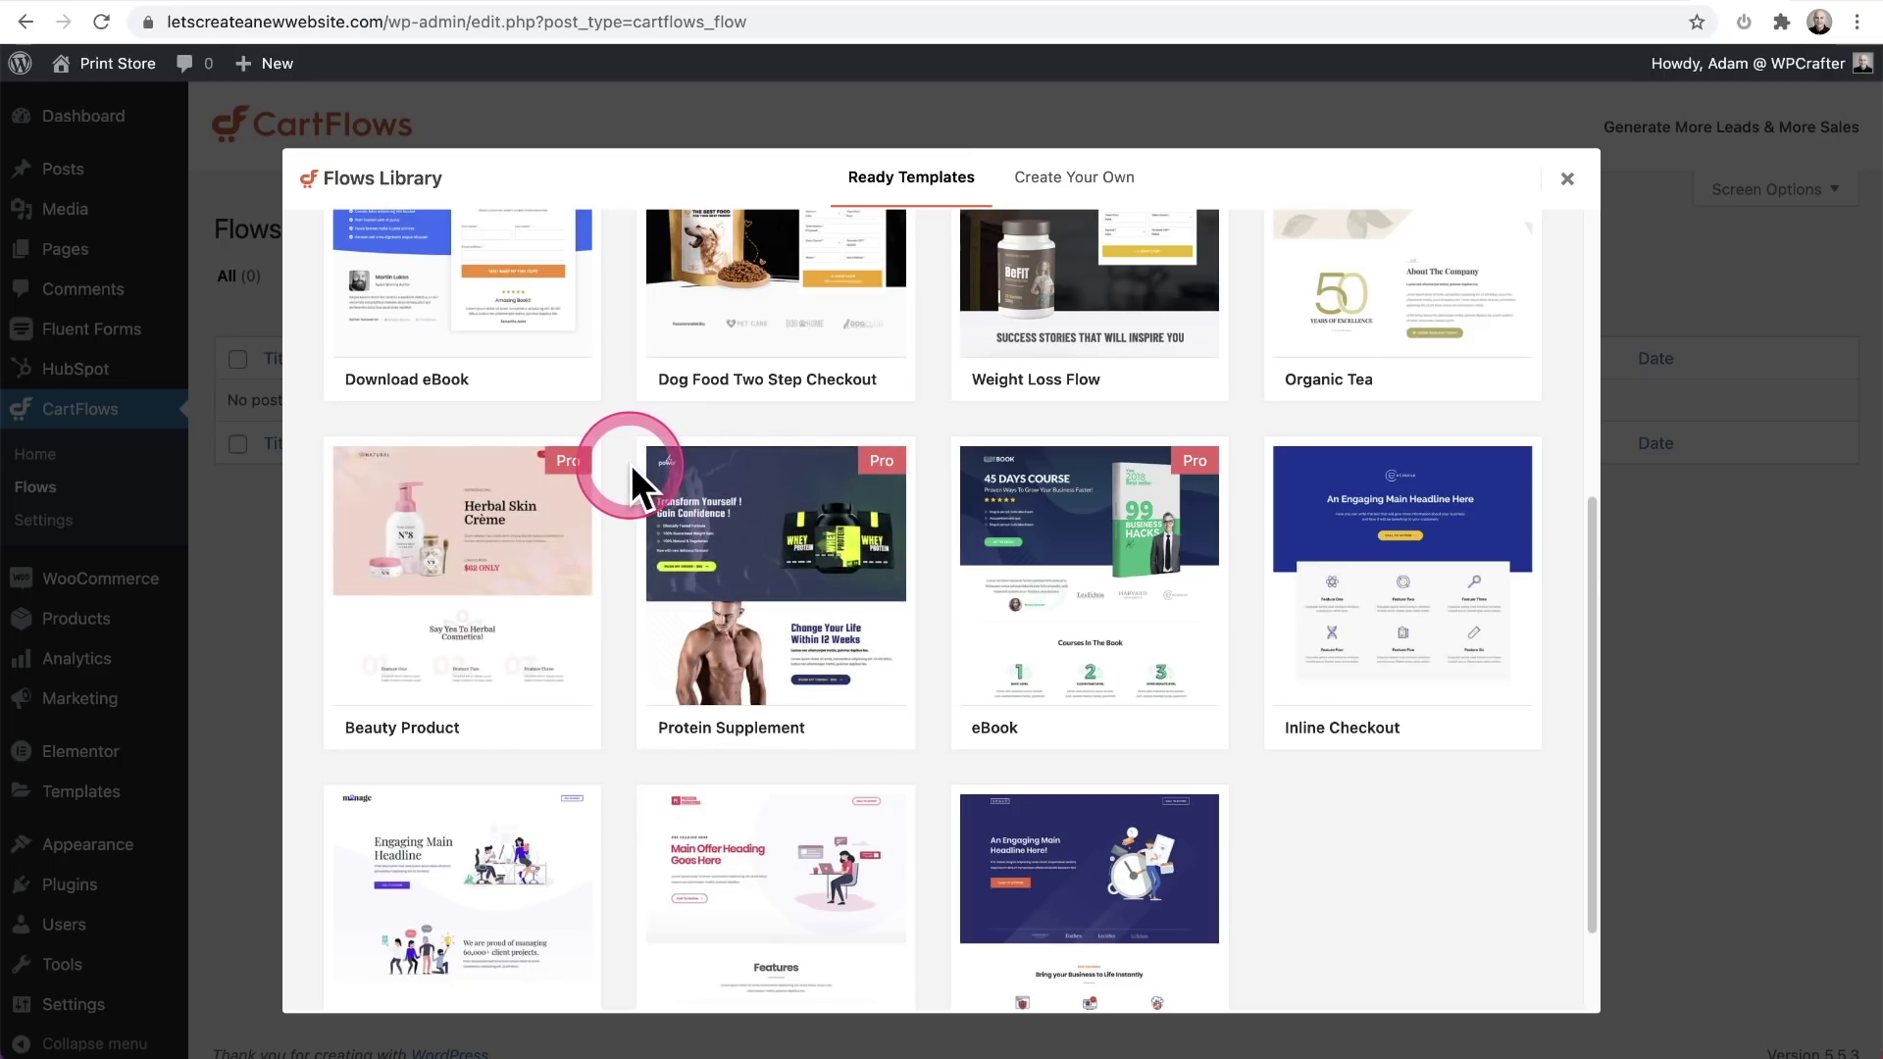
scroll(614, 459, "down", 2)
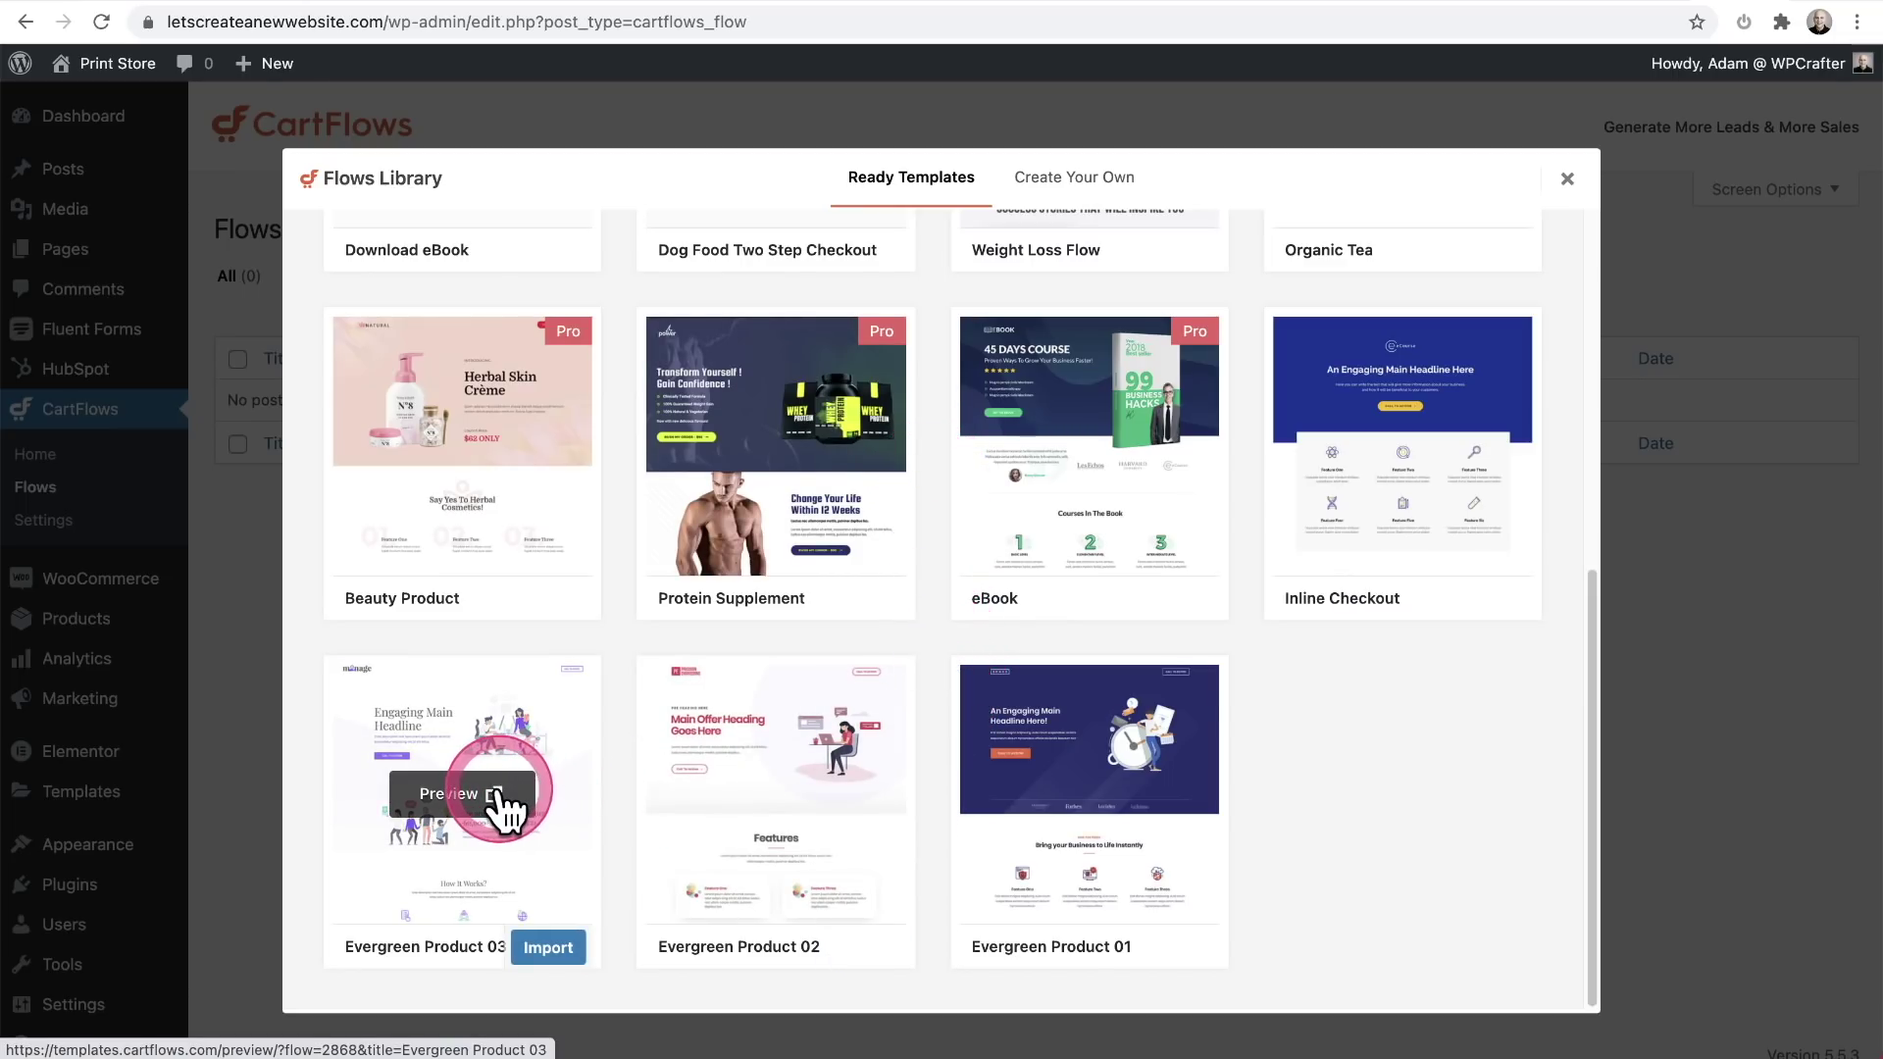
Preview the checkout page of the Evergreen Product 03 template and look through its fields.
left_click(495, 795)
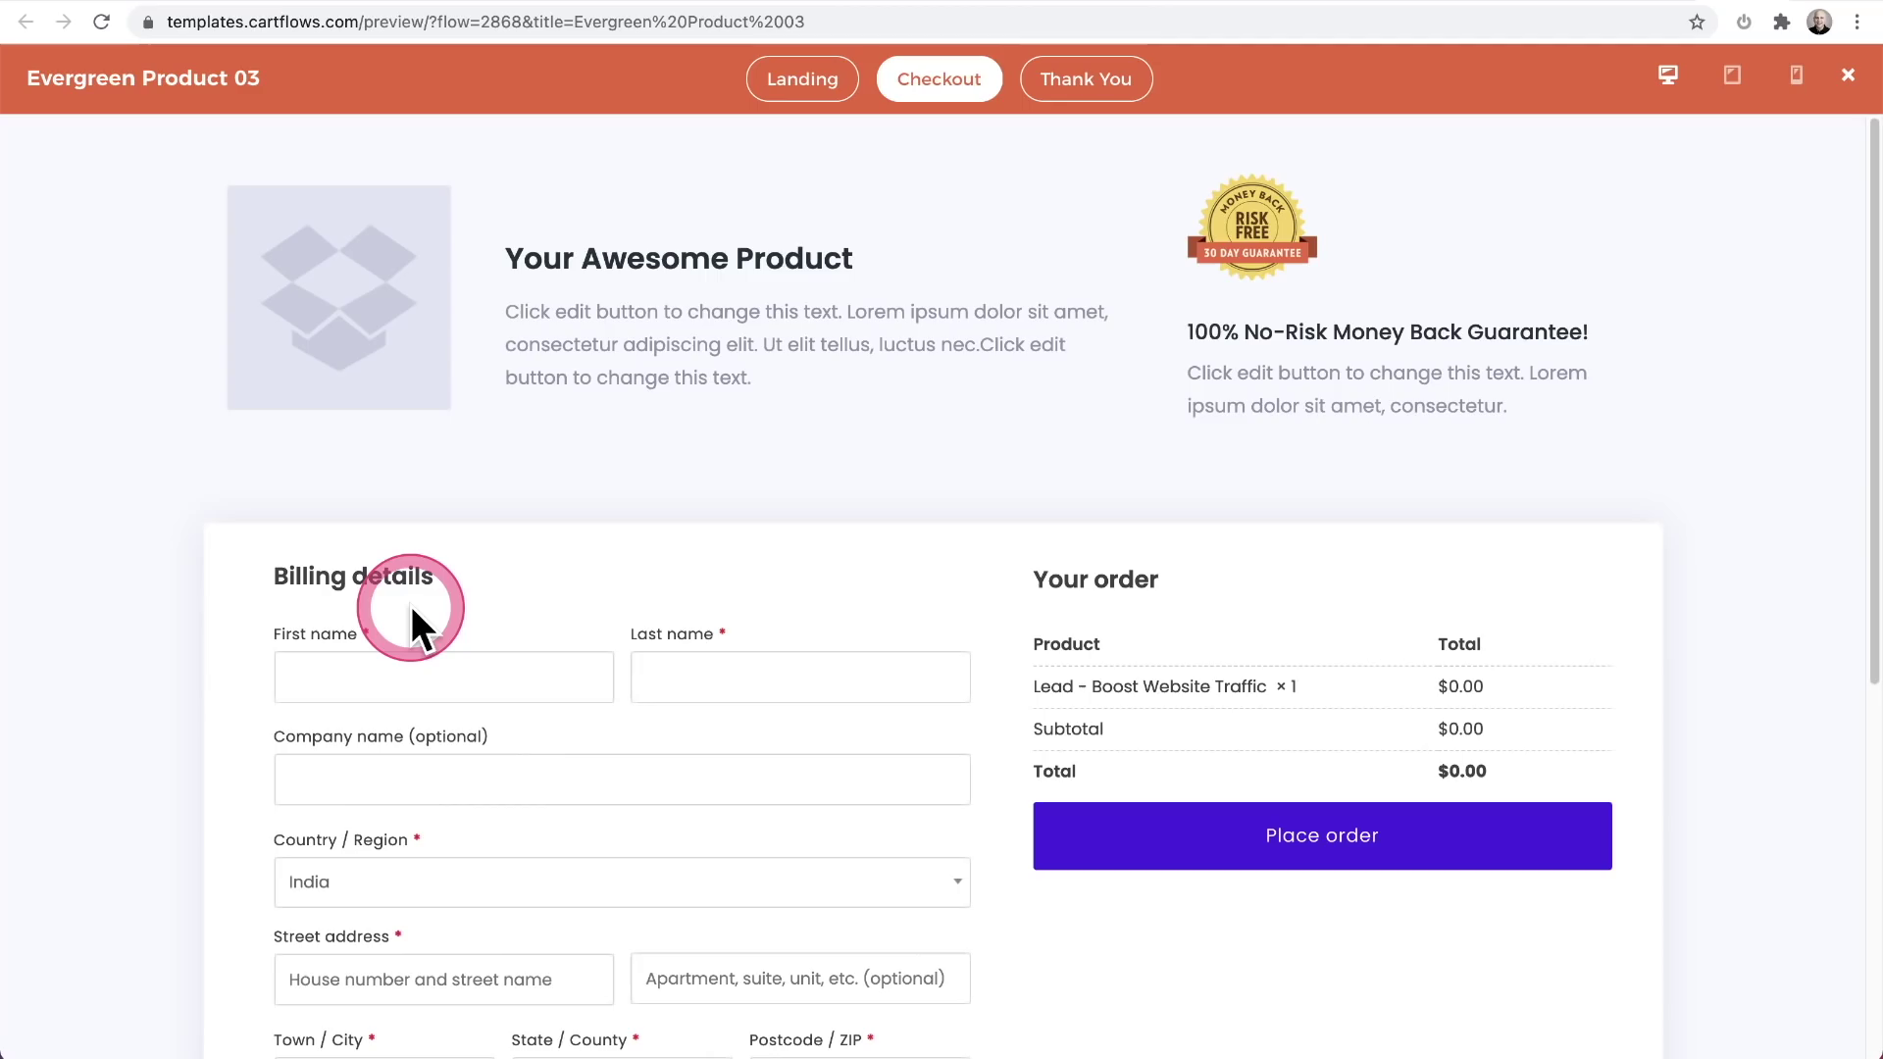
scroll(409, 604, "down", 6)
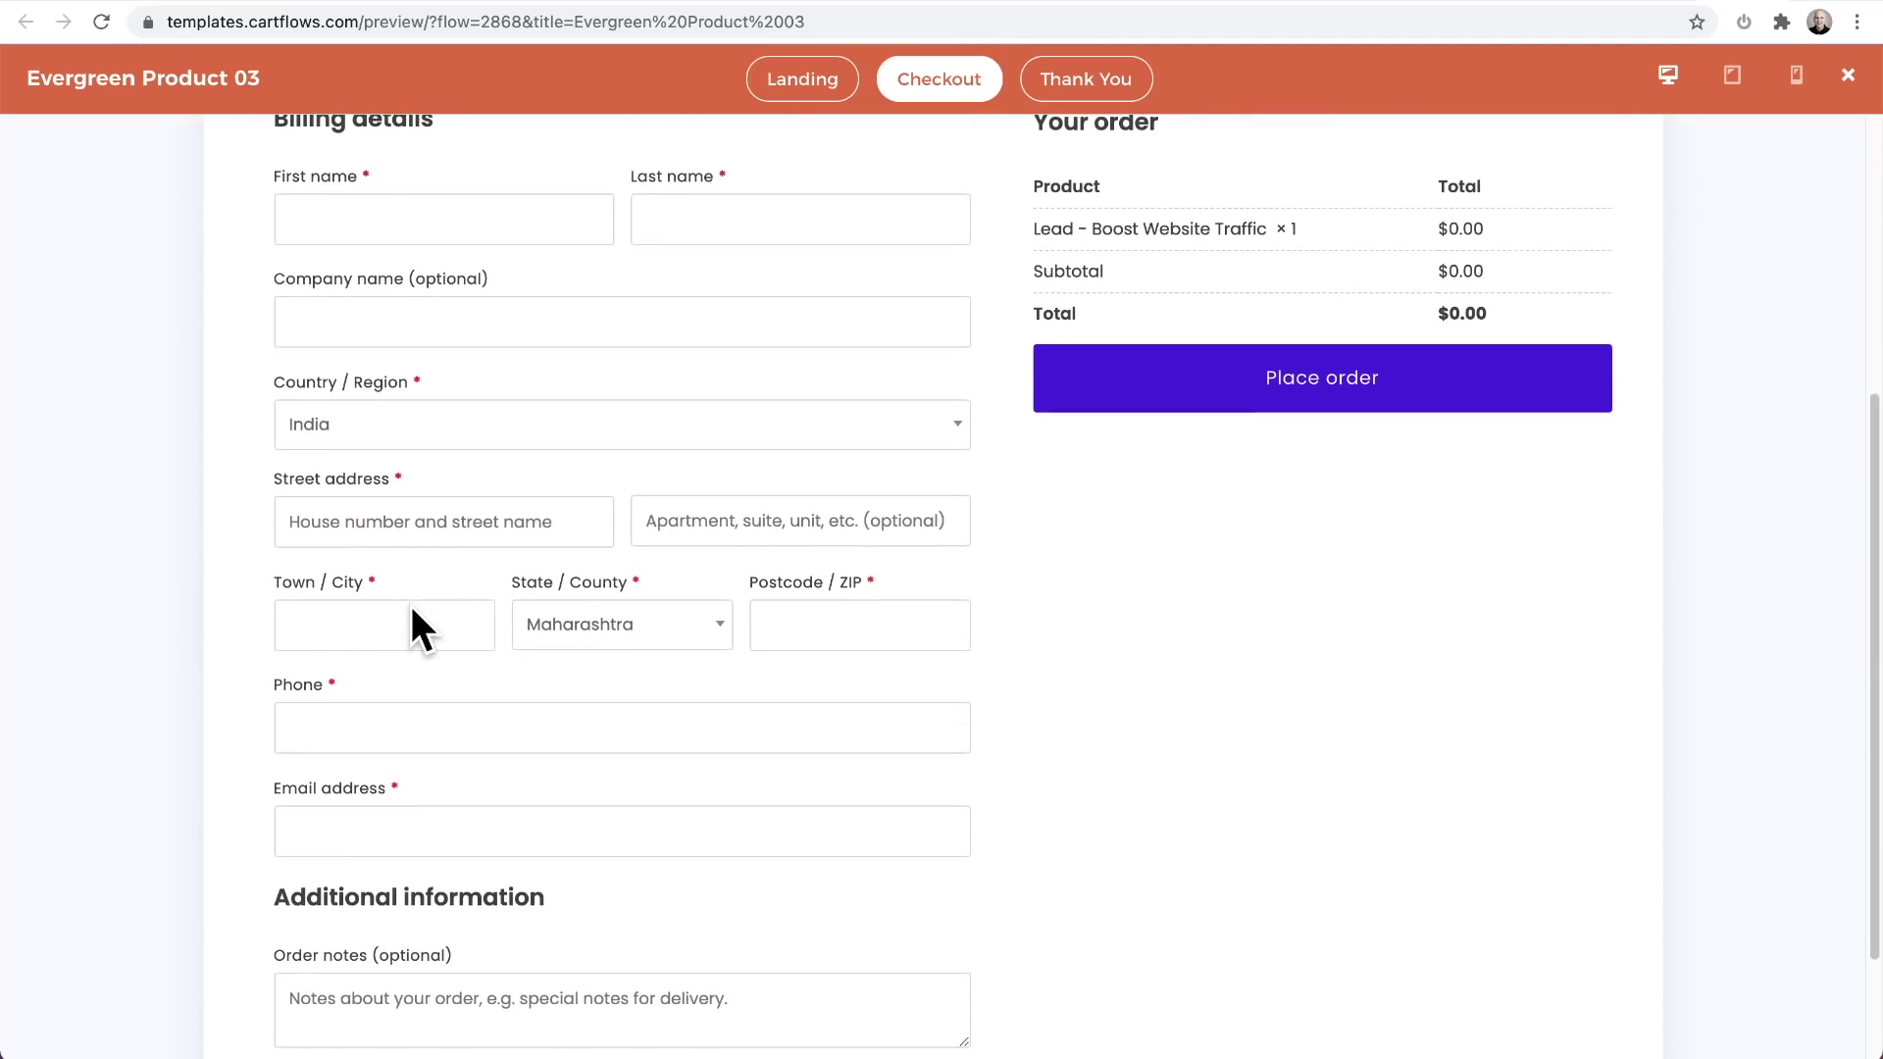
scroll(411, 604, "up", 6)
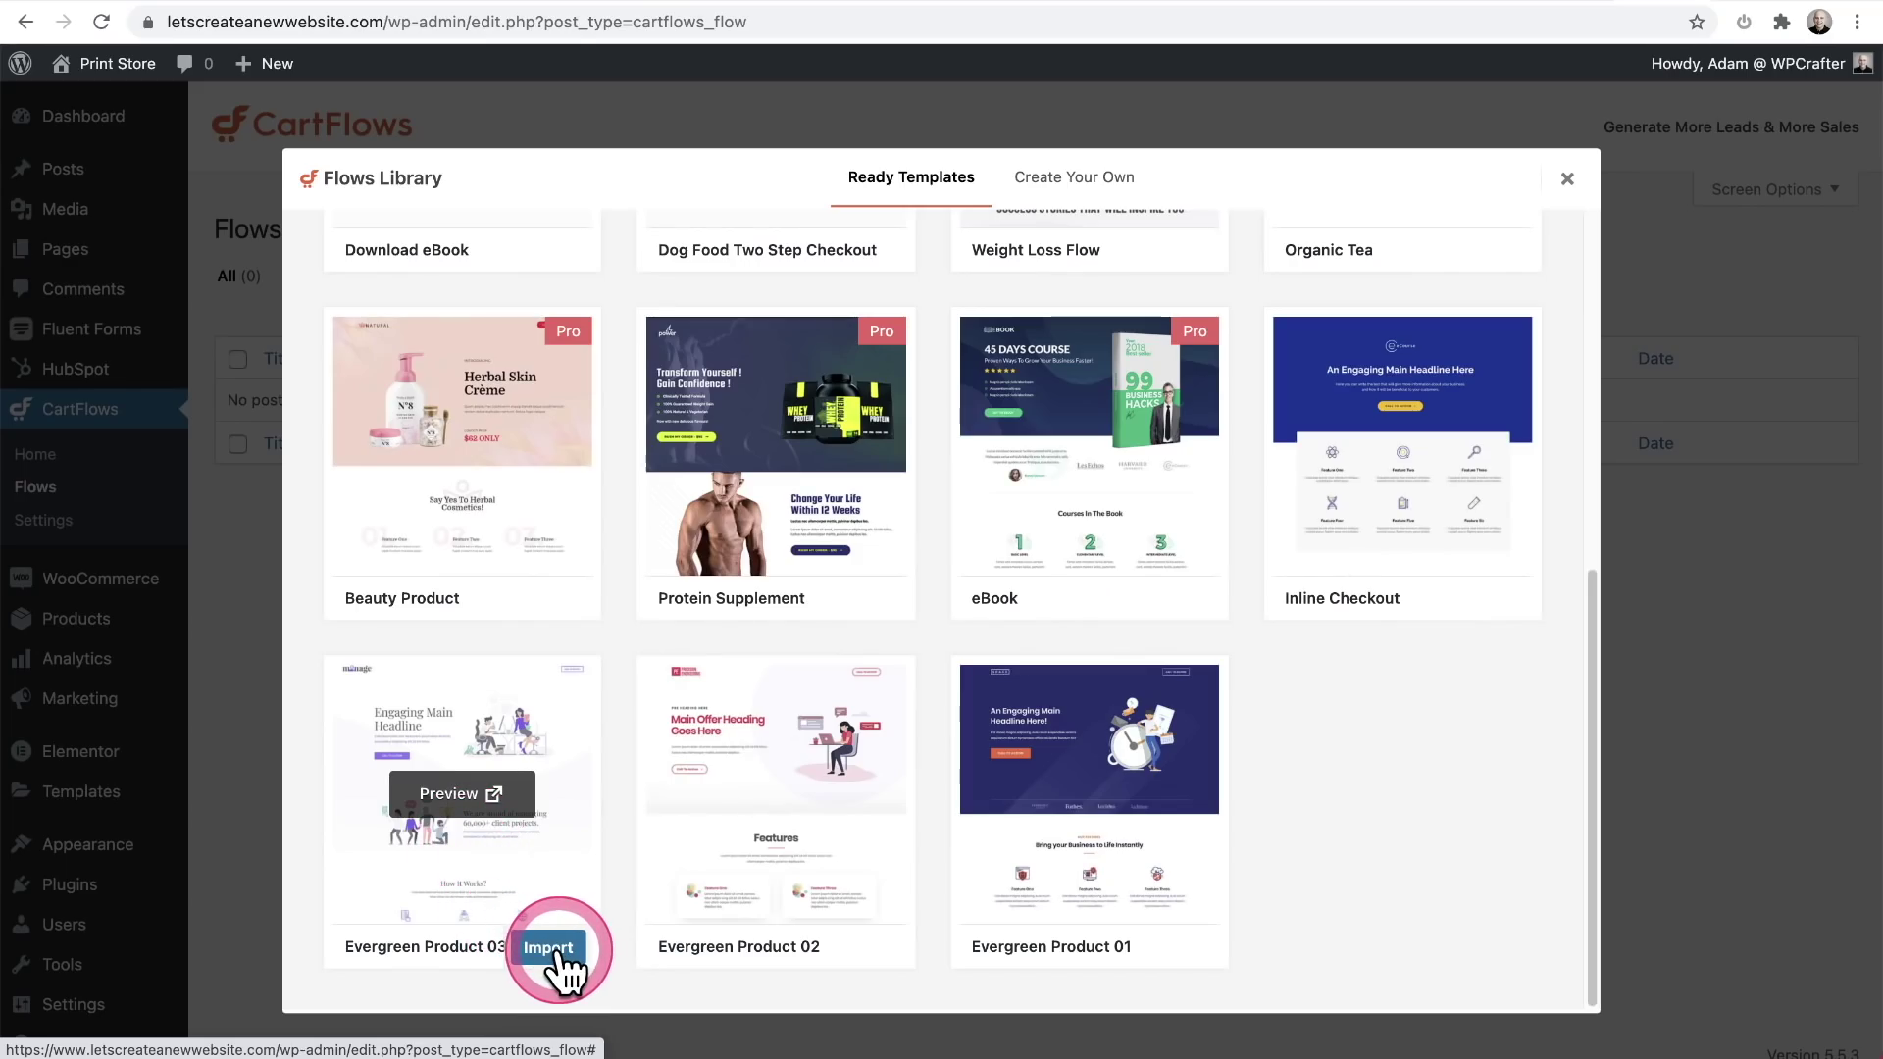
Import the Evergreen Product 03 template and title the flow "New Checkout".
left_click(559, 949)
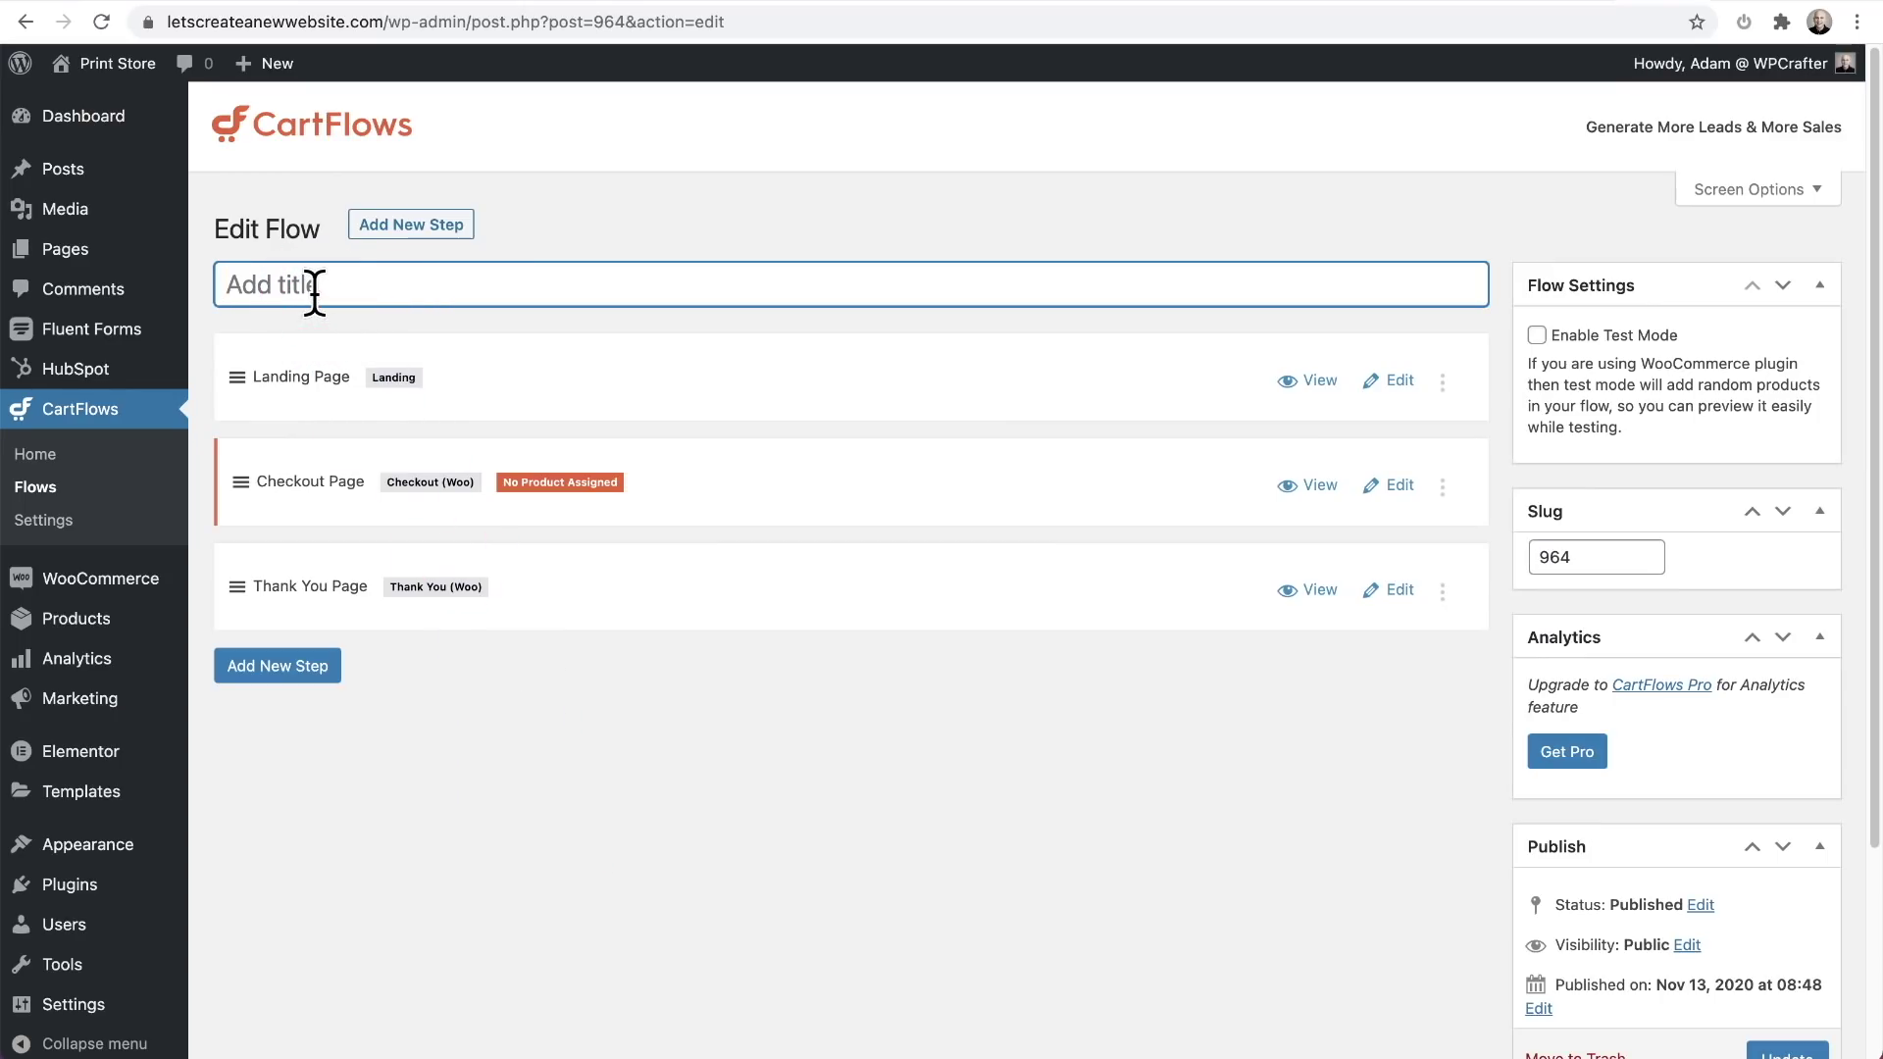
type("New Checkout")
left_click(621, 475)
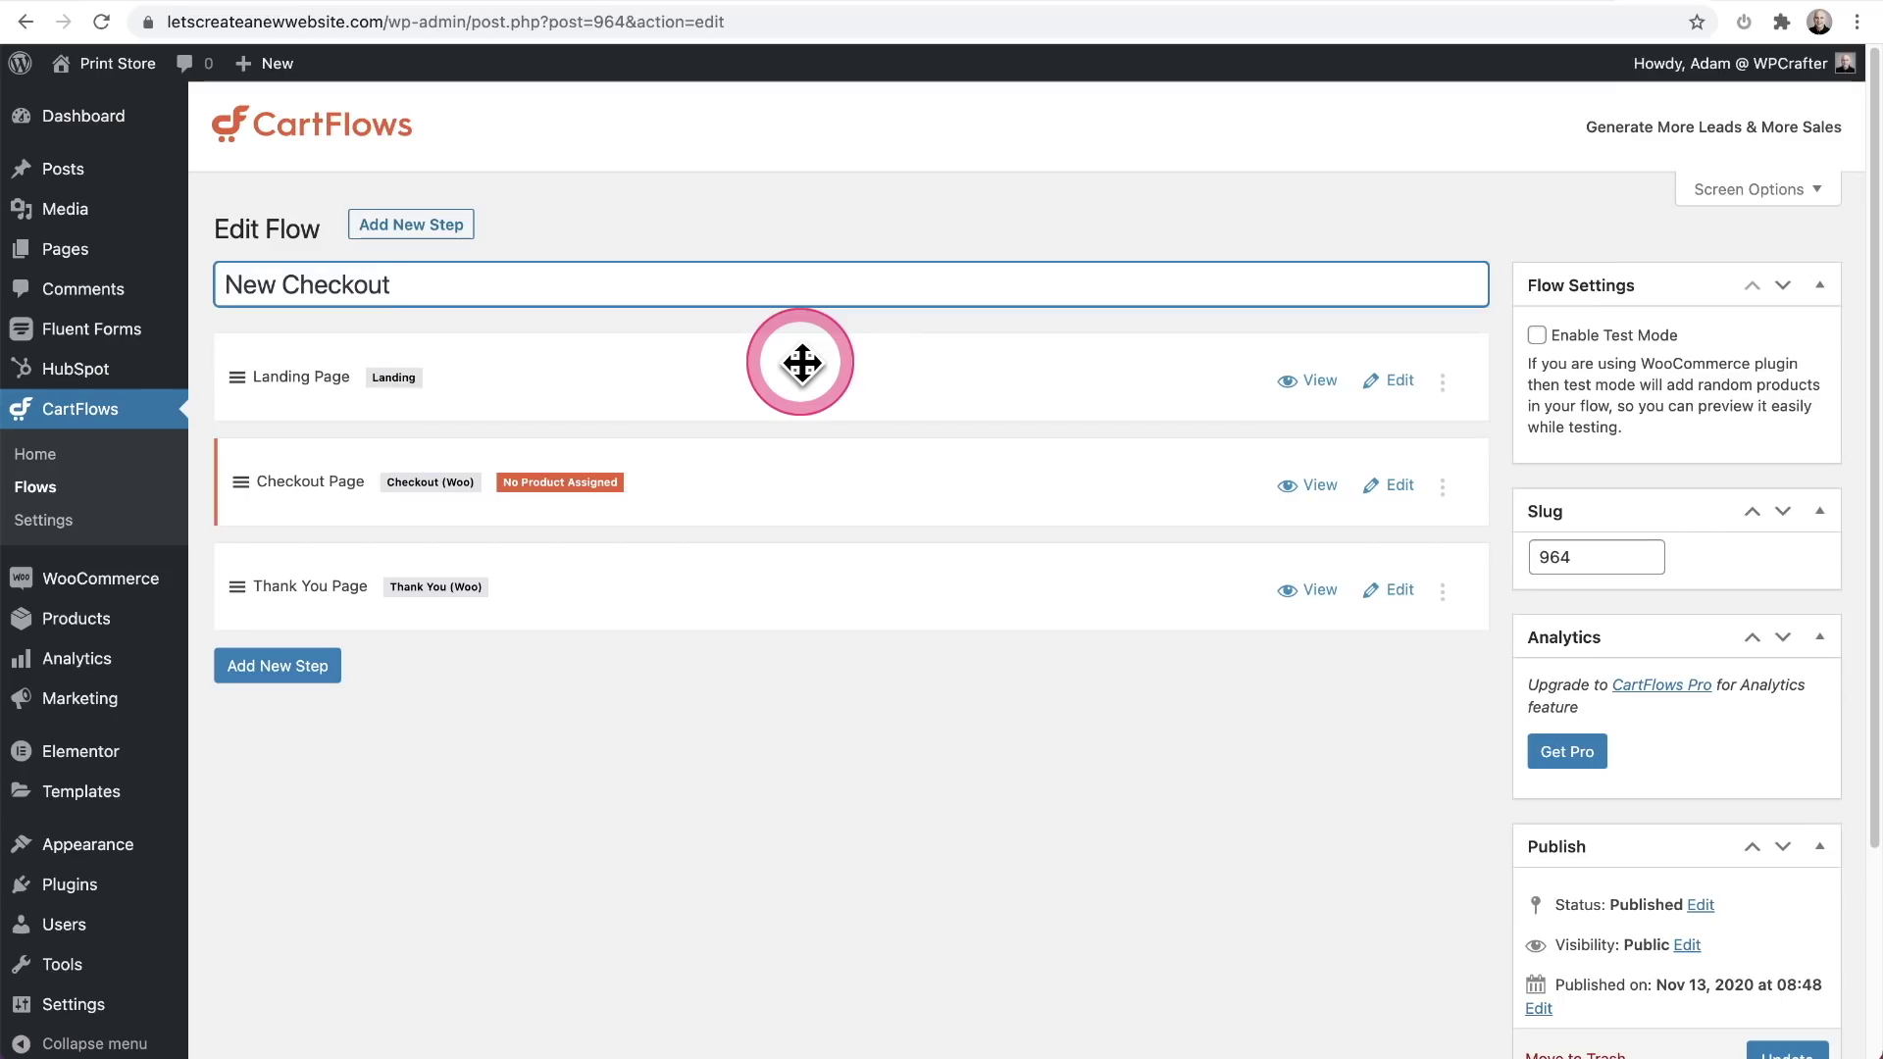
left_click(833, 487)
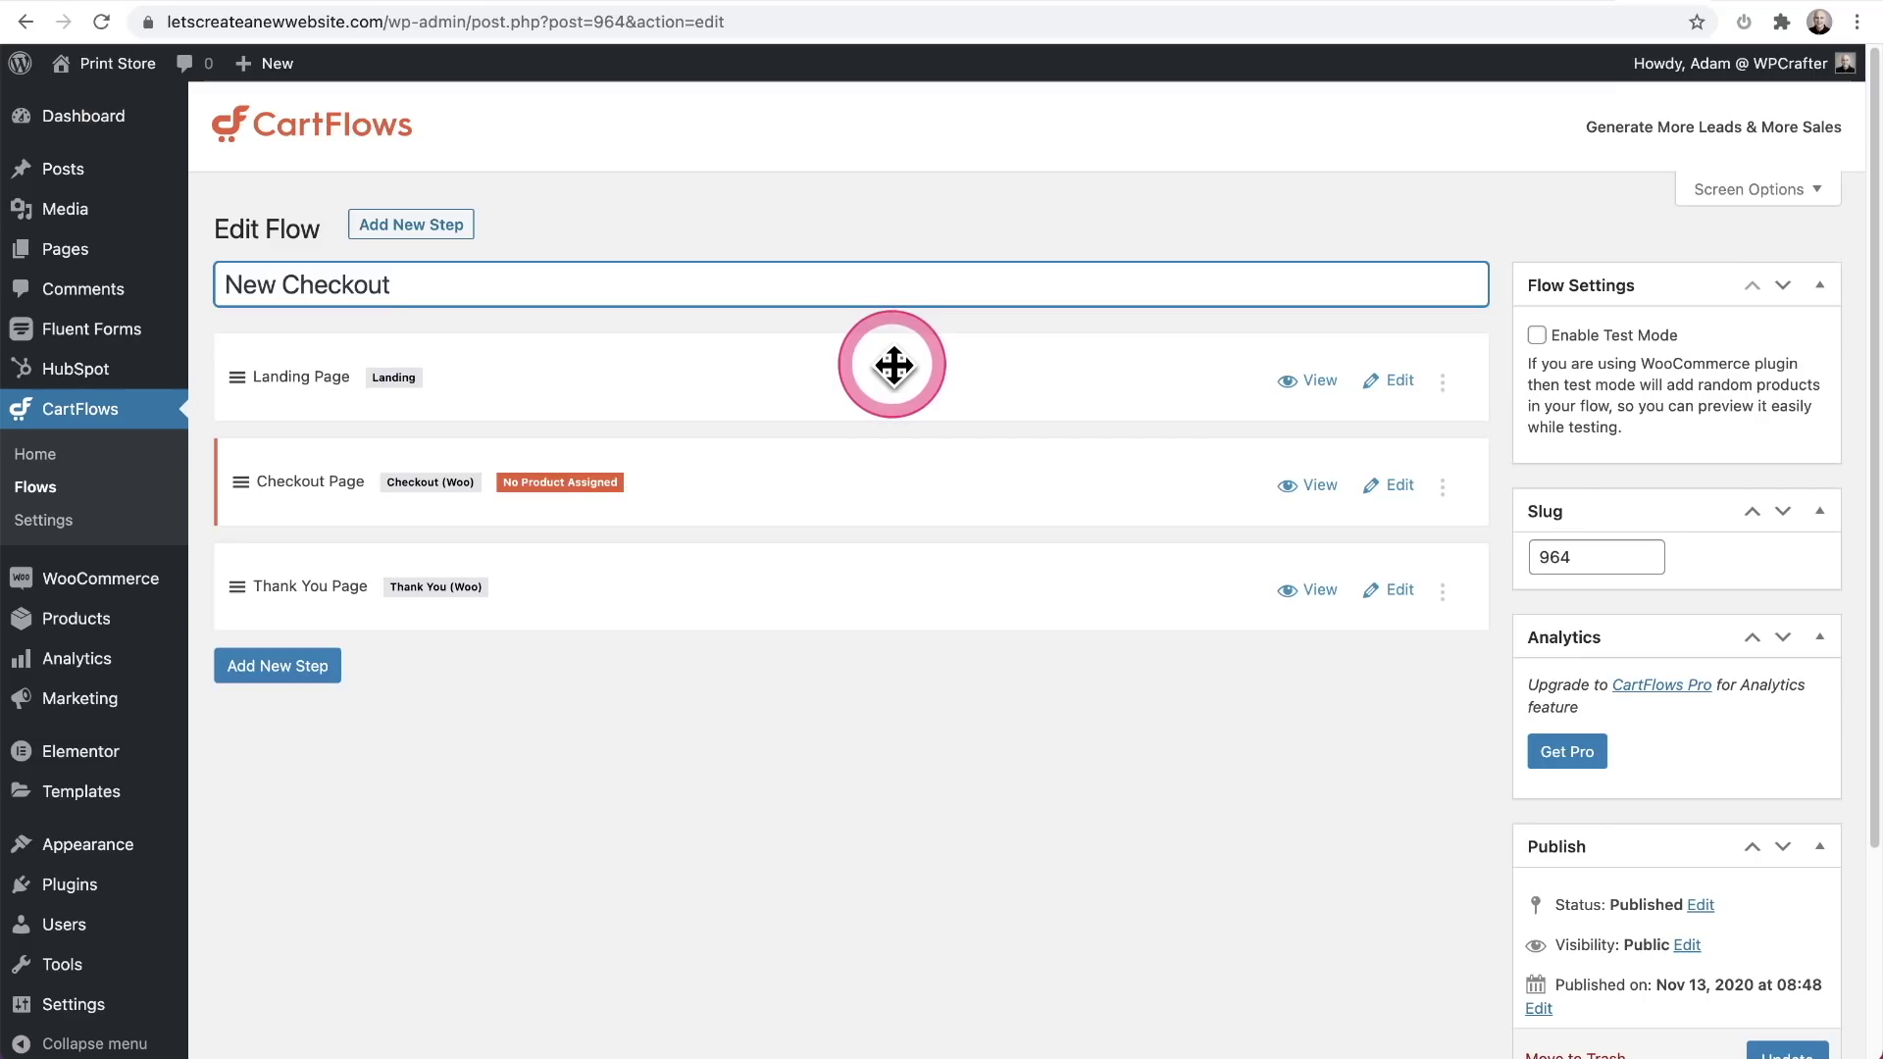
Delete the Landing Page step from the New Checkout flow and update the flow.
left_click(1440, 387)
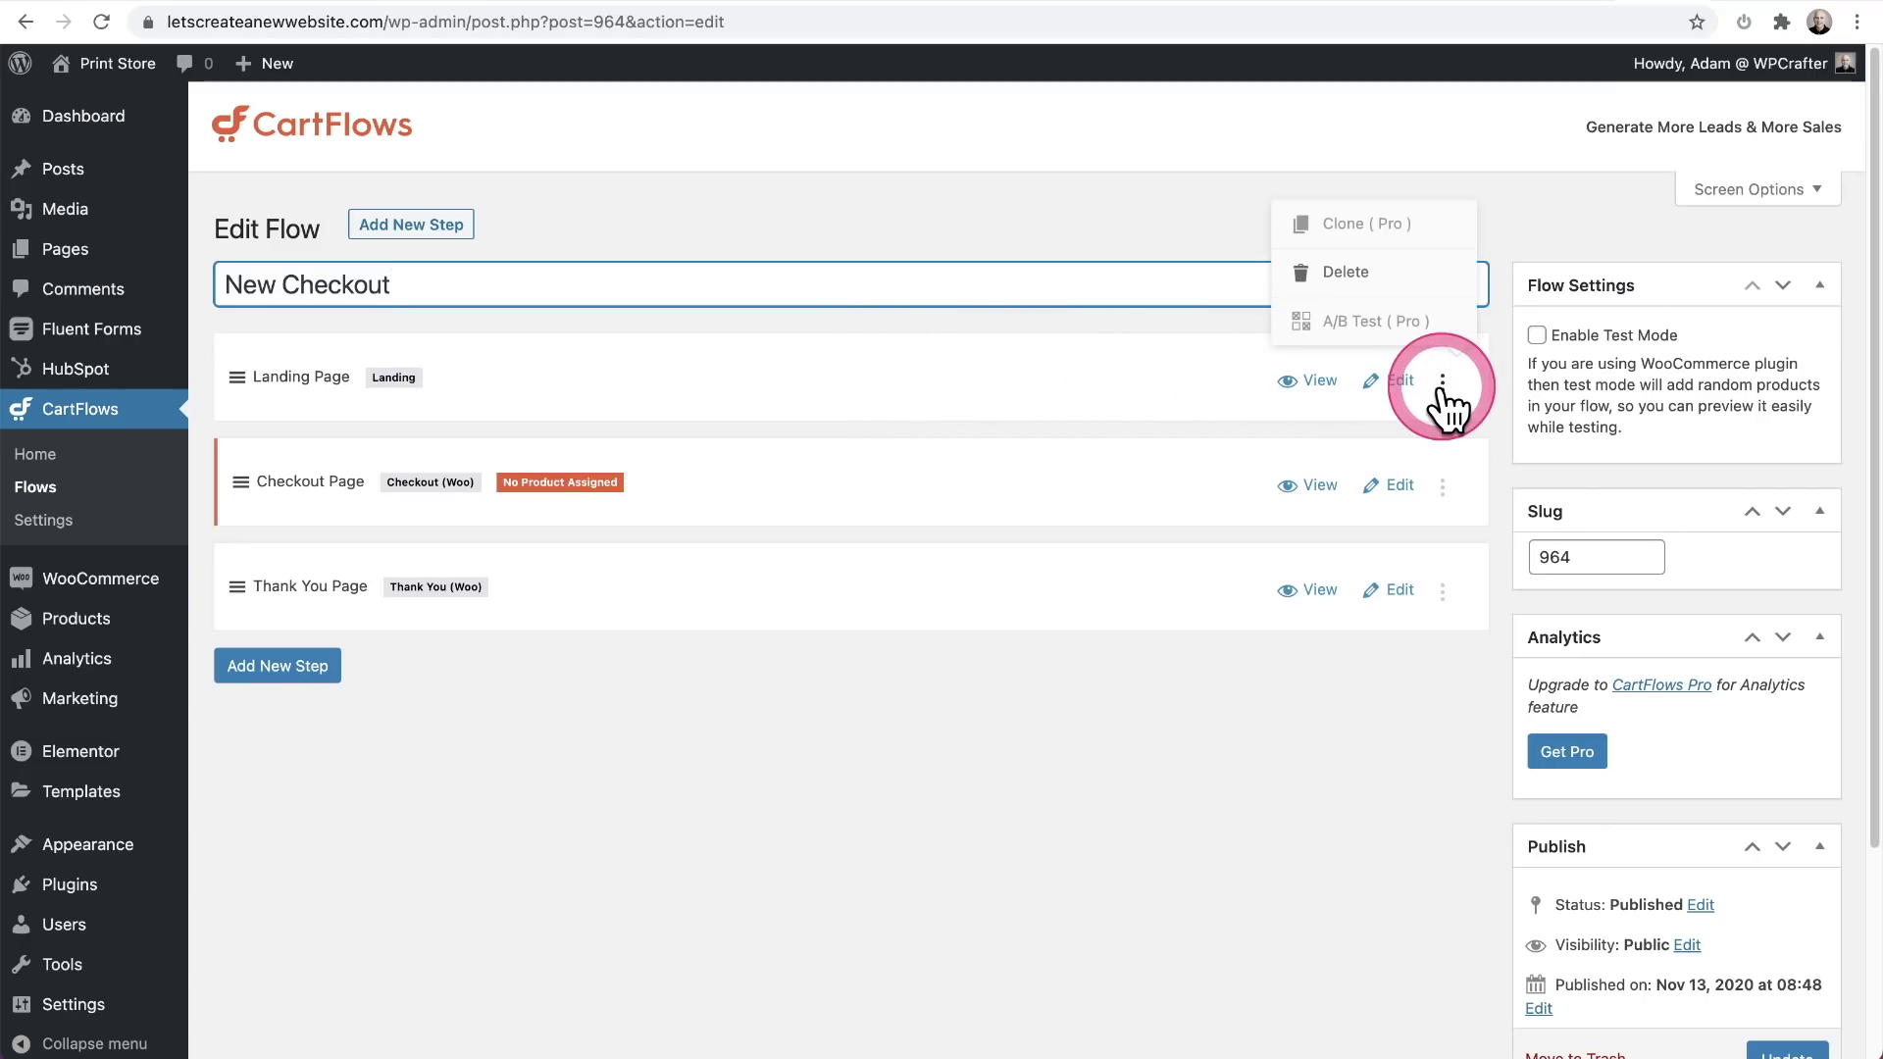
left_click(1363, 280)
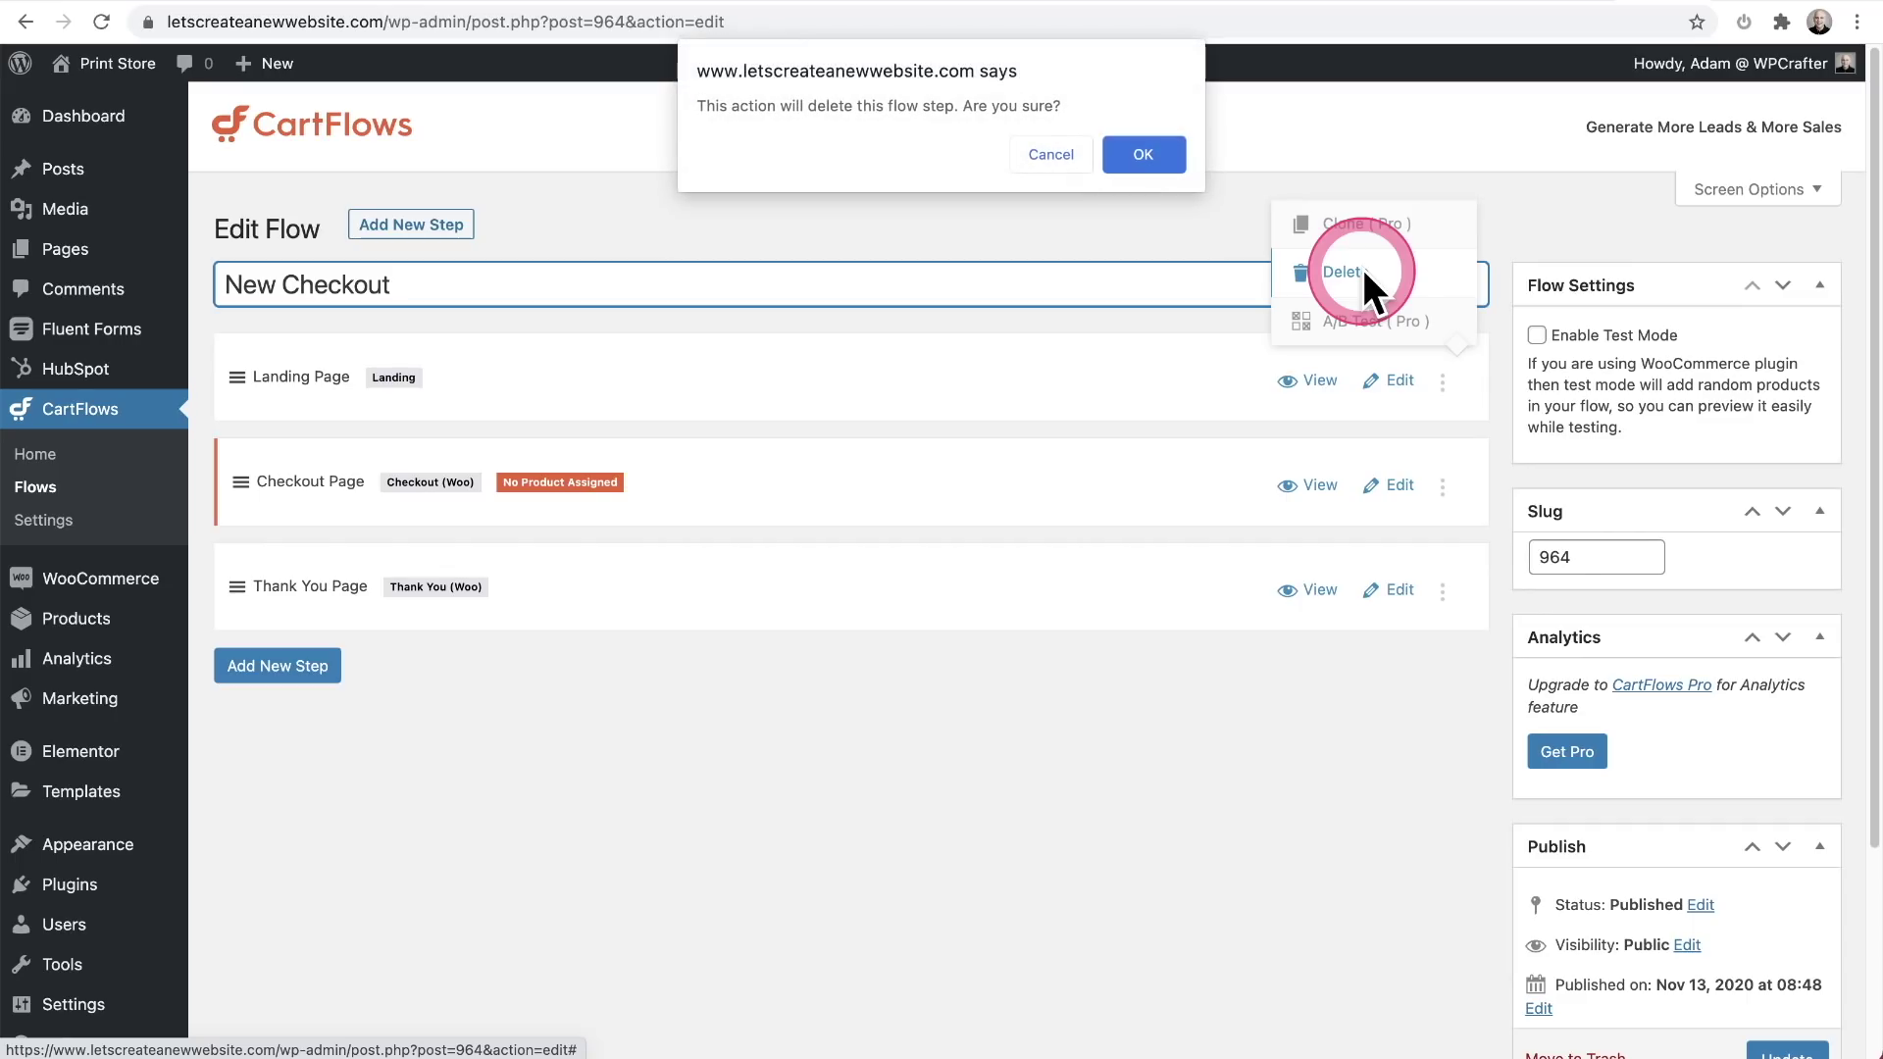
left_click(1141, 154)
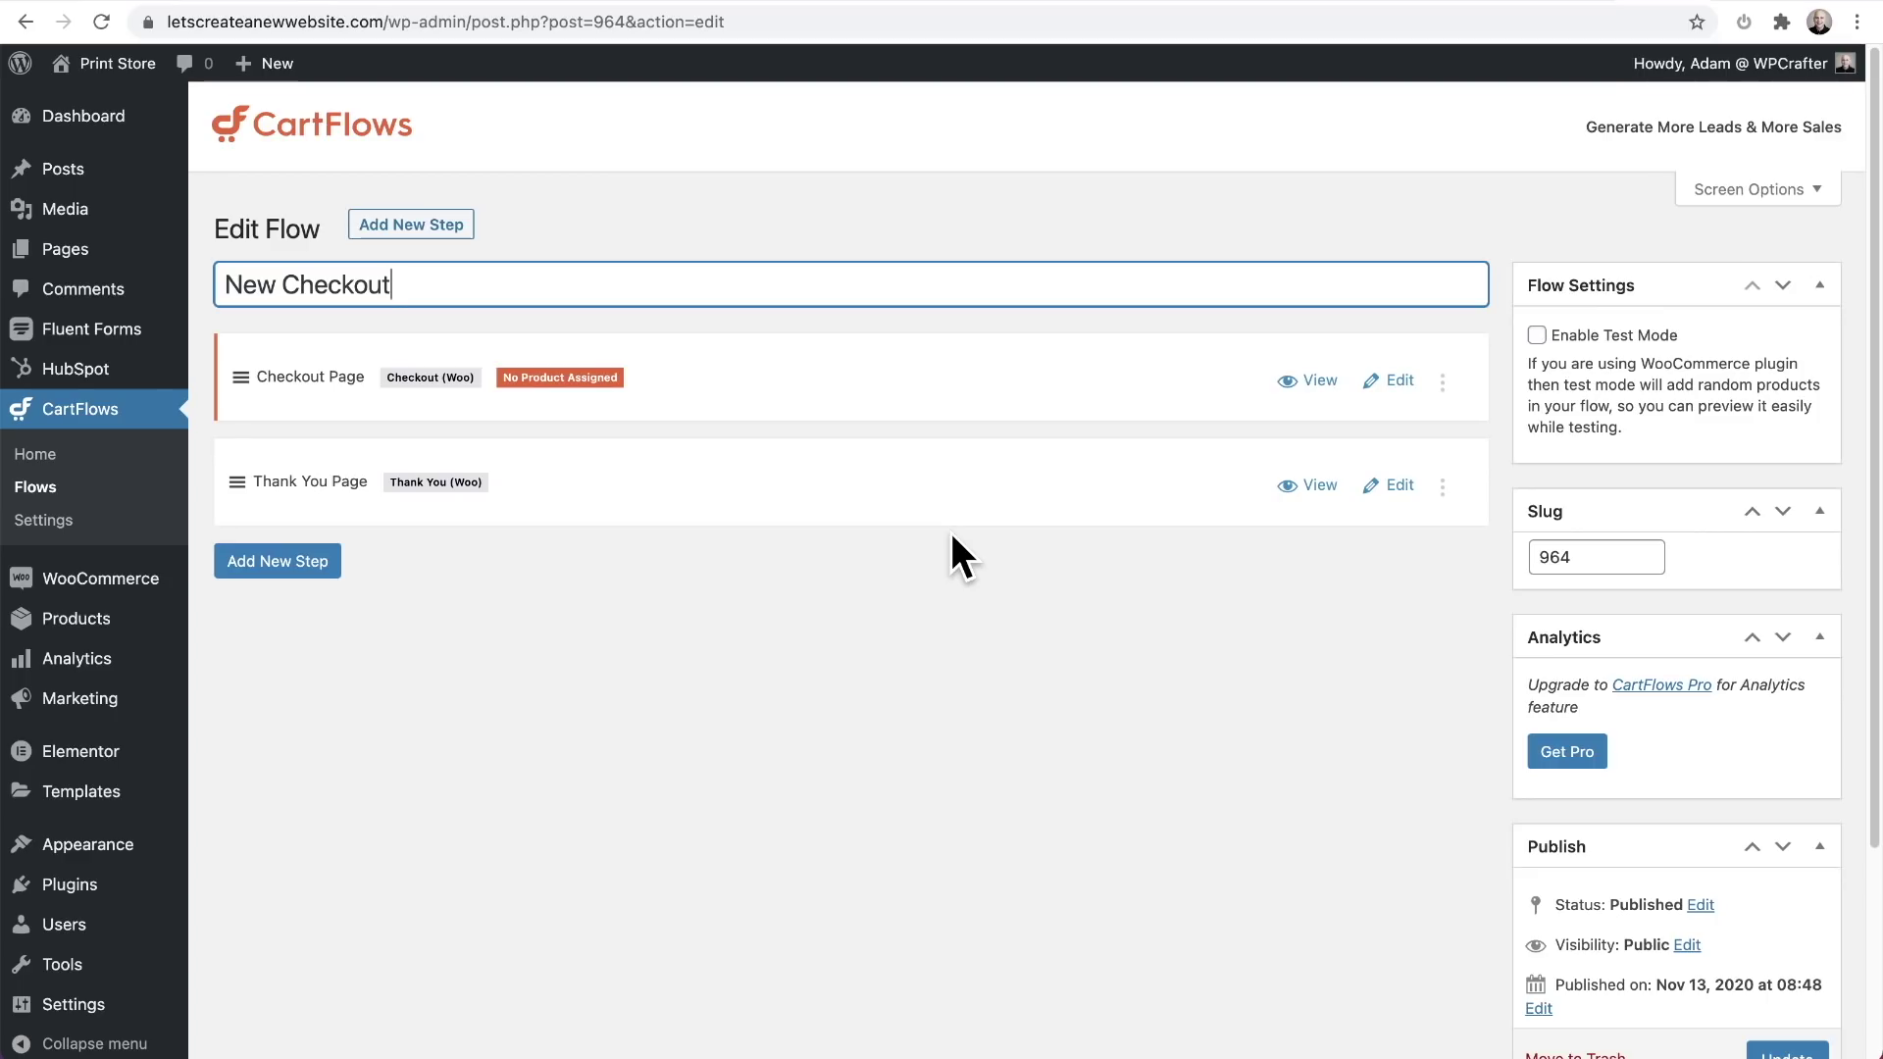
scroll(949, 528, "down", 3)
left_click(1783, 846)
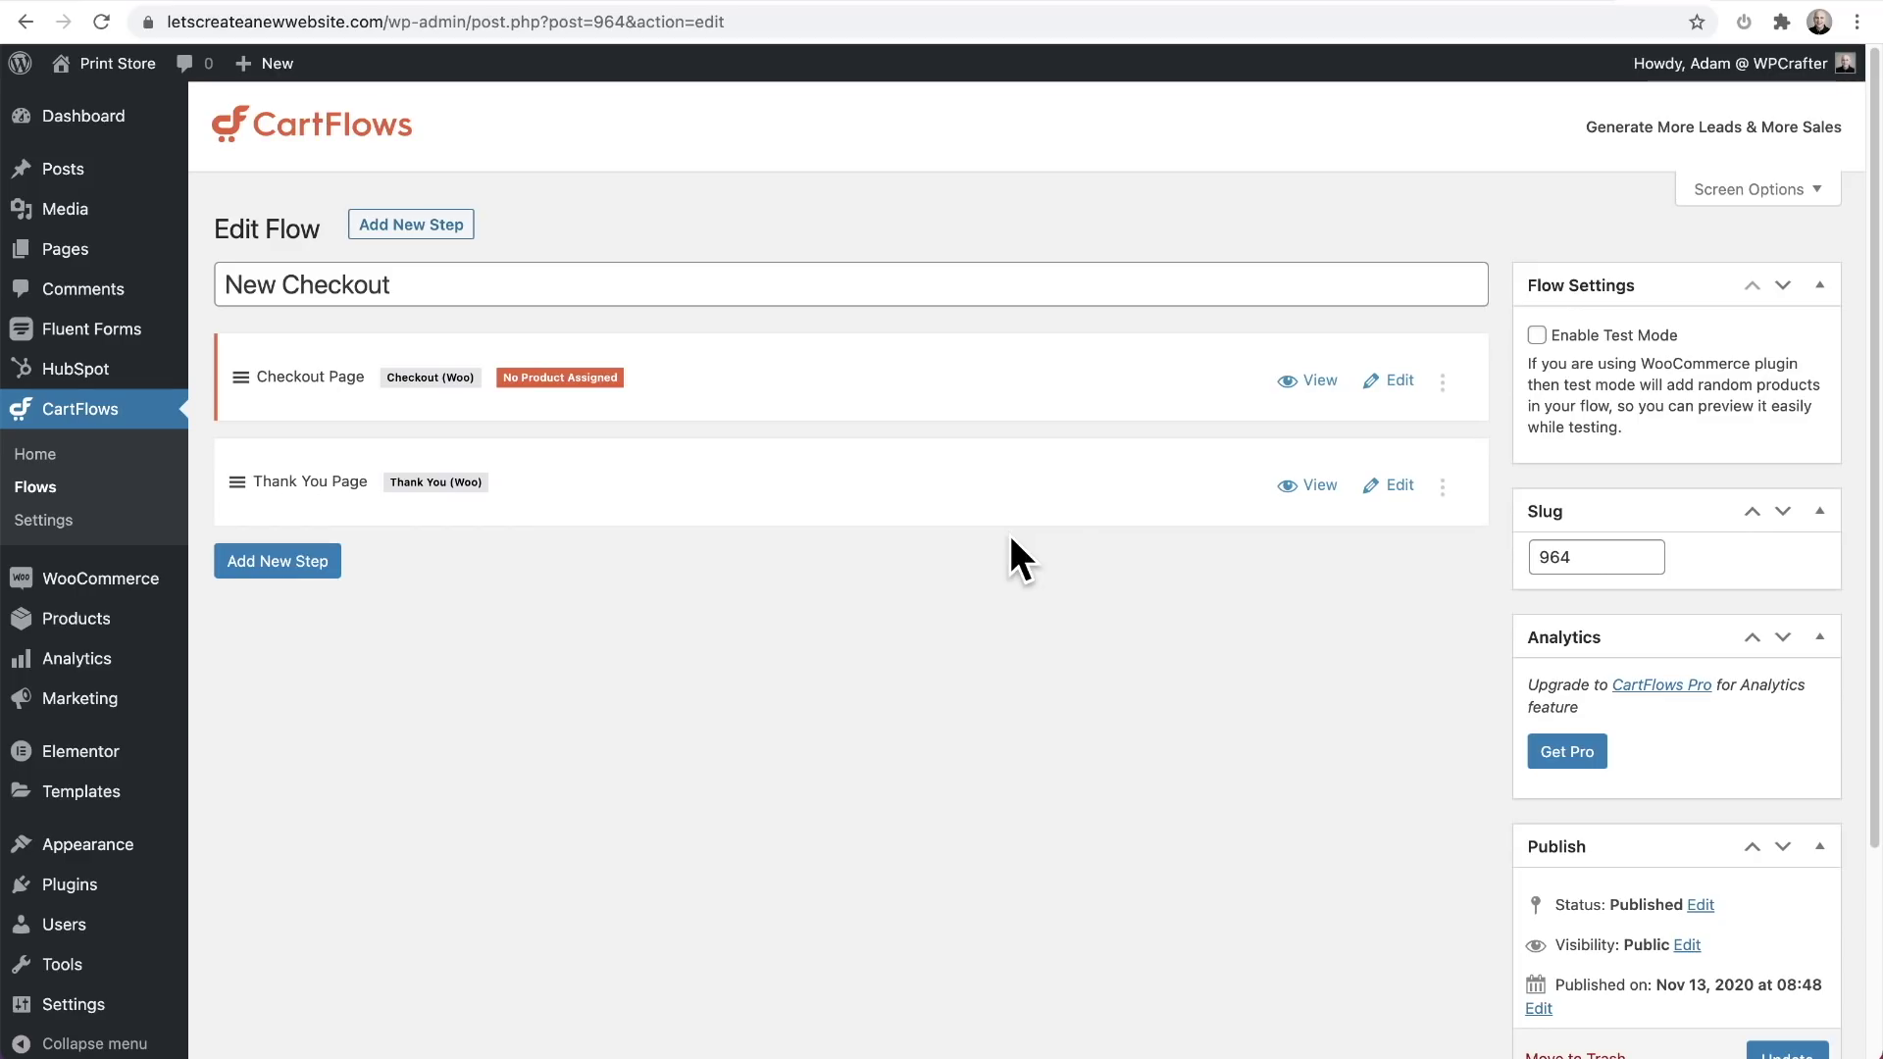
Open the flow's Checkout Page step for editing with Elementor.
left_click(1396, 381)
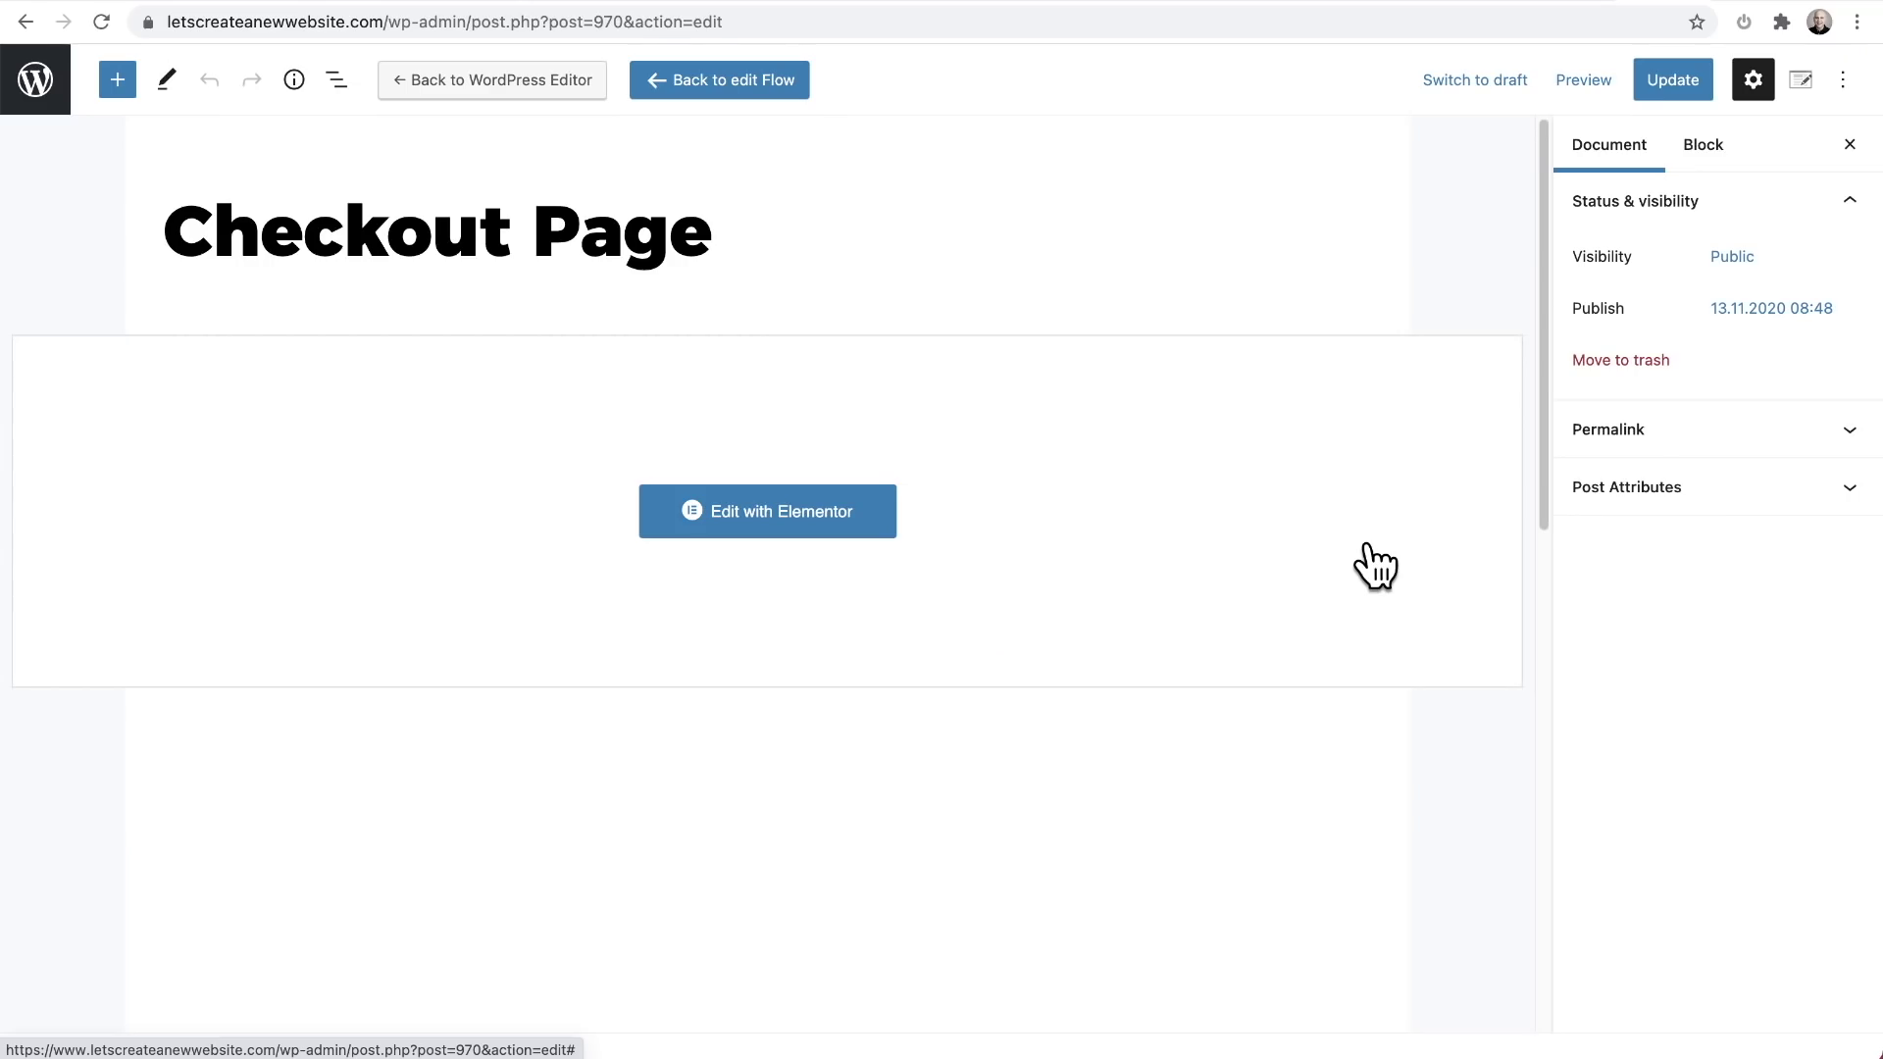
left_click(1136, 542)
left_click(768, 511)
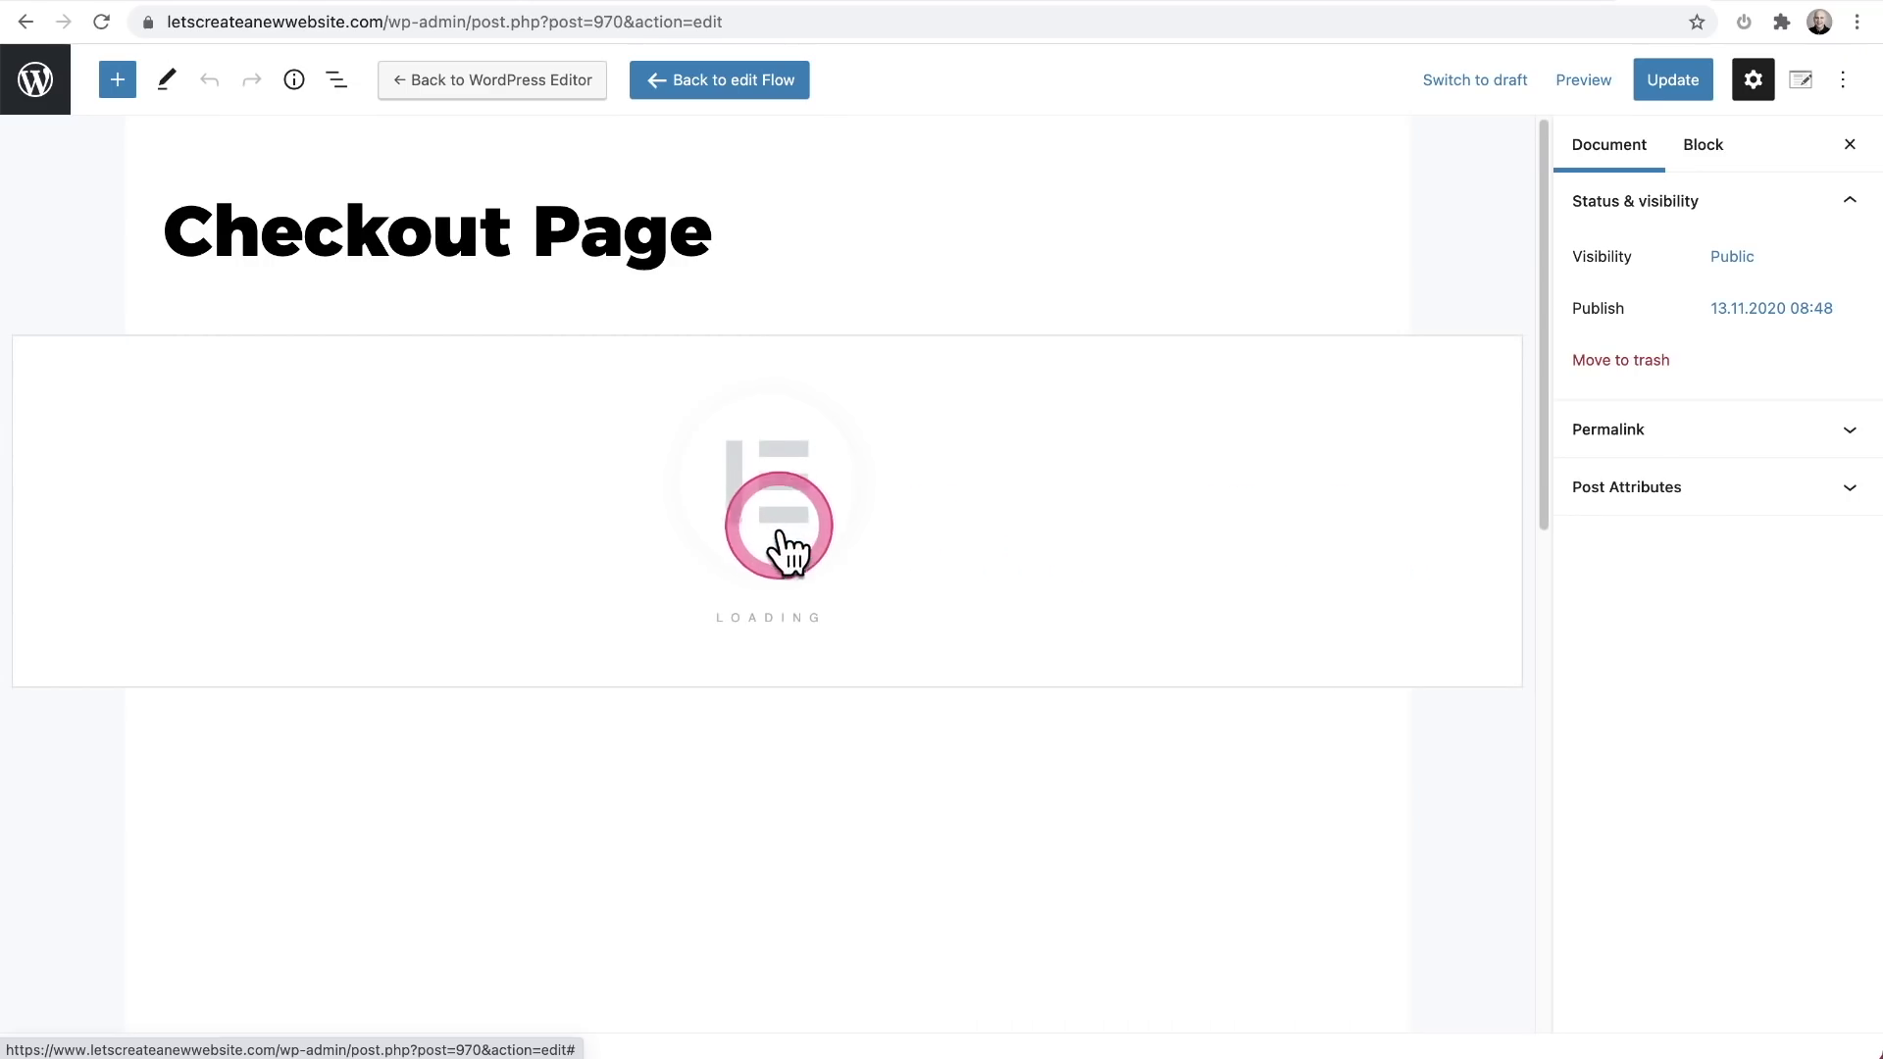
left_click(809, 603)
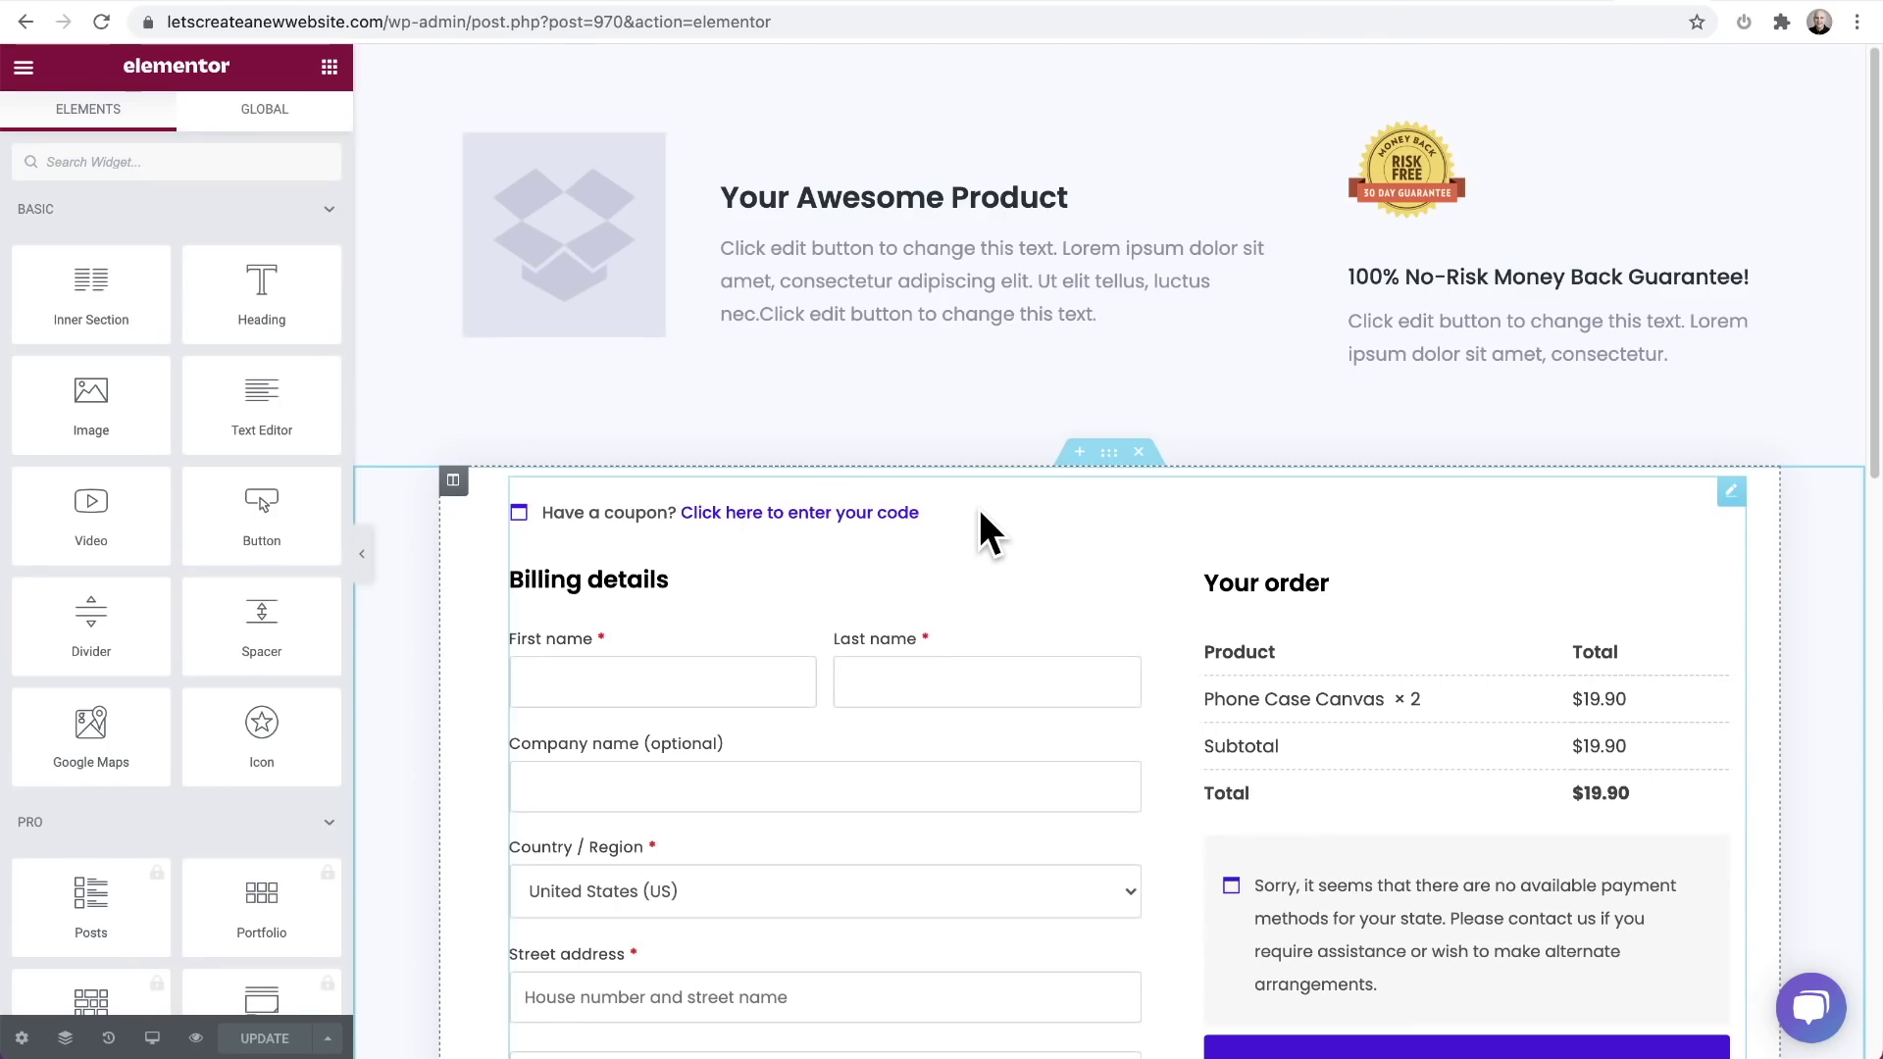
Look over the checkout form's billing and order sections and open the settings of its shortcode widget.
mouse_move(978, 509)
left_mouse_down()
mouse_move(958, 189)
mouse_move(786, 307)
mouse_move(1002, 162)
mouse_move(197, 483)
mouse_move(228, 619)
mouse_move(798, 702)
mouse_move(895, 694)
left_mouse_up()
scroll(895, 694, "down", 4)
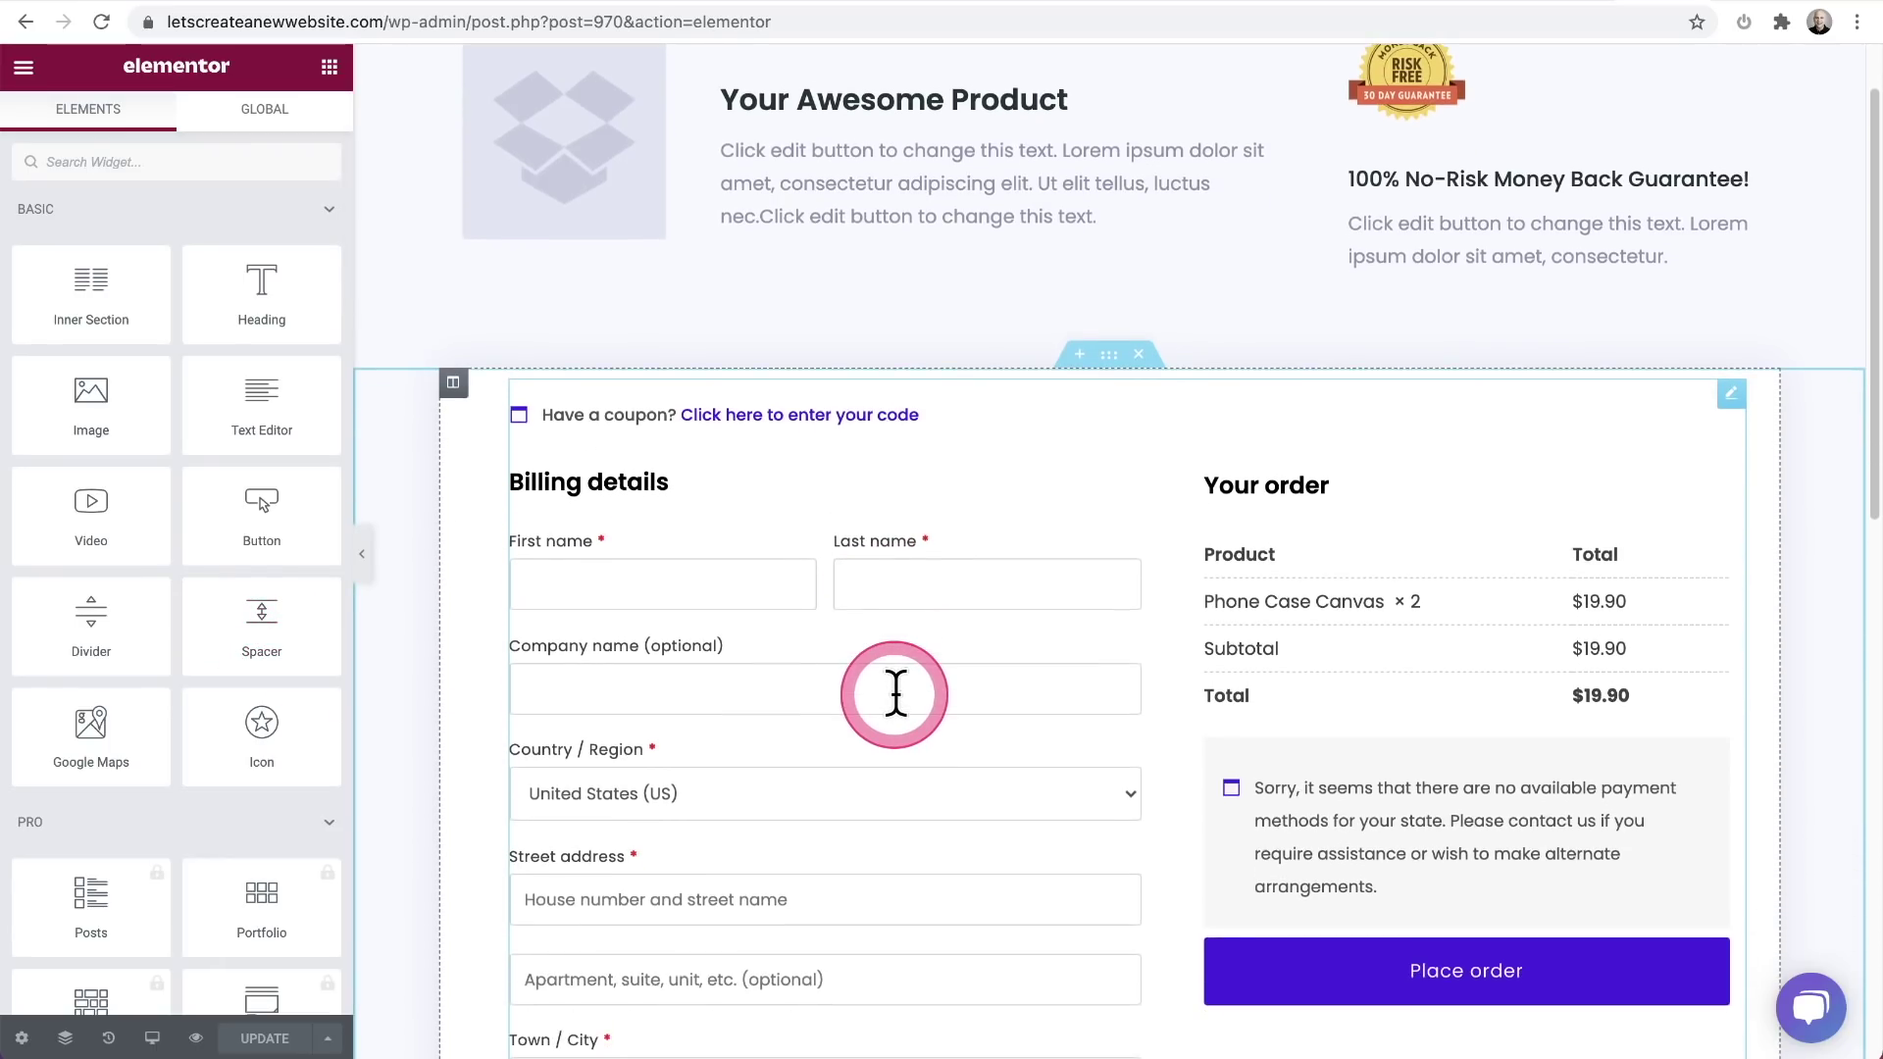
left_click(924, 663)
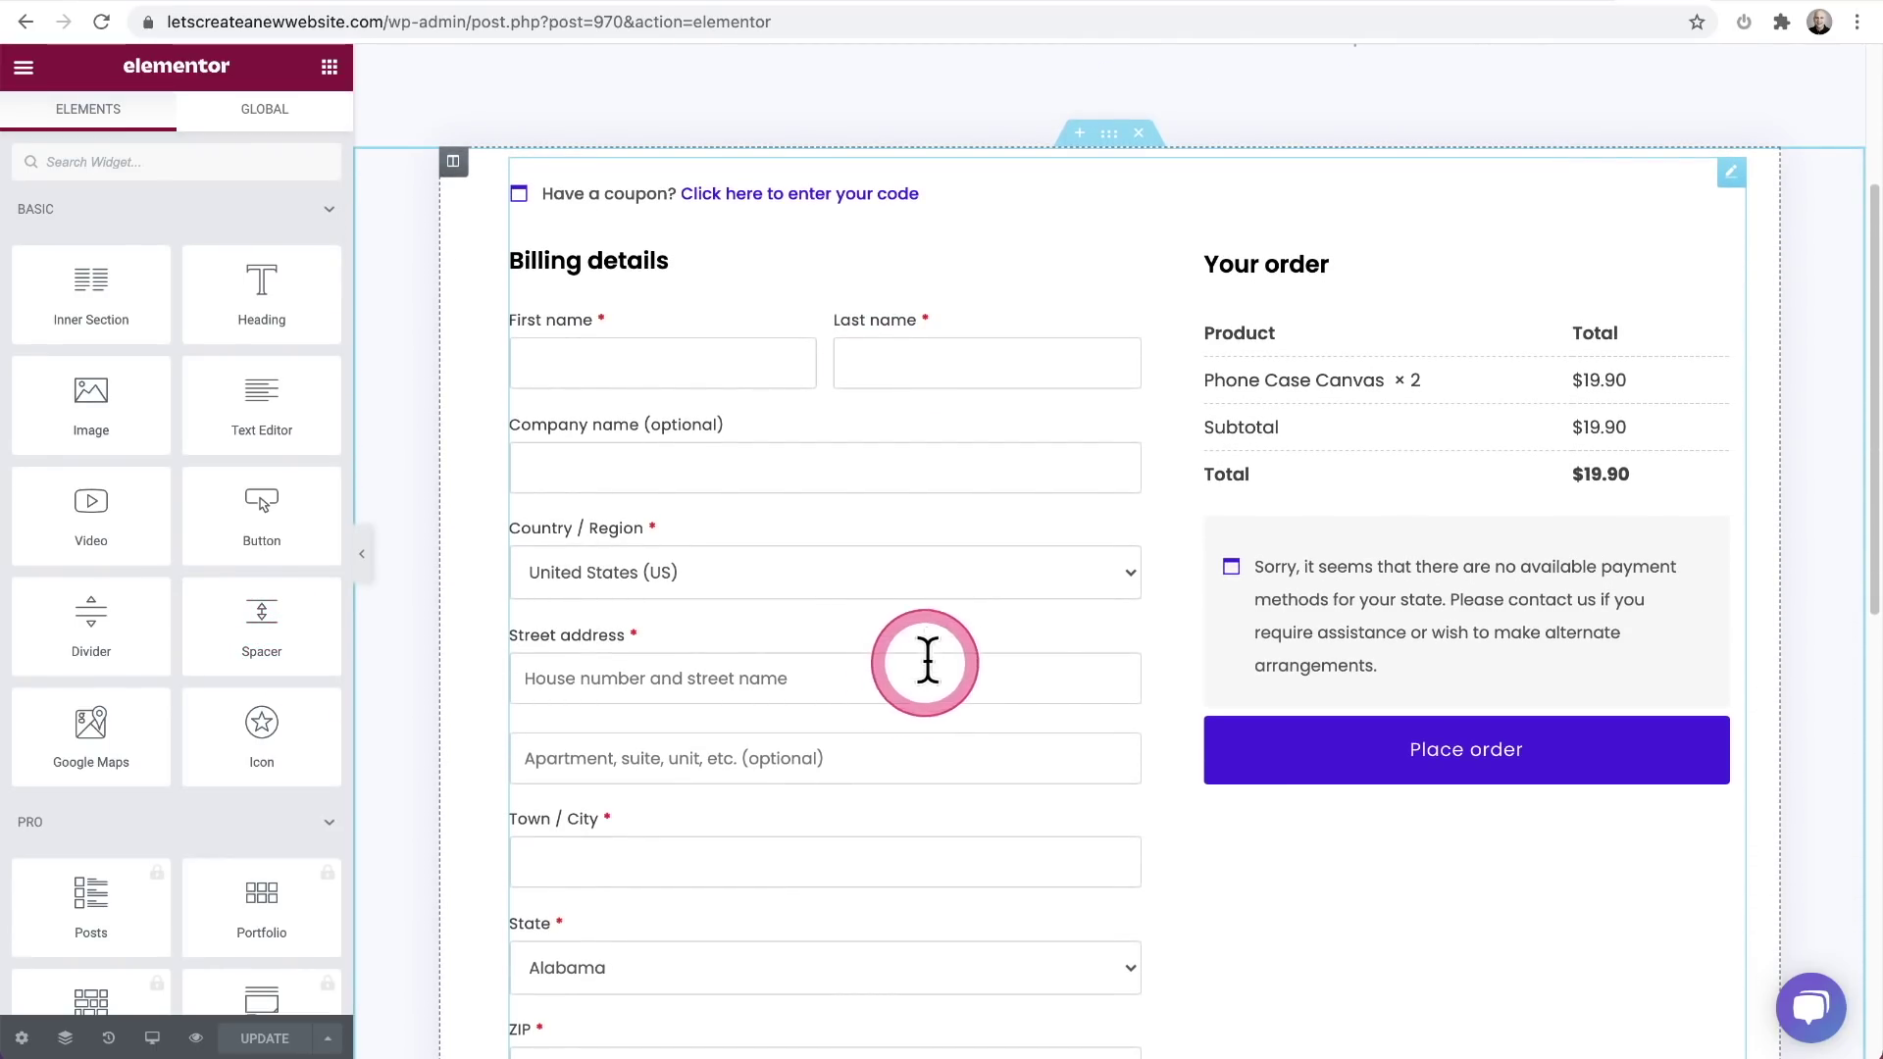
left_click(963, 619)
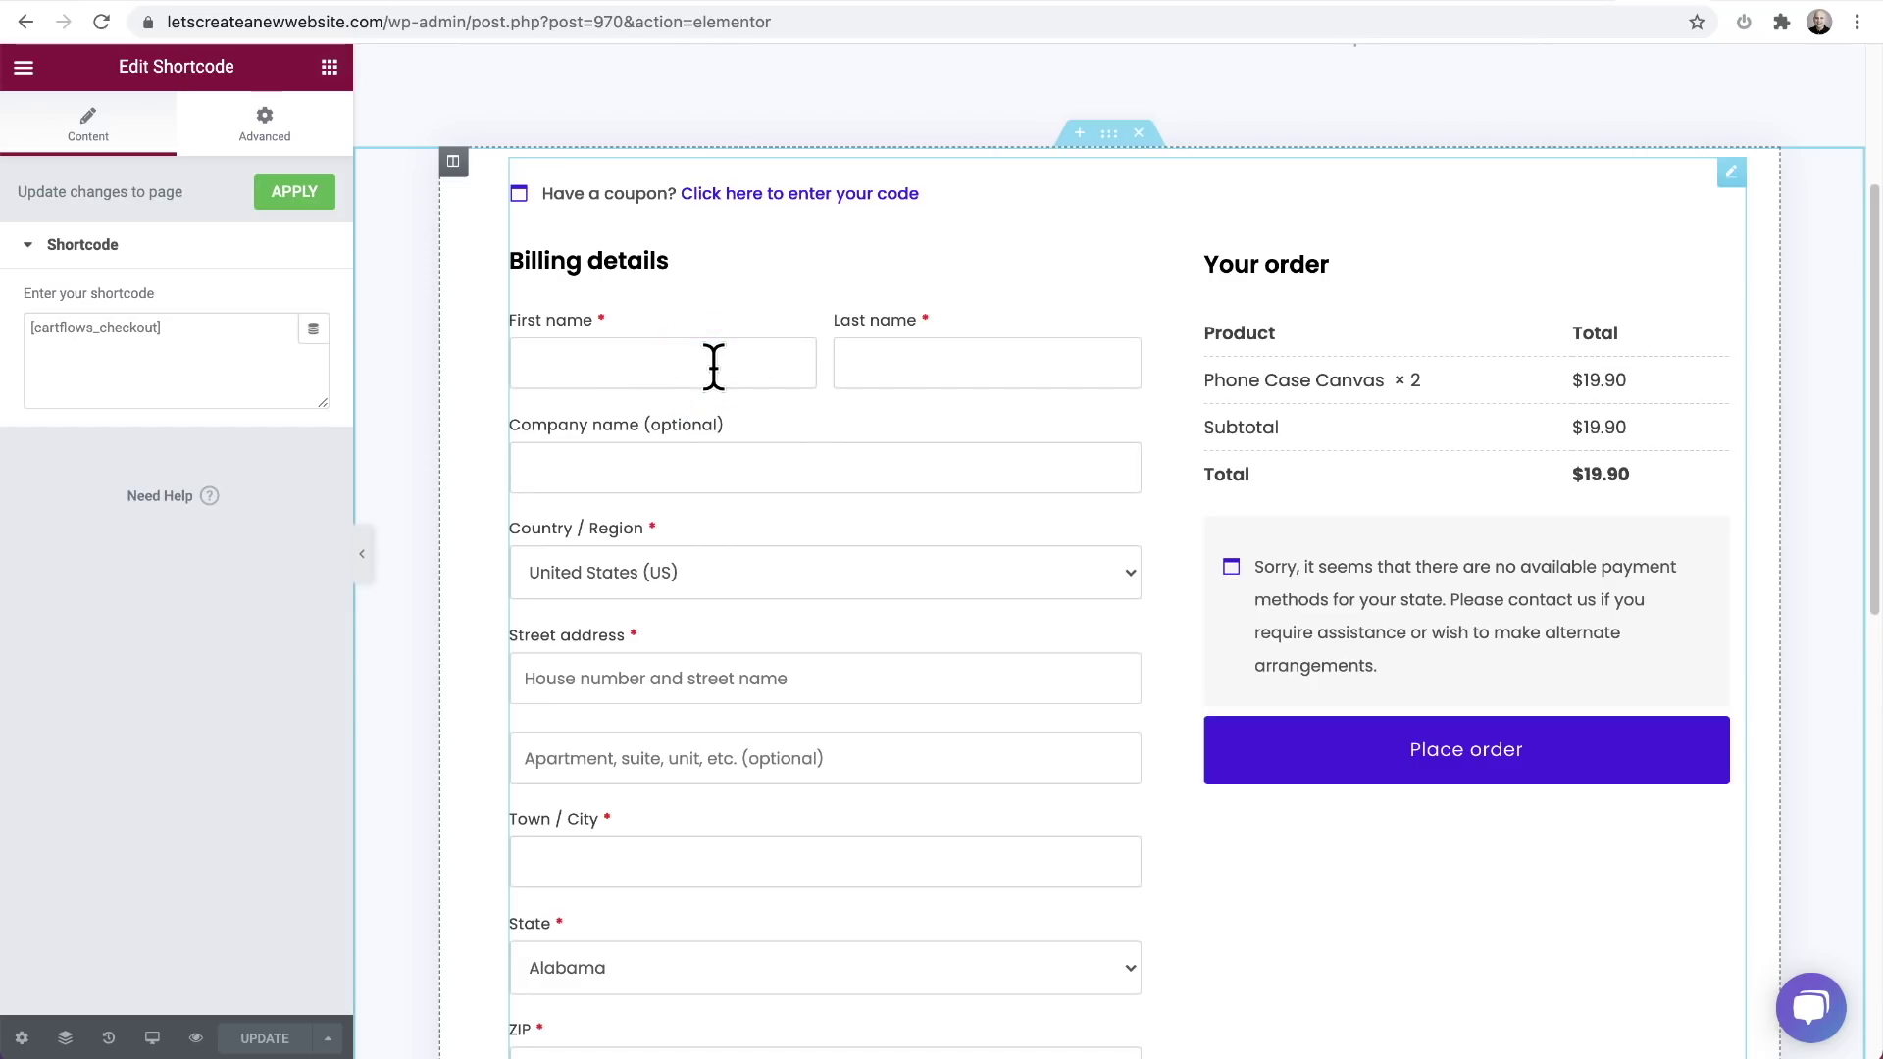
Place a Checkout Form widget above the existing checkout form, delete the old shortcode widget and apply the changes.
left_click(327, 65)
scroll(218, 516, "down", 15)
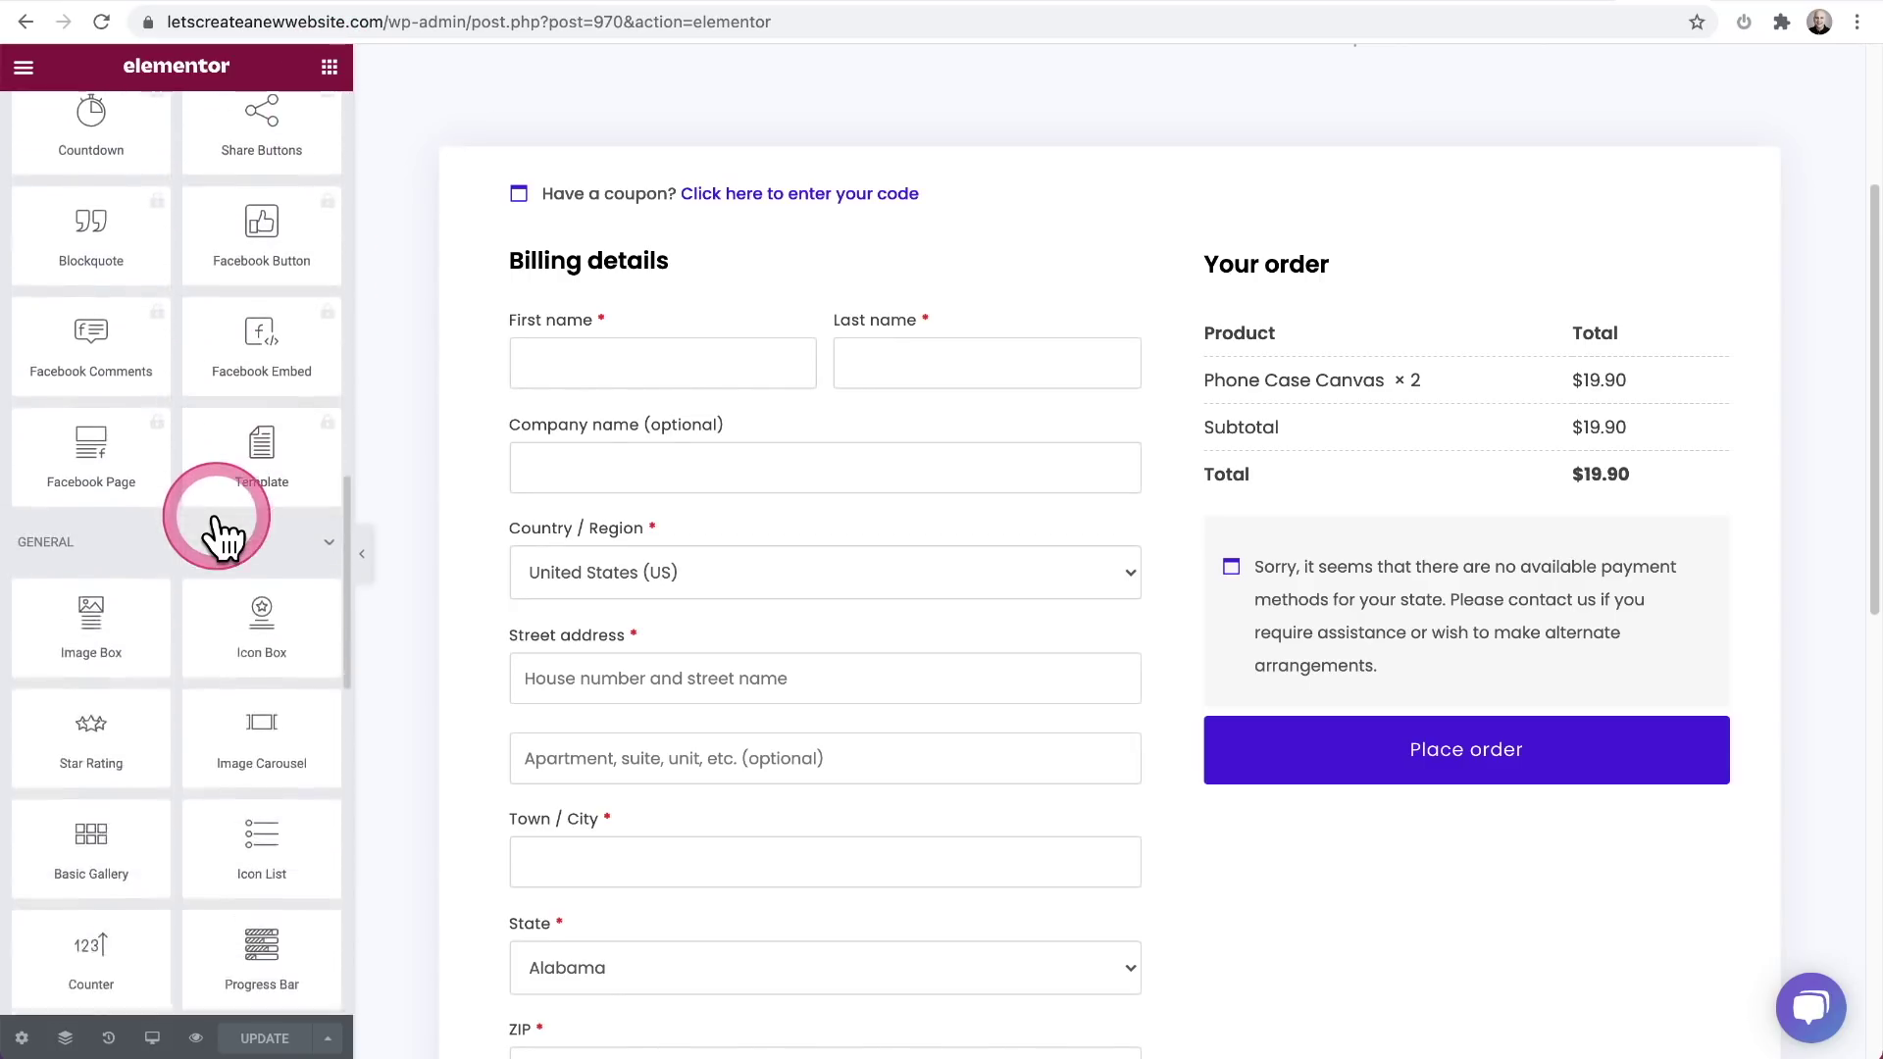
left_click_drag(92, 664, 1032, 202)
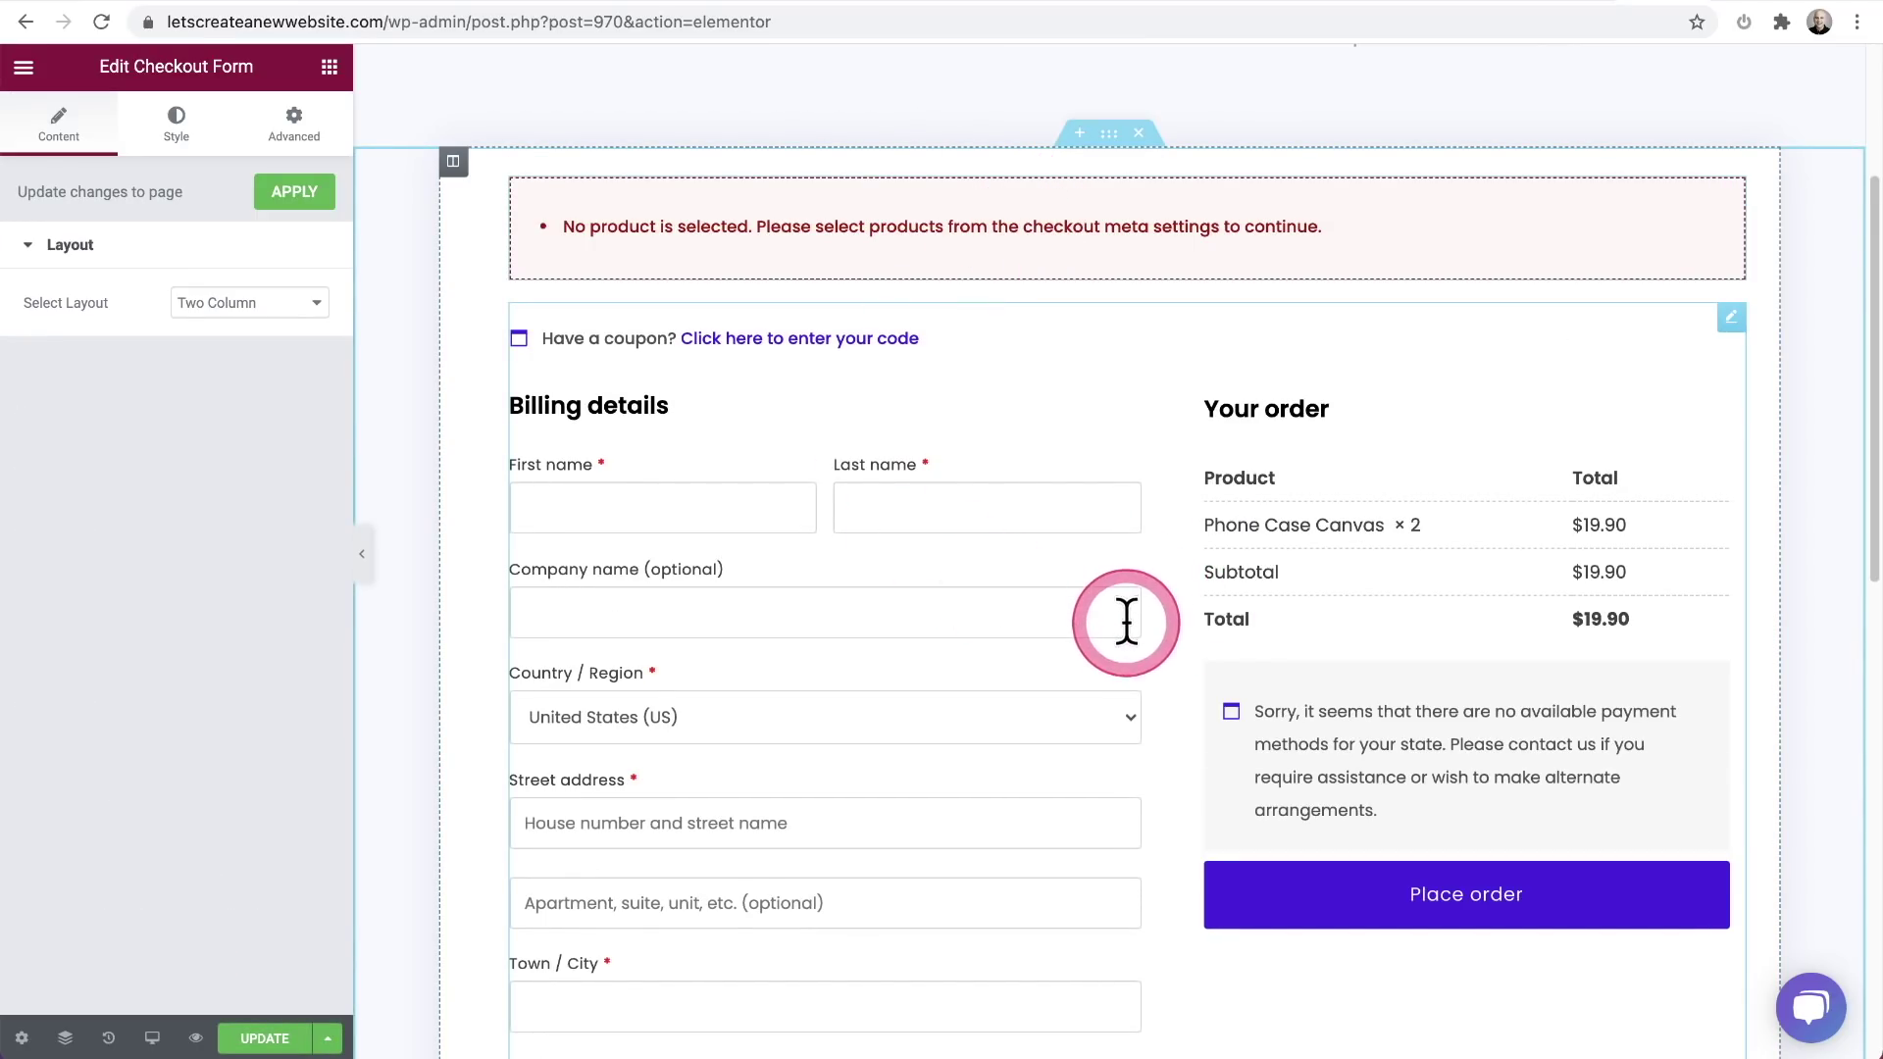
right_click(1103, 427)
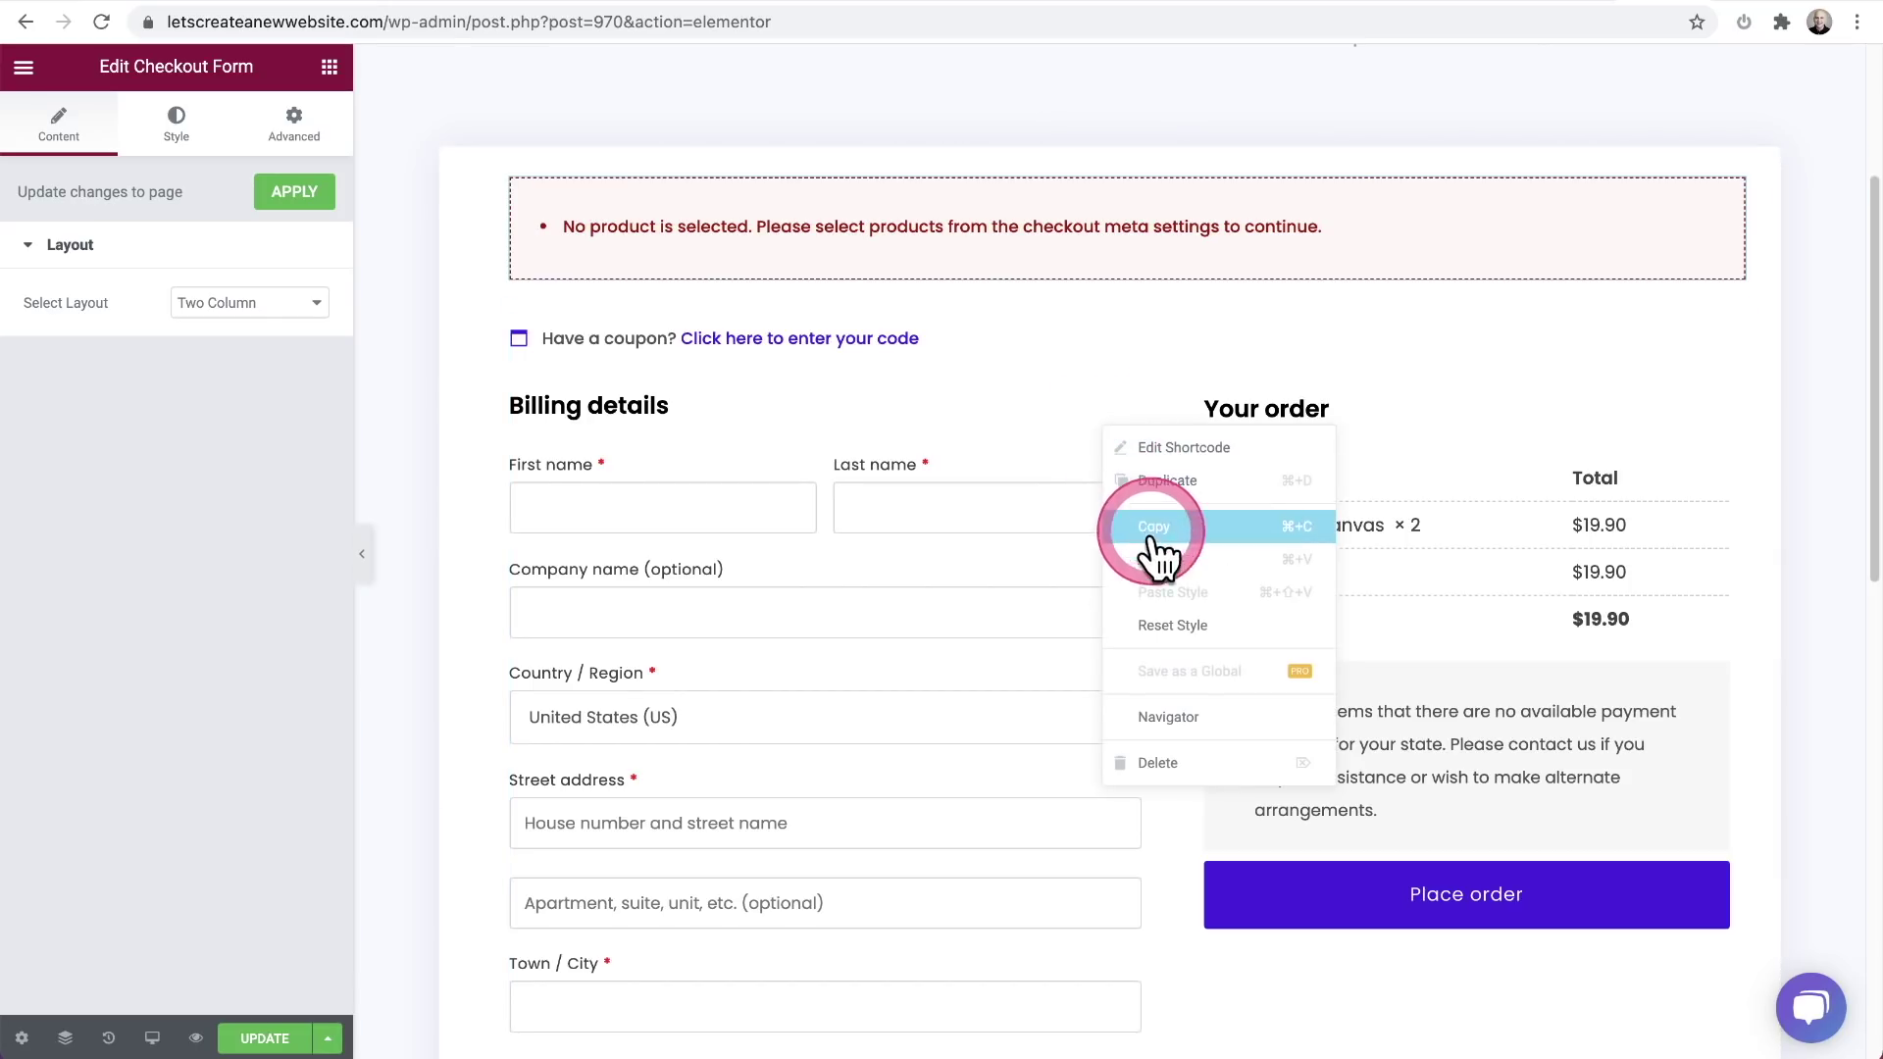
left_click(1195, 762)
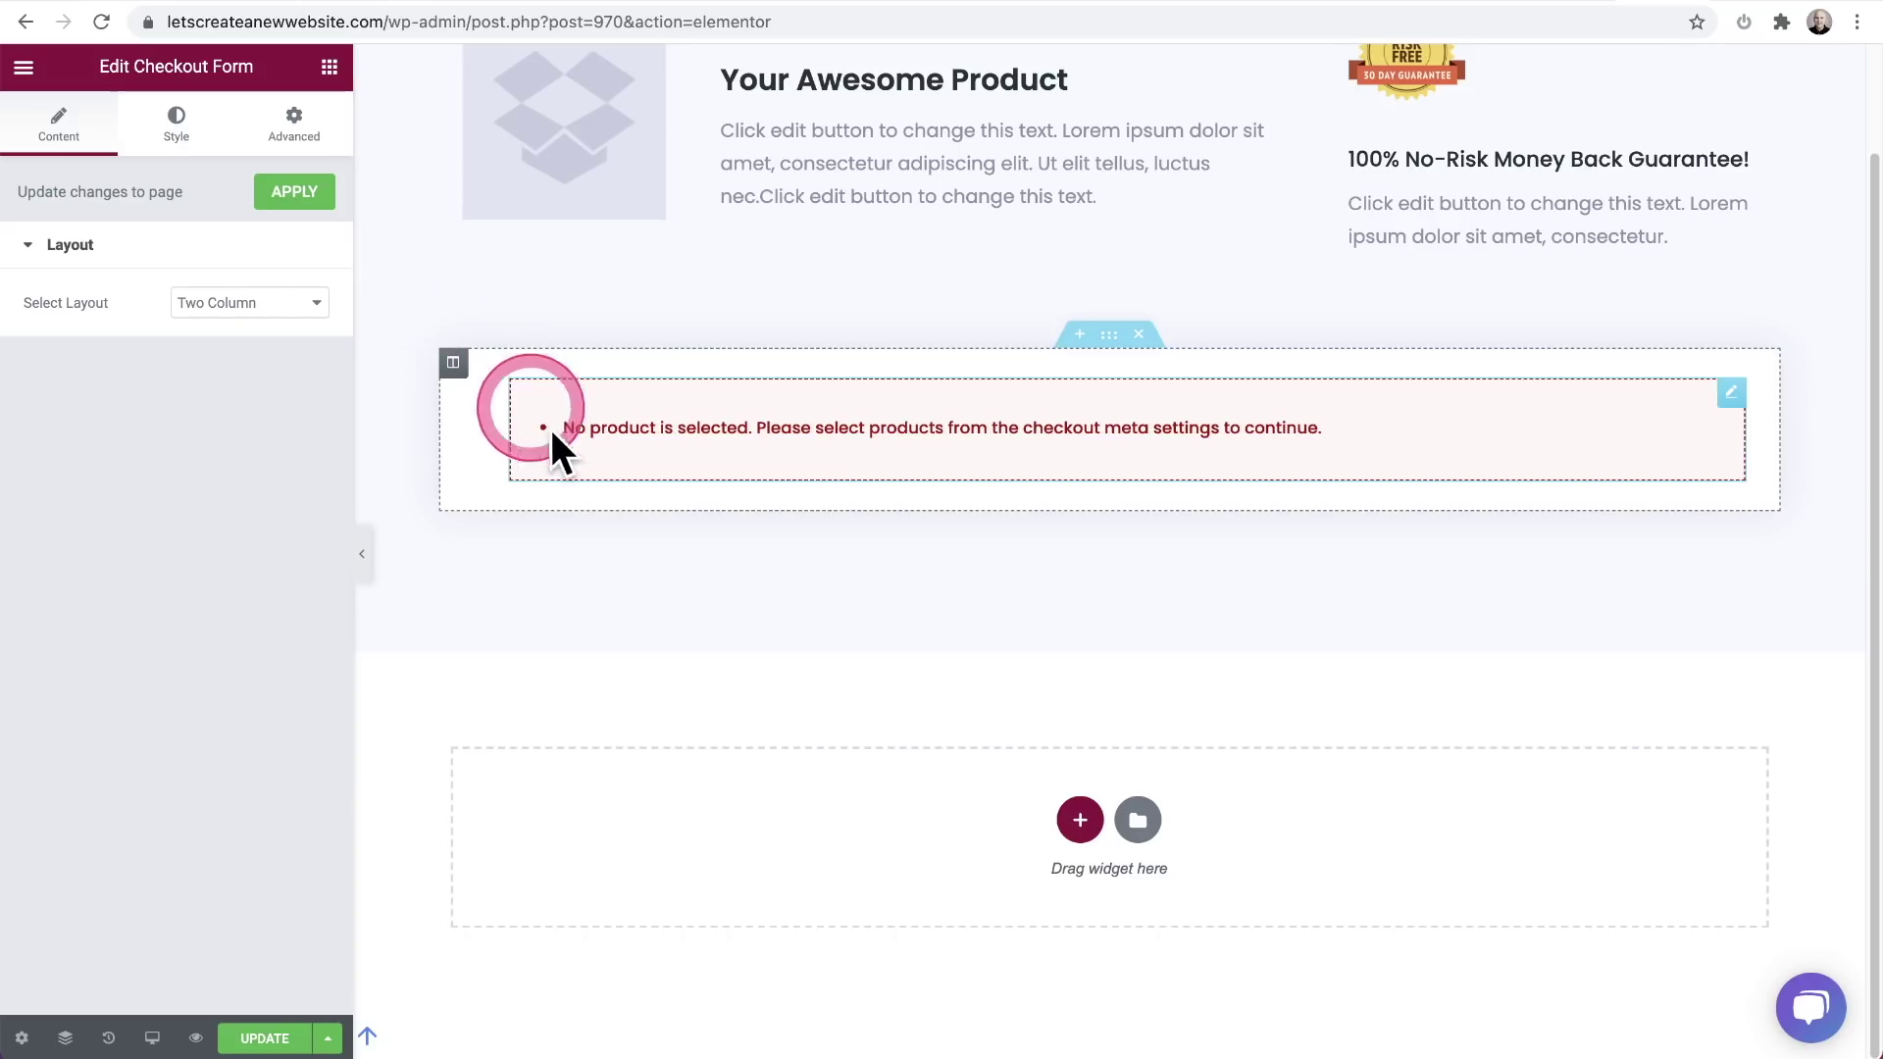
left_click(294, 192)
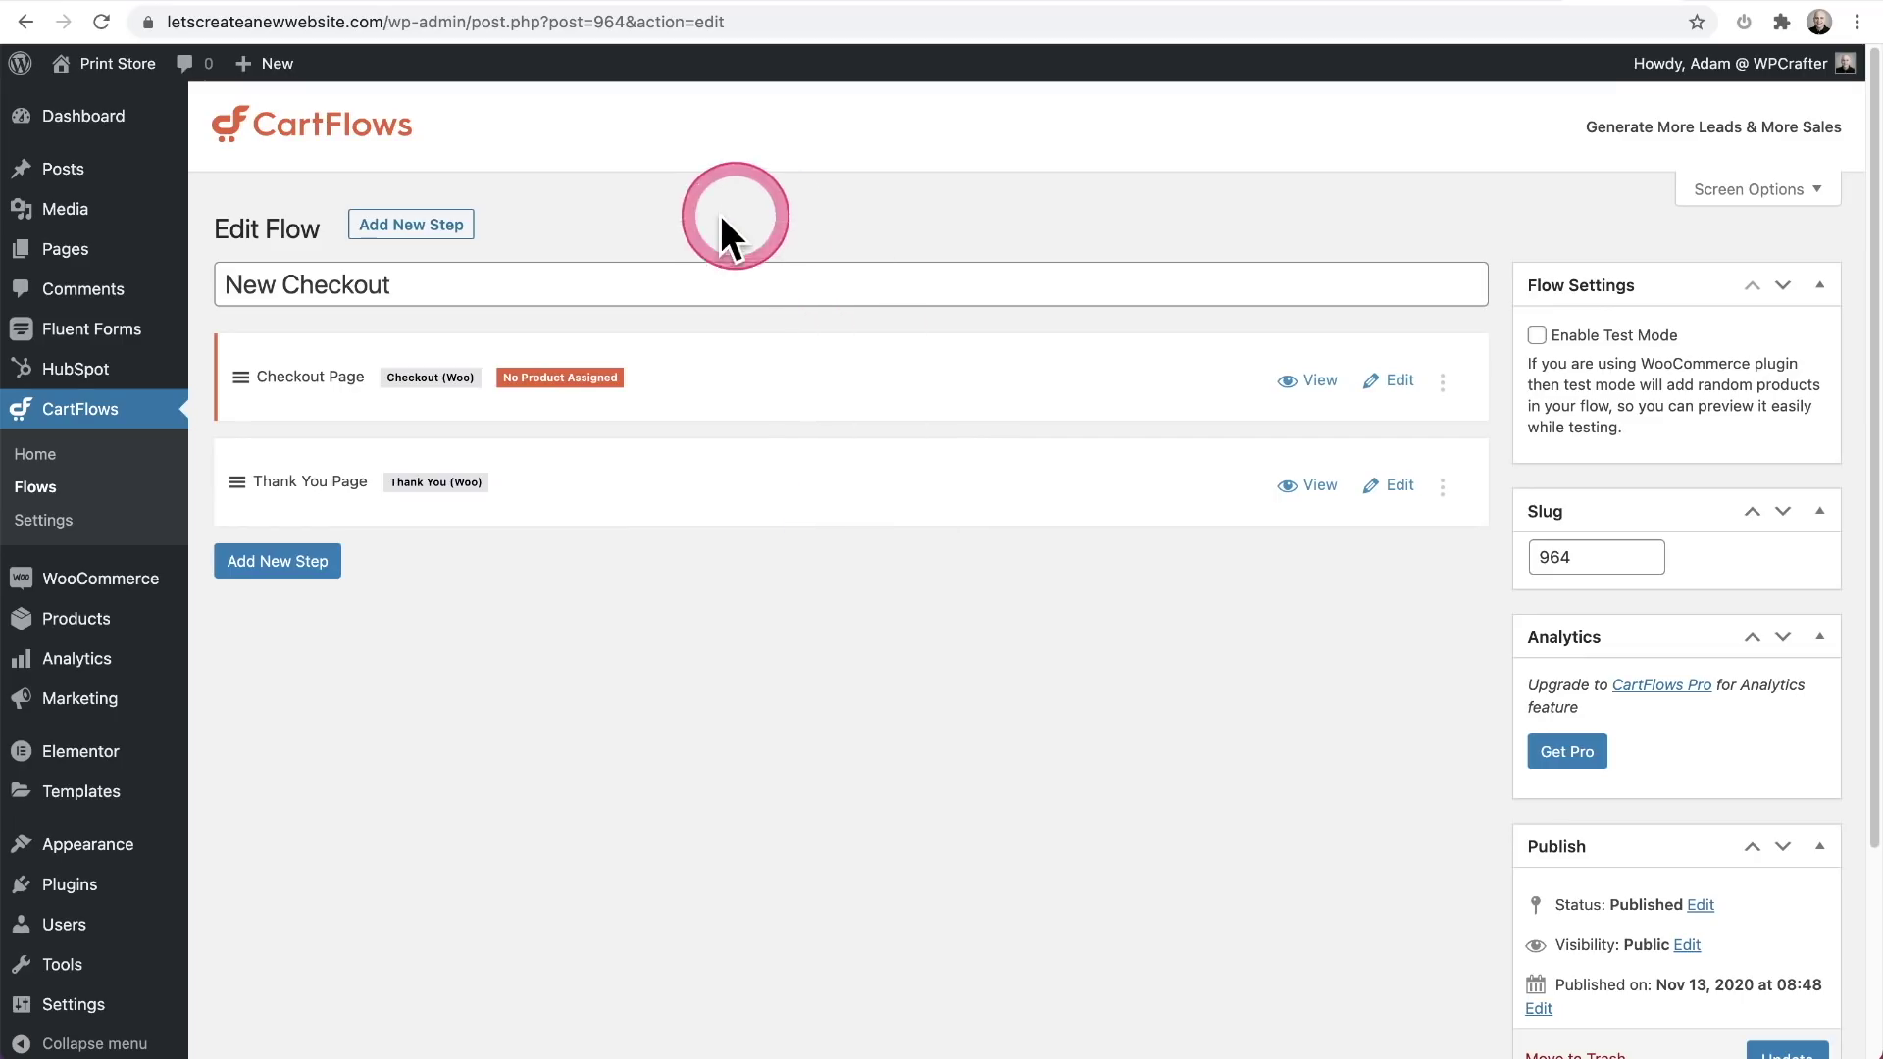
Switch back to the New Checkout flow, enable its test mode and update the flow.
left_click(1536, 336)
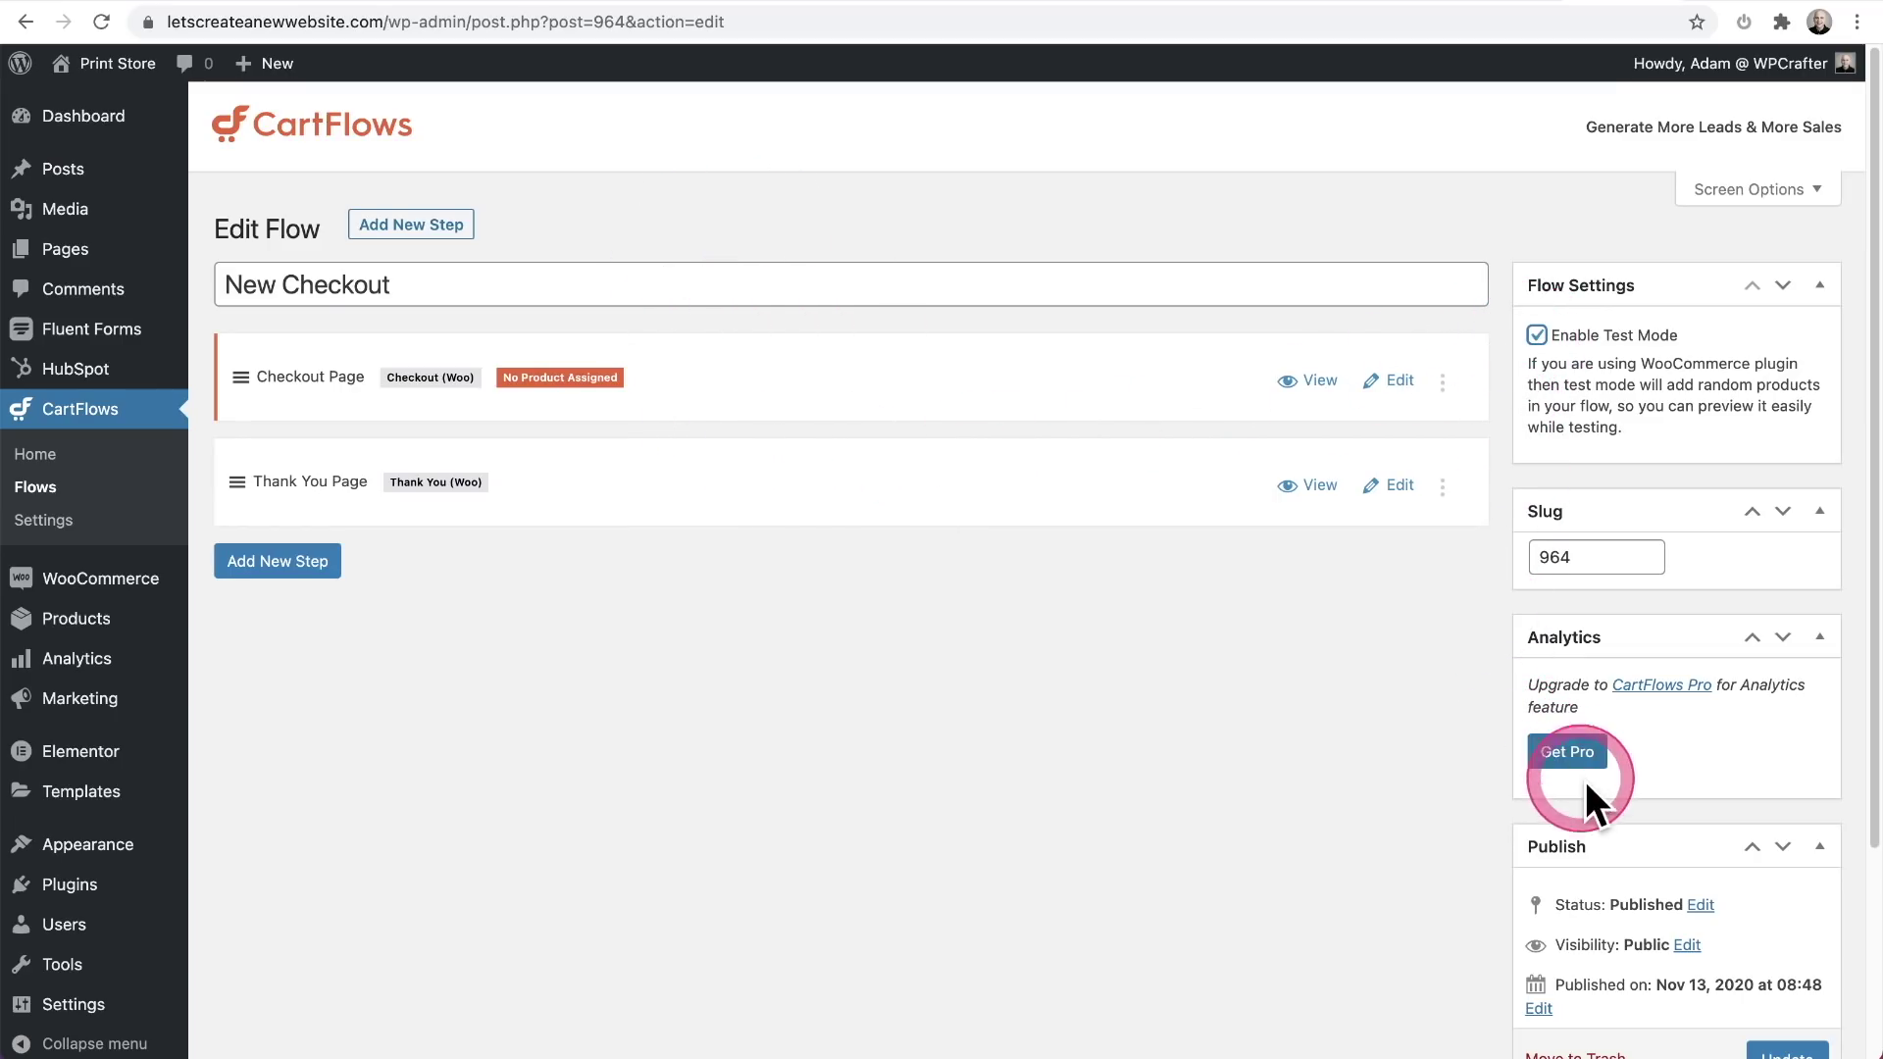
scroll(1794, 863, "down", 2)
left_click(1798, 844)
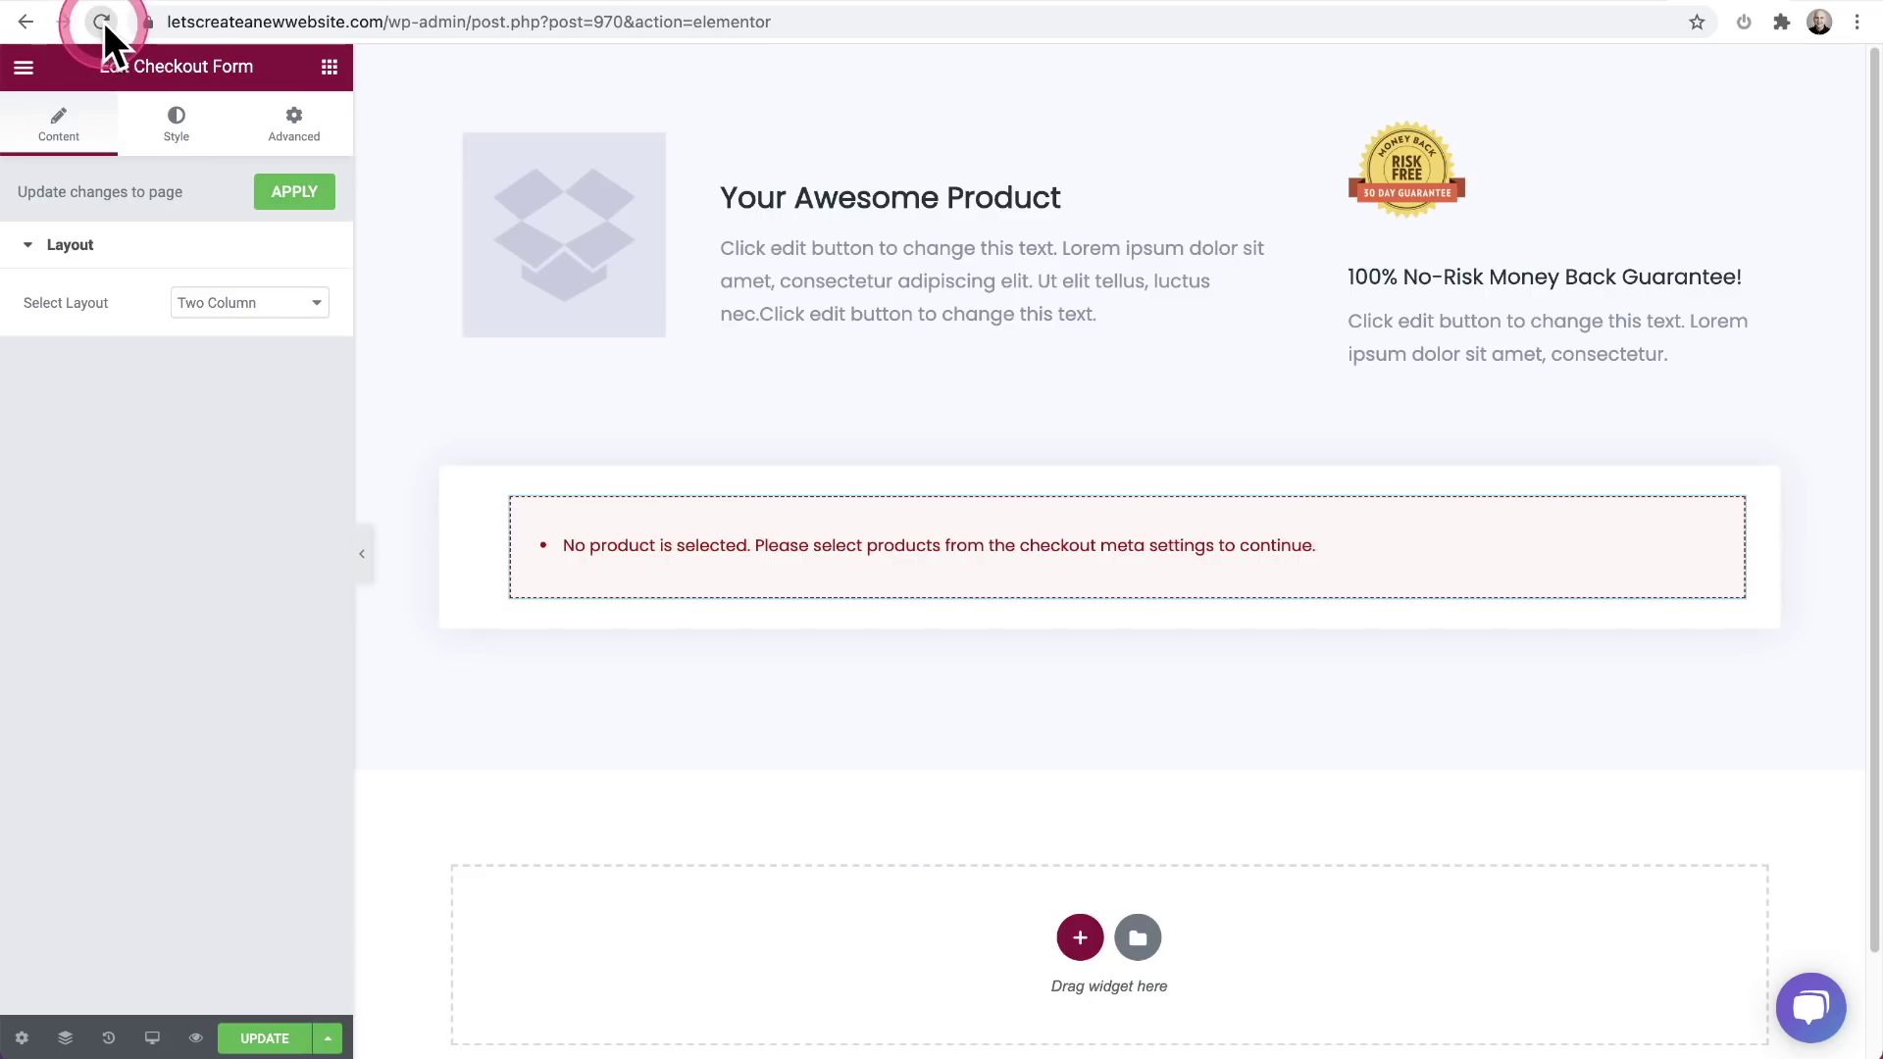
Reload the checkout page's editor and refresh the Checkout Form widget so its preview renders with test mode active.
left_click(102, 22)
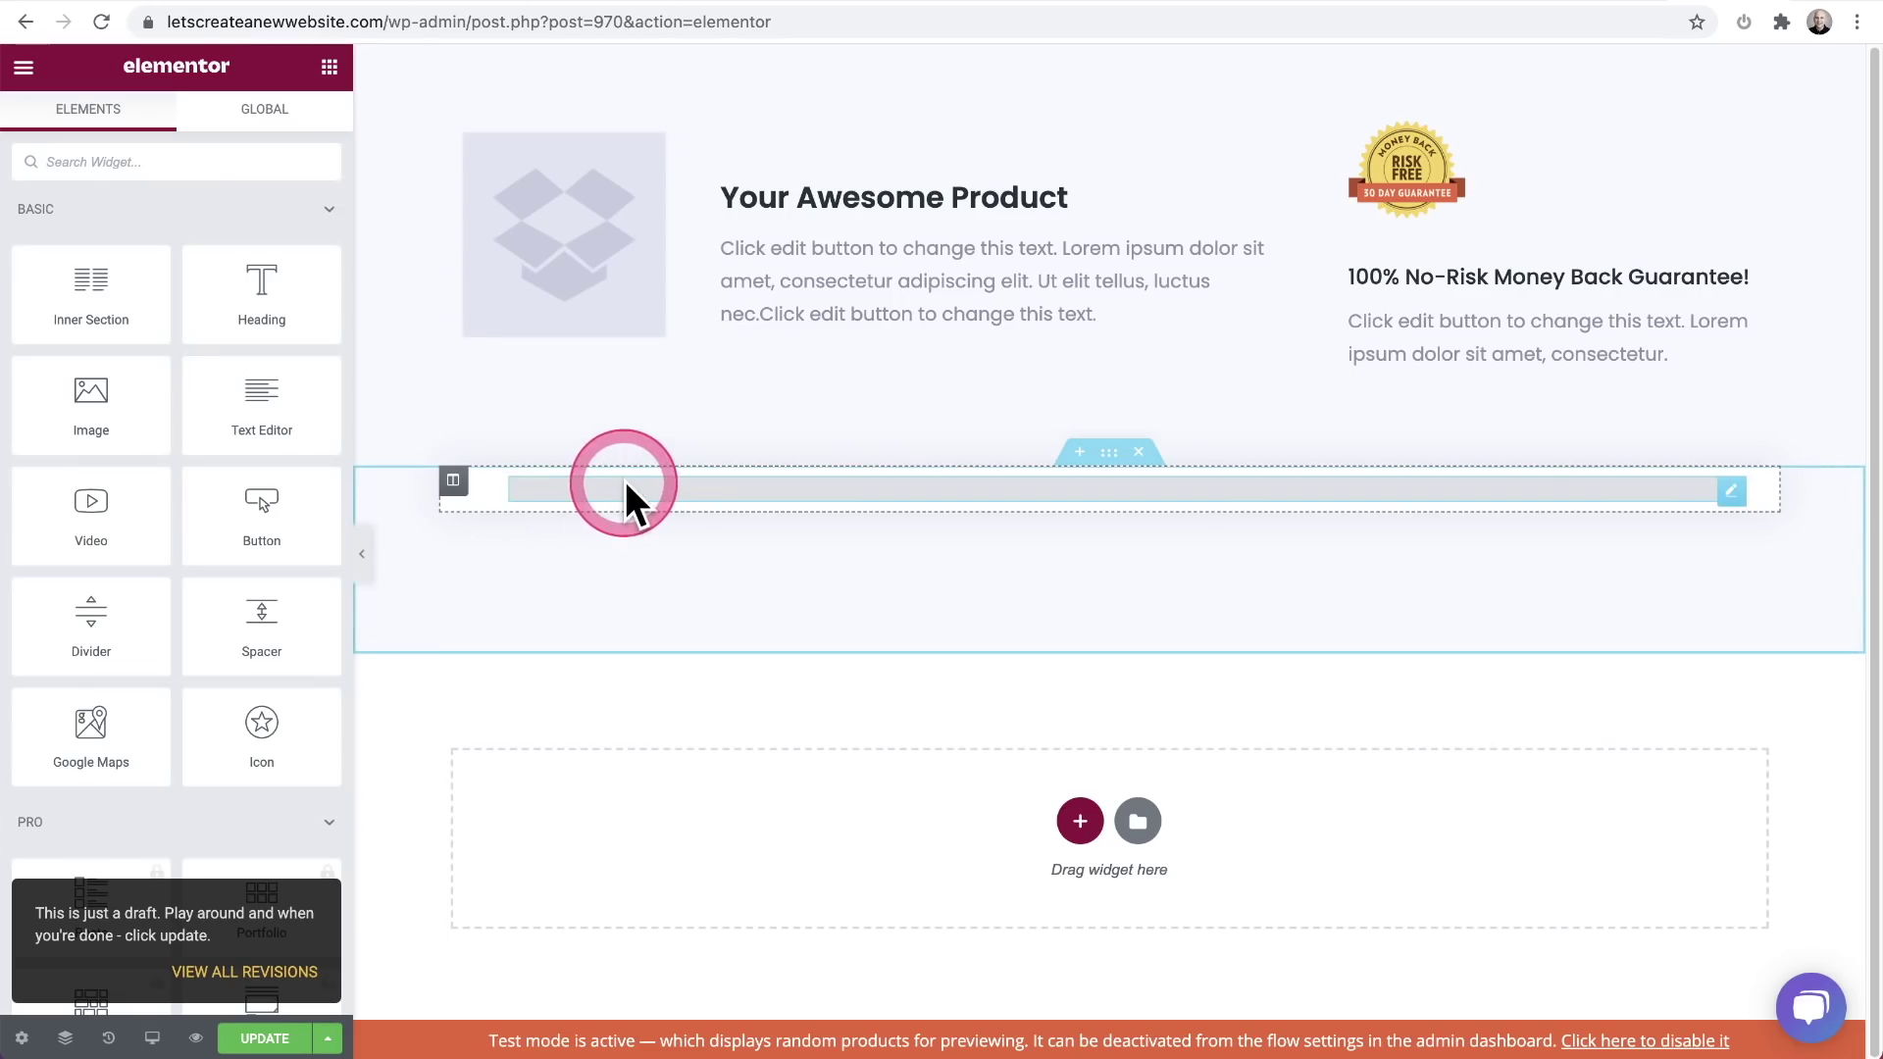
left_click(626, 481)
left_click(294, 192)
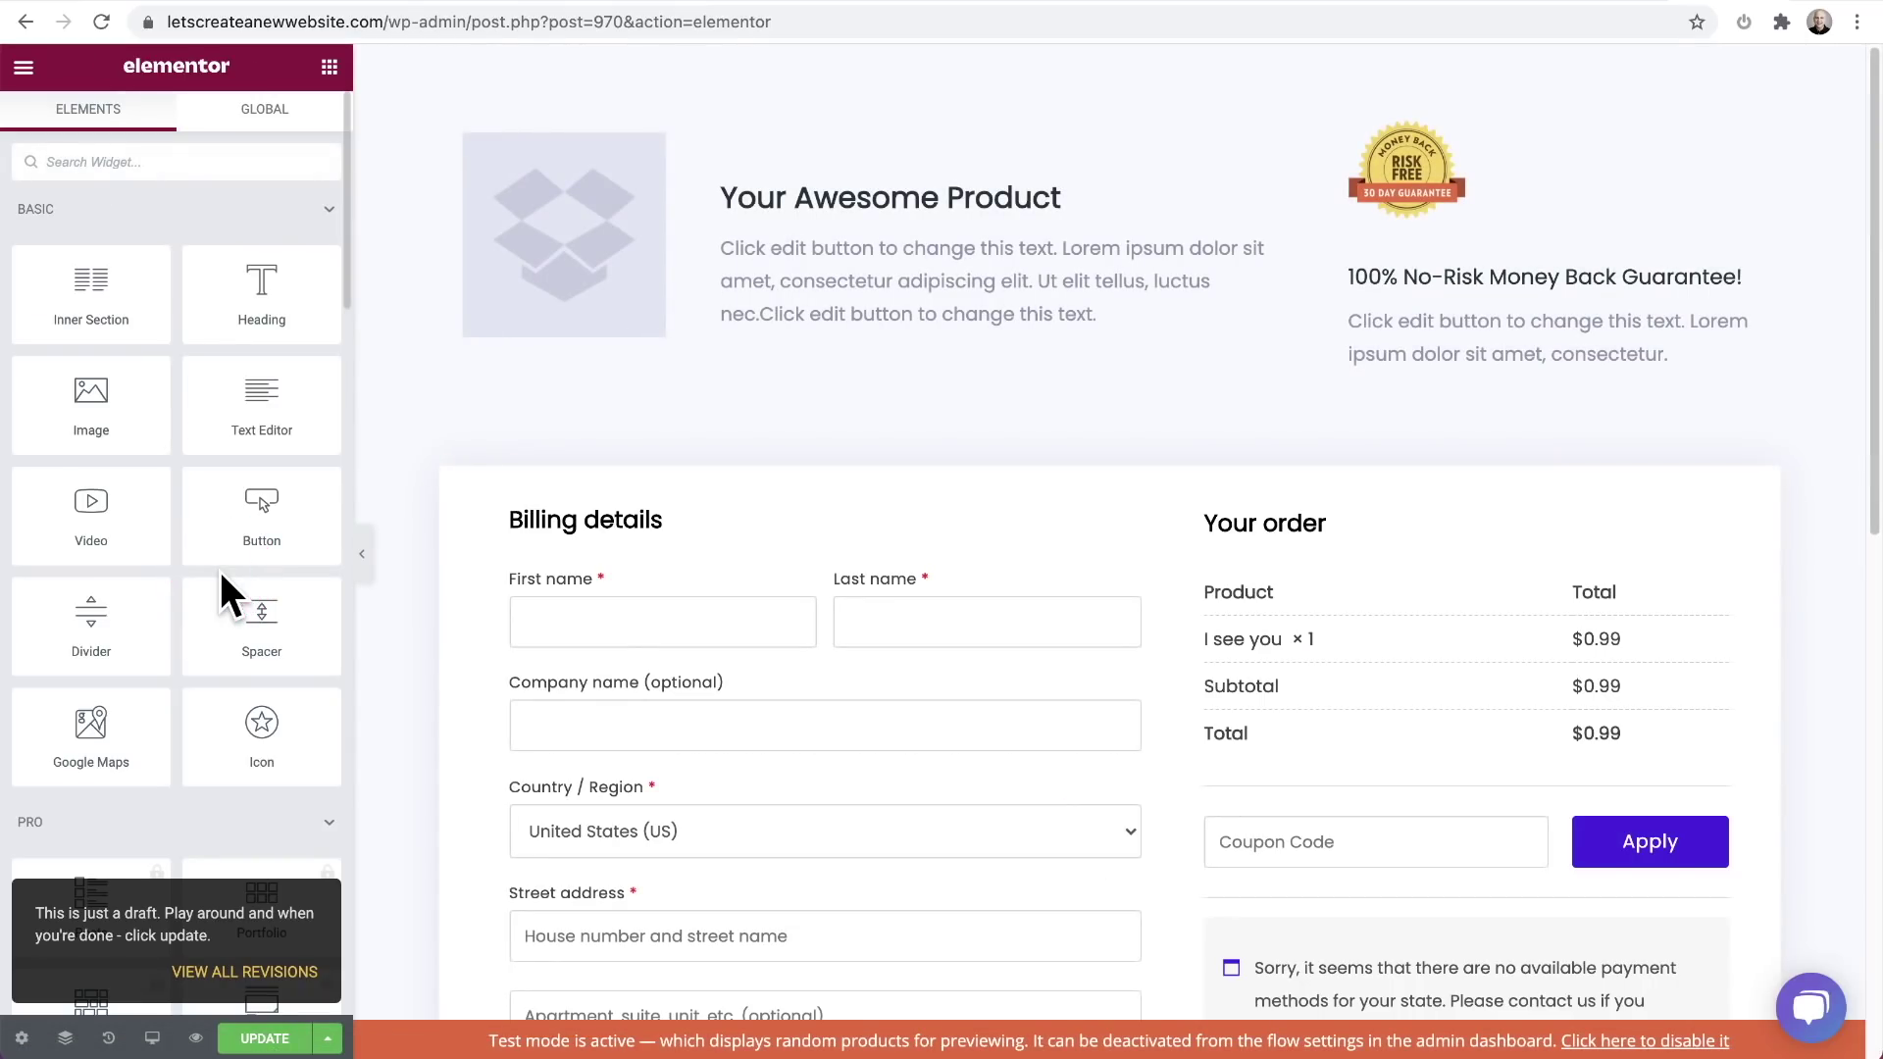
Look over the Checkout Form widget's style options for Buttons, Payment Section and Field Validation & Error Messages.
left_click(747, 530)
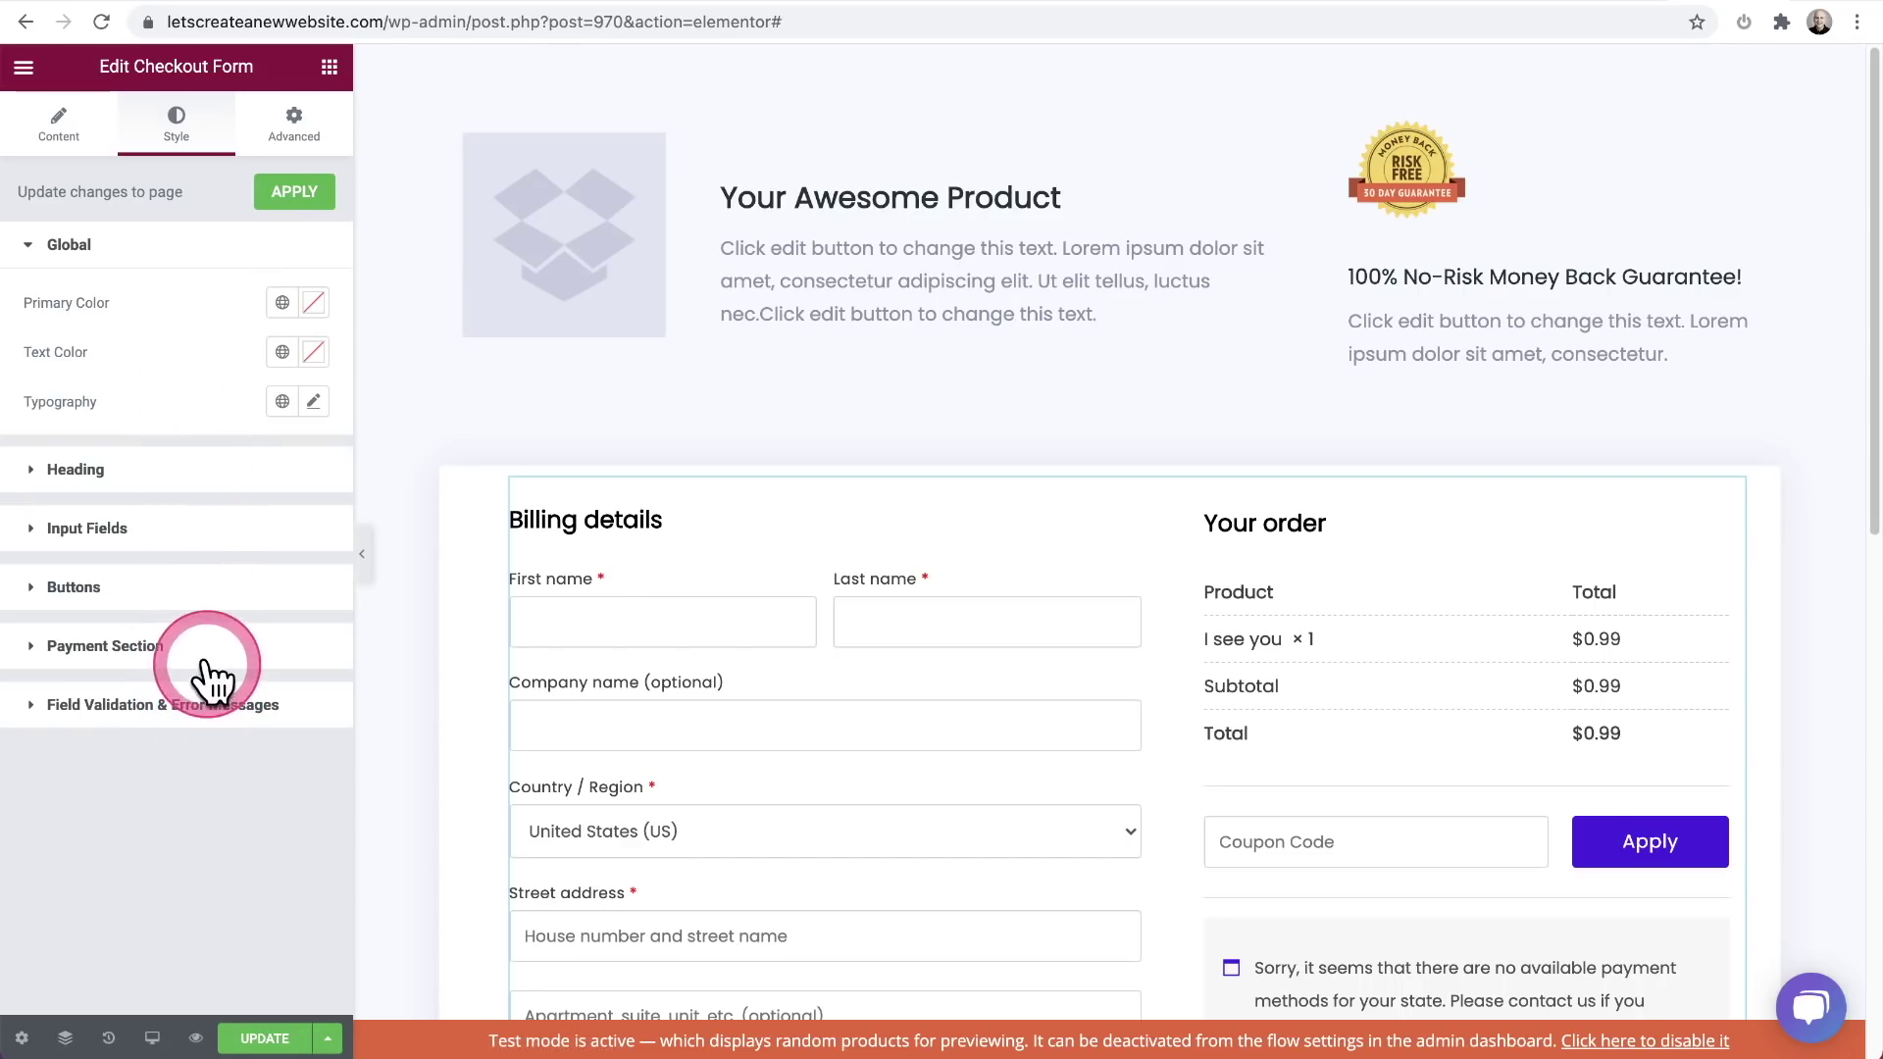
left_click(189, 588)
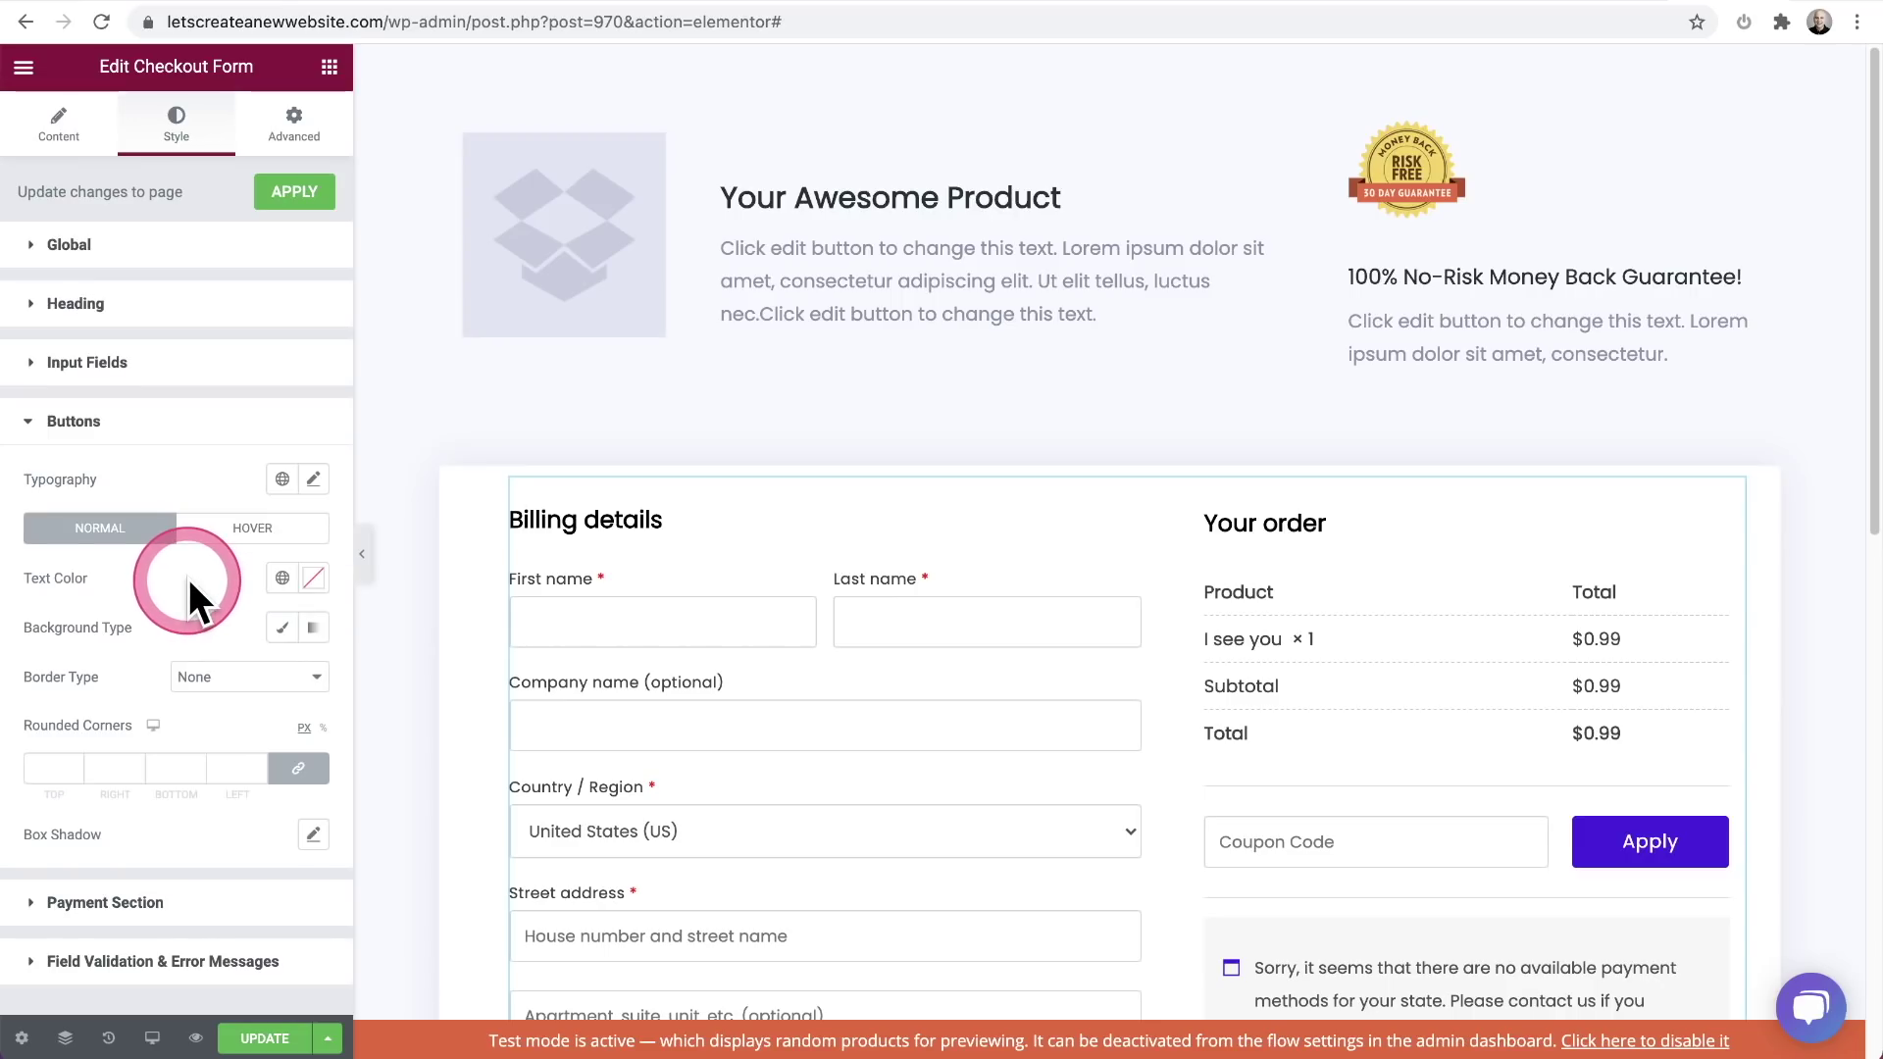
left_click(162, 902)
scroll(152, 718, "down", 1)
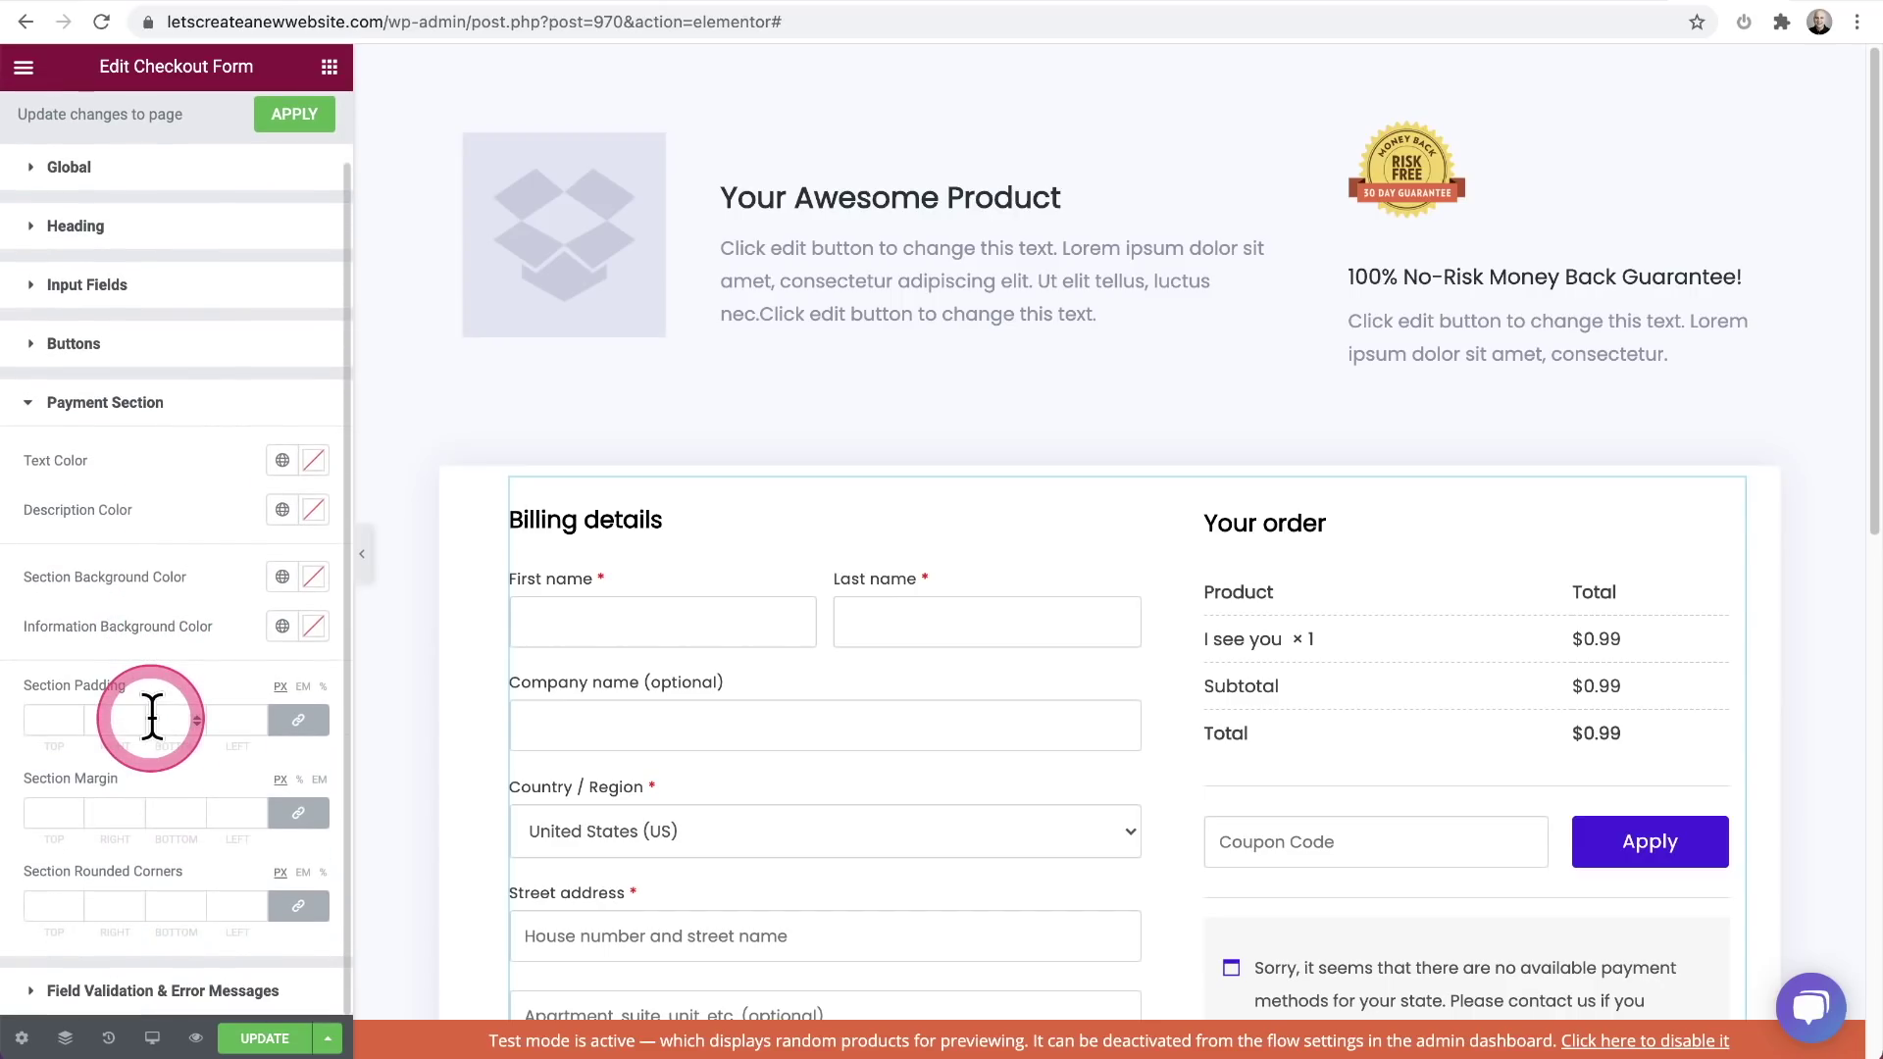
left_click(175, 995)
left_click(165, 826)
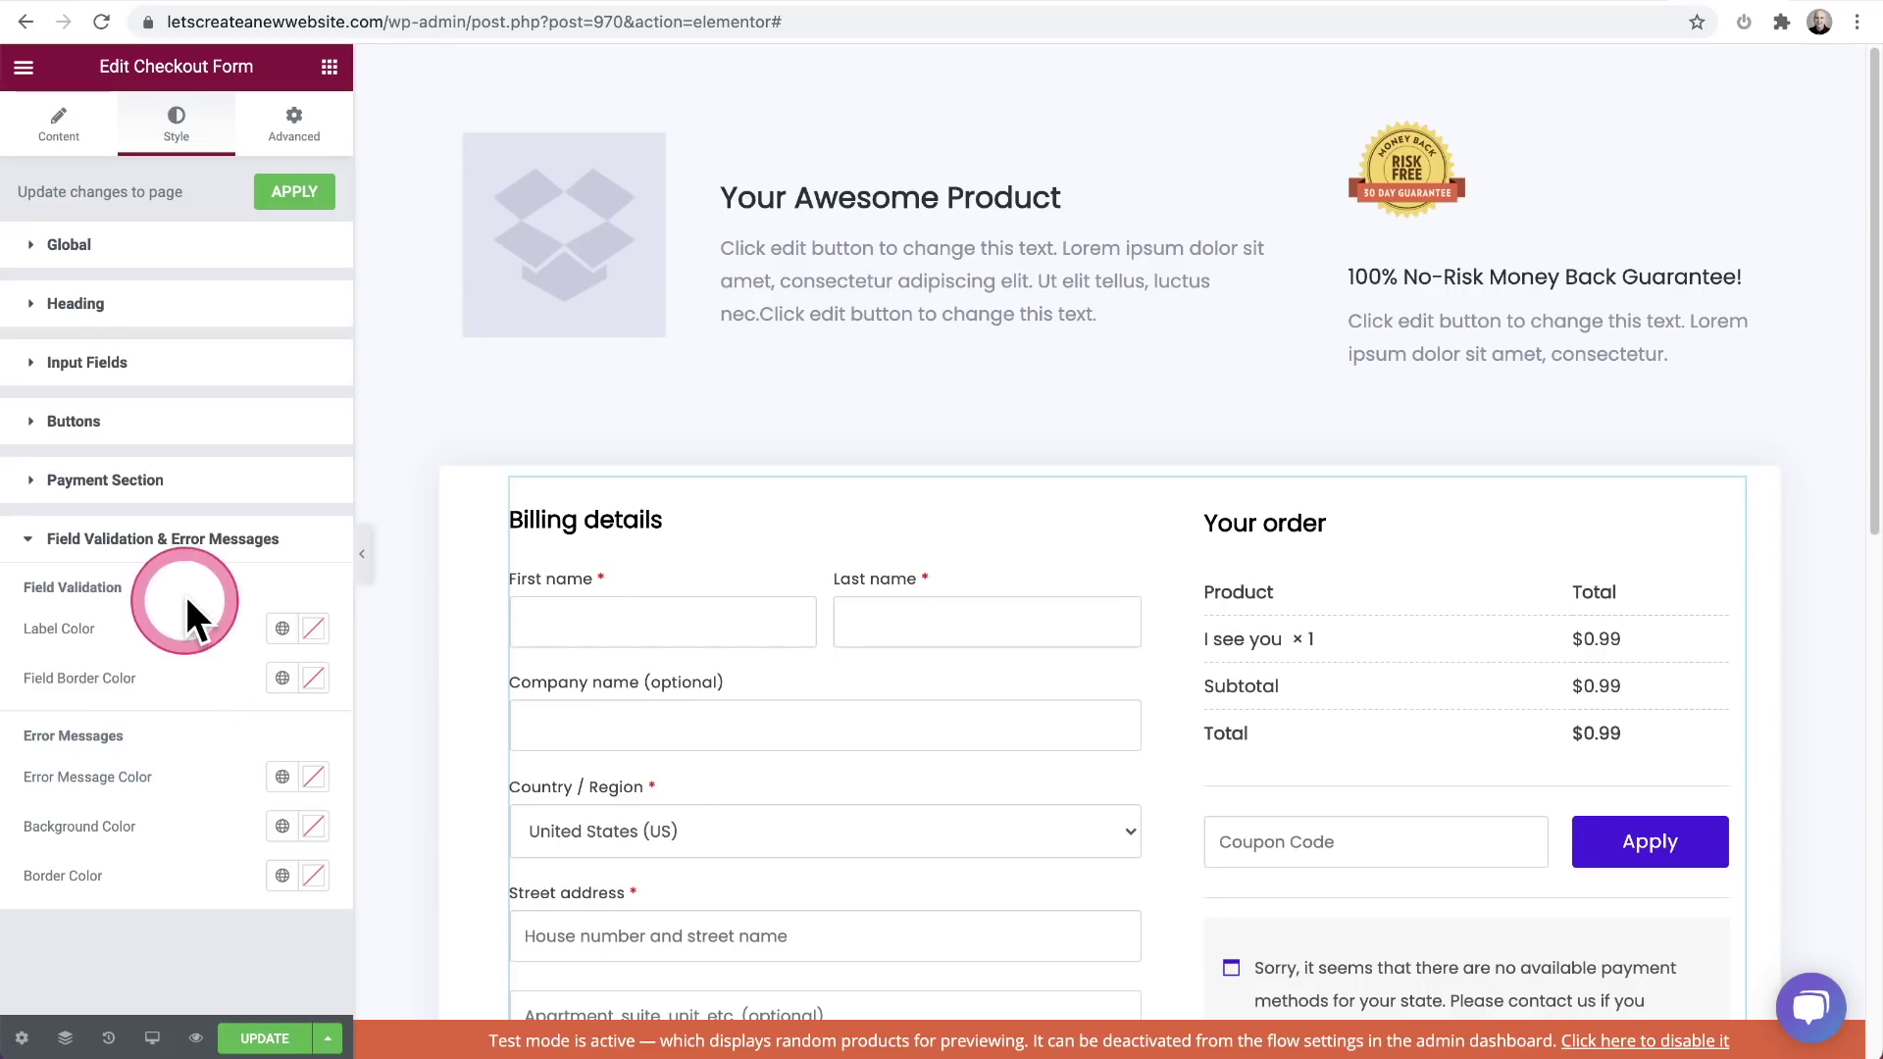
Update the checkout page and exit the Elementor editor to the WordPress dashboard.
left_click(267, 1037)
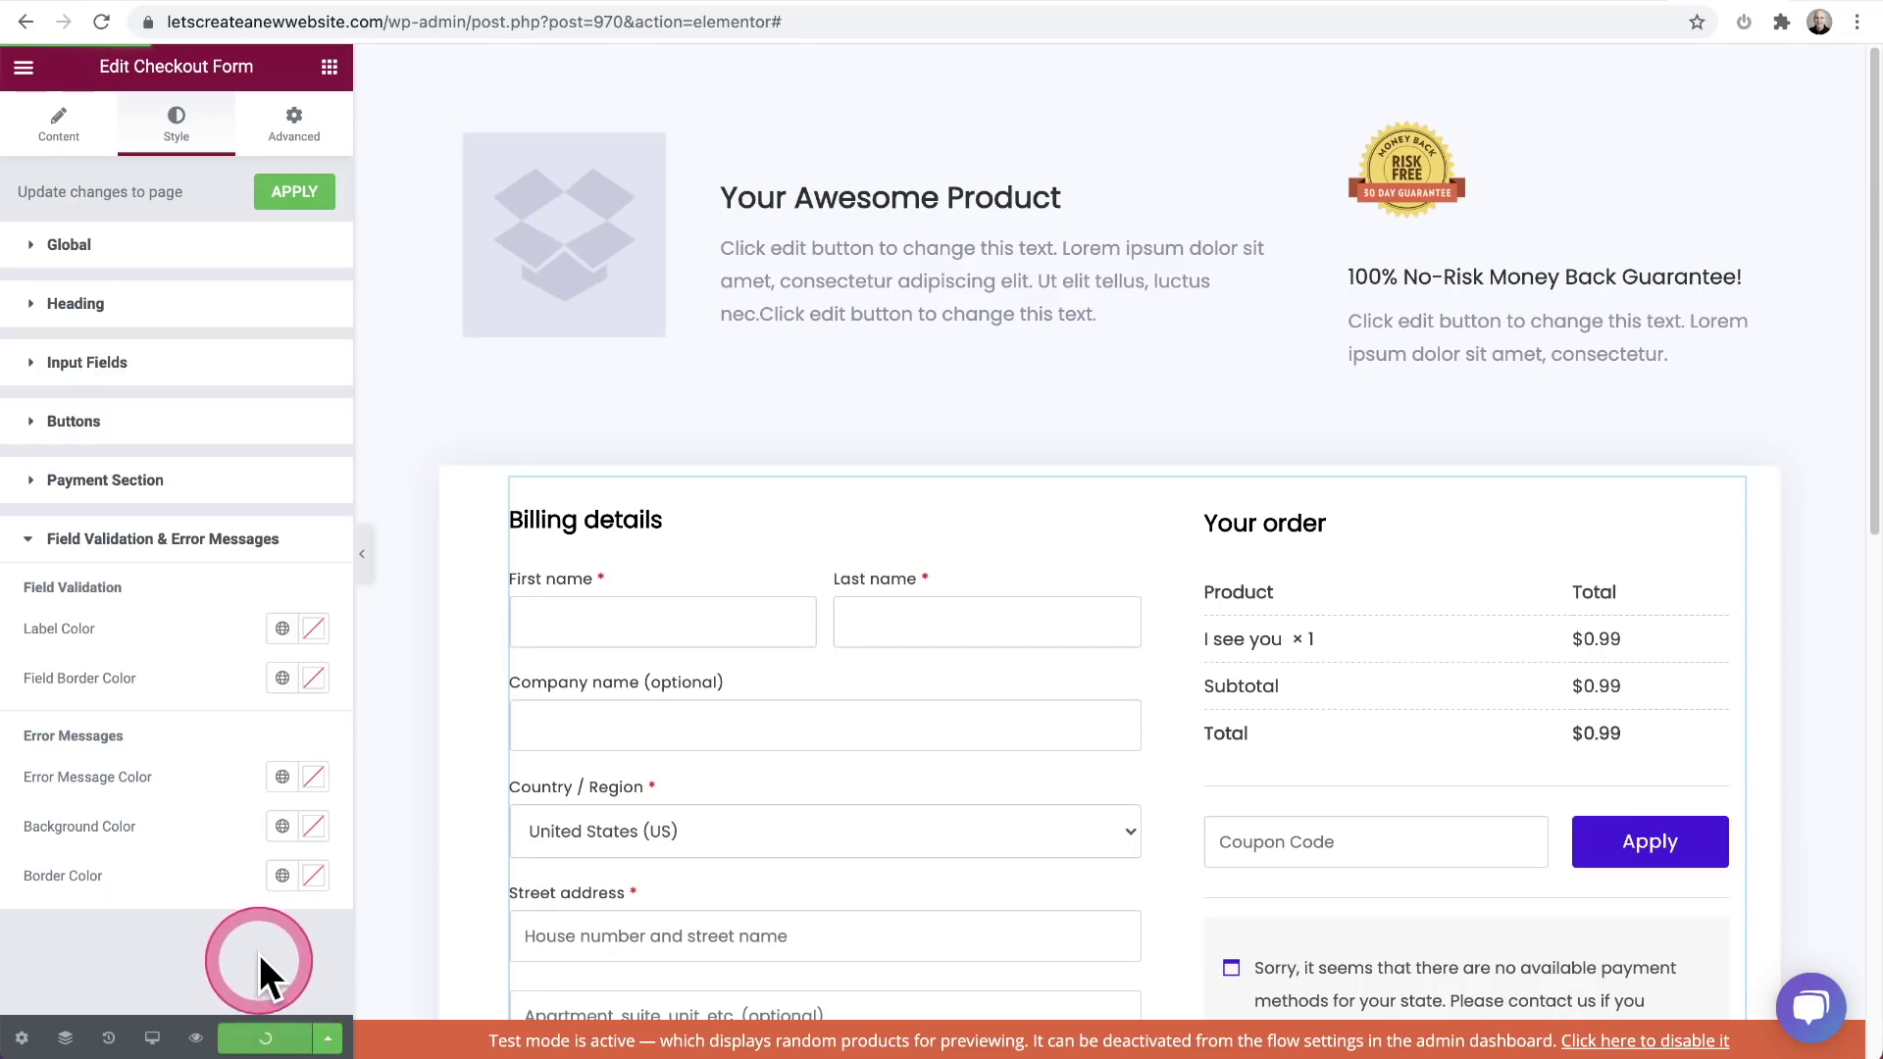
left_click(25, 67)
left_click(140, 479)
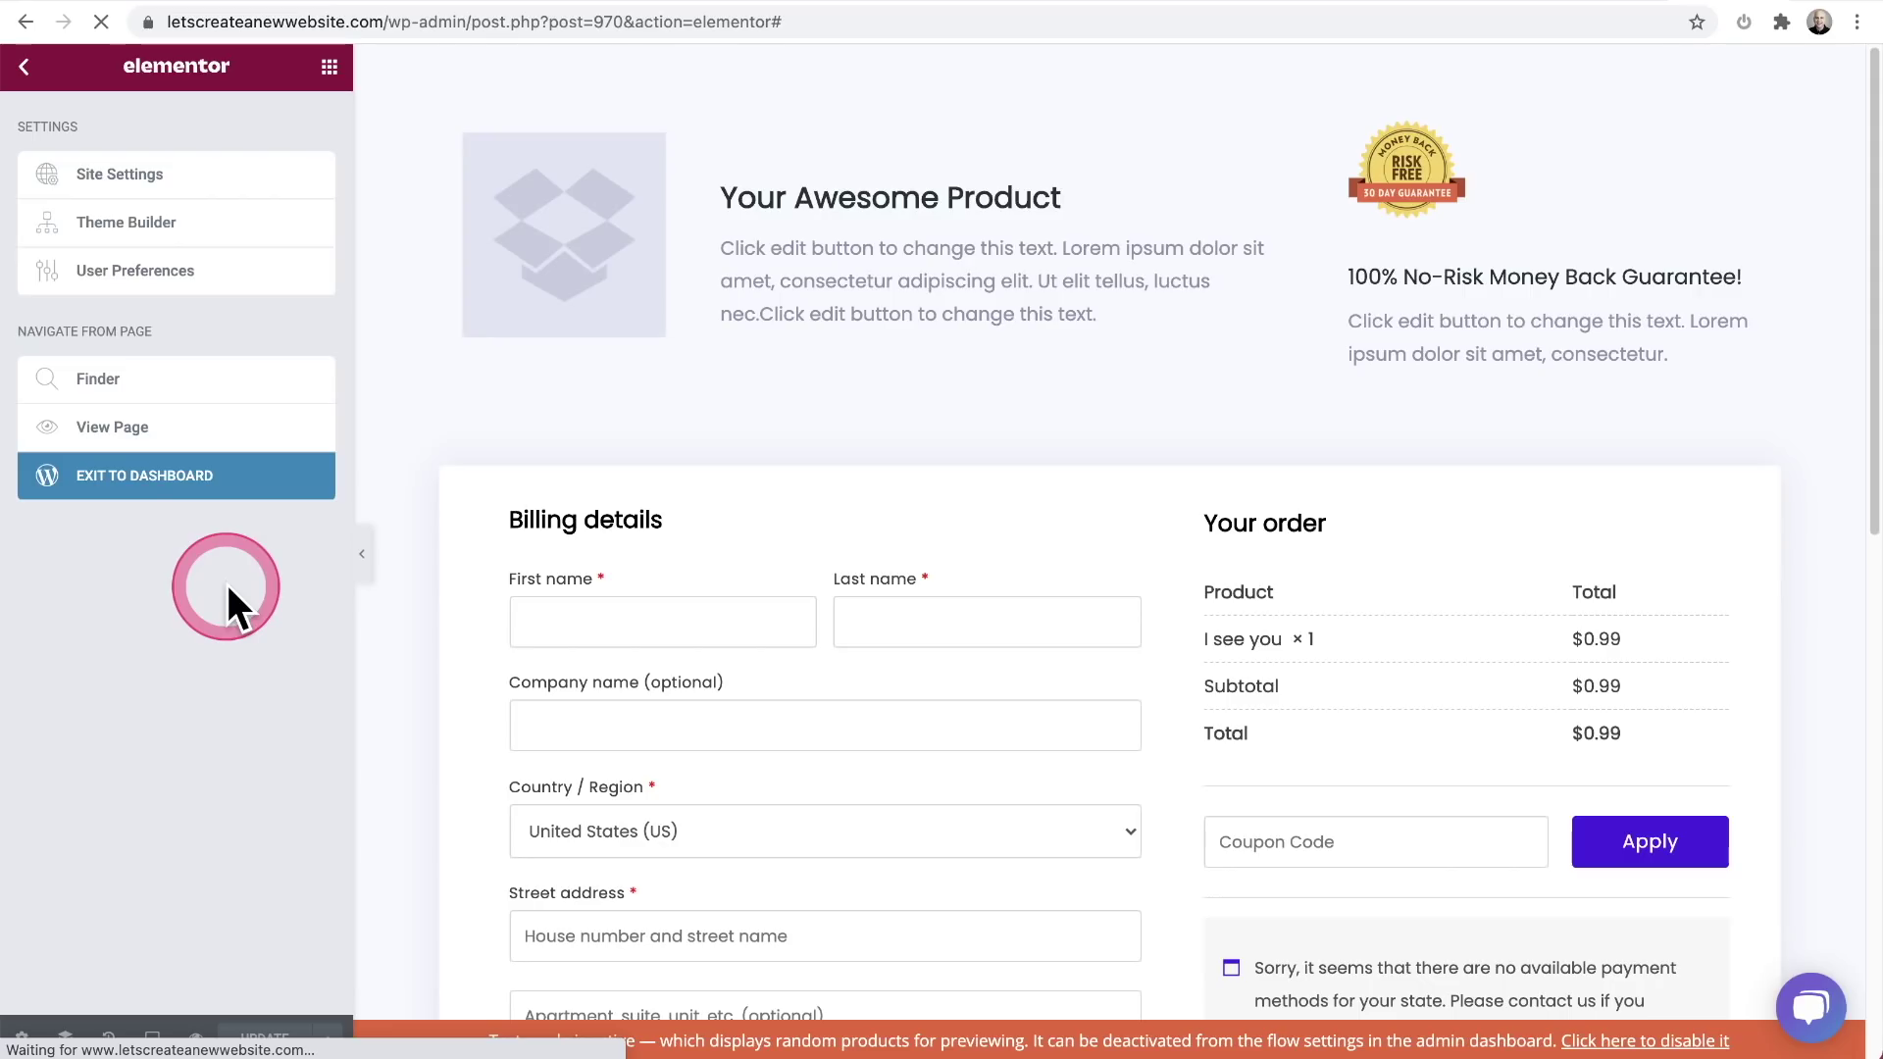
Return to the New Checkout flow, disable its test mode and update the flow.
scroll(225, 594, "down", 10)
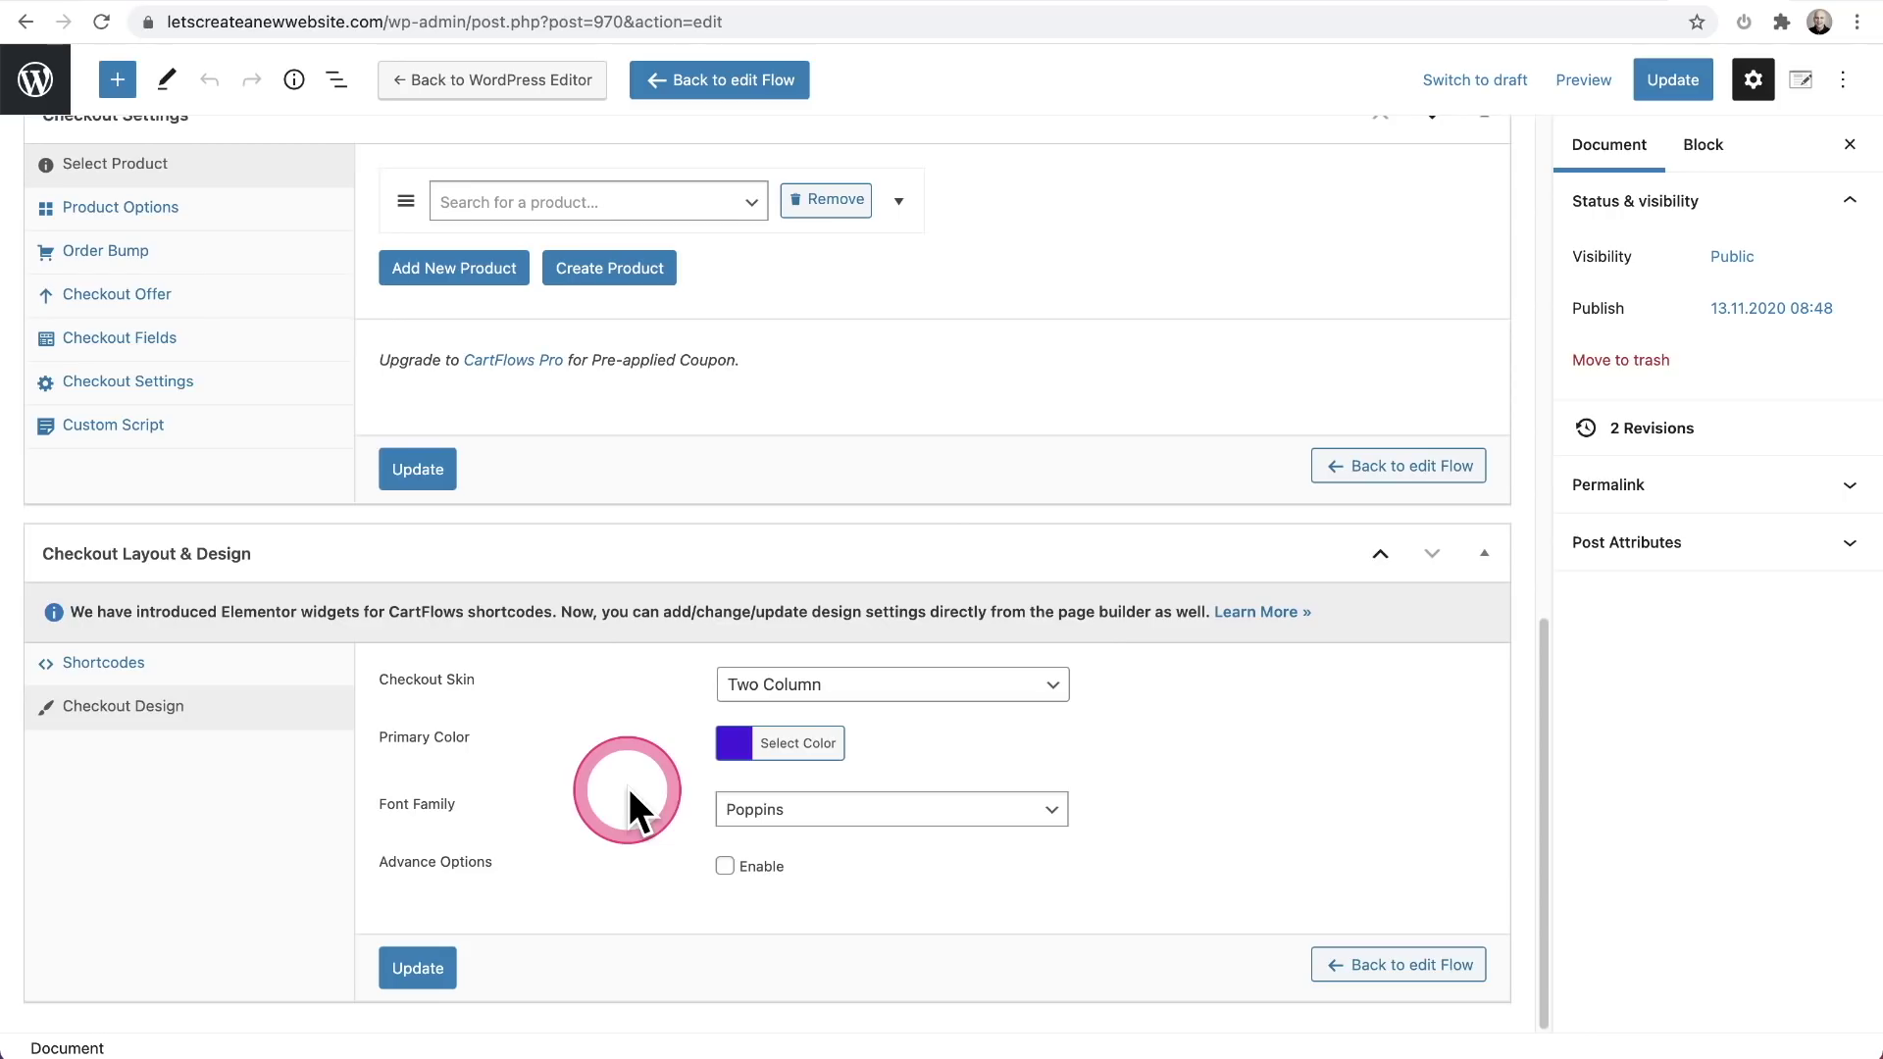
scroll(630, 792, "up", 3)
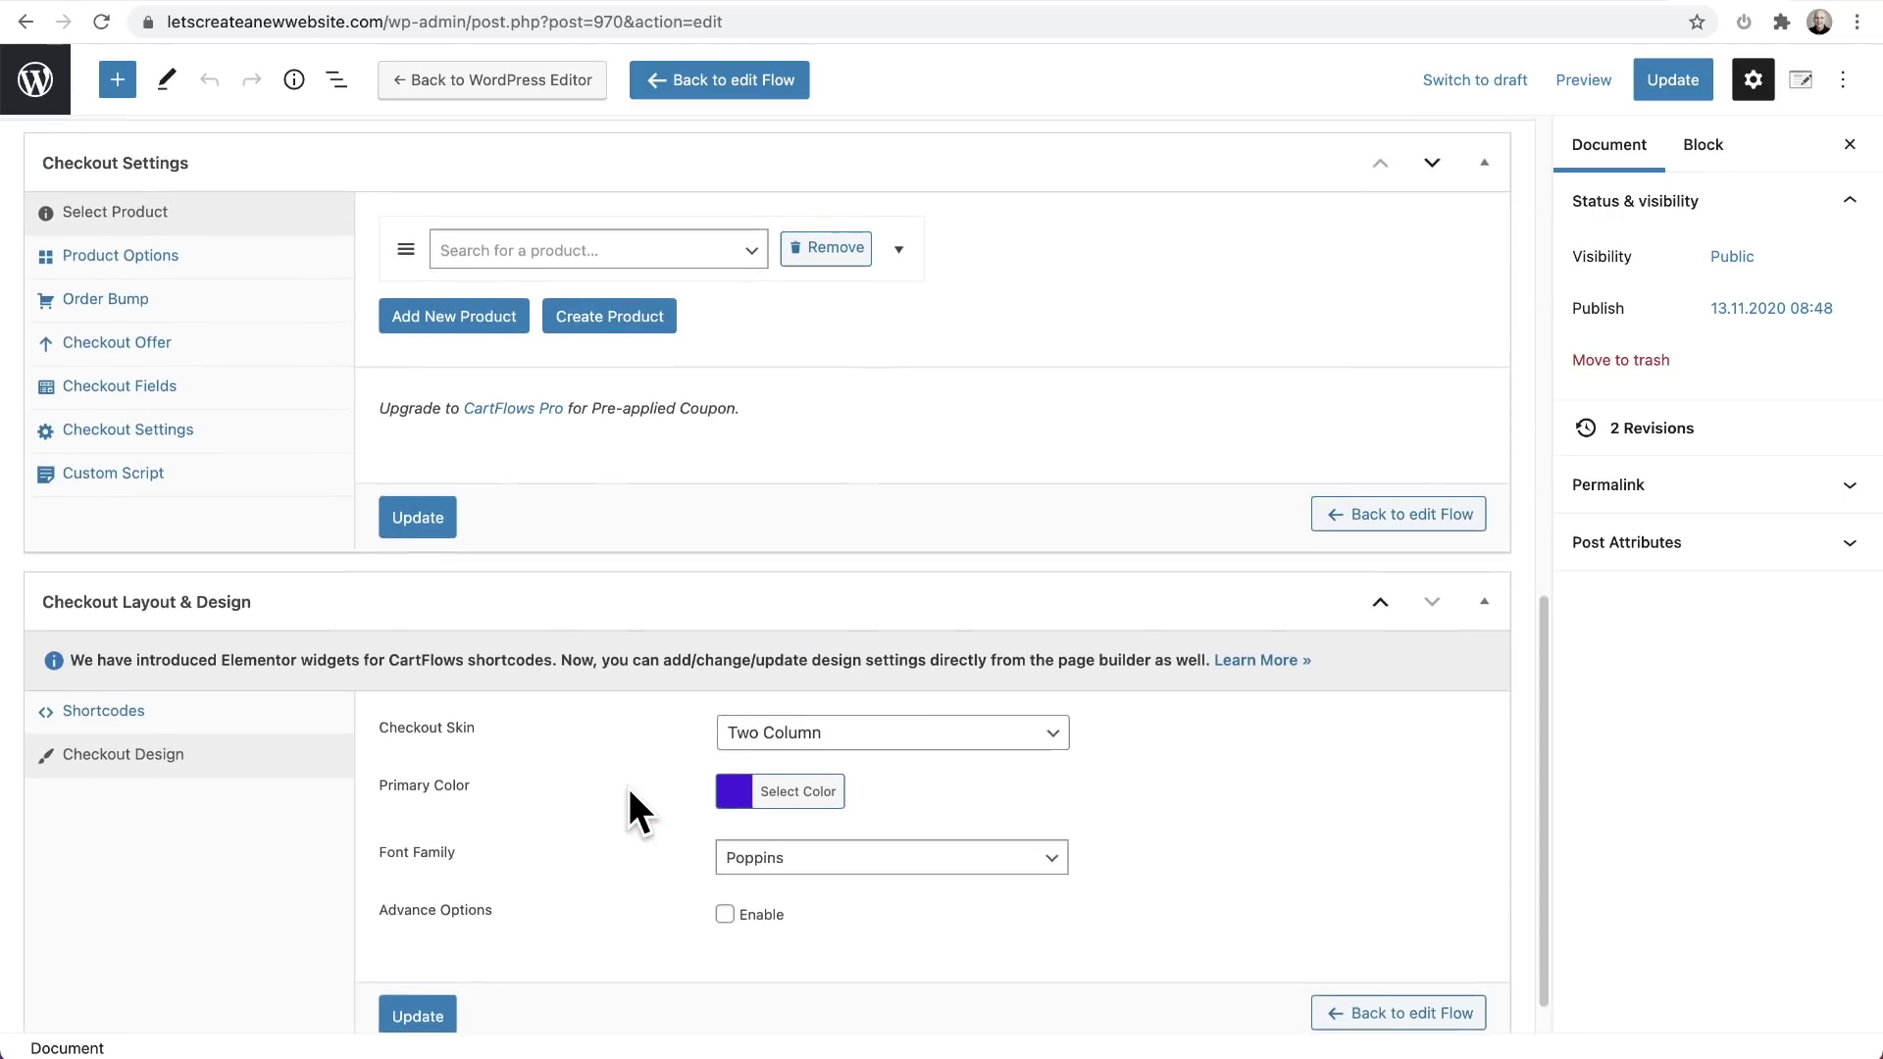
scroll(628, 787, "up", 8)
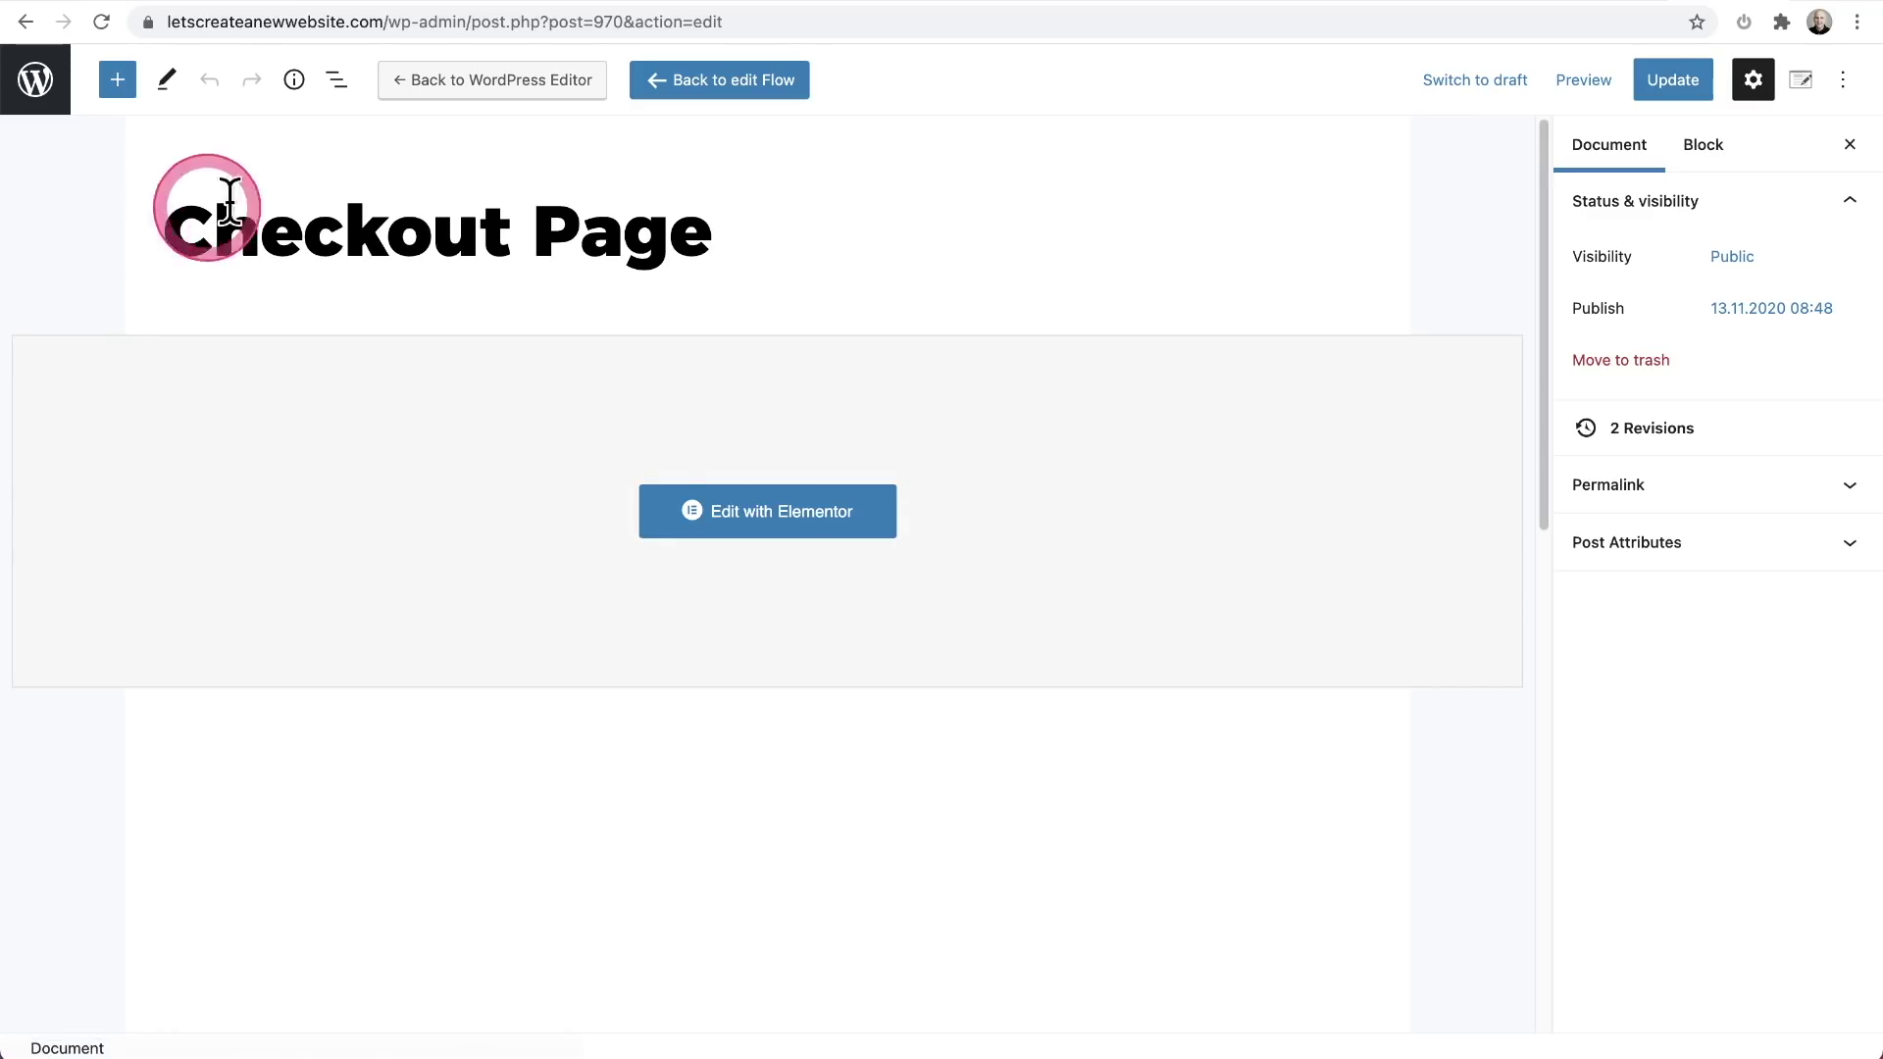
left_click(701, 83)
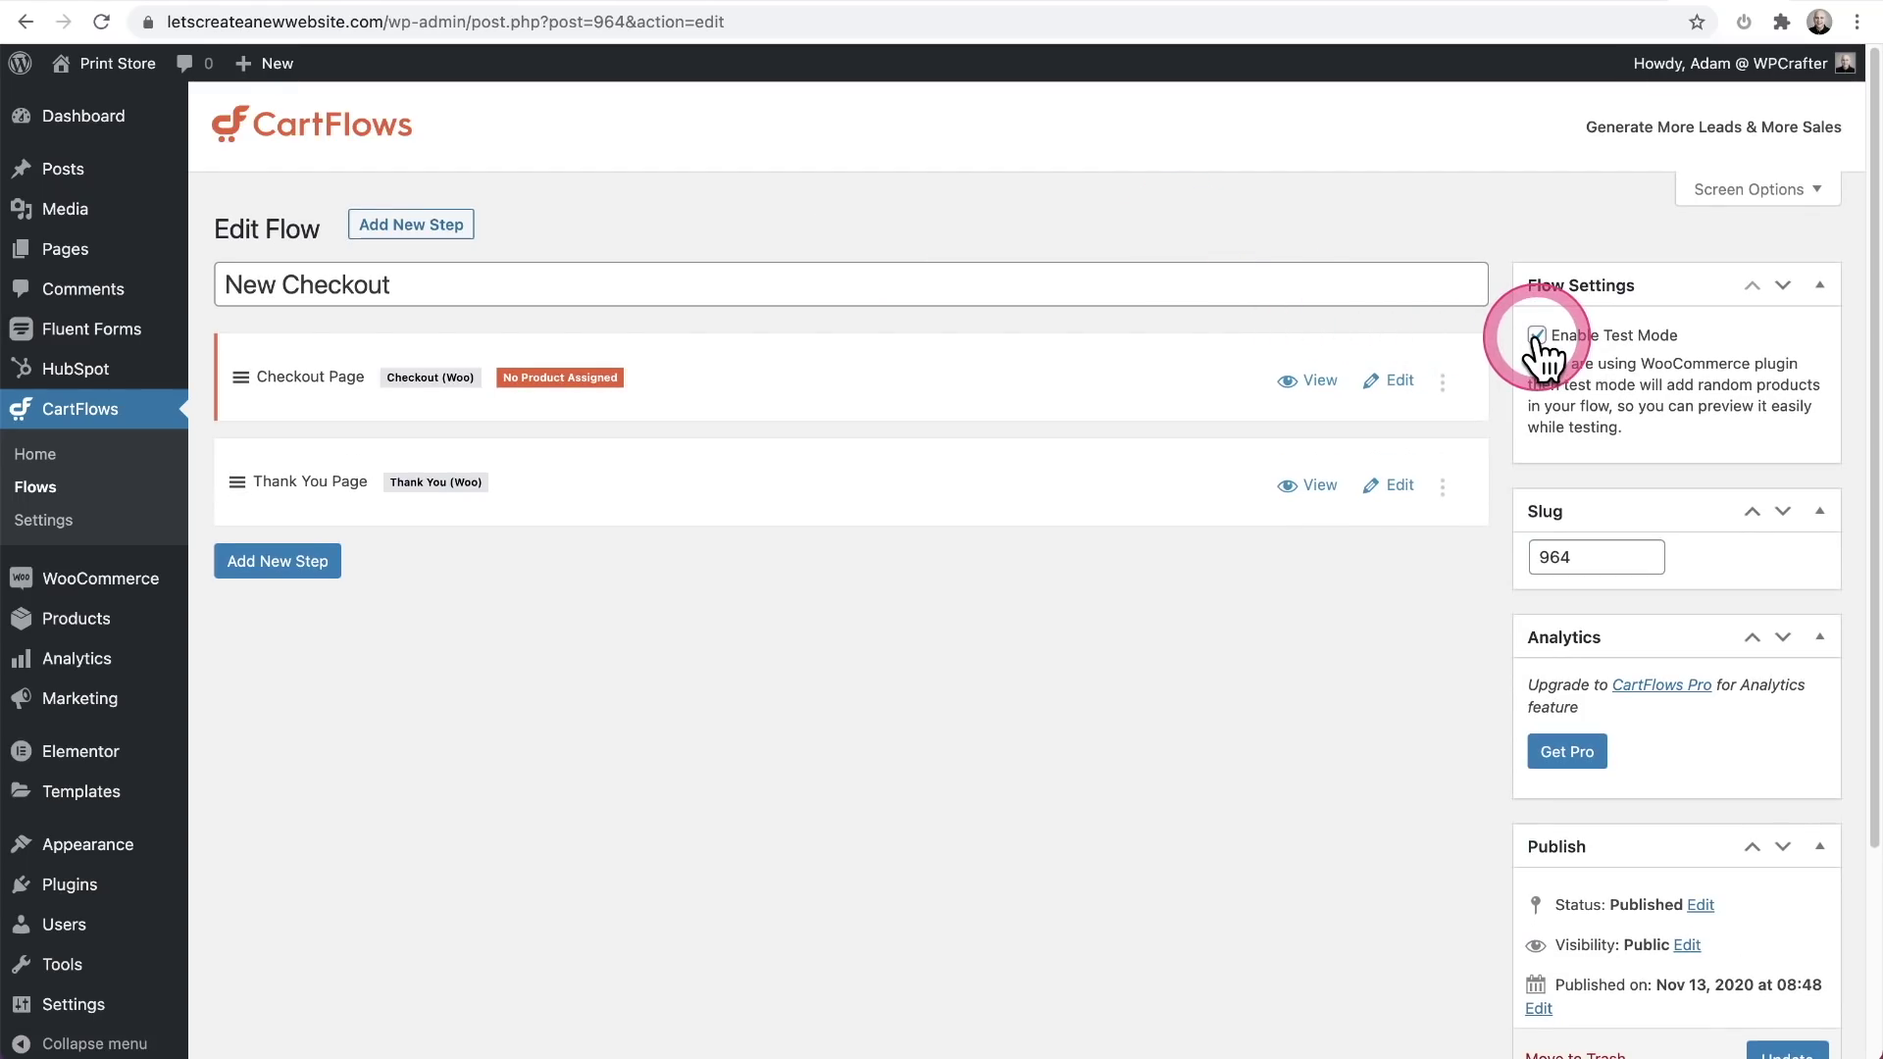
left_click(1537, 335)
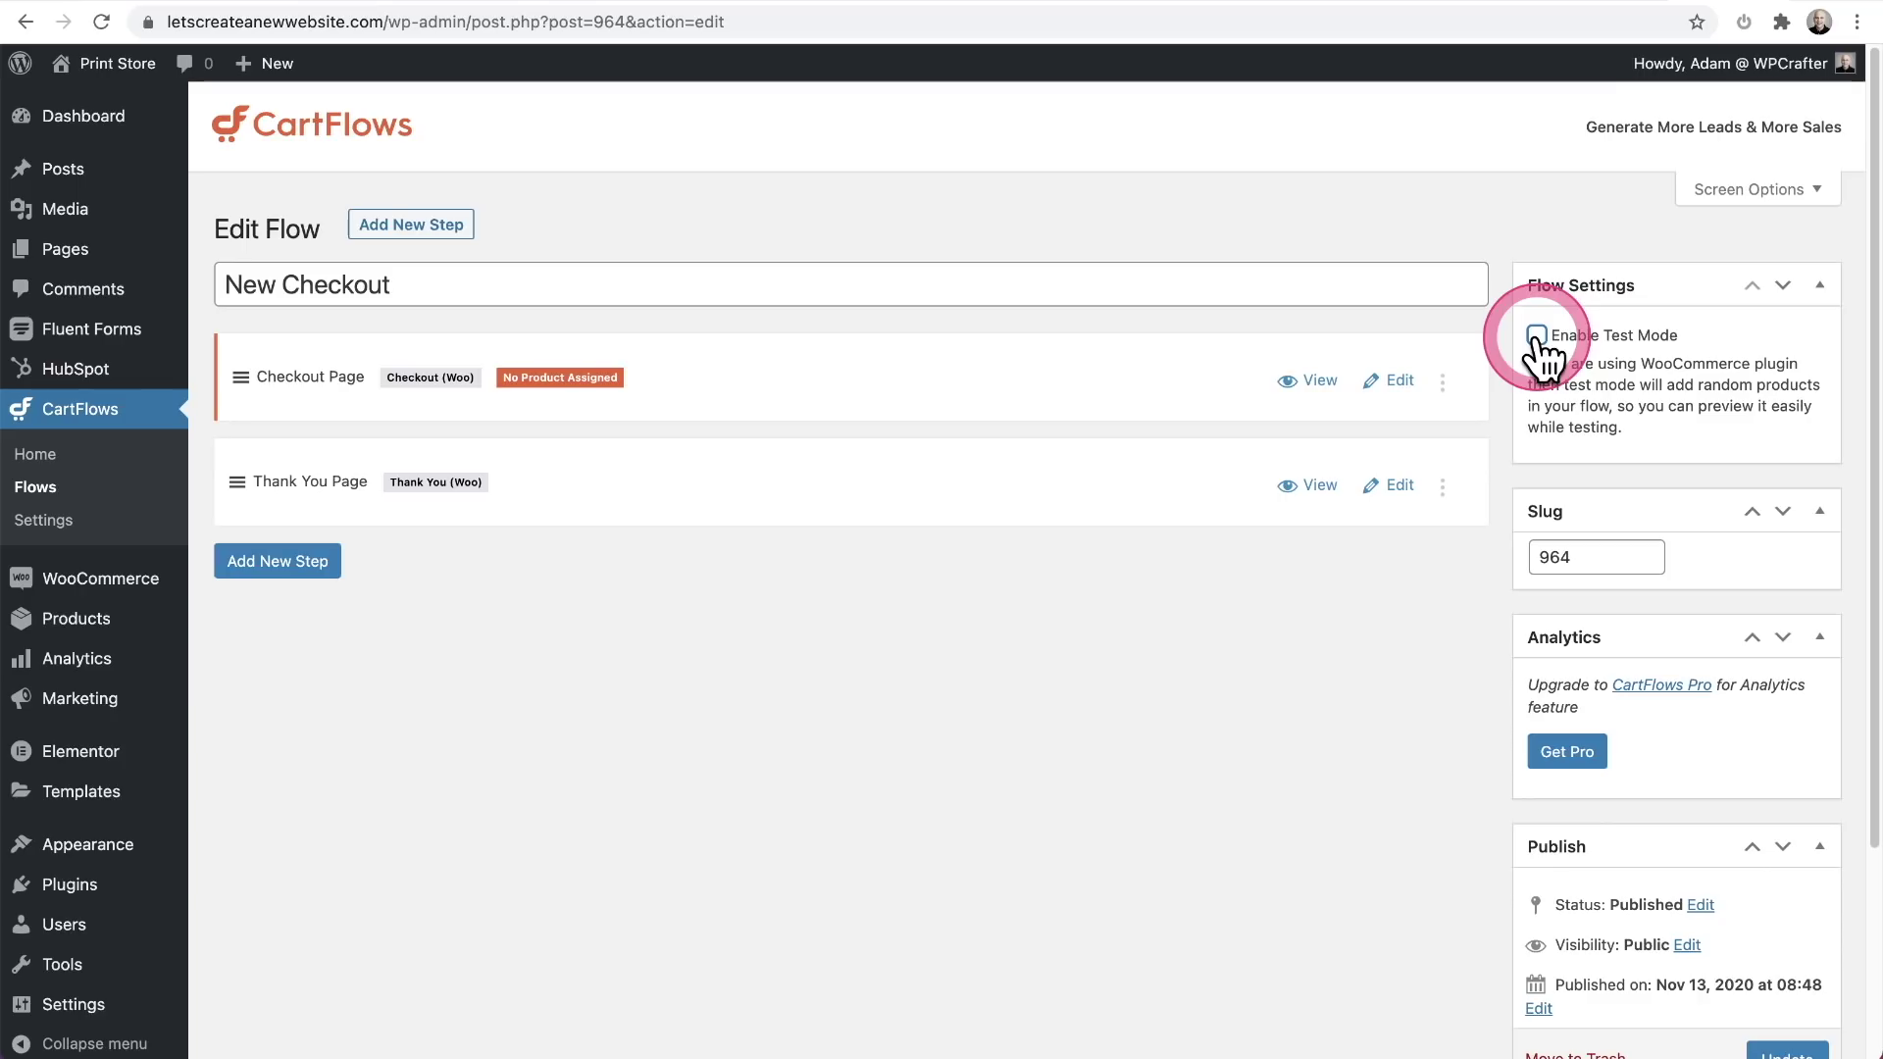
scroll(1616, 785, "down", 5)
left_click(1780, 797)
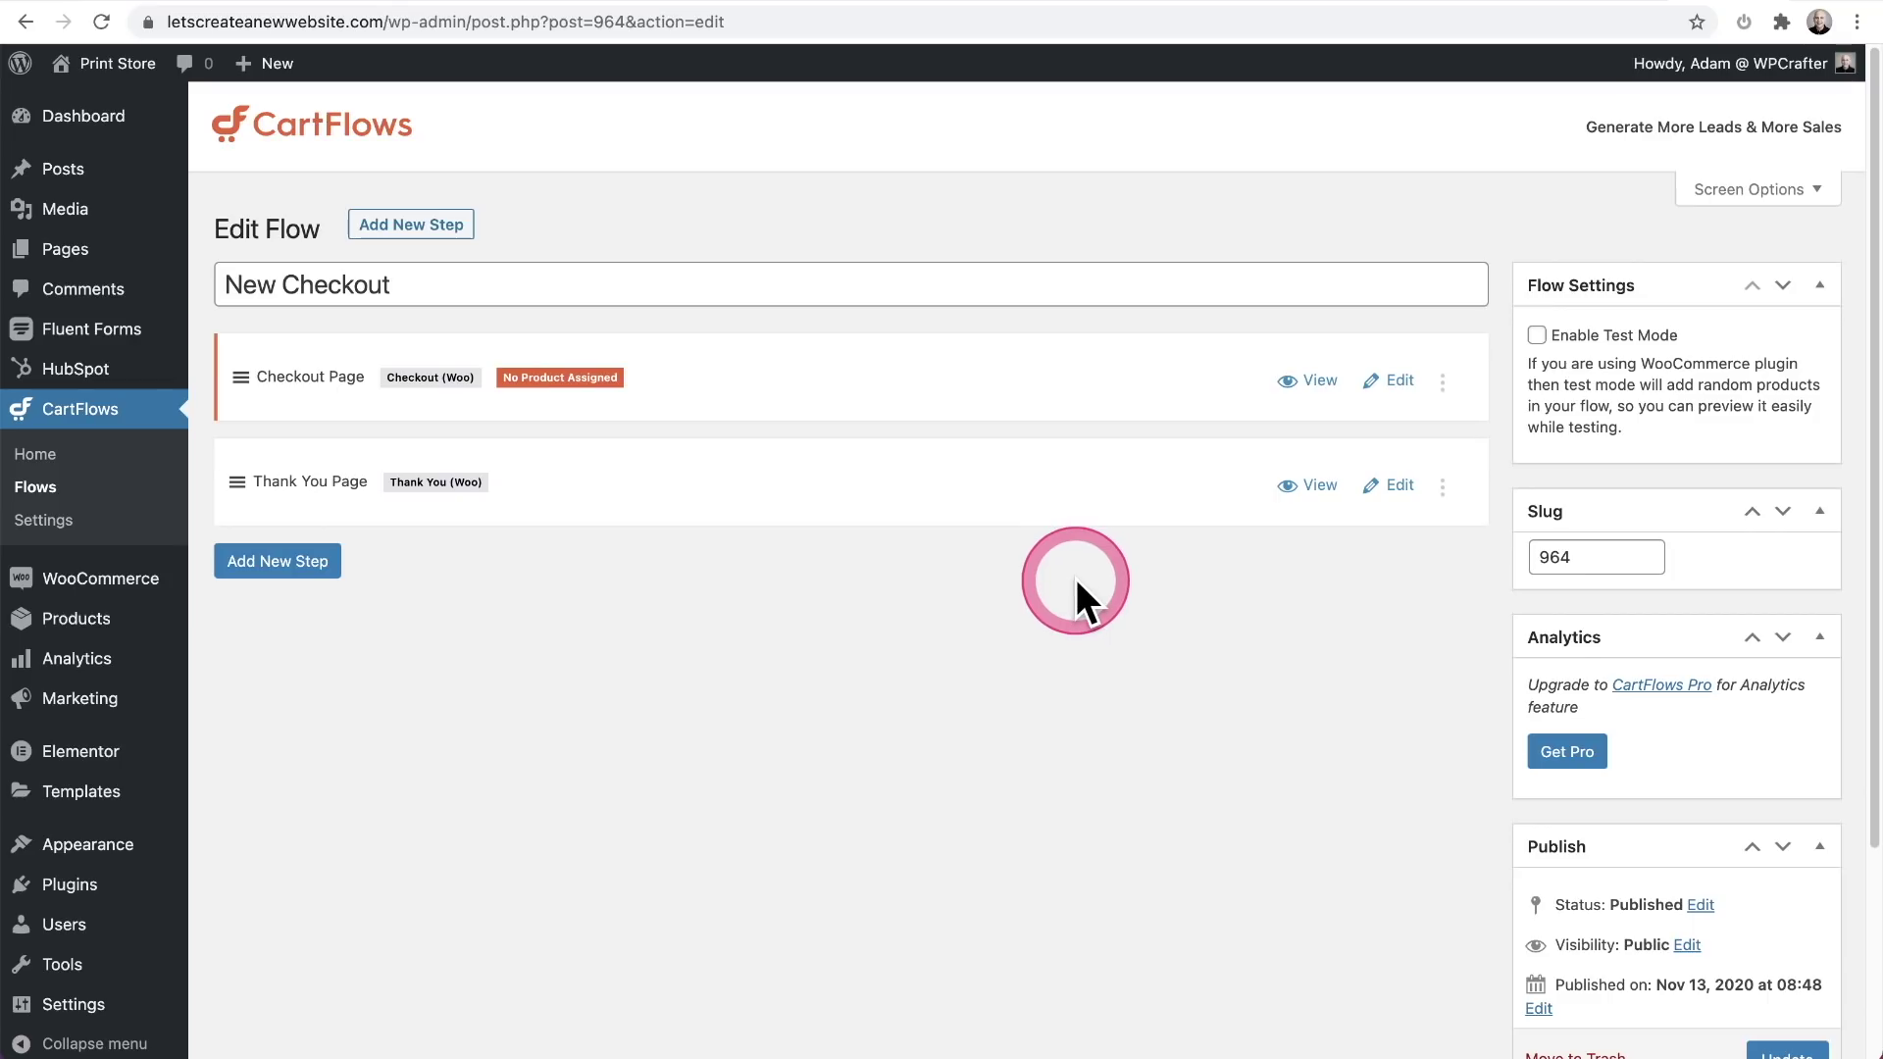
Set Global Checkout to Checkout Page (#970) in the CartFlows settings and save the changes.
left_click(70, 521)
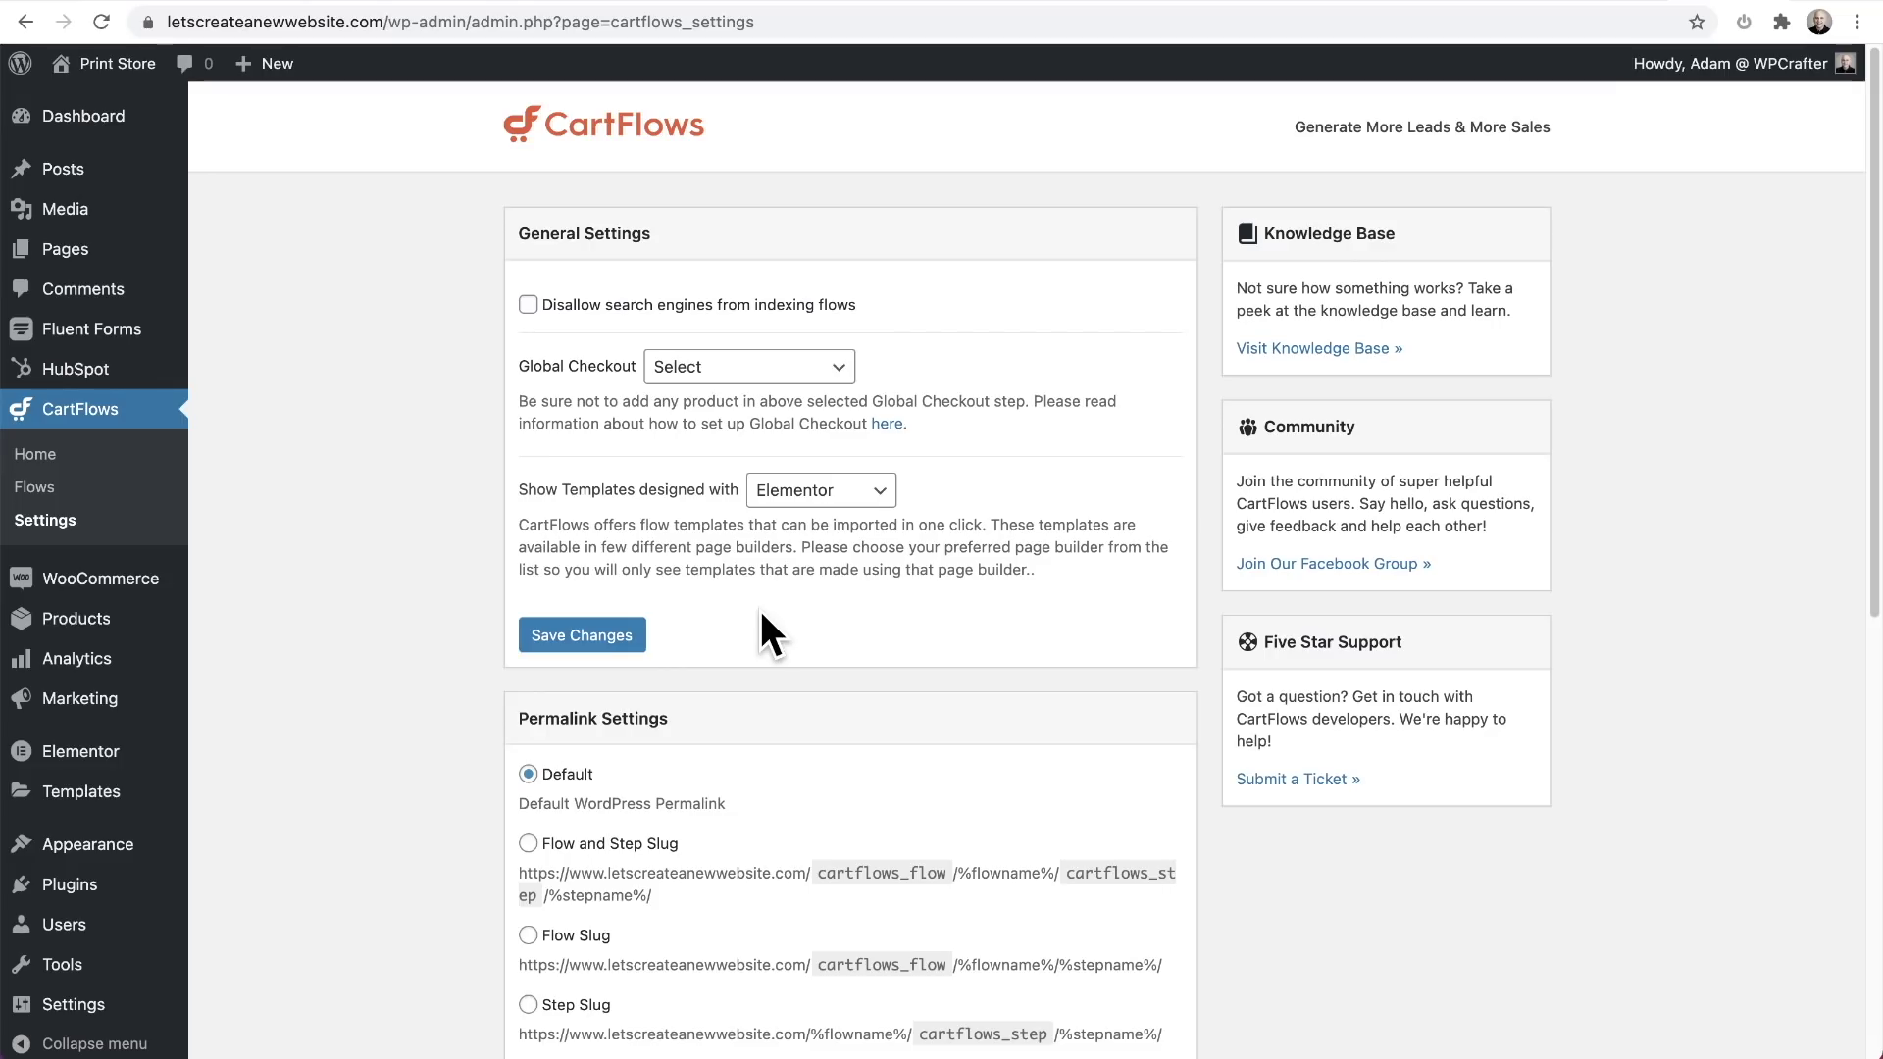
left_click(735, 366)
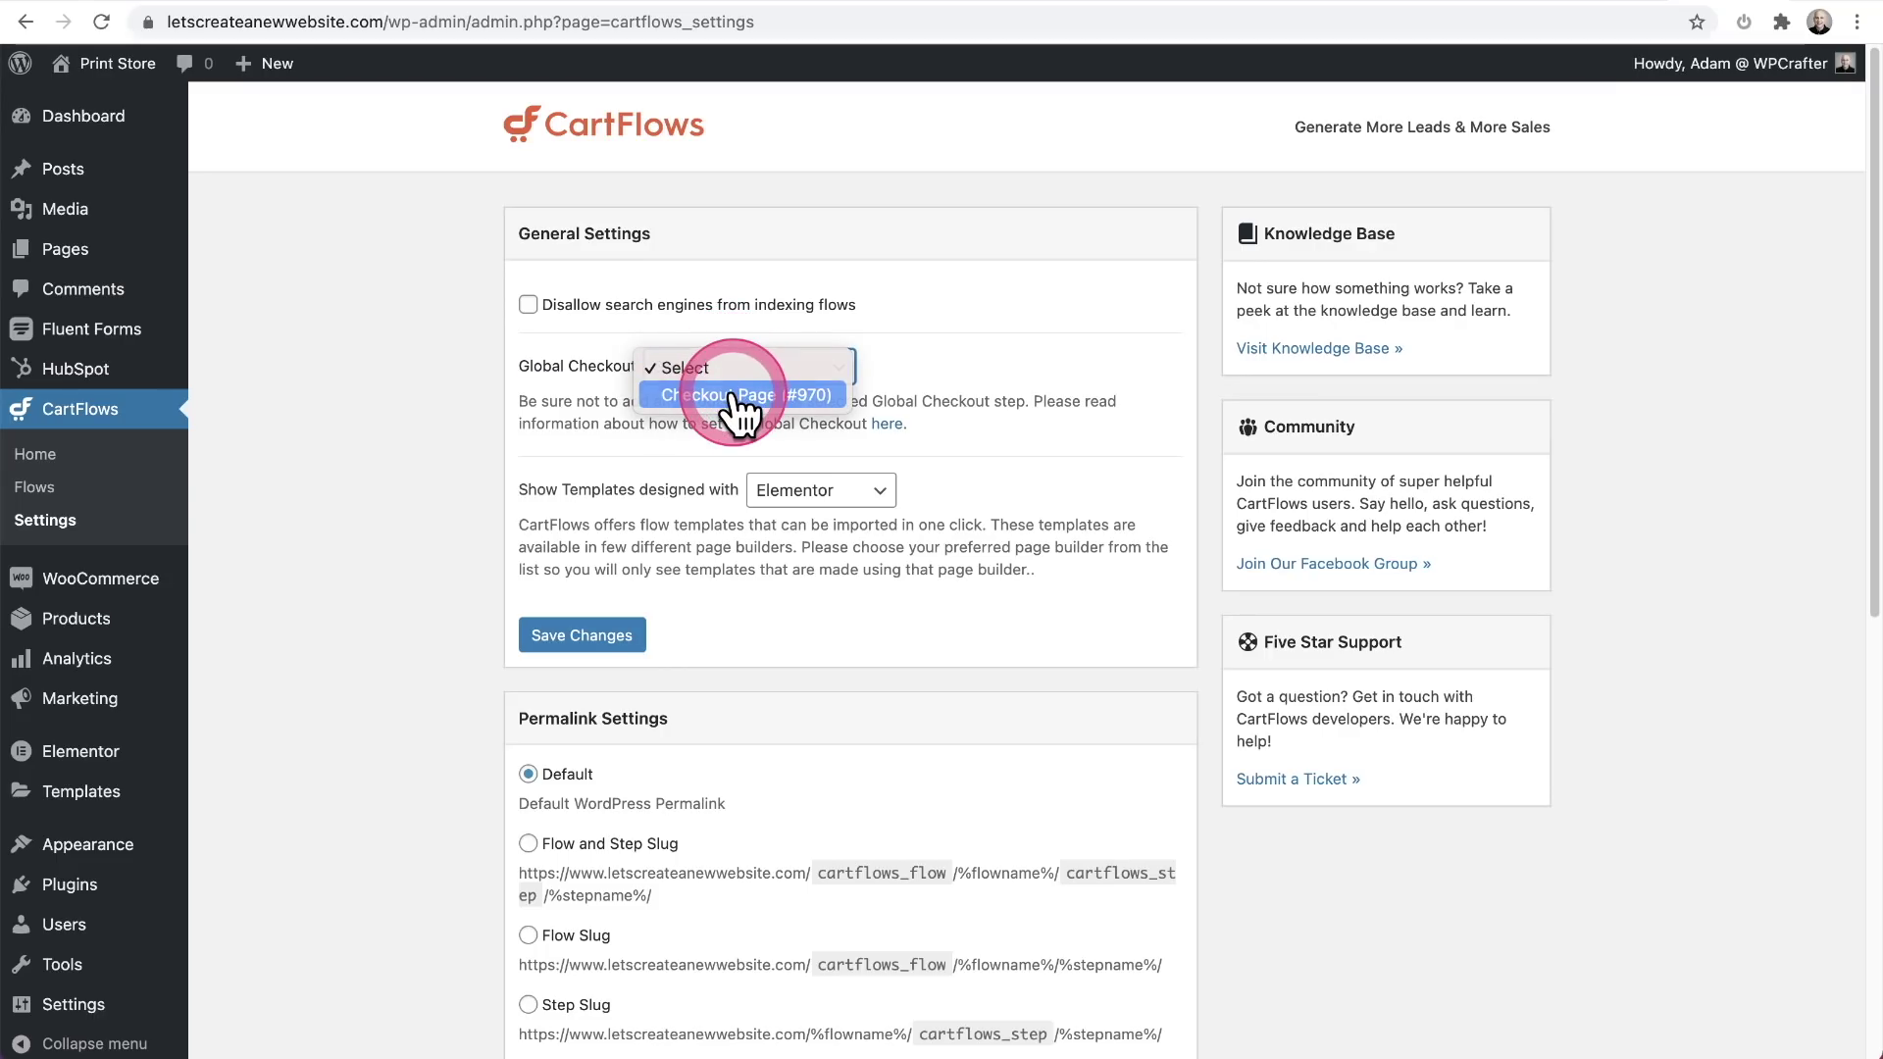
left_click(743, 395)
left_click(584, 647)
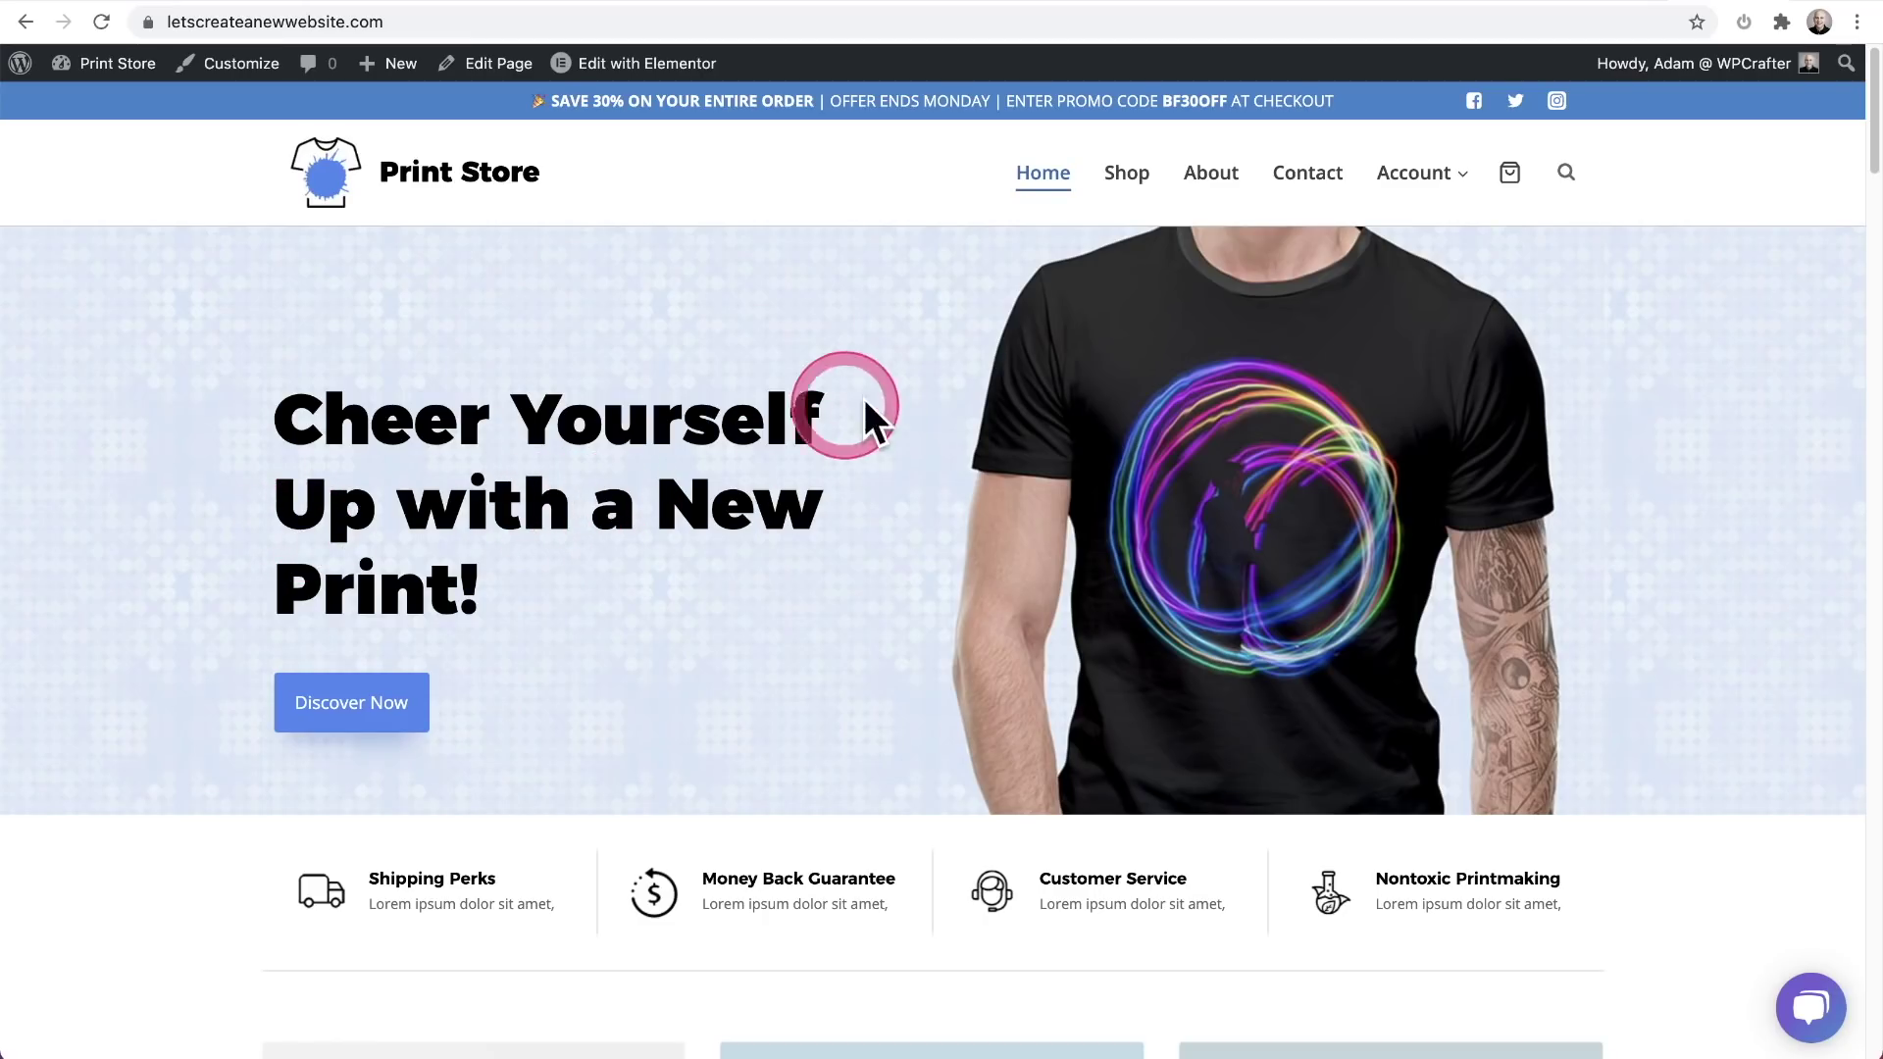
Add Mug BHeart to the cart from the store's Shop page and proceed from the cart to checkout.
left_click(1130, 182)
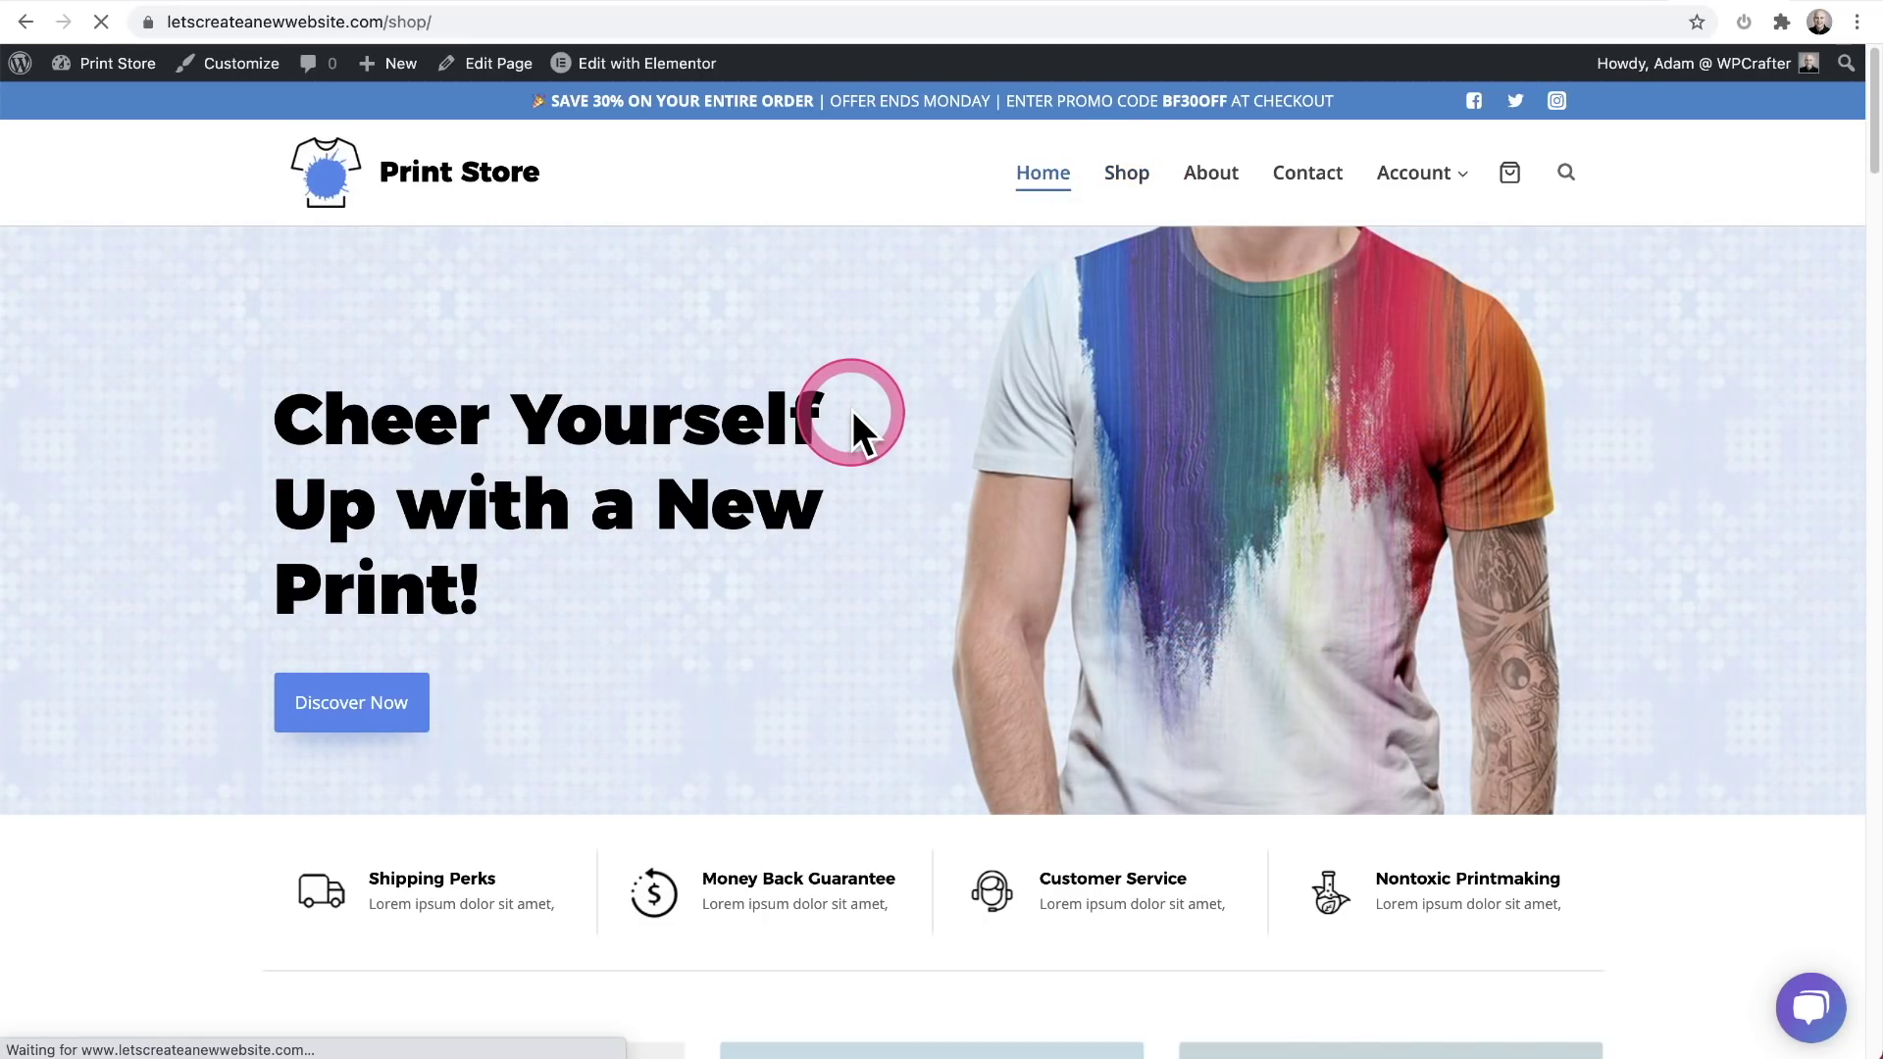
scroll(848, 416, "down", 3)
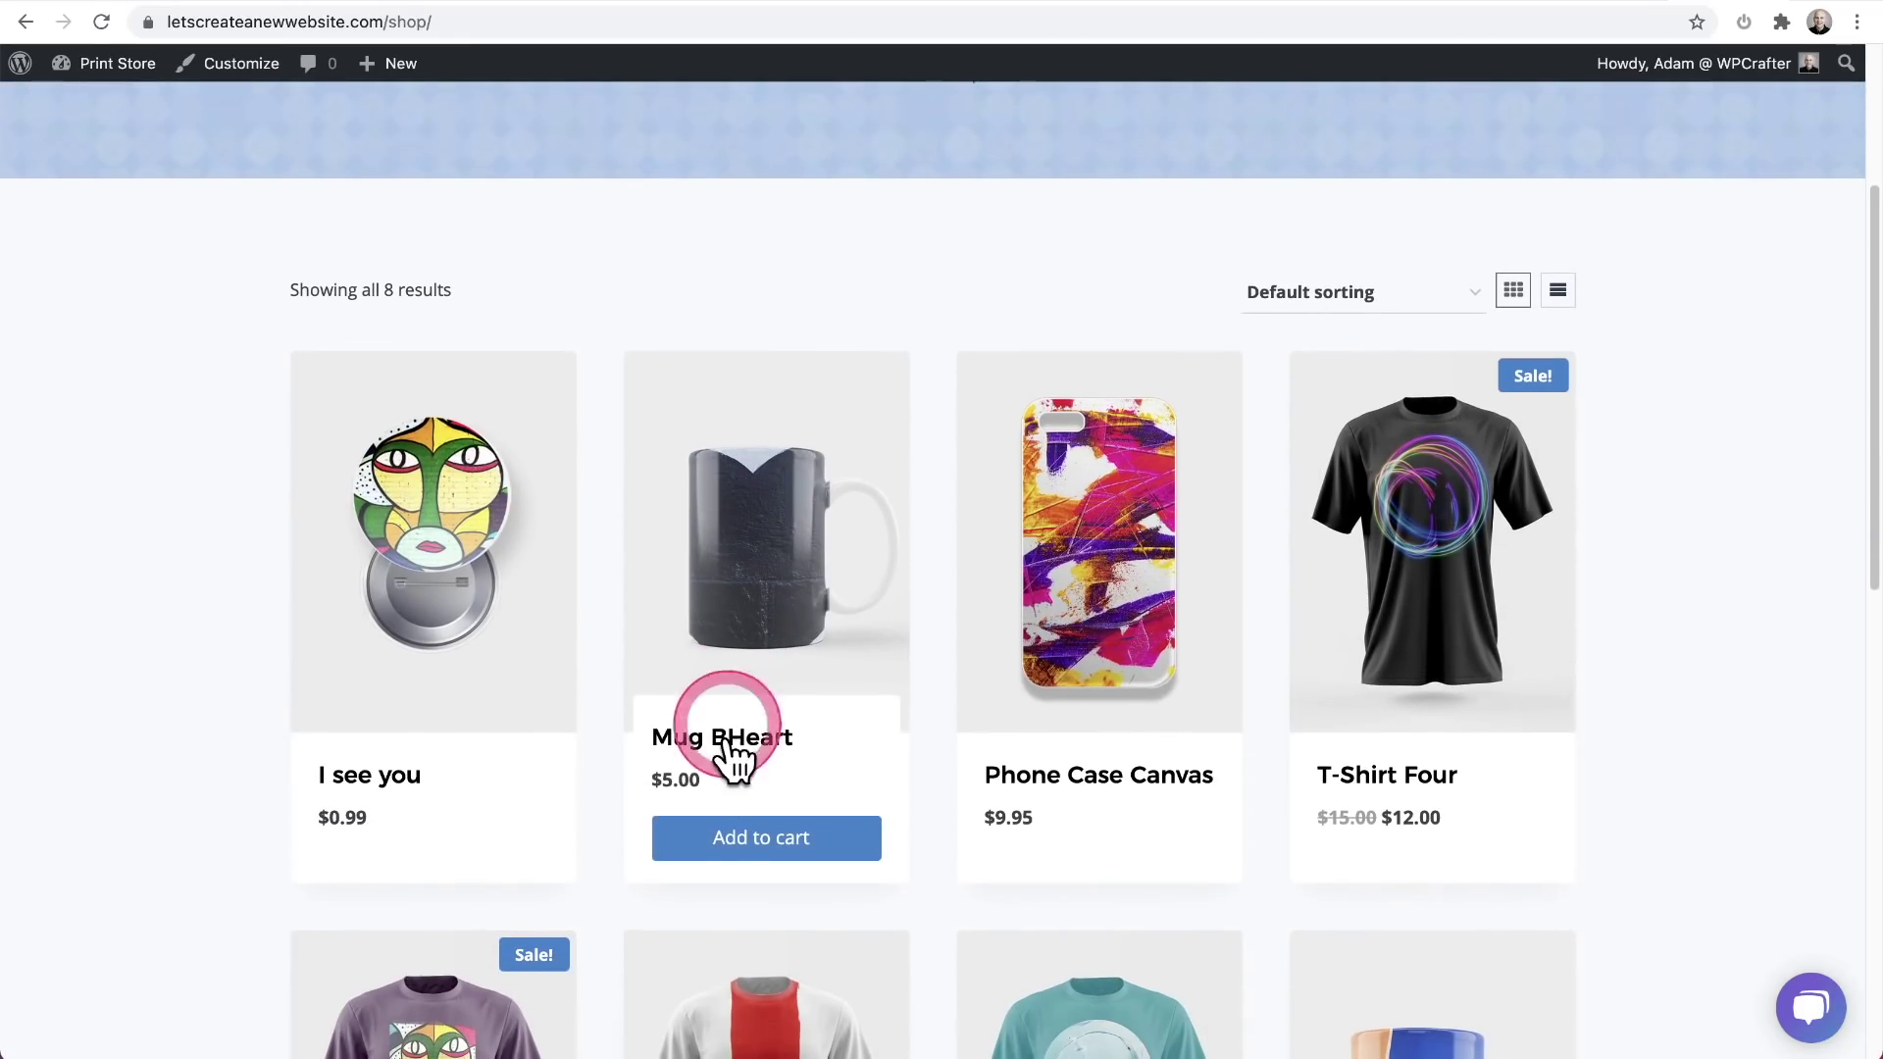
left_click(763, 846)
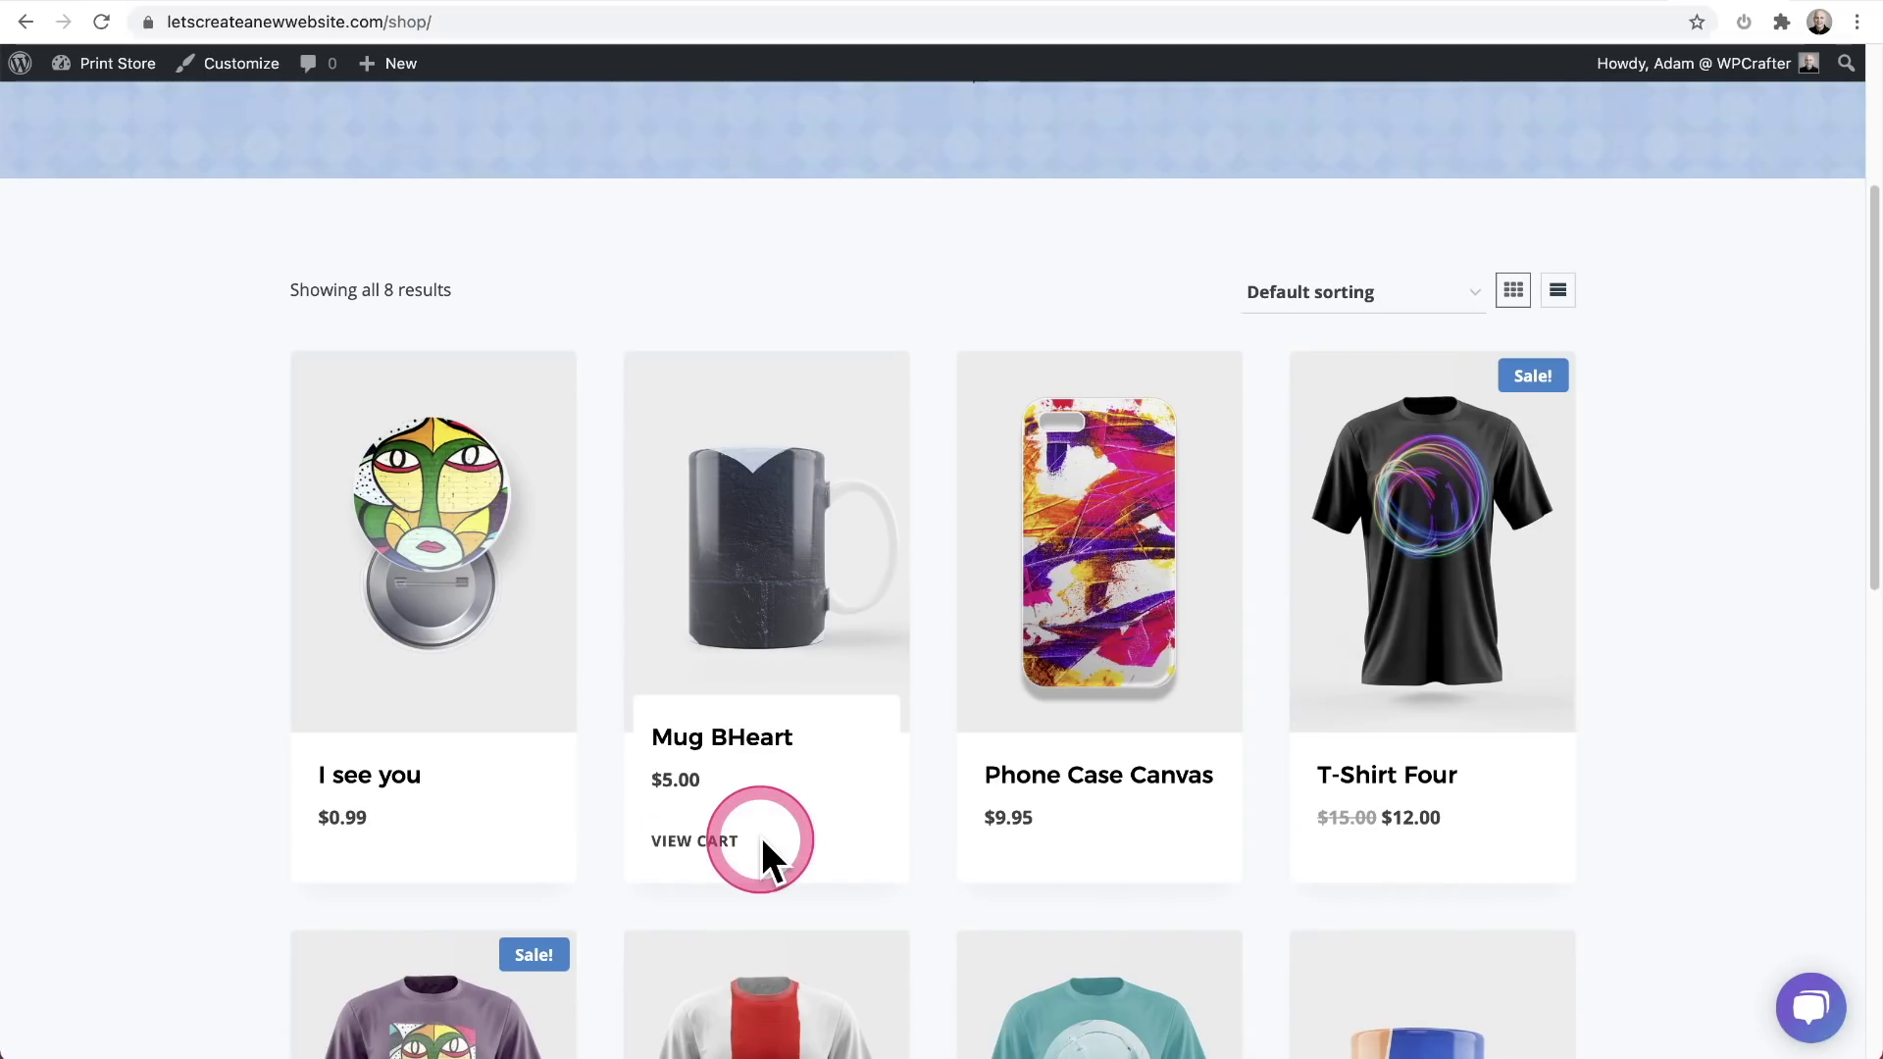
left_click(721, 843)
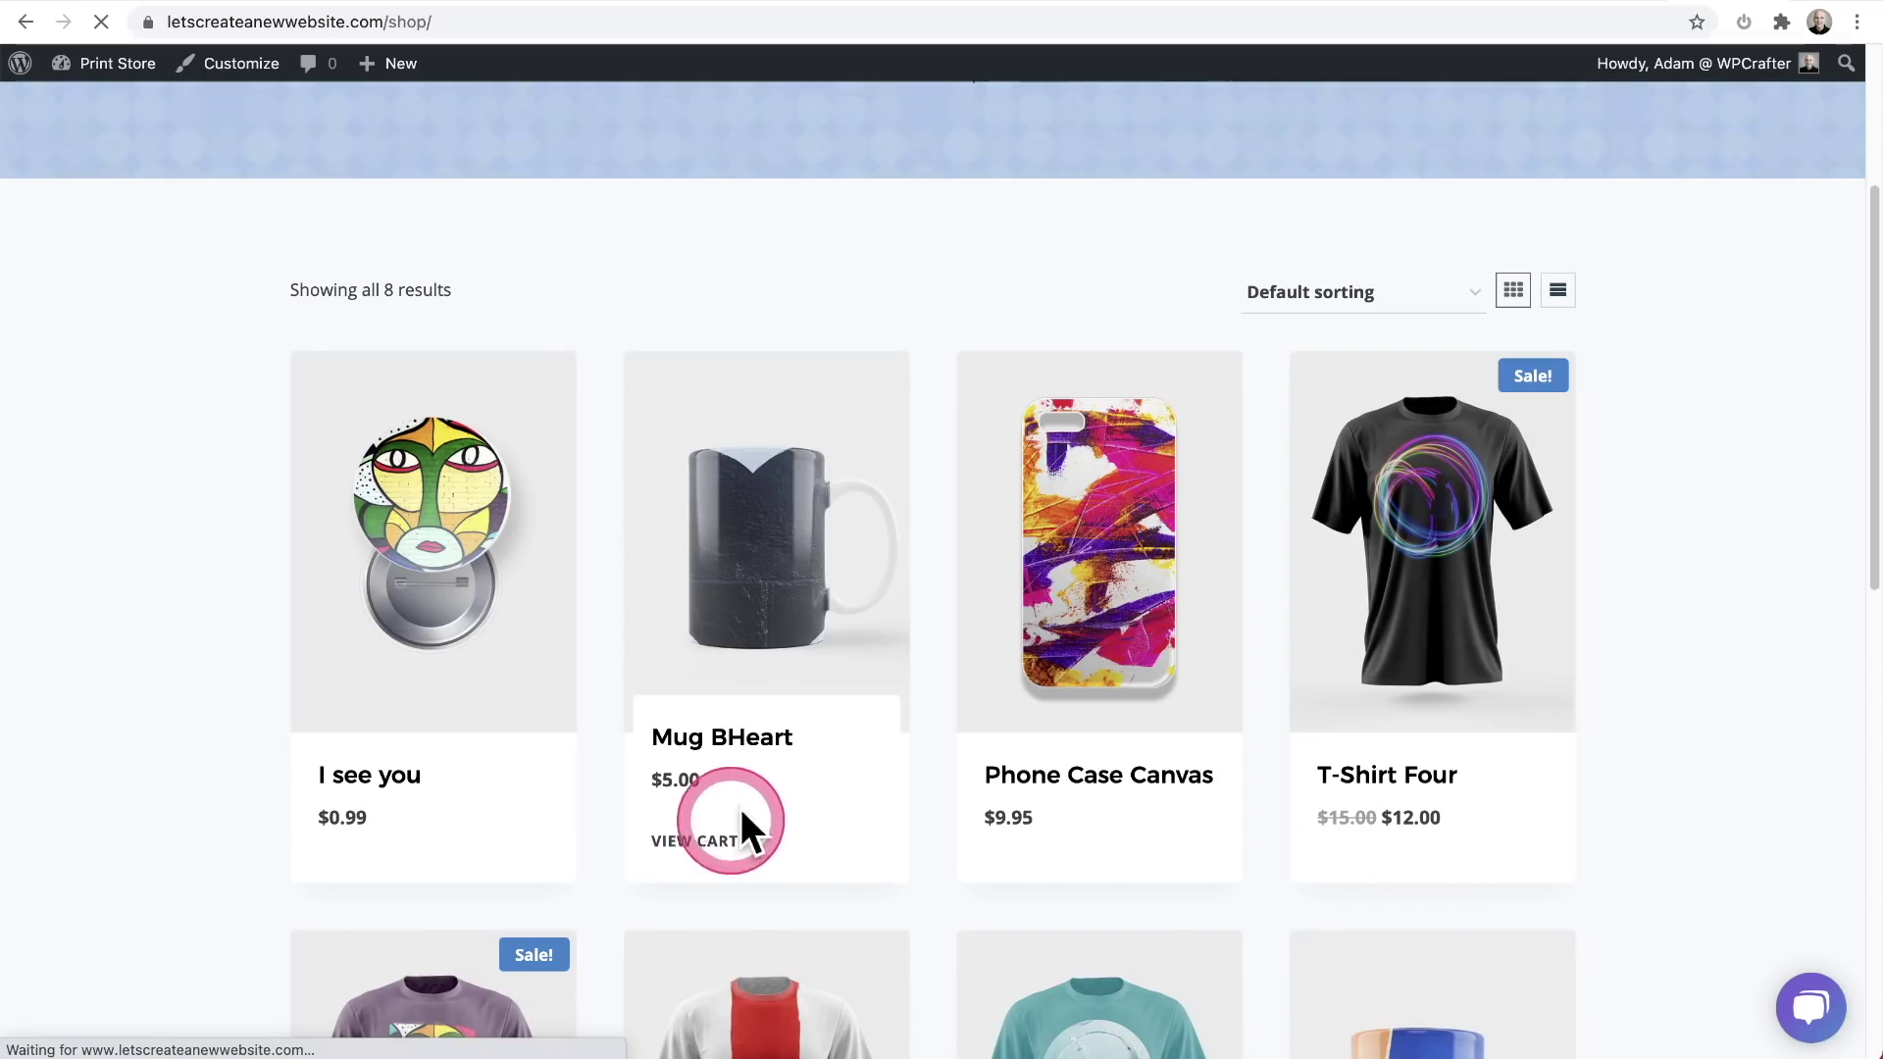
left_click(829, 600)
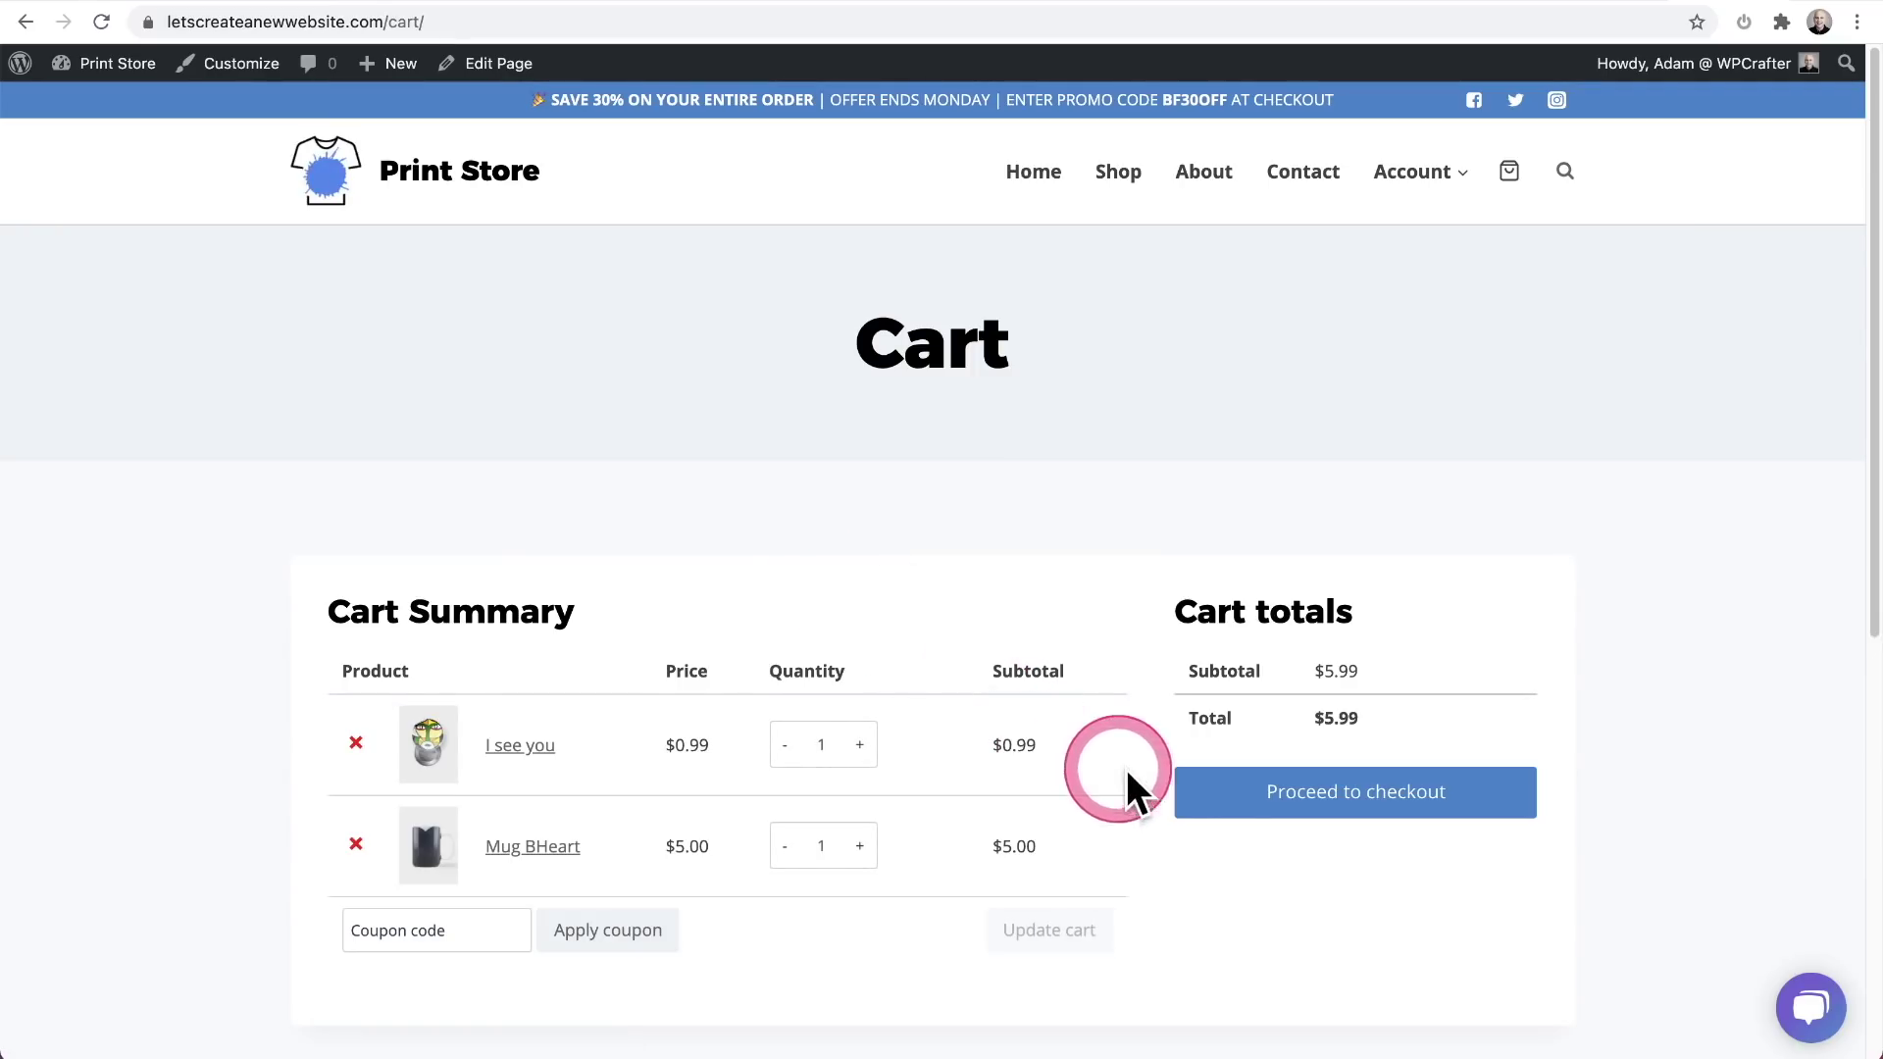
left_click(1320, 817)
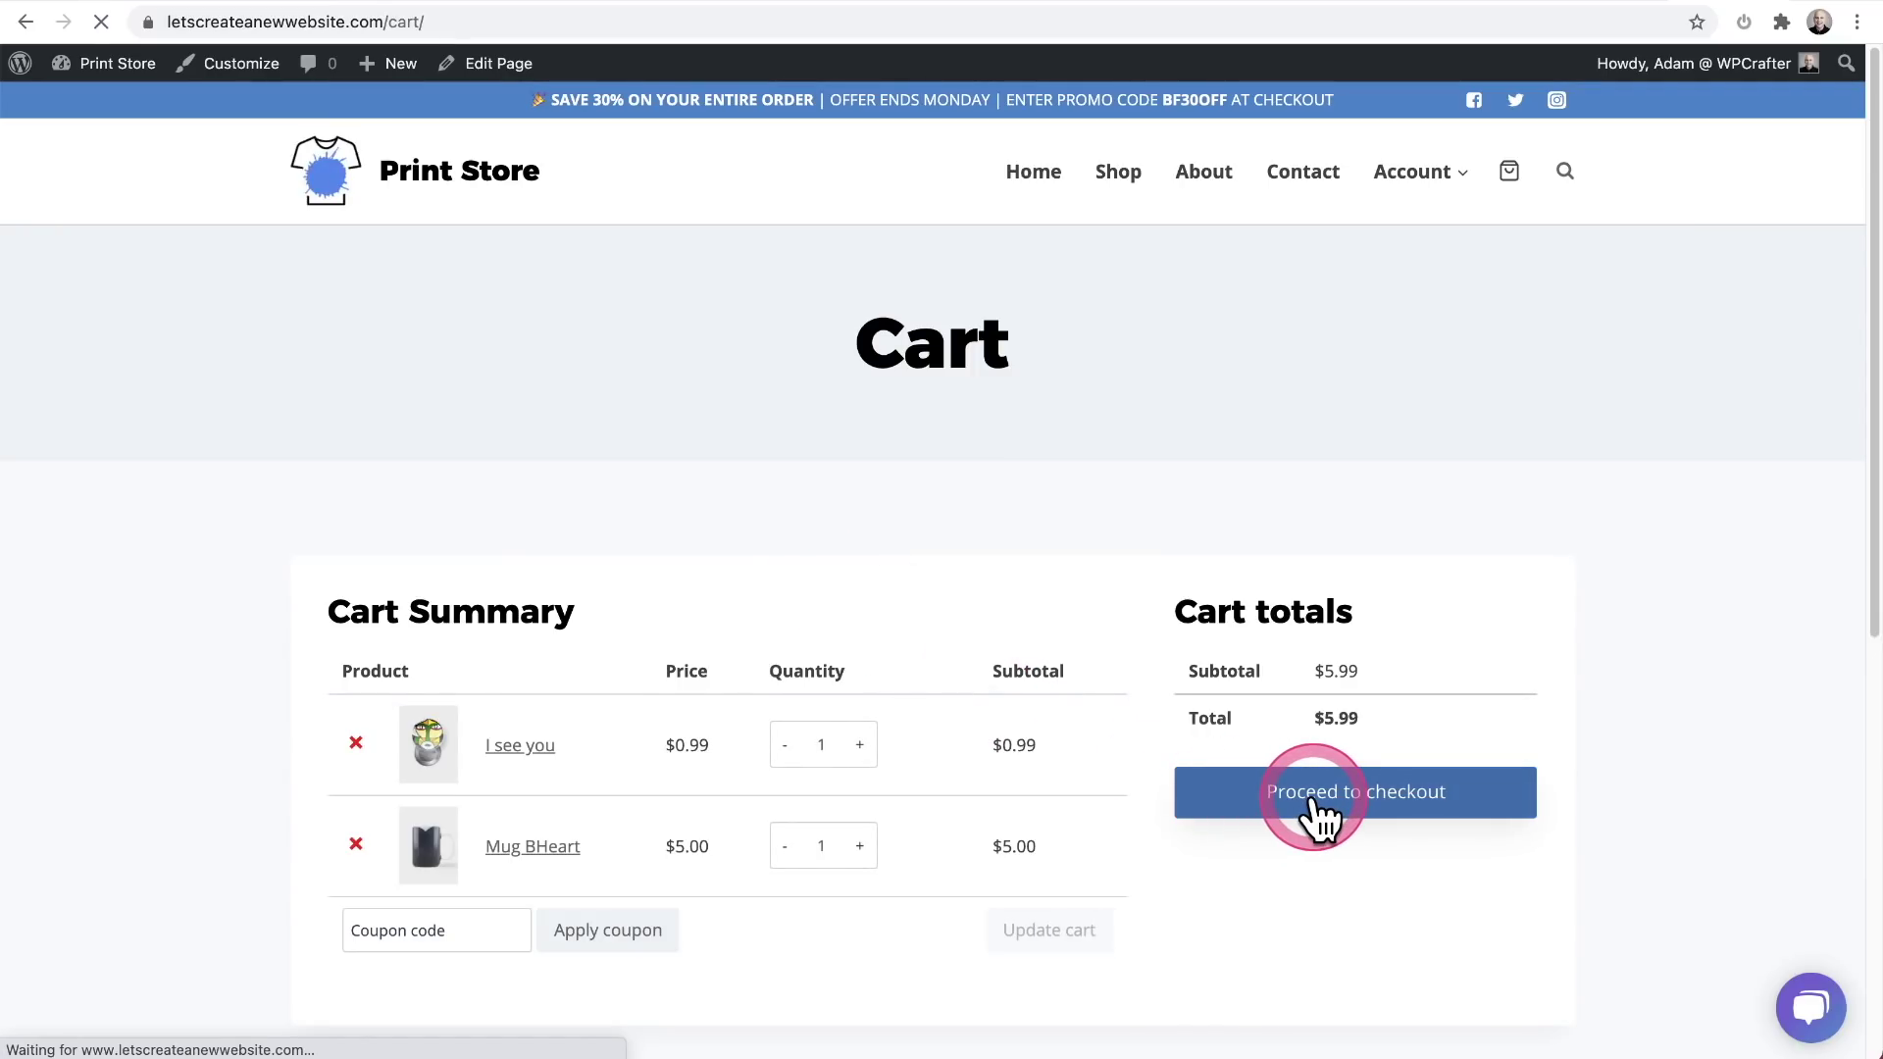